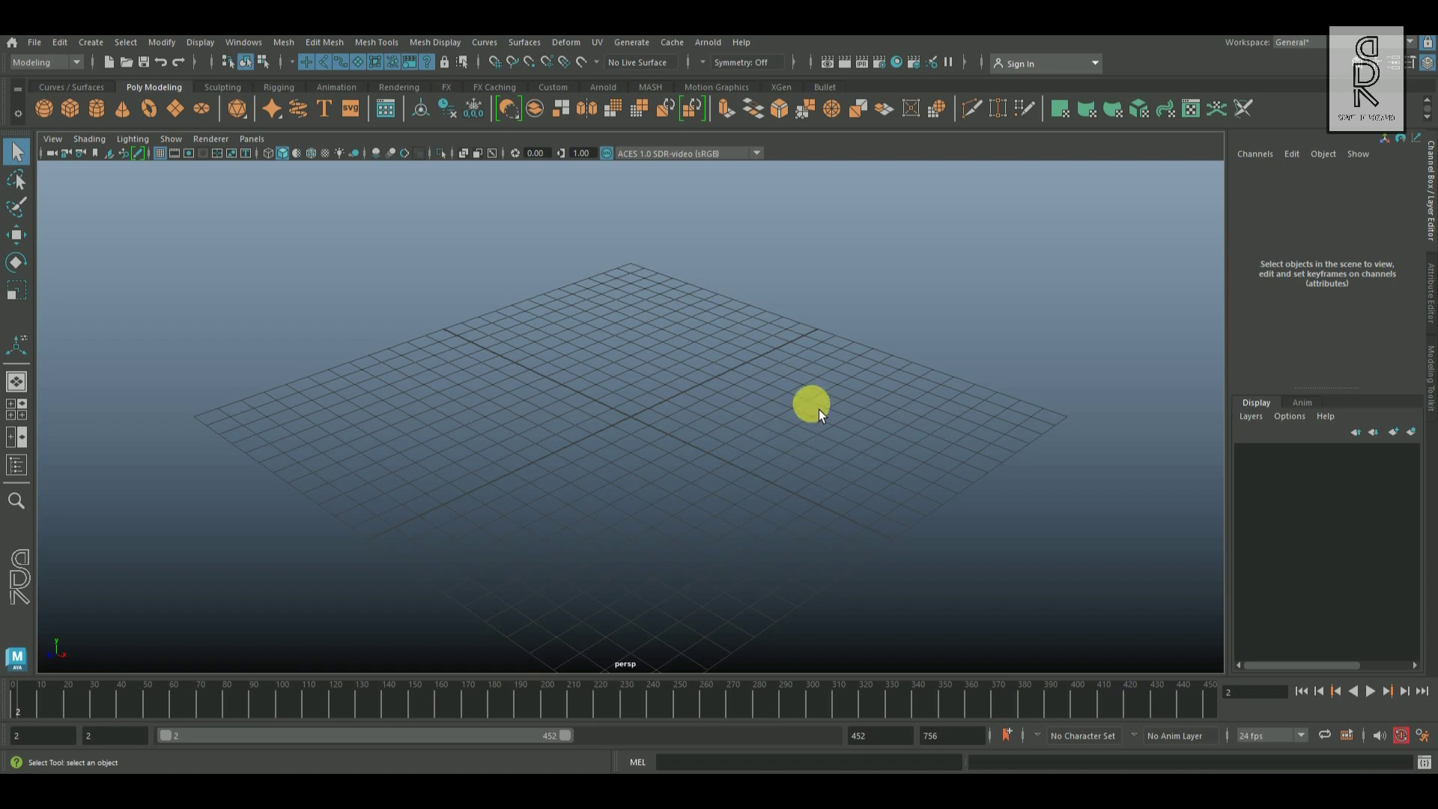
Import the spiked mace reference picture as an image plane in the front view
key("space")
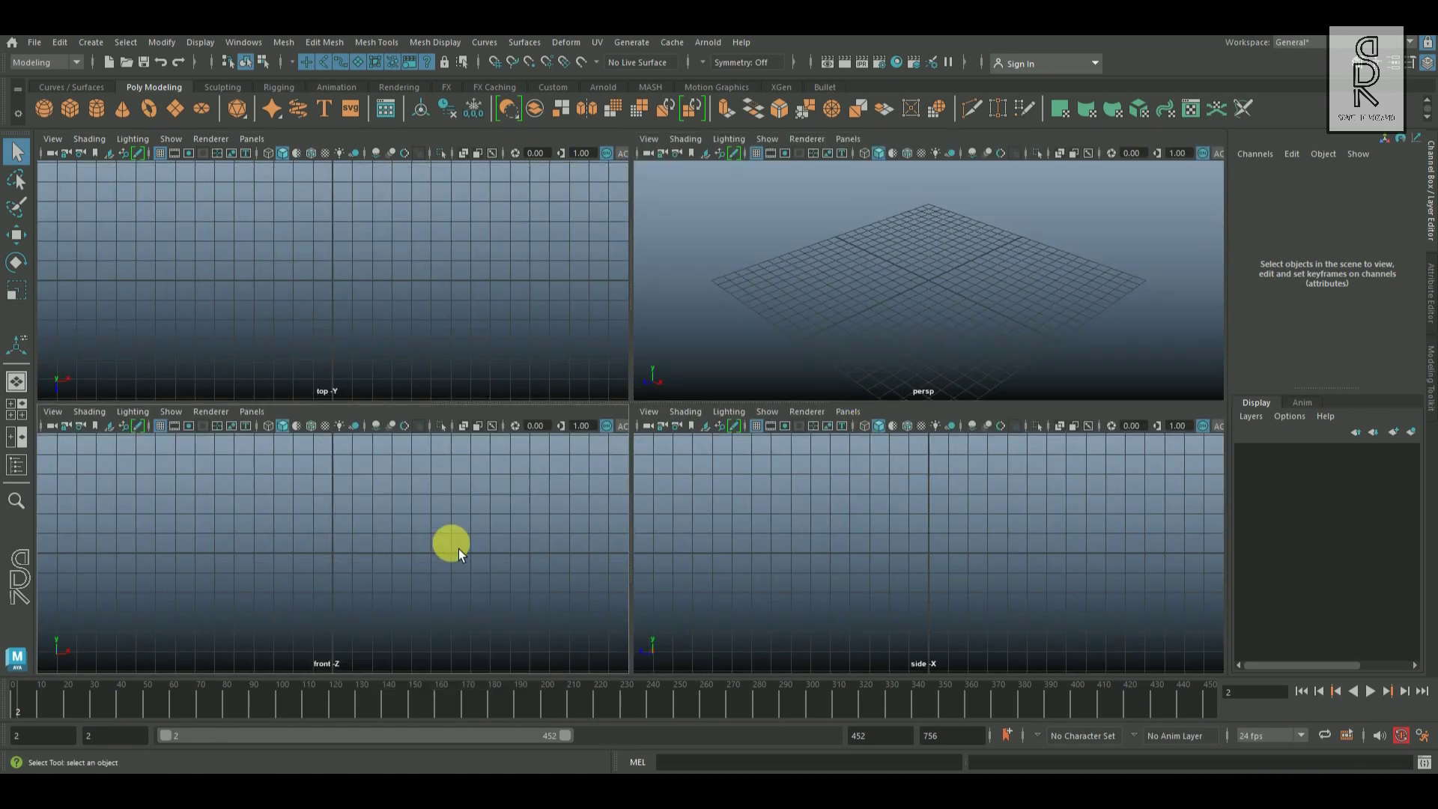
key("space")
left_click(53, 138)
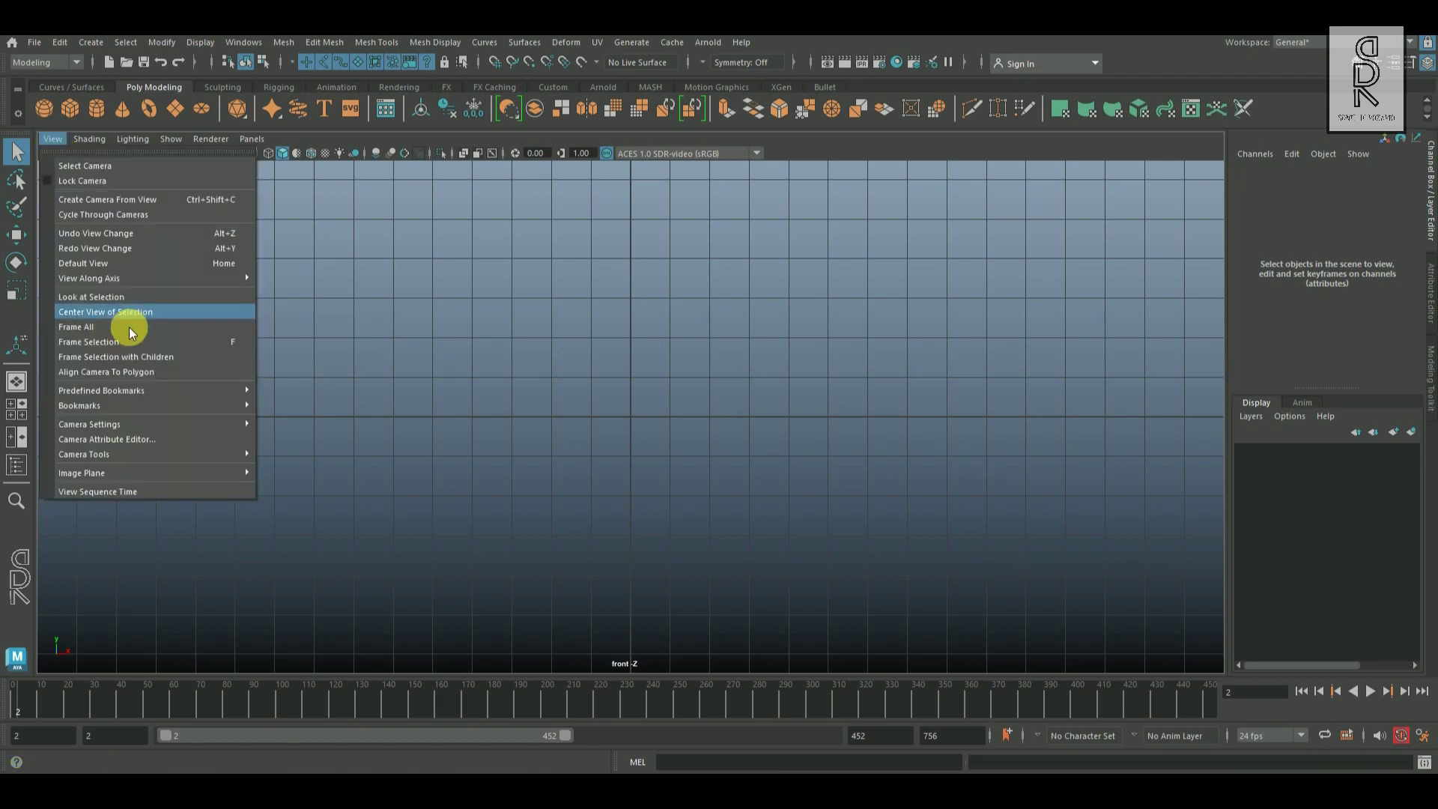
mouse_move(142, 476)
left_click(335, 485)
left_click(995, 633)
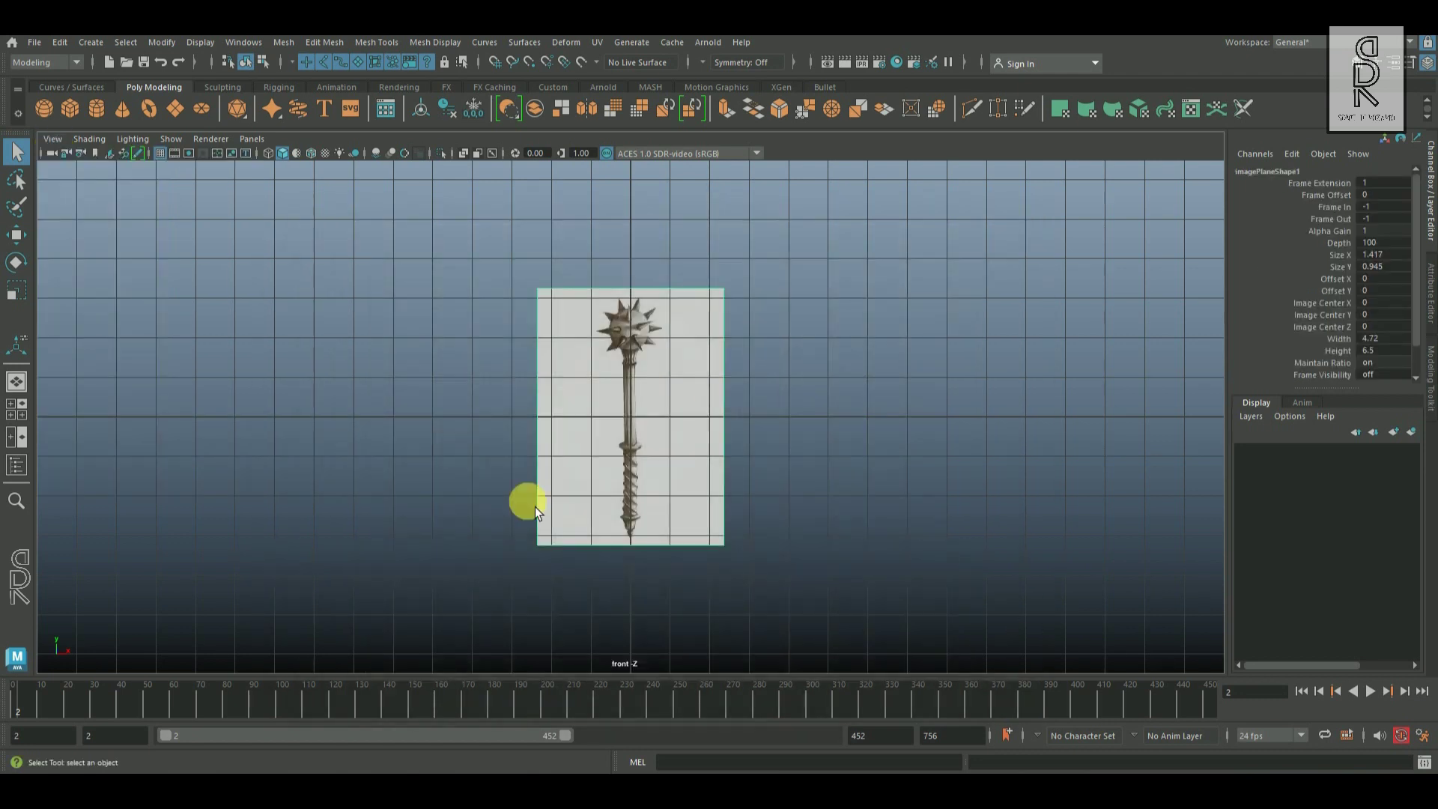
Scale the image plane uniformly to about 2 and move it back to about -22.87 on Z
key("r")
left_click_drag(632, 417, 820, 429)
scroll(645, 433, "down", 2)
left_click(976, 312)
key("space")
key("space")
left_click(692, 450)
key("w")
left_click_drag(530, 468, 865, 309)
Hide the grid in all four views and clear the selection
left_click(160, 153)
key("space")
left_click(757, 425)
left_click(160, 426)
left_click(160, 154)
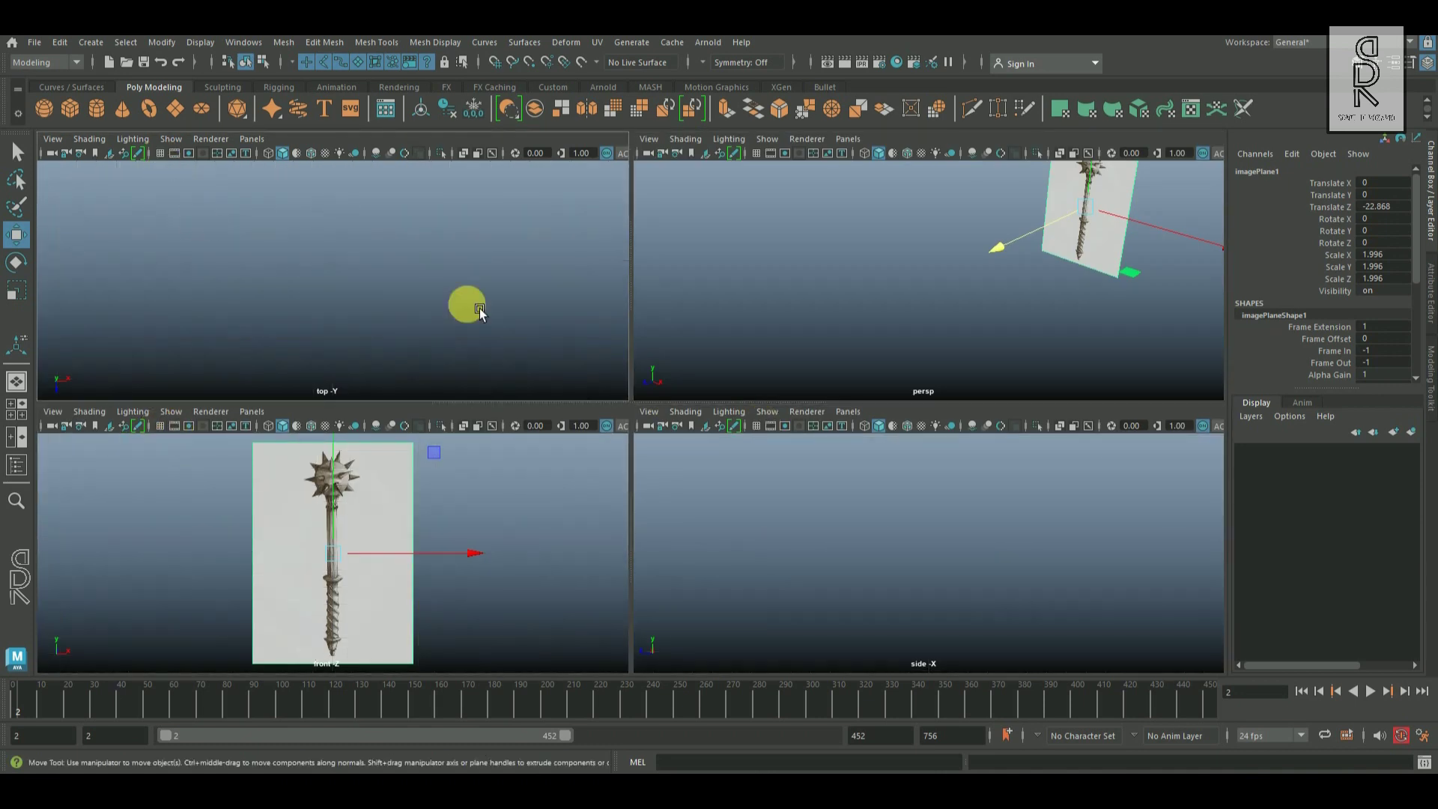
left_click(580, 552)
Put the image plane on a new display layer named "reference" and set the layer's display type to Reference
left_click(331, 558)
left_click(1412, 432)
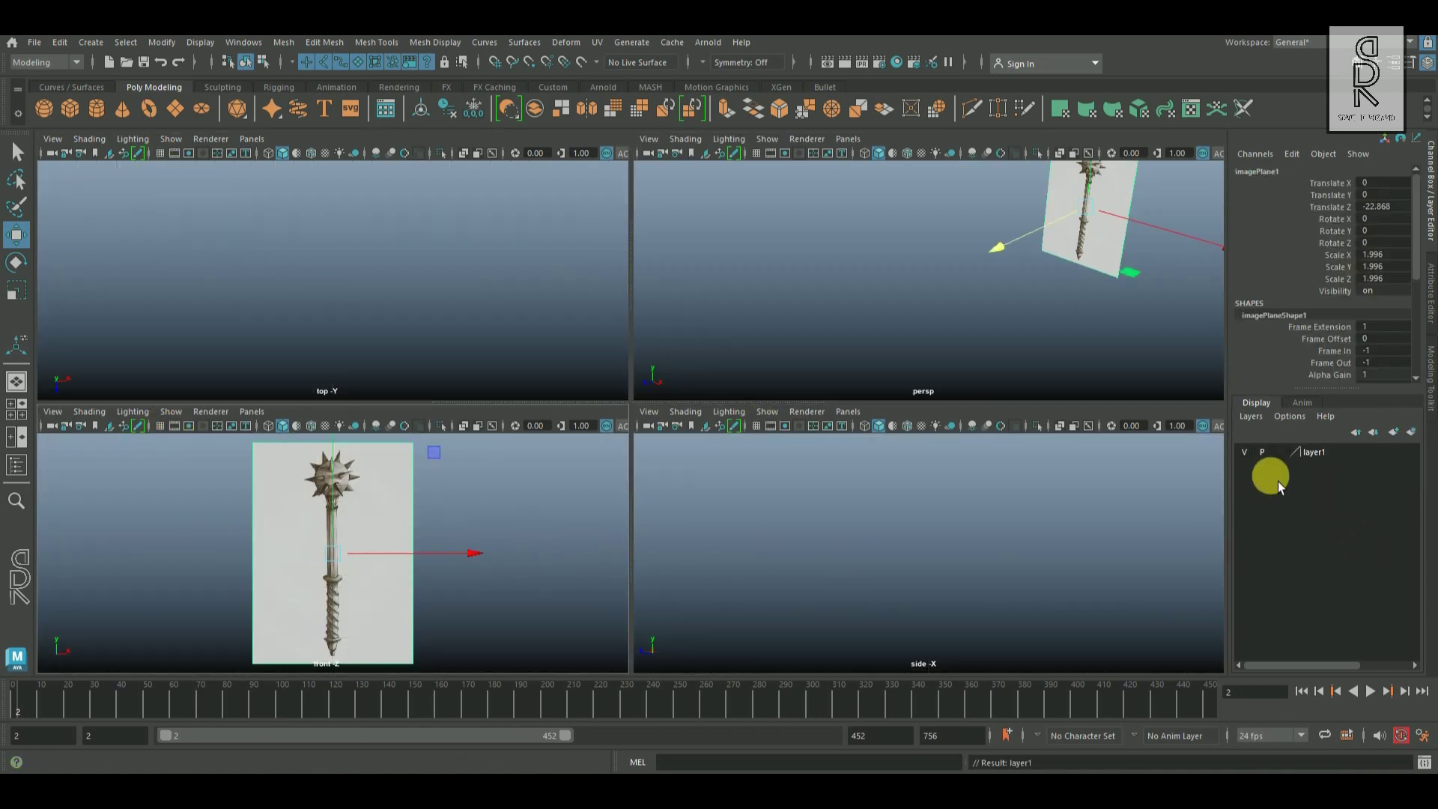
double_click(1322, 454)
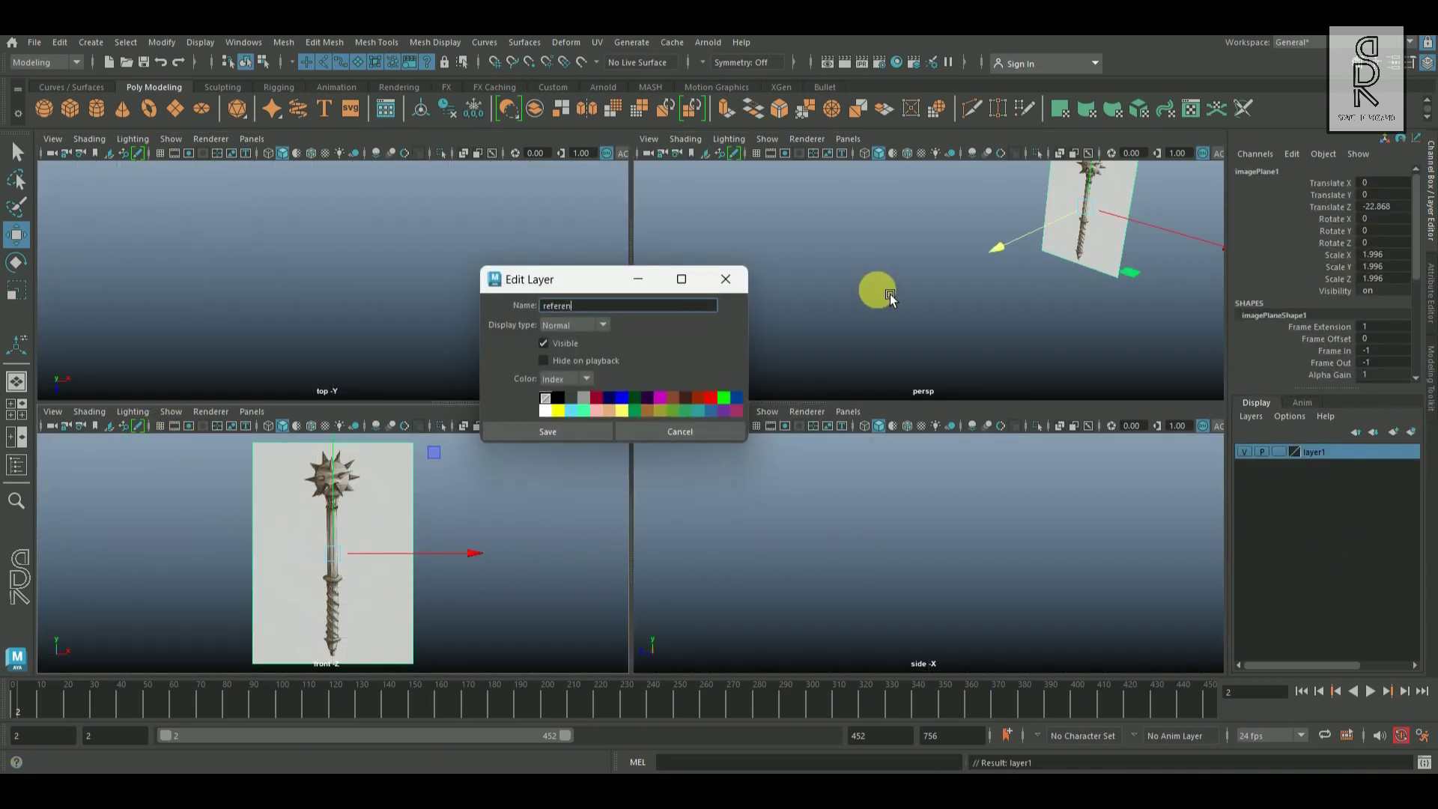
left_click(605, 429)
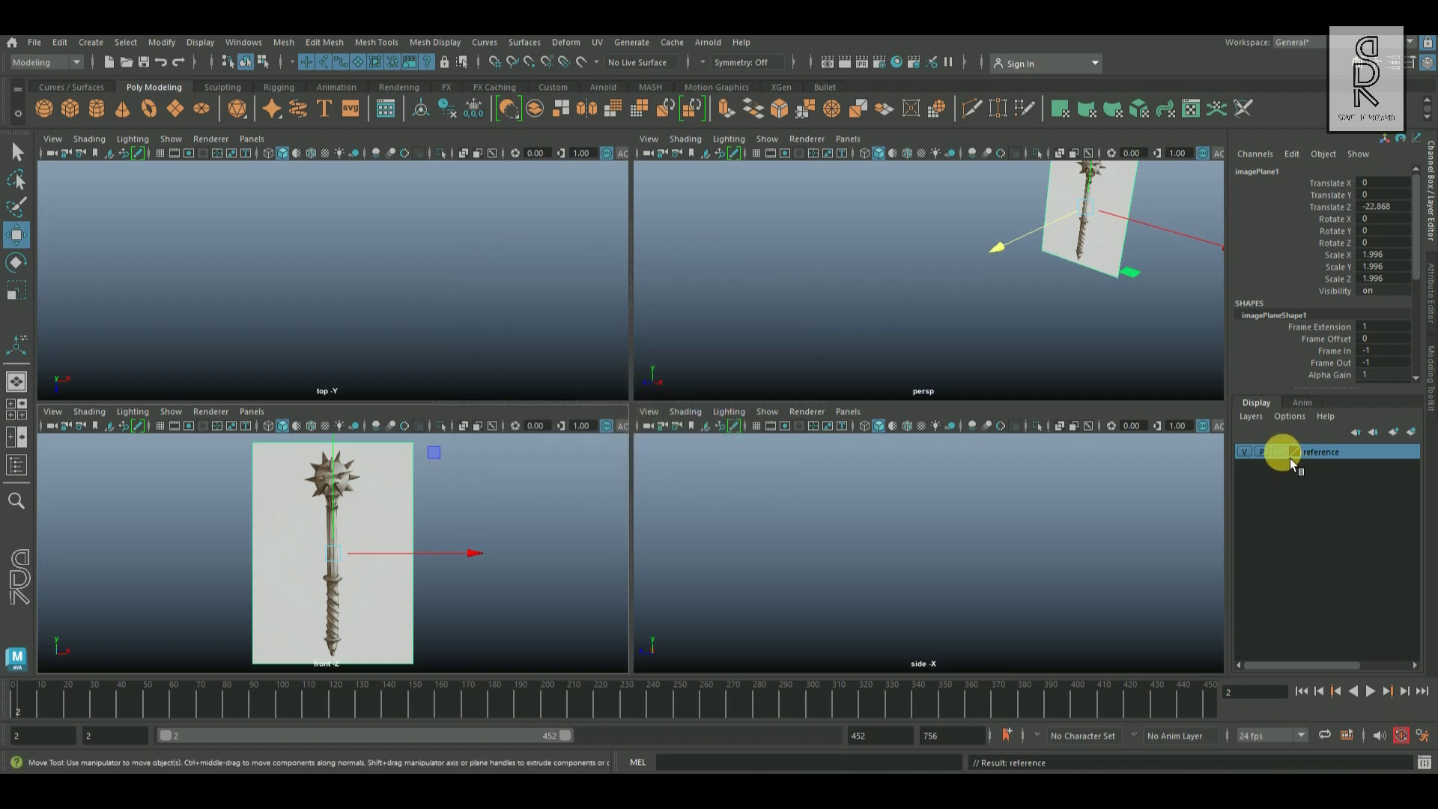
left_click(1290, 457)
left_click(1289, 457)
left_click(576, 565)
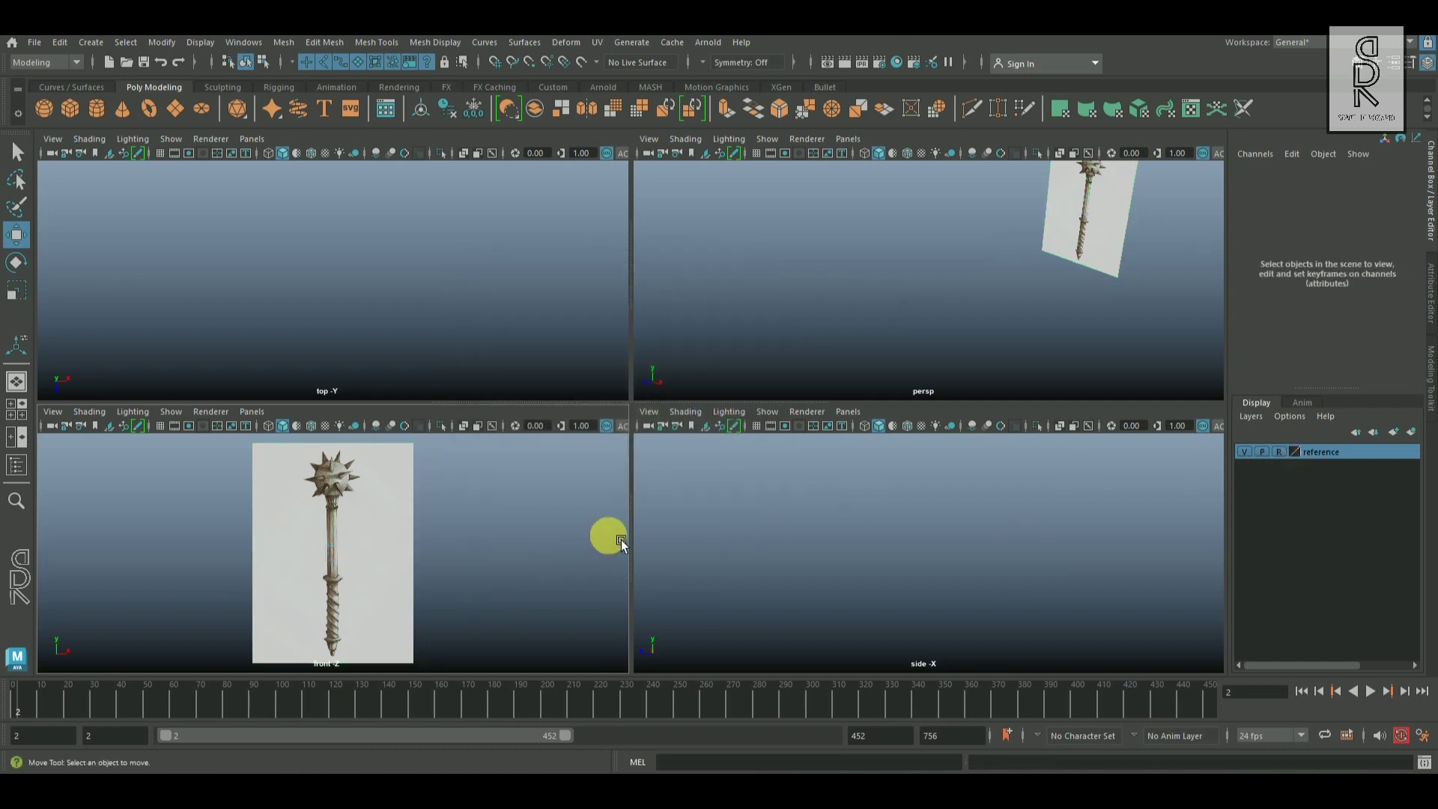
Create a polygon sphere in the front view and turn on X-Ray display
key("space")
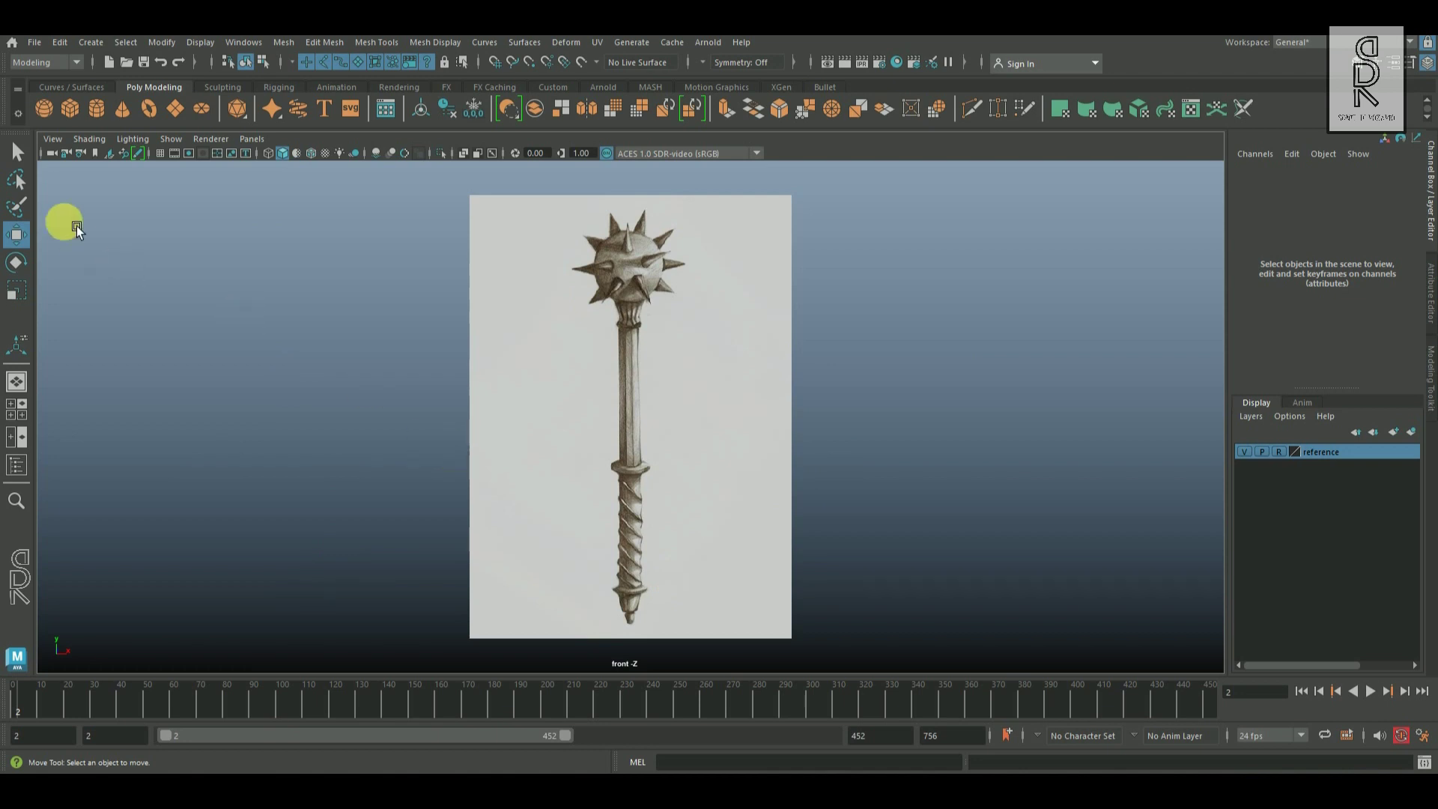
left_click(45, 110)
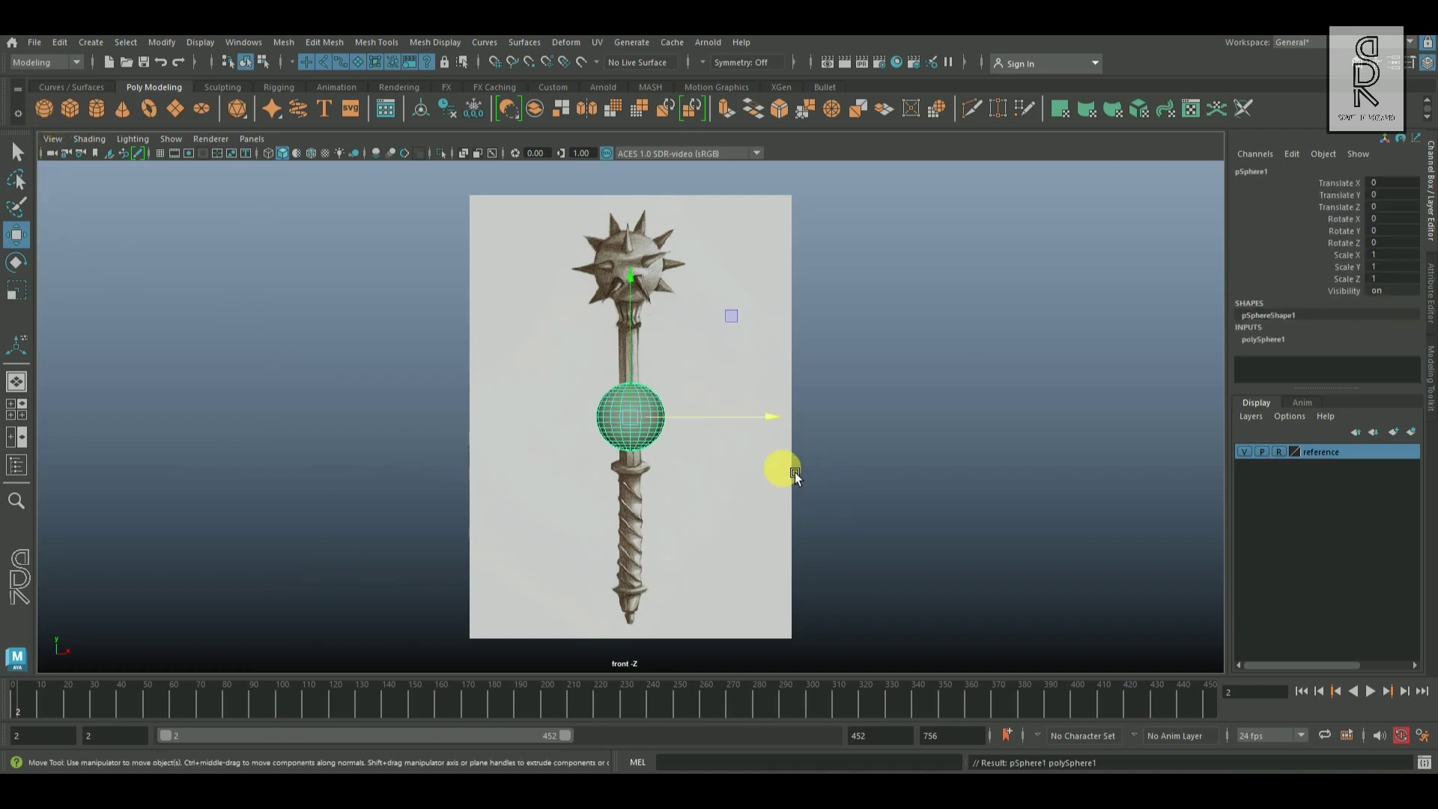
left_click(391, 153)
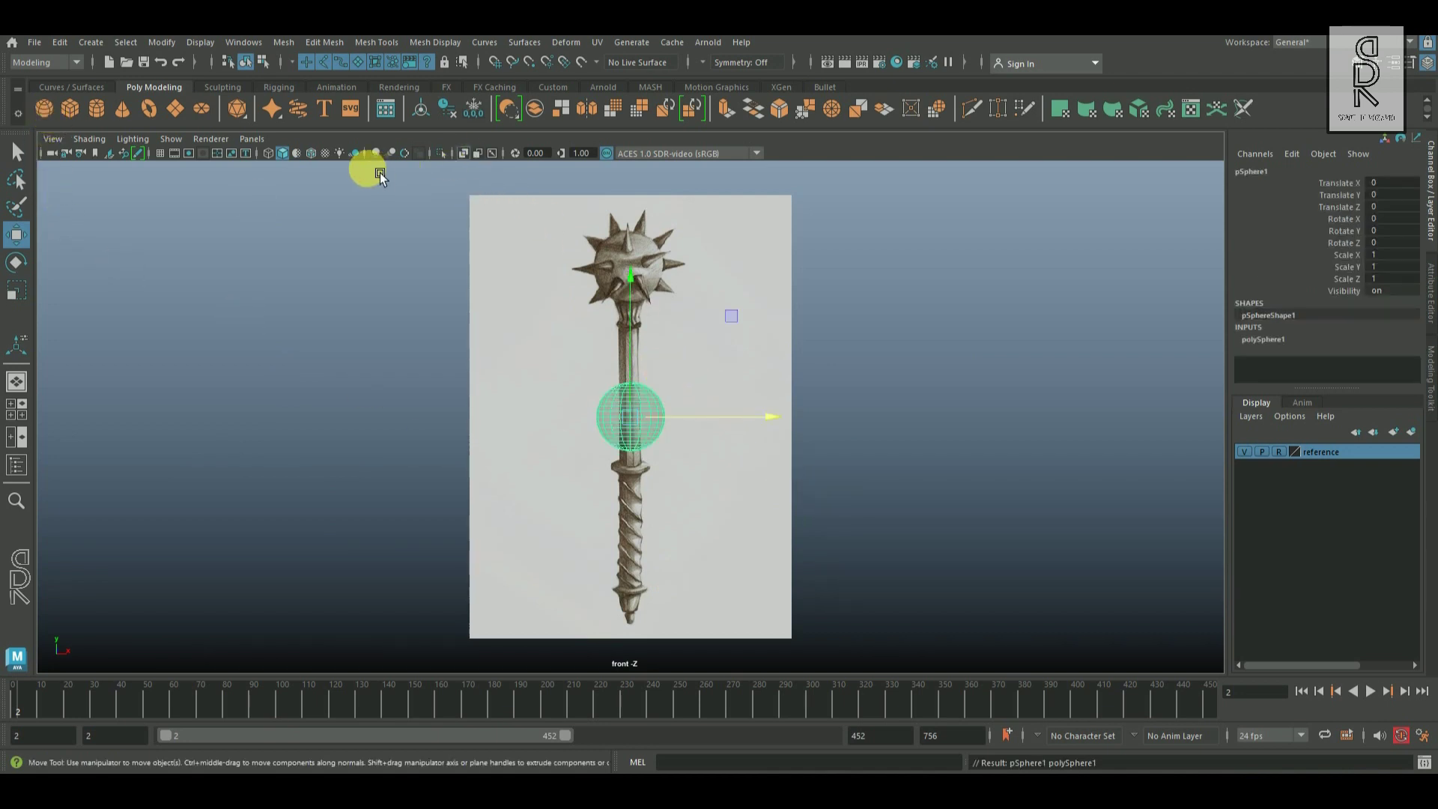
Move the sphere up onto the mace head to about 4.385 on Y and scale it uniformly to about 1.034
left_click_drag(649, 361, 647, 208)
right_click_drag(803, 427, 909, 570, "alt")
left_click_drag(711, 382, 712, 373)
left_click(16, 289)
left_click(711, 424)
left_click_drag(712, 424, 716, 420)
left_click(16, 234)
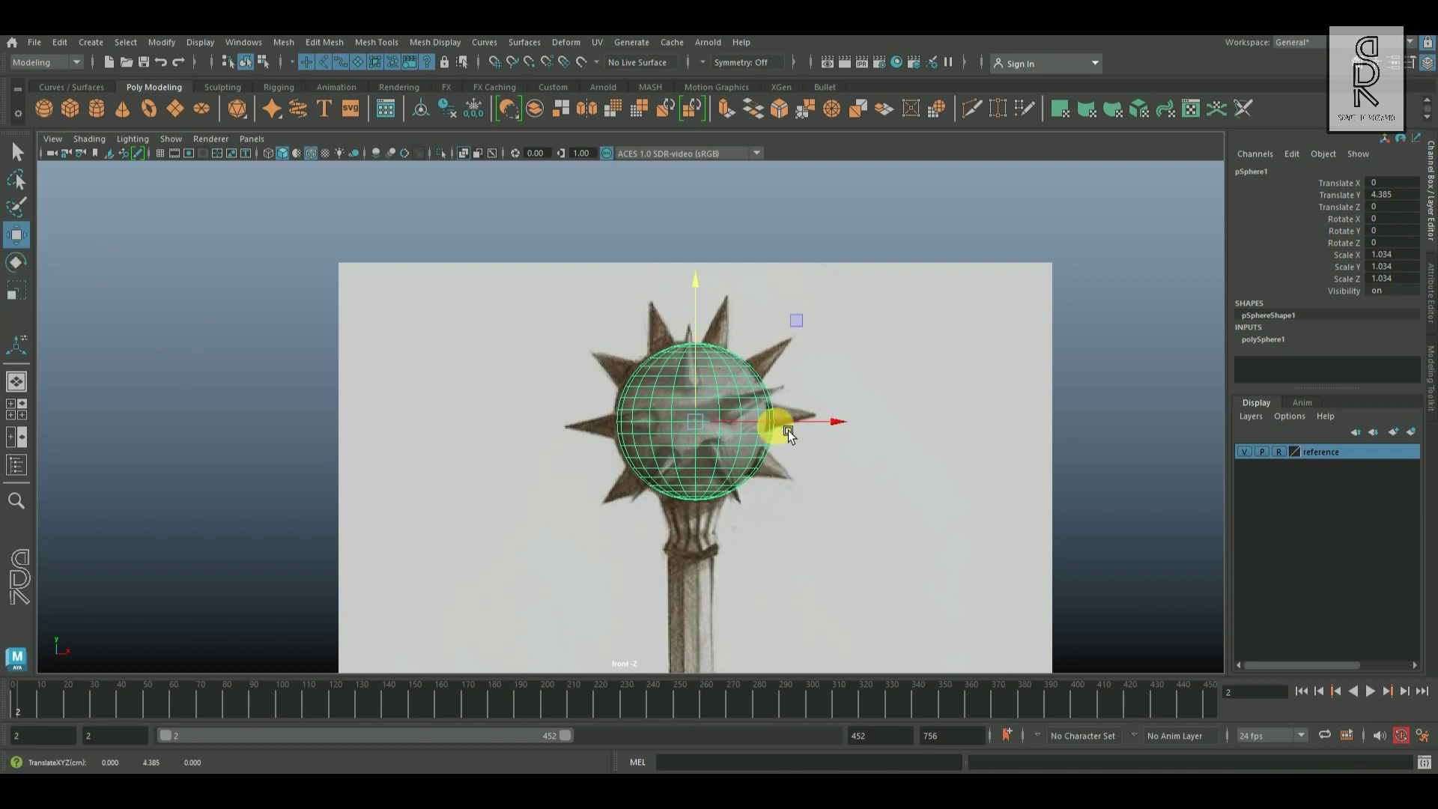
Unlock the reference layer, shift the image plane to about 0.016 on X, and lock the layer again
left_click(1198, 517)
left_click(1278, 451)
left_click_drag(1003, 462, 1123, 526)
scroll(1019, 511, "down", 3)
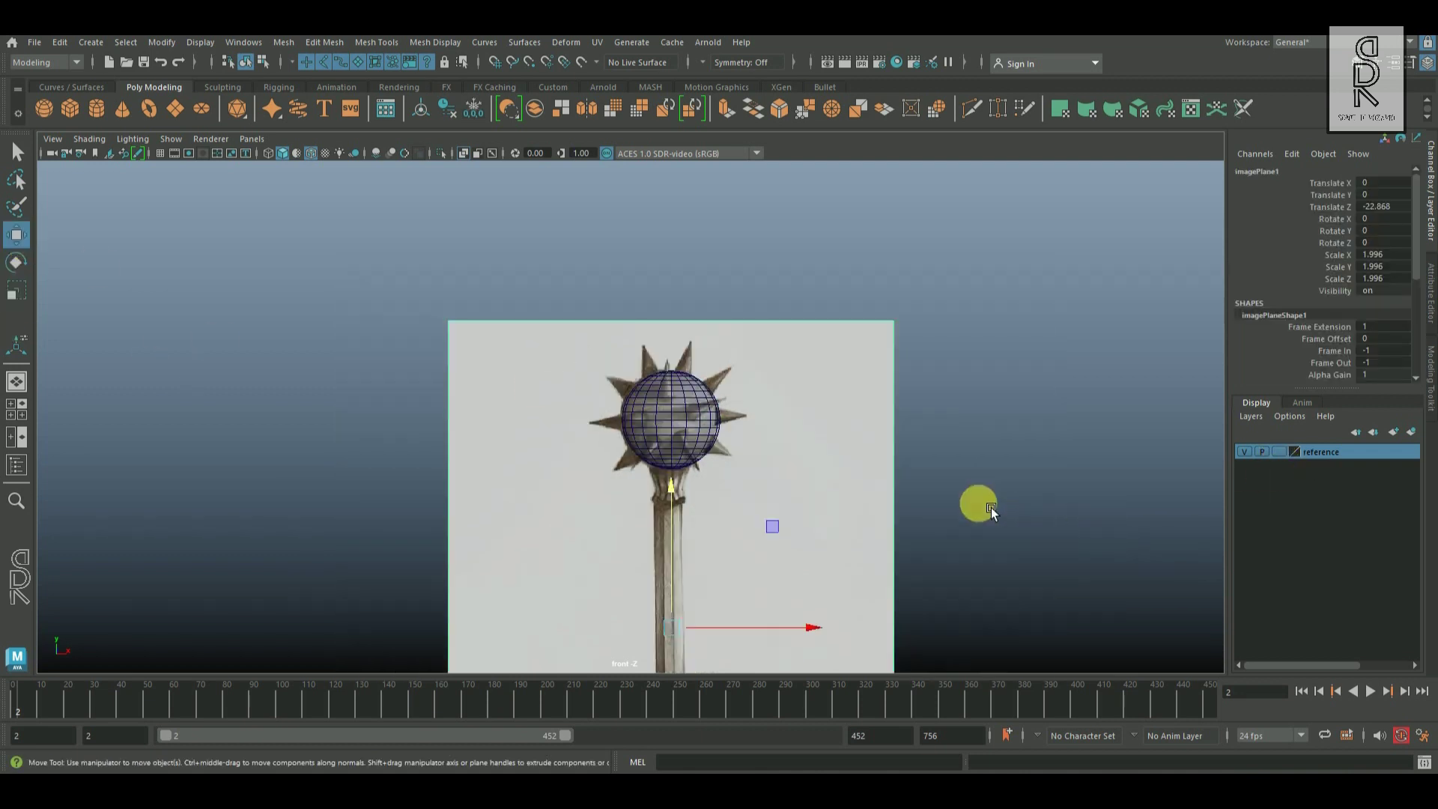
left_click_drag(829, 626, 830, 626)
left_click(1278, 451)
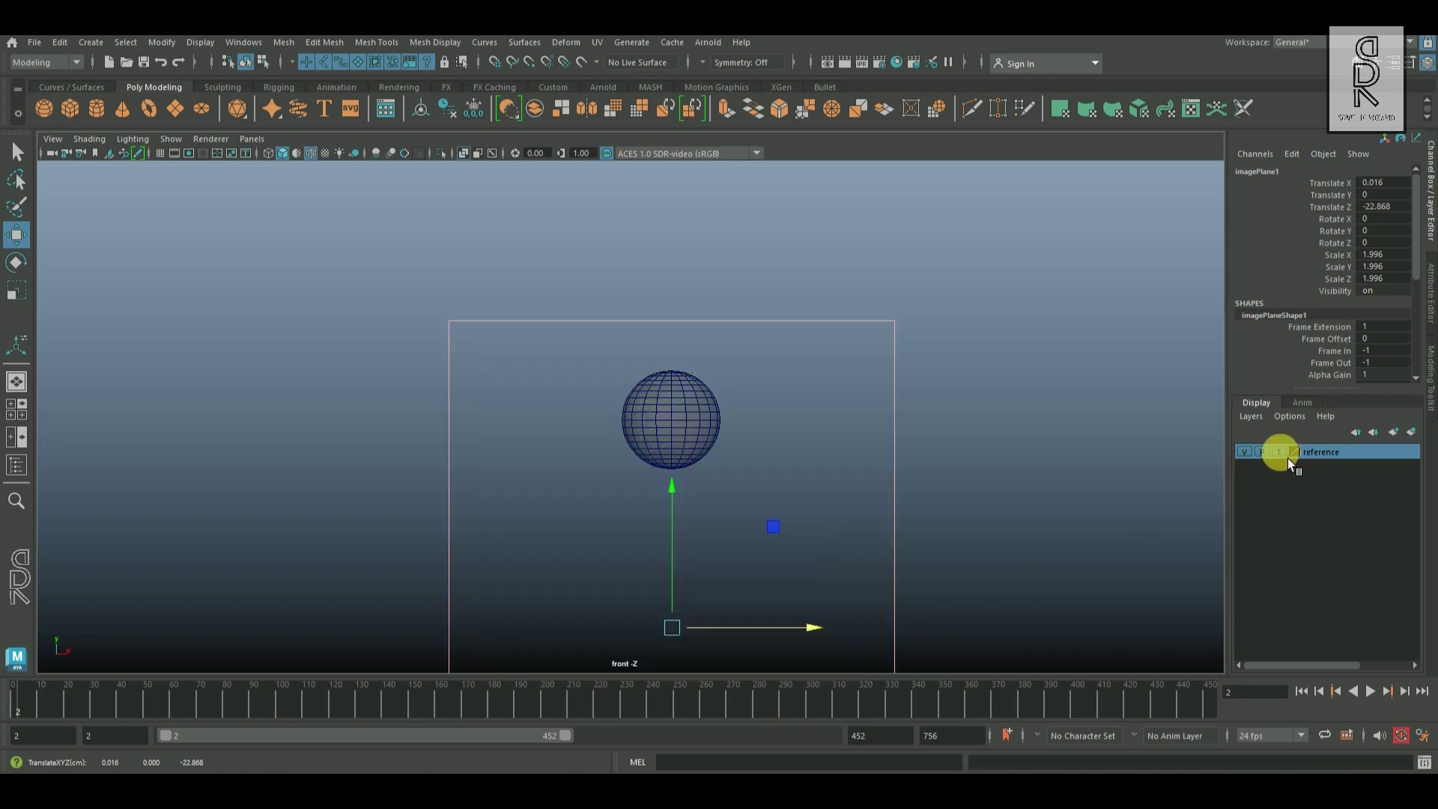
Fine-tune the sphere's uniform scale so it matches the mace head in the reference, and deselect it
left_click(703, 464)
scroll(835, 457, "up", 4)
left_click(16, 291)
left_click_drag(657, 413, 674, 419)
left_click(908, 442)
Create a polygon cylinder for the mace shaft and set its axis subdivisions to 10
middle_click_drag(1097, 475, 1101, 535, "alt")
right_click_drag(1101, 535, 929, 535, "alt")
middle_click_drag(929, 480, 903, 232, "alt")
right_click_drag(891, 358, 859, 420, "alt")
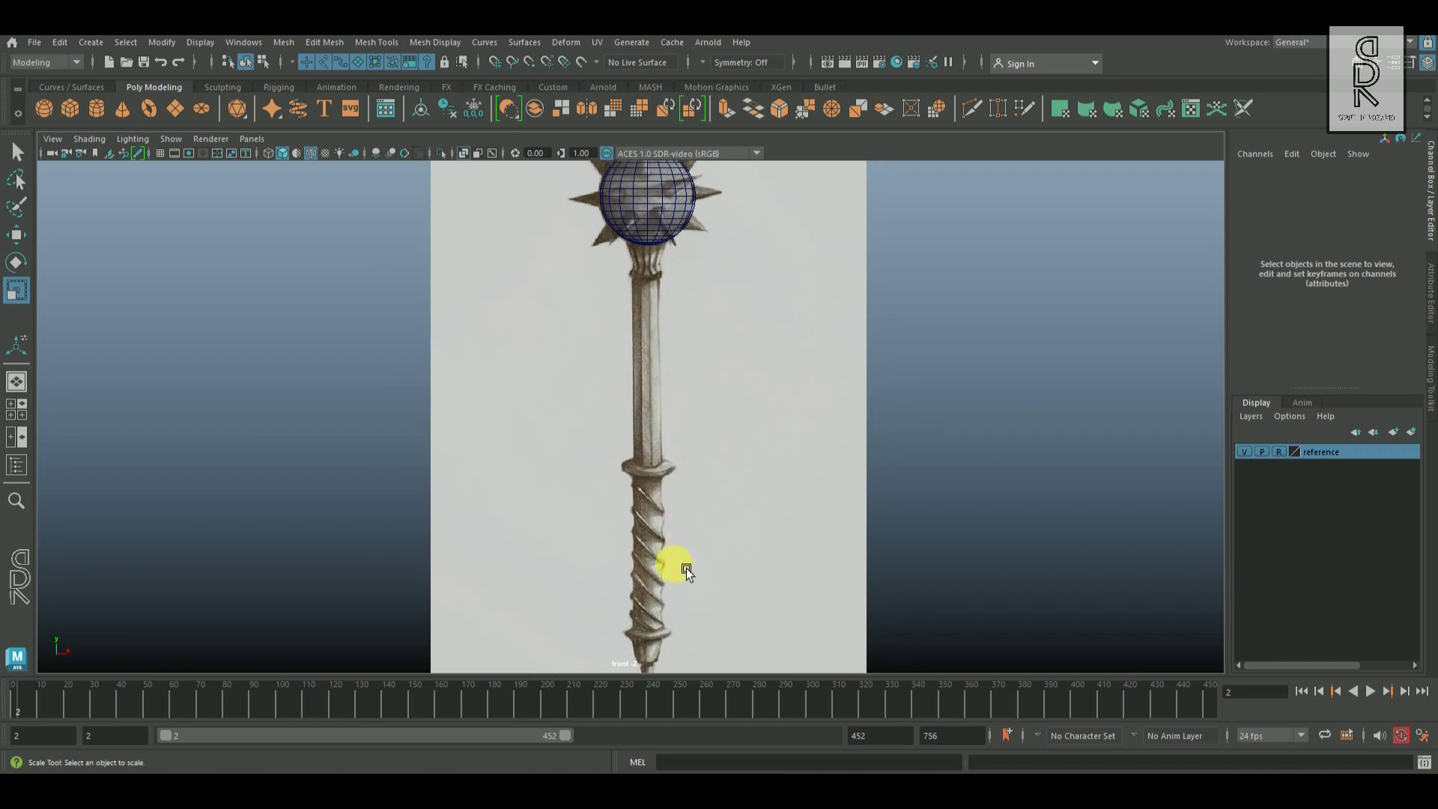
scroll(828, 513, "down", 2)
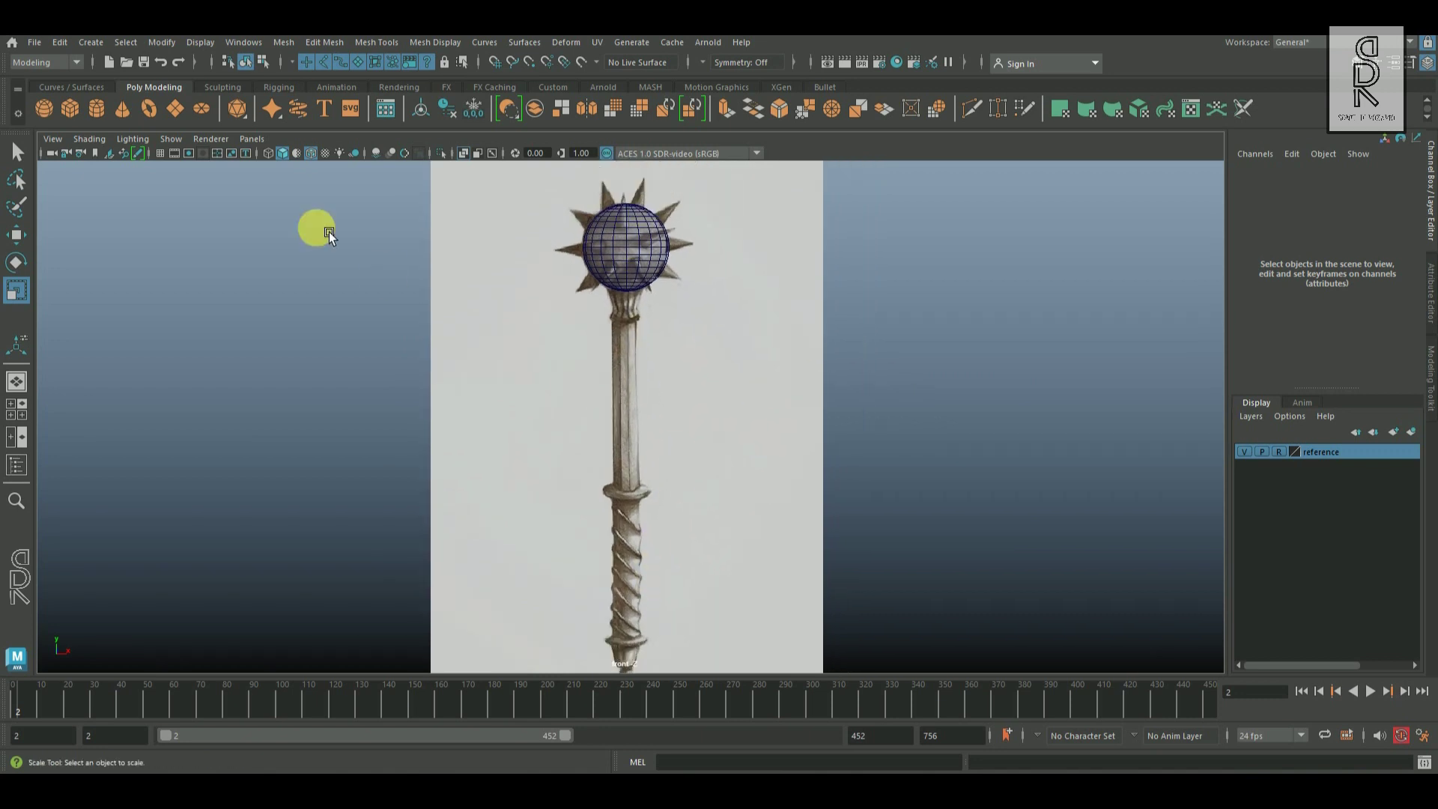
left_click(107, 117)
left_click(1283, 343)
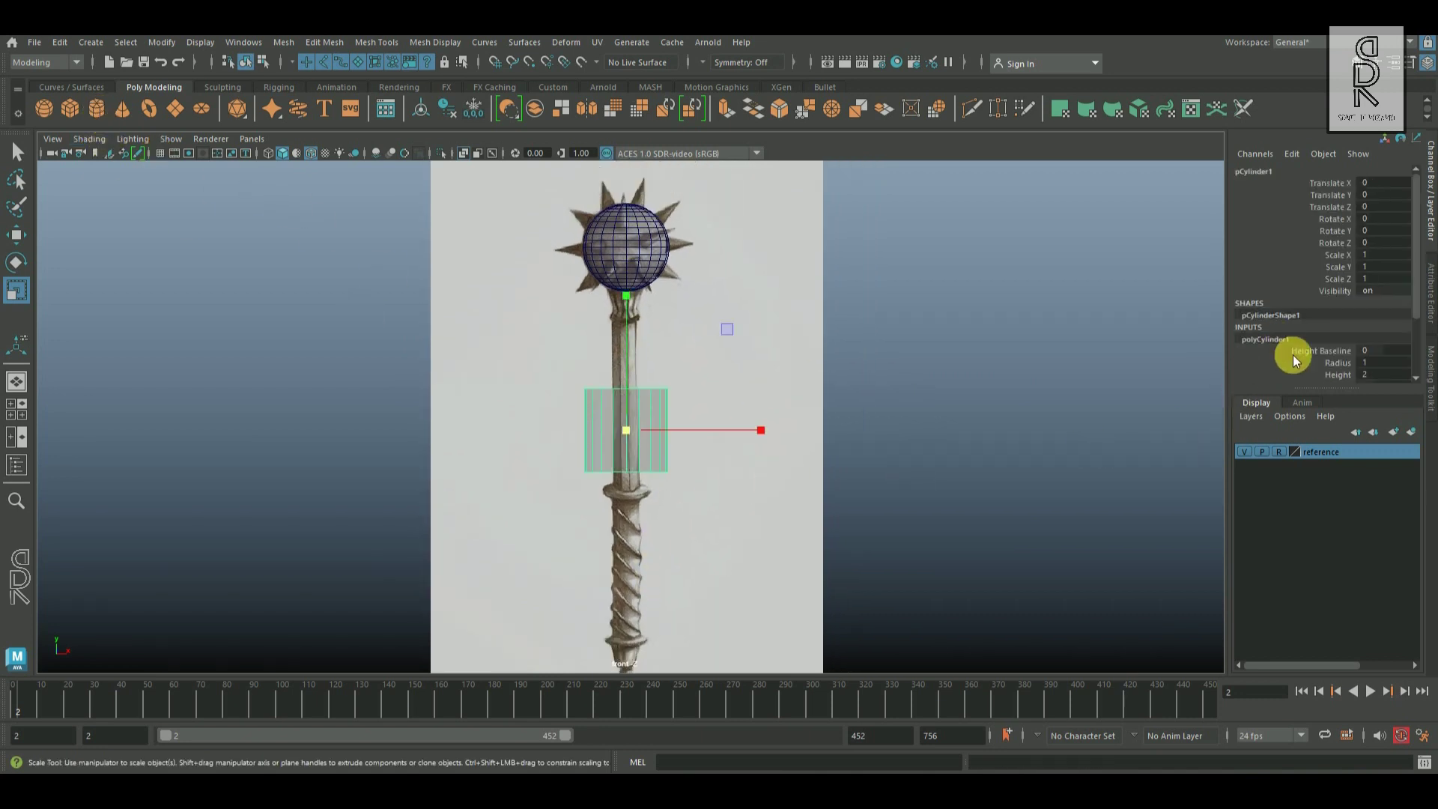
scroll(1363, 377, "down", 2)
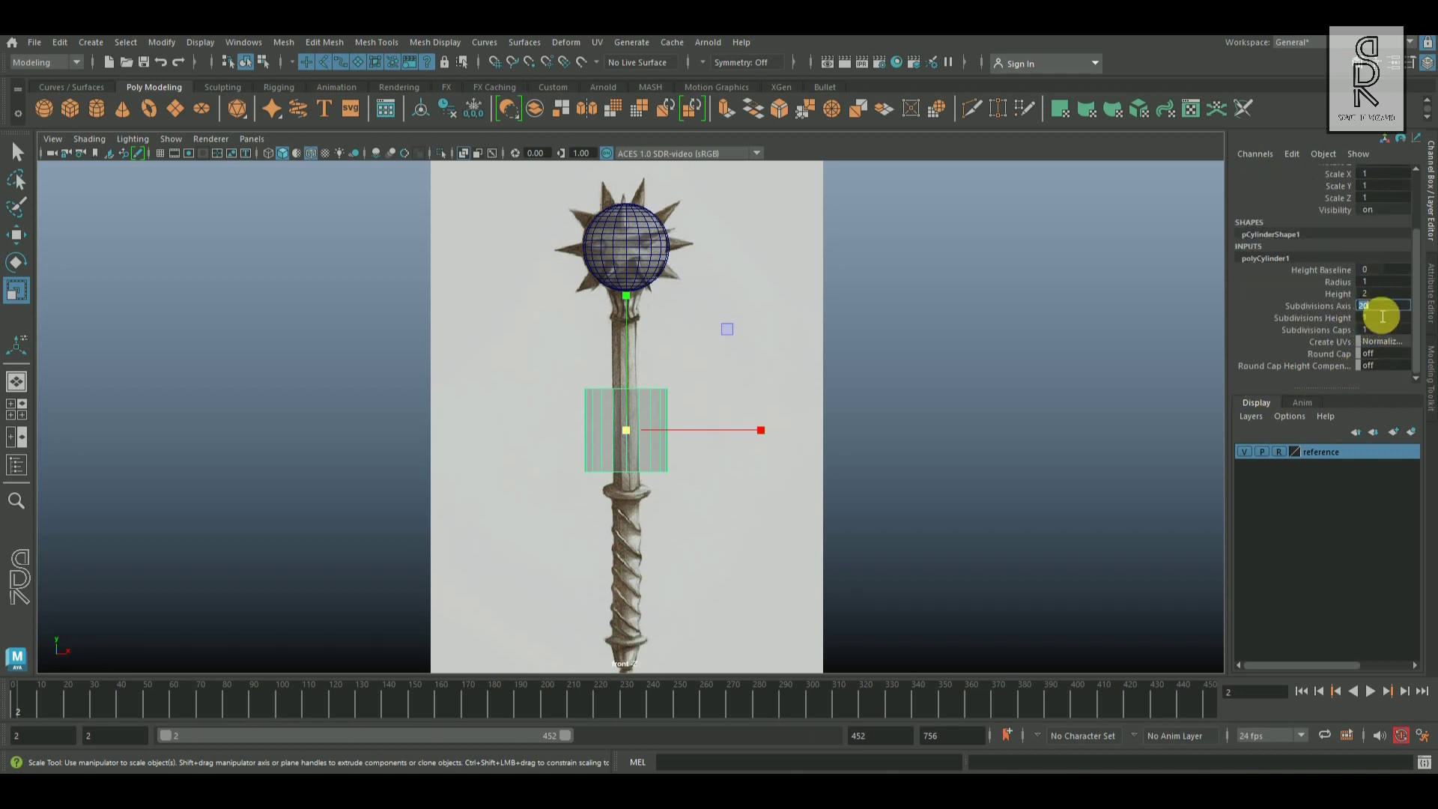
scroll(530, 504, "up", 3)
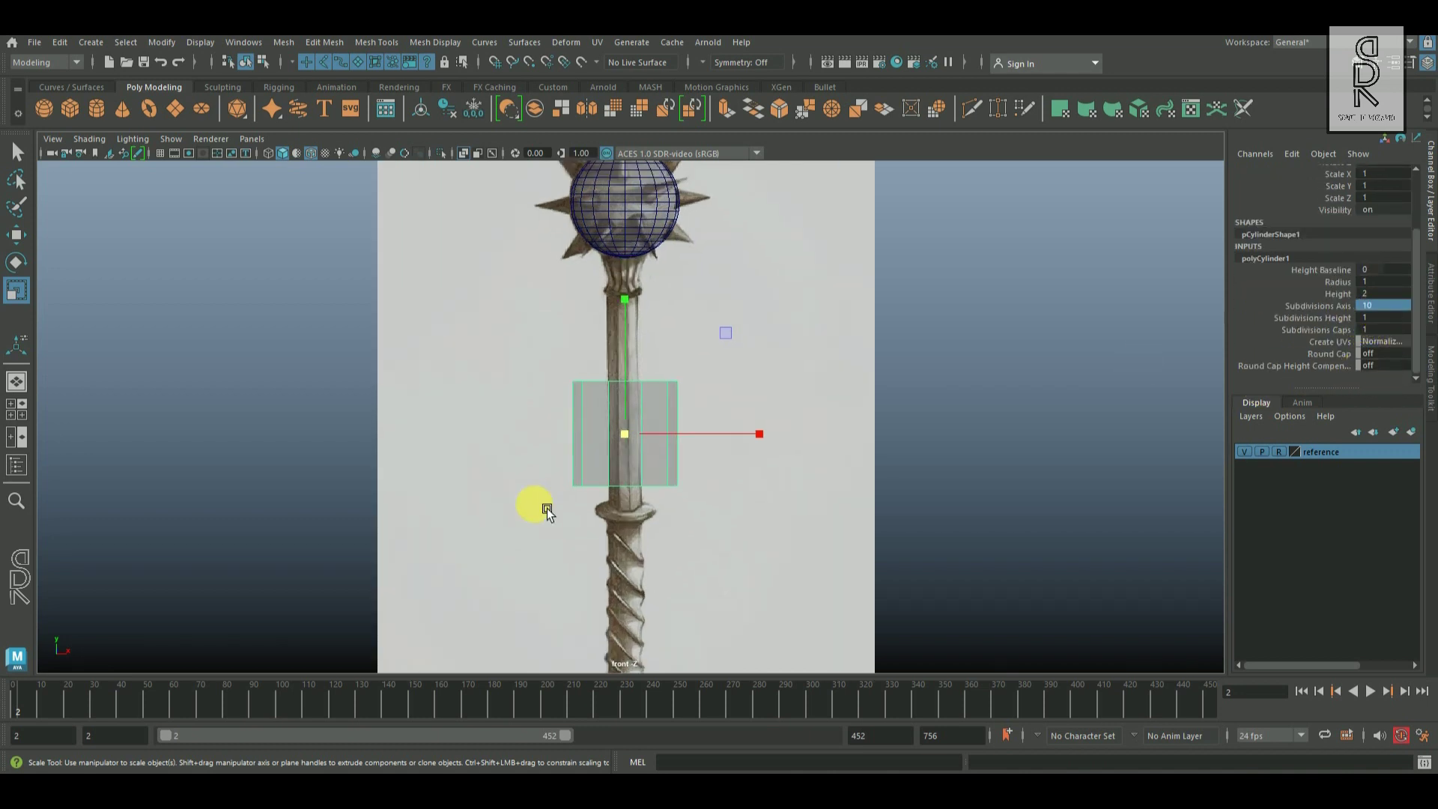
Fit the cylinder to the upper shaft, scaling it to about 0.336 in width and 2.026 on Y and moving it up to 0.594
left_click_drag(622, 440, 561, 466)
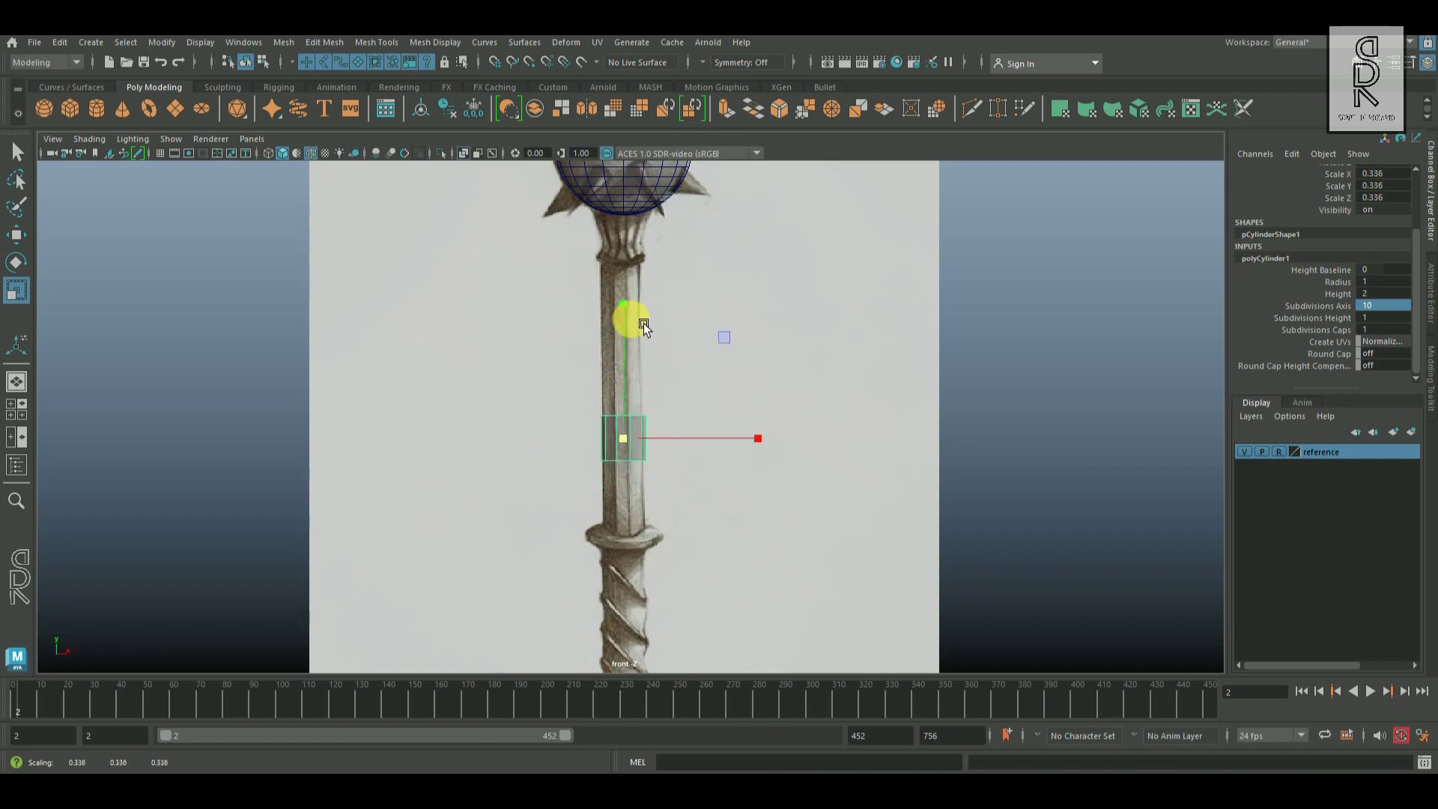
left_click_drag(630, 311, 656, 203)
key("w")
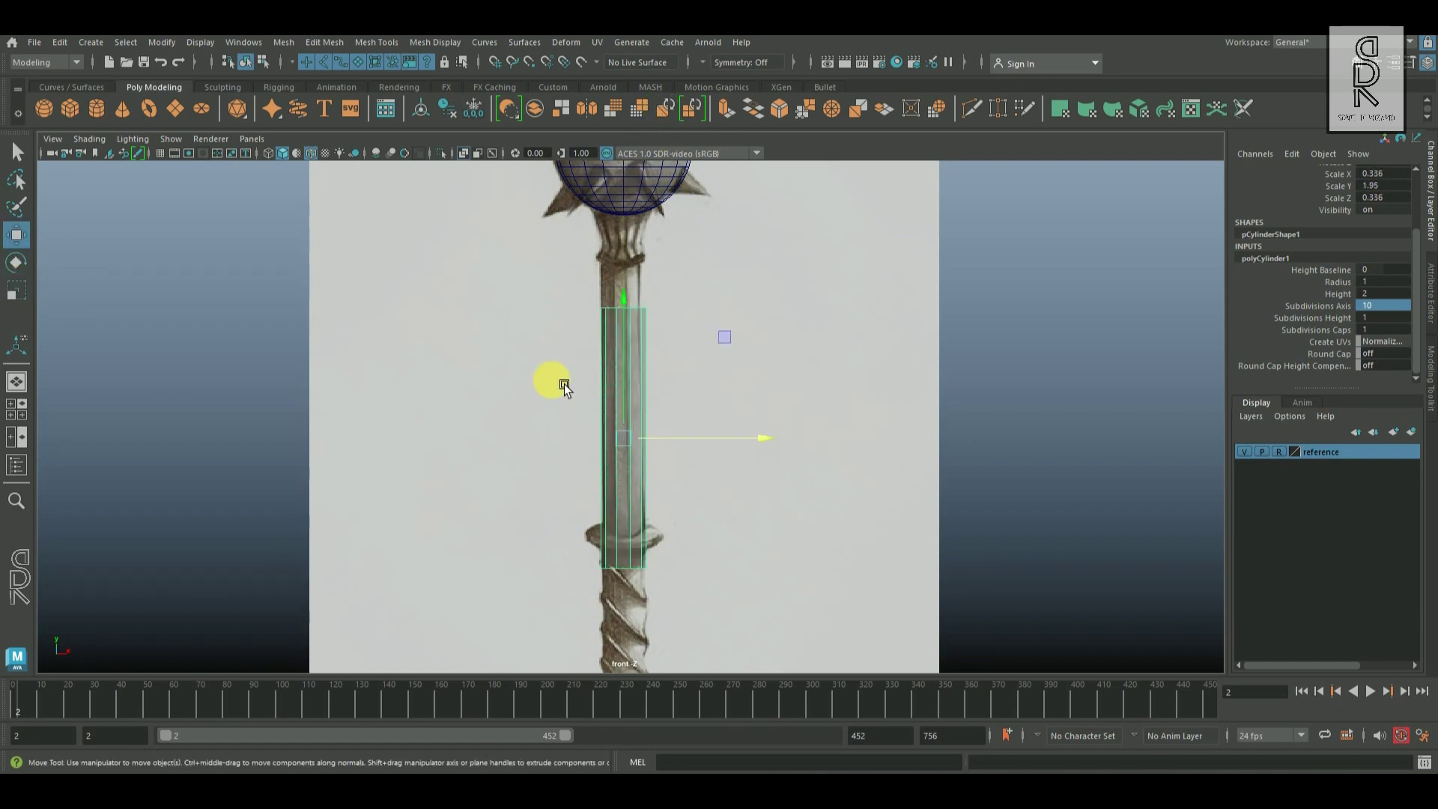
left_click_drag(641, 378, 638, 401)
key("r")
left_click_drag(635, 272, 635, 265)
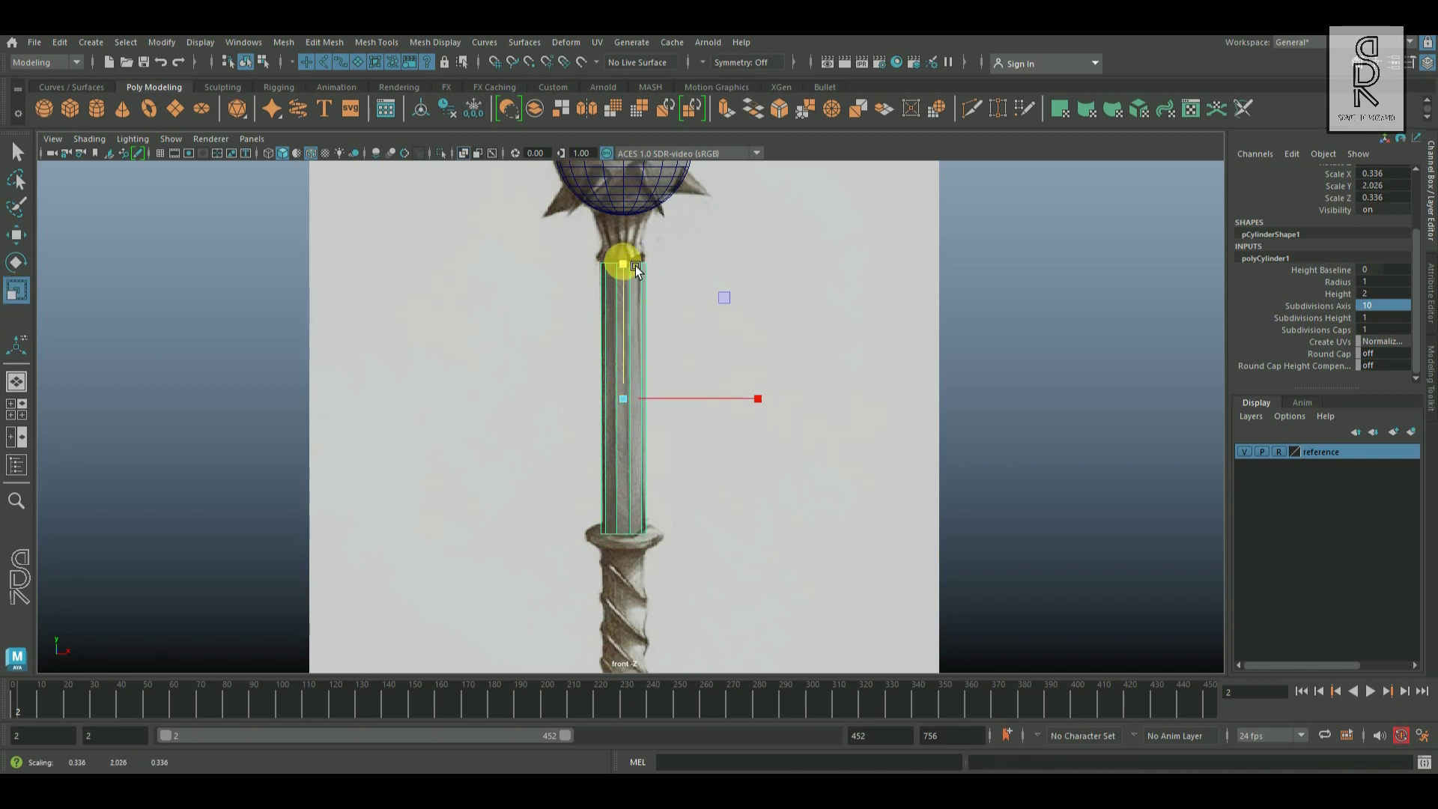
Delete the top and bottom cap faces of the shaft cylinder
key("space")
key("space")
right_click_drag(614, 245, 937, 452, "alt")
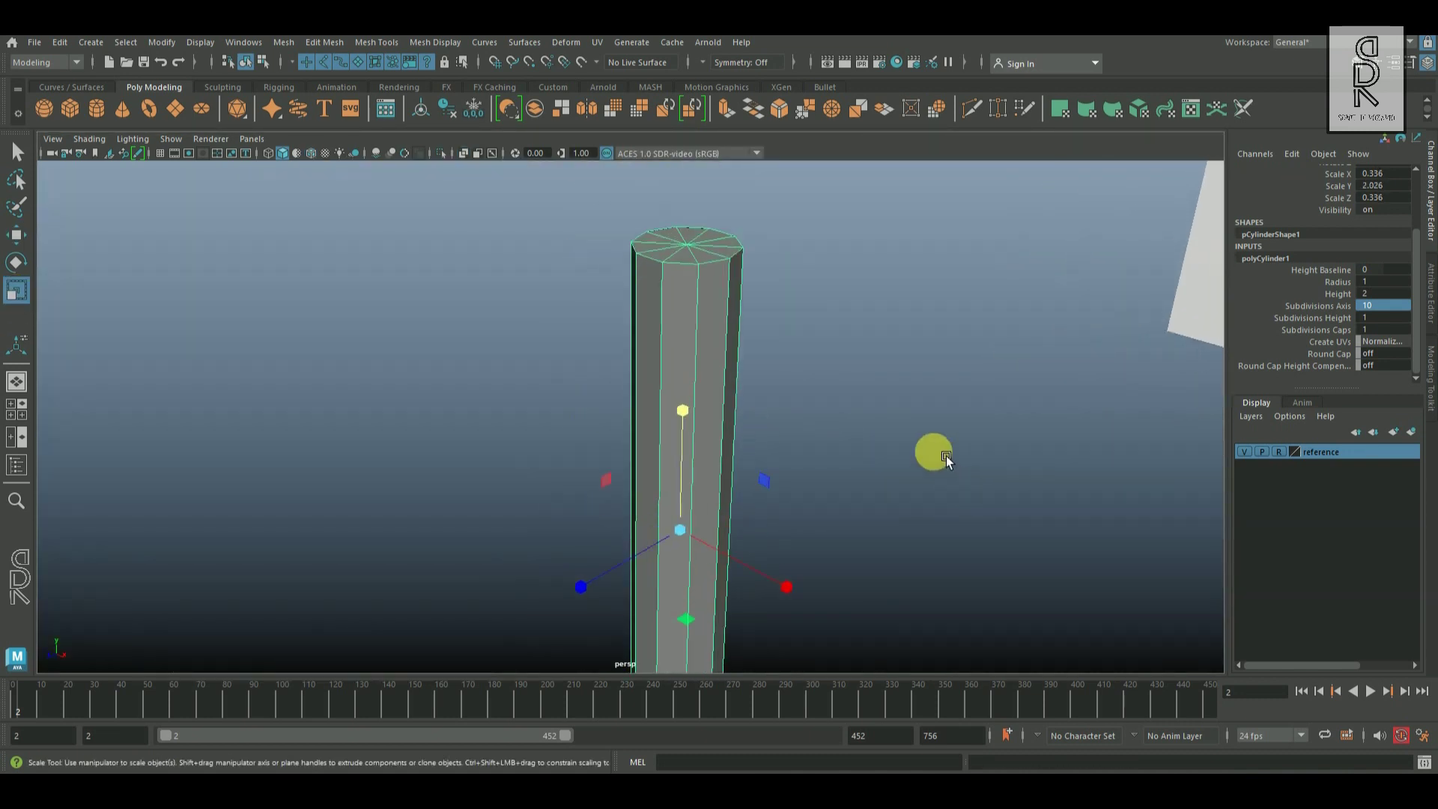
left_click_drag(938, 452, 925, 456, "alt")
left_click(672, 334)
right_click_drag(679, 313, 679, 353)
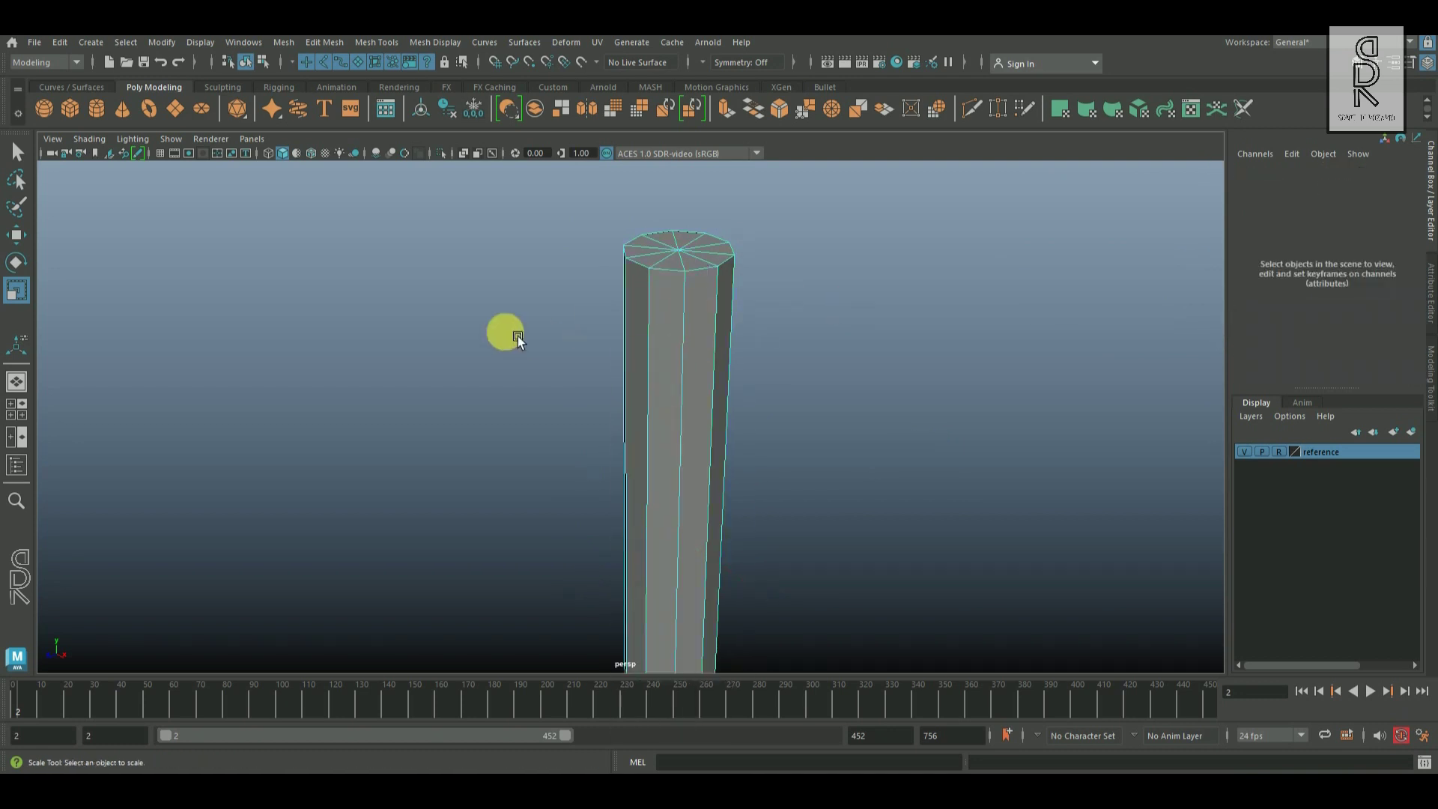
scroll(765, 451, "down", 7)
left_click_drag(567, 338, 802, 664)
scroll(645, 456, "up", 5)
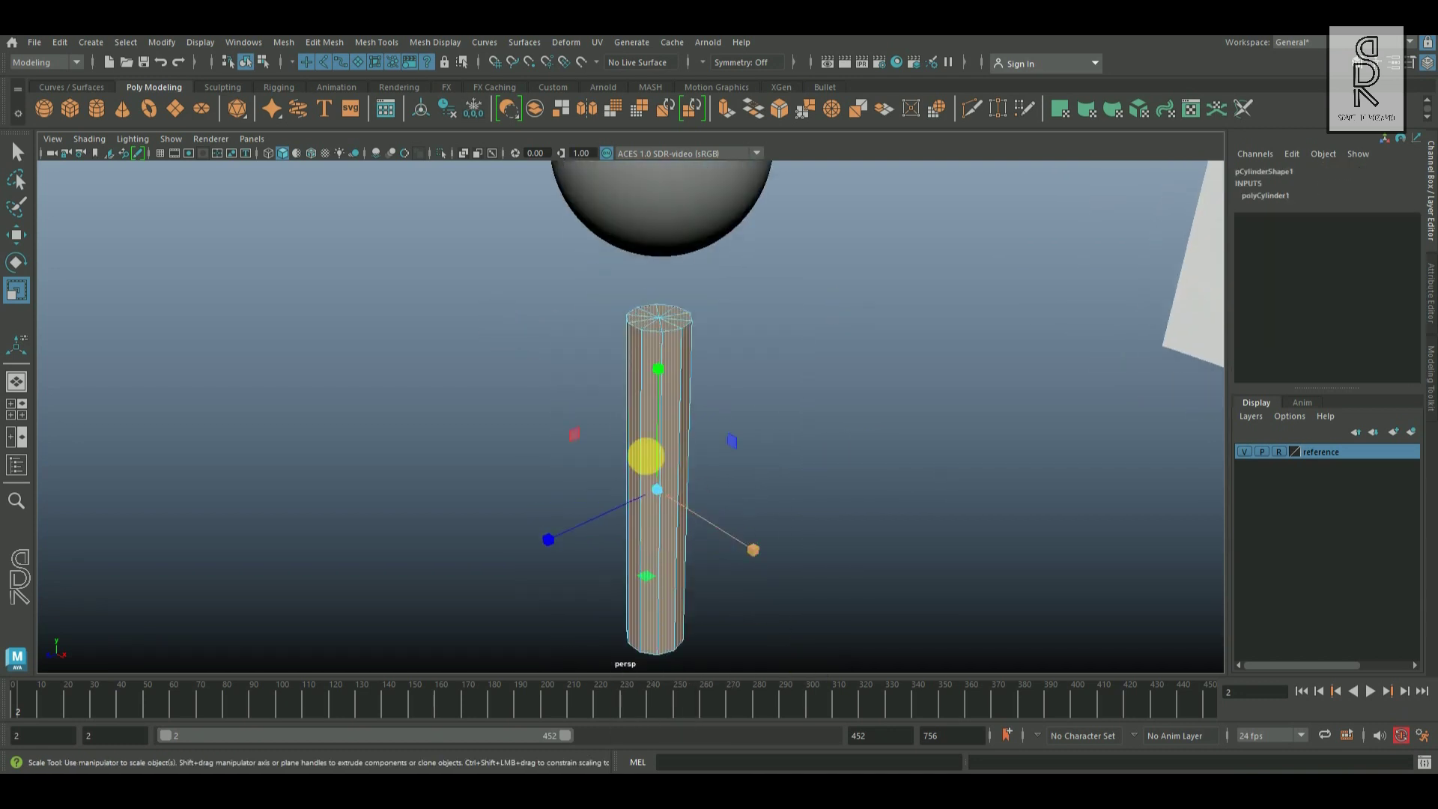
key("Delete")
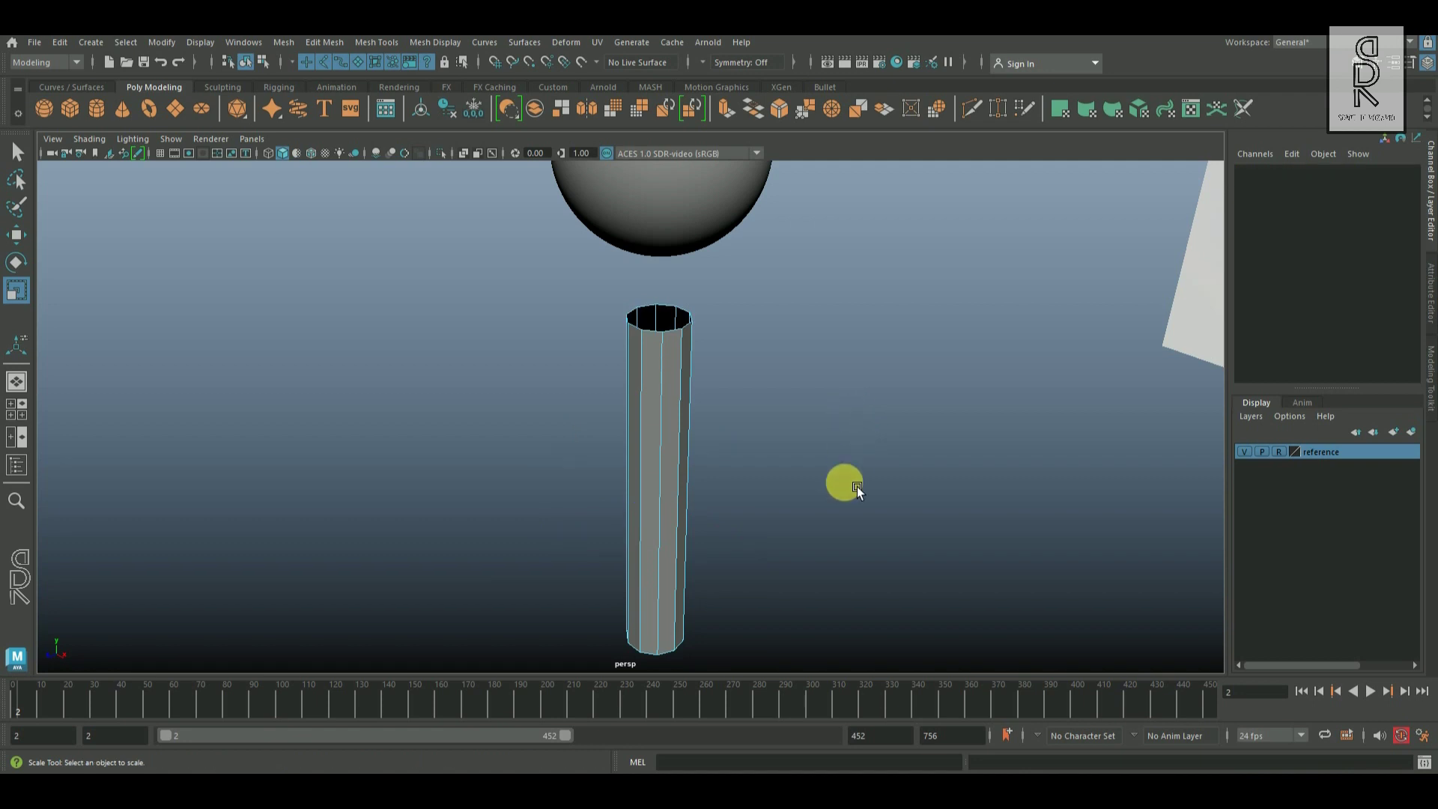
Bevel all vertical edges of the shaft cylinder with Chamfer turned off
left_click_drag(873, 558, 831, 459, "alt")
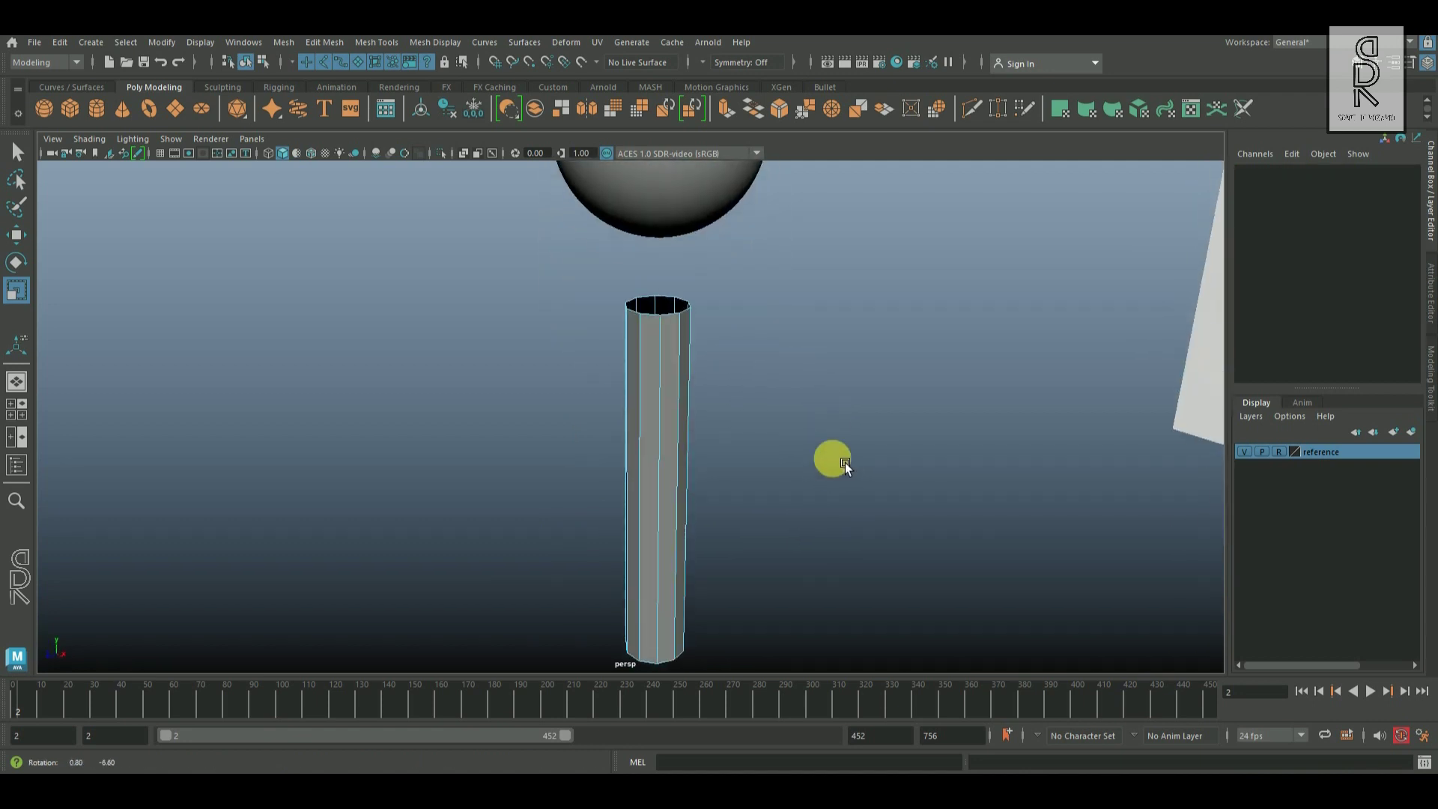
right_click_drag(662, 374, 654, 302)
left_click_drag(464, 358, 804, 388)
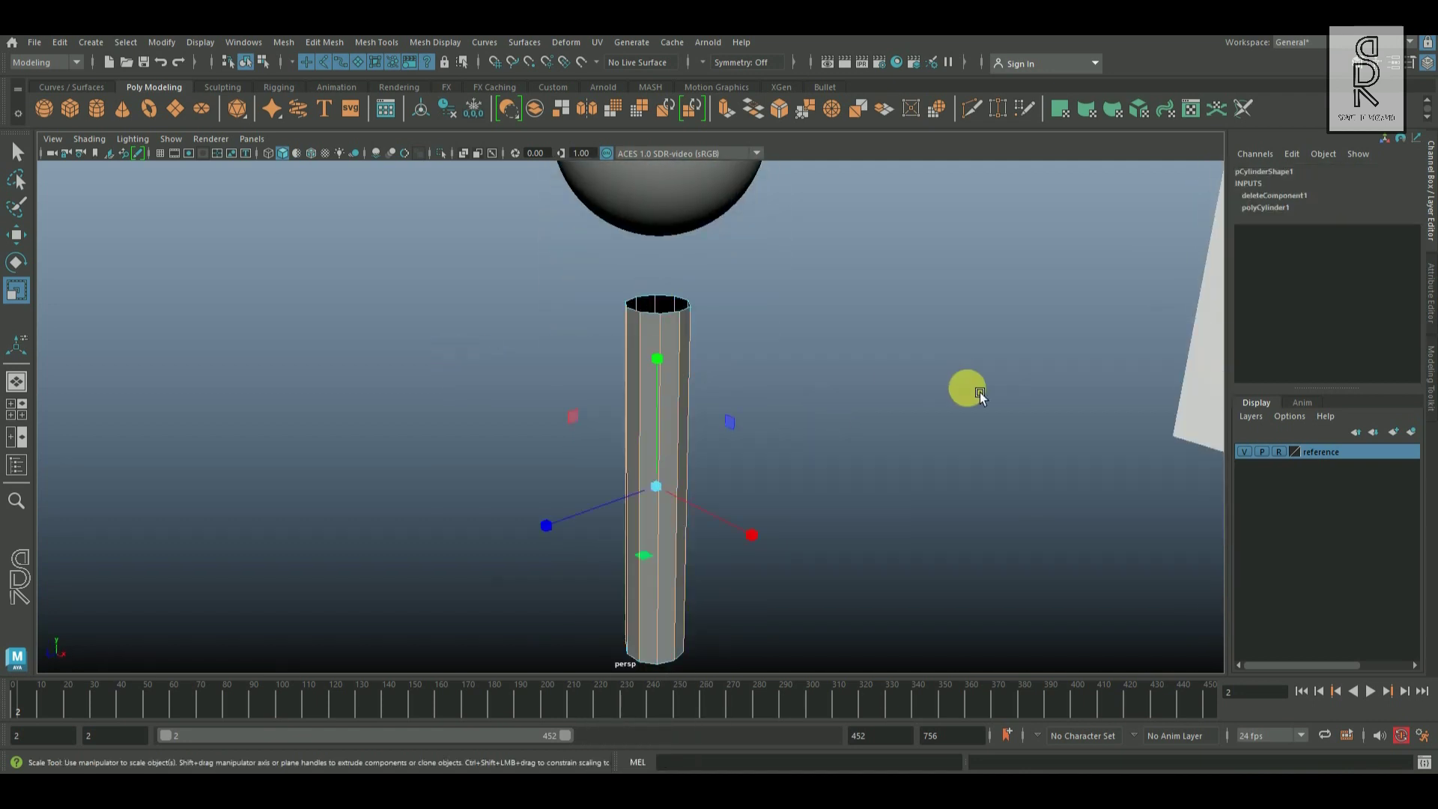
right_click_drag(856, 318, 903, 307, "shift")
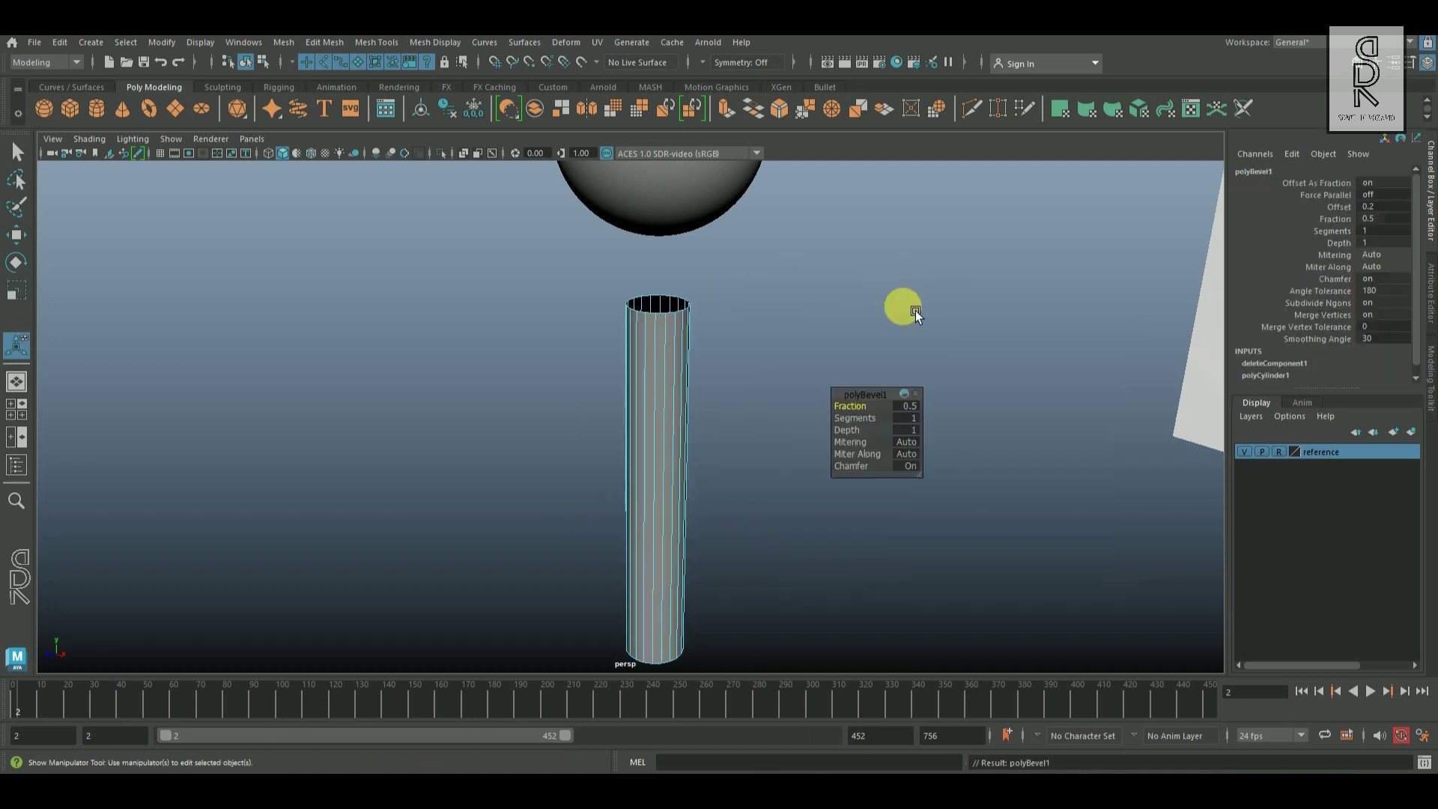
left_click(912, 467)
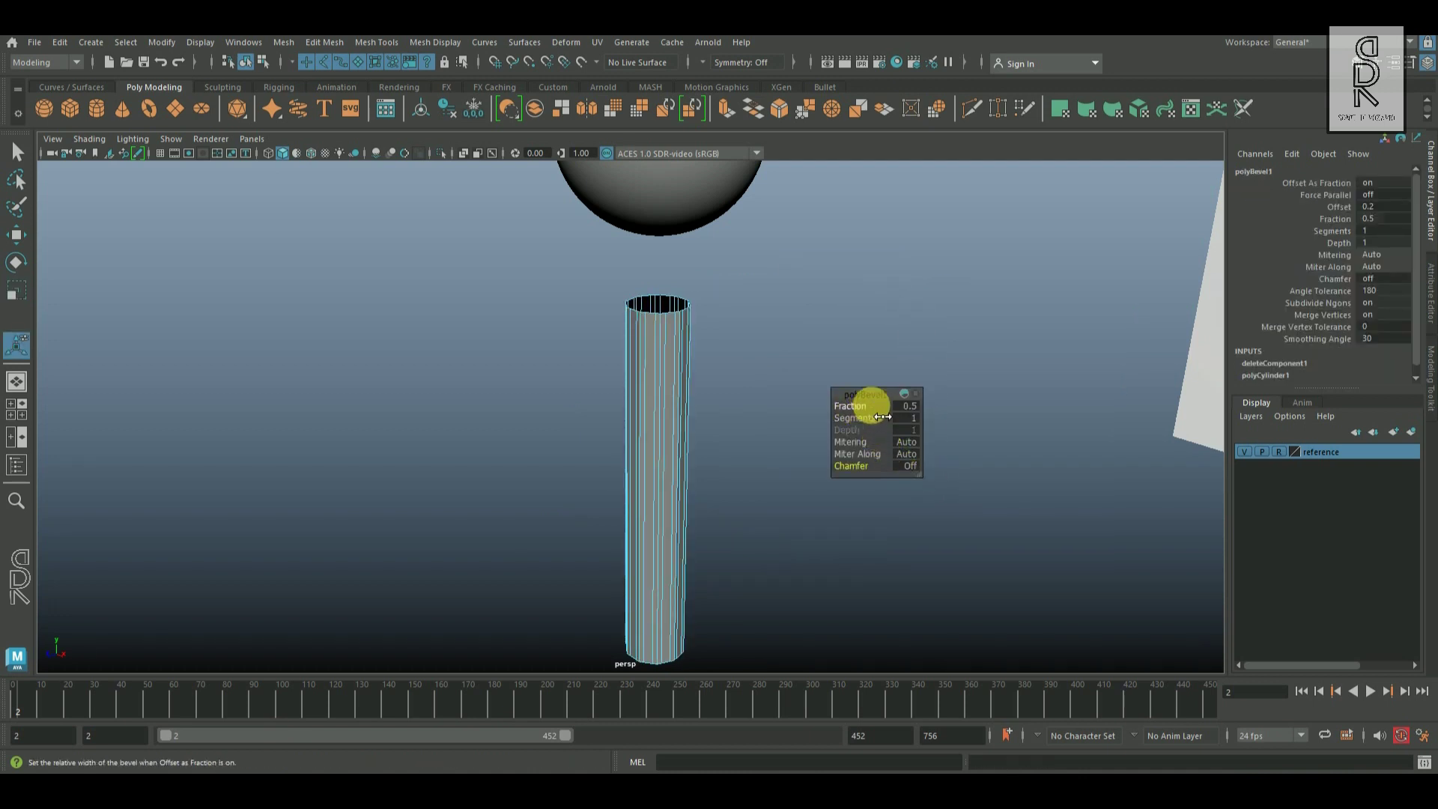
Reduce the edge bevel's fraction to 0.12 and deselect the shaft
left_click_drag(855, 408, 834, 414)
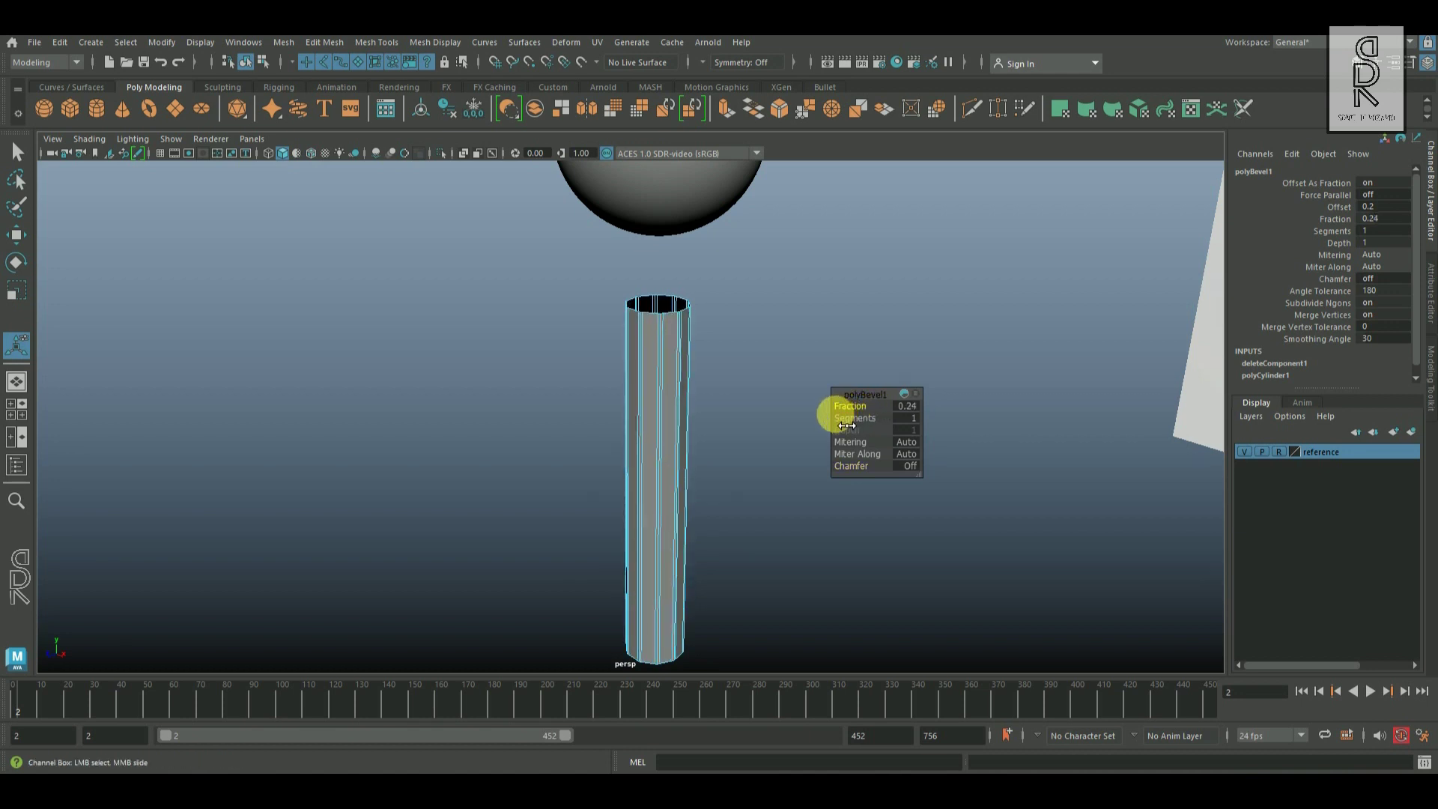
right_click_drag(623, 375, 738, 491, "alt")
left_click_drag(738, 491, 717, 504, "alt")
left_click_drag(849, 406, 859, 420)
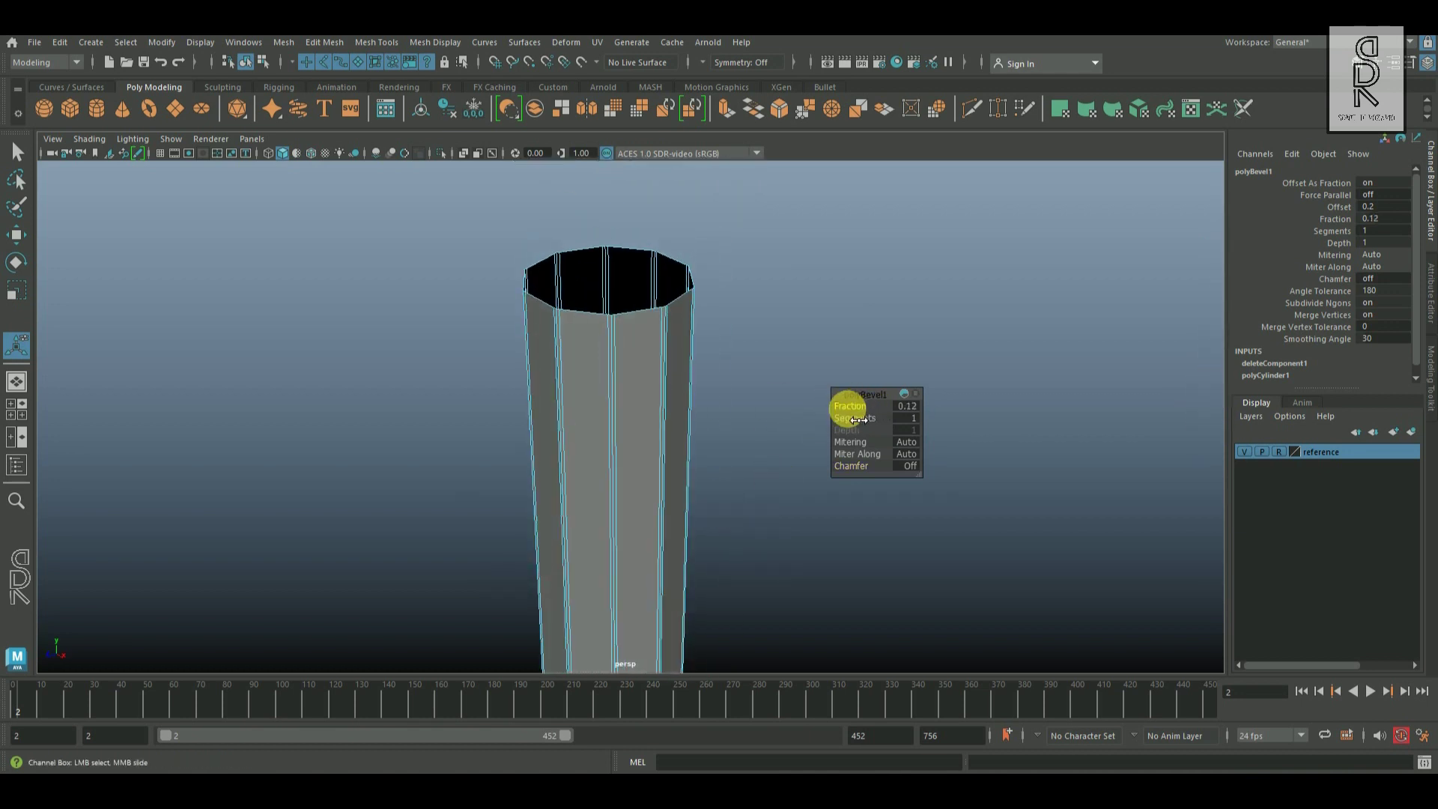
right_click_drag(689, 450, 626, 445, "alt")
left_click_drag(627, 445, 631, 421, "alt")
key("q")
left_click(821, 295)
right_click_drag(809, 471, 740, 482, "alt")
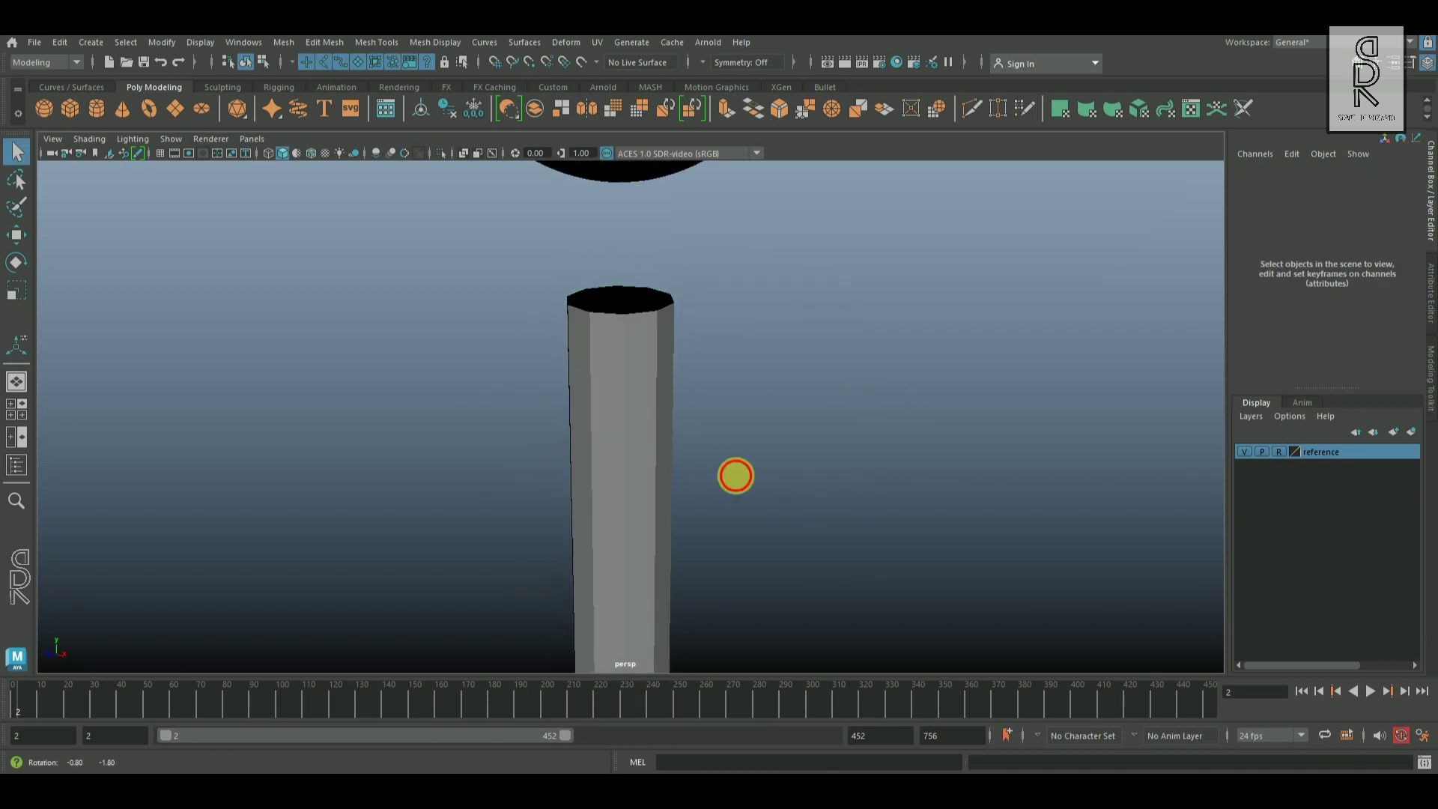
Extrude the shaft's top border edges outward to form a ledge beneath the mace's neck
left_click(660, 468)
left_click(829, 457)
left_click_drag(829, 454, 744, 353, "alt")
left_click(654, 421)
key("space")
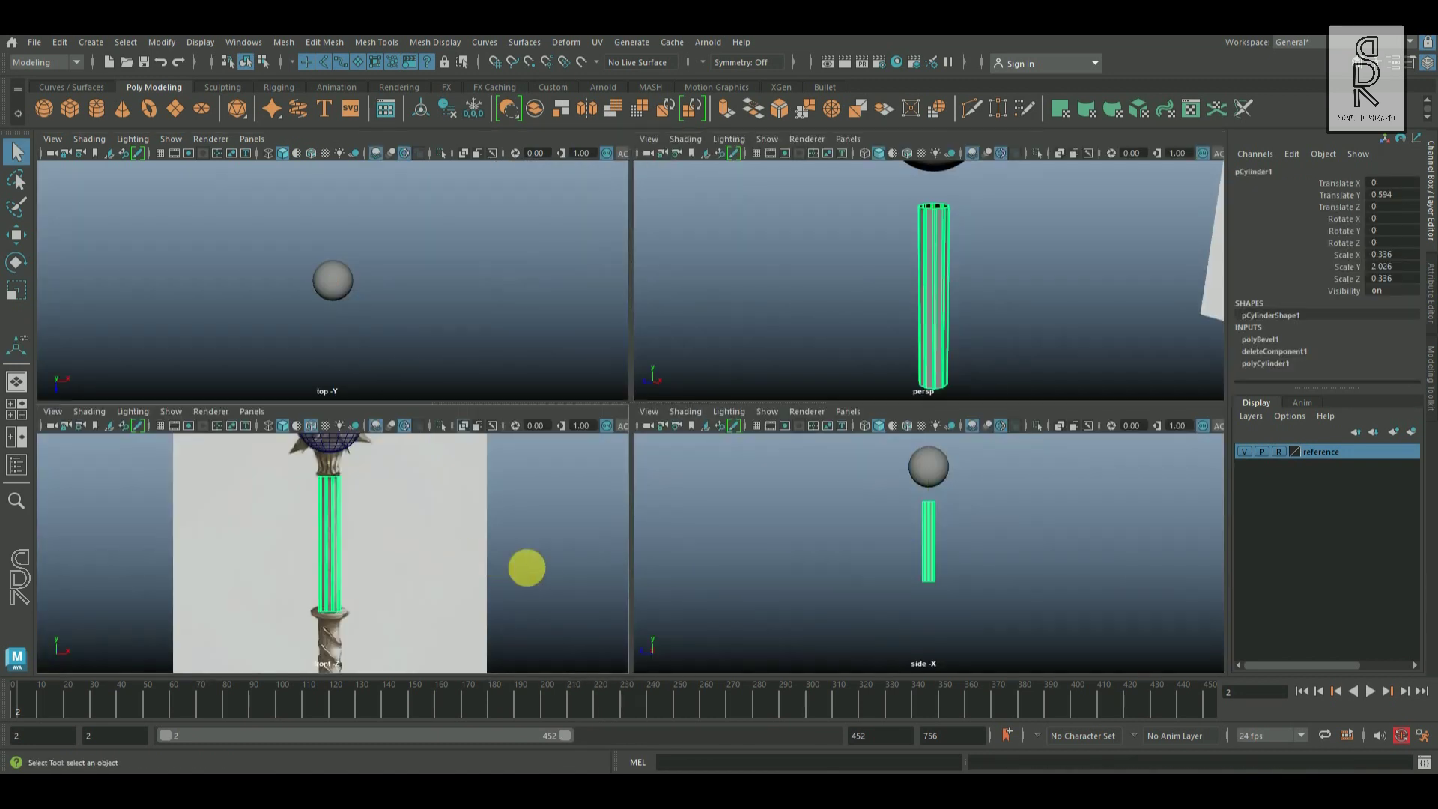
key("space")
right_click_drag(641, 352, 637, 289)
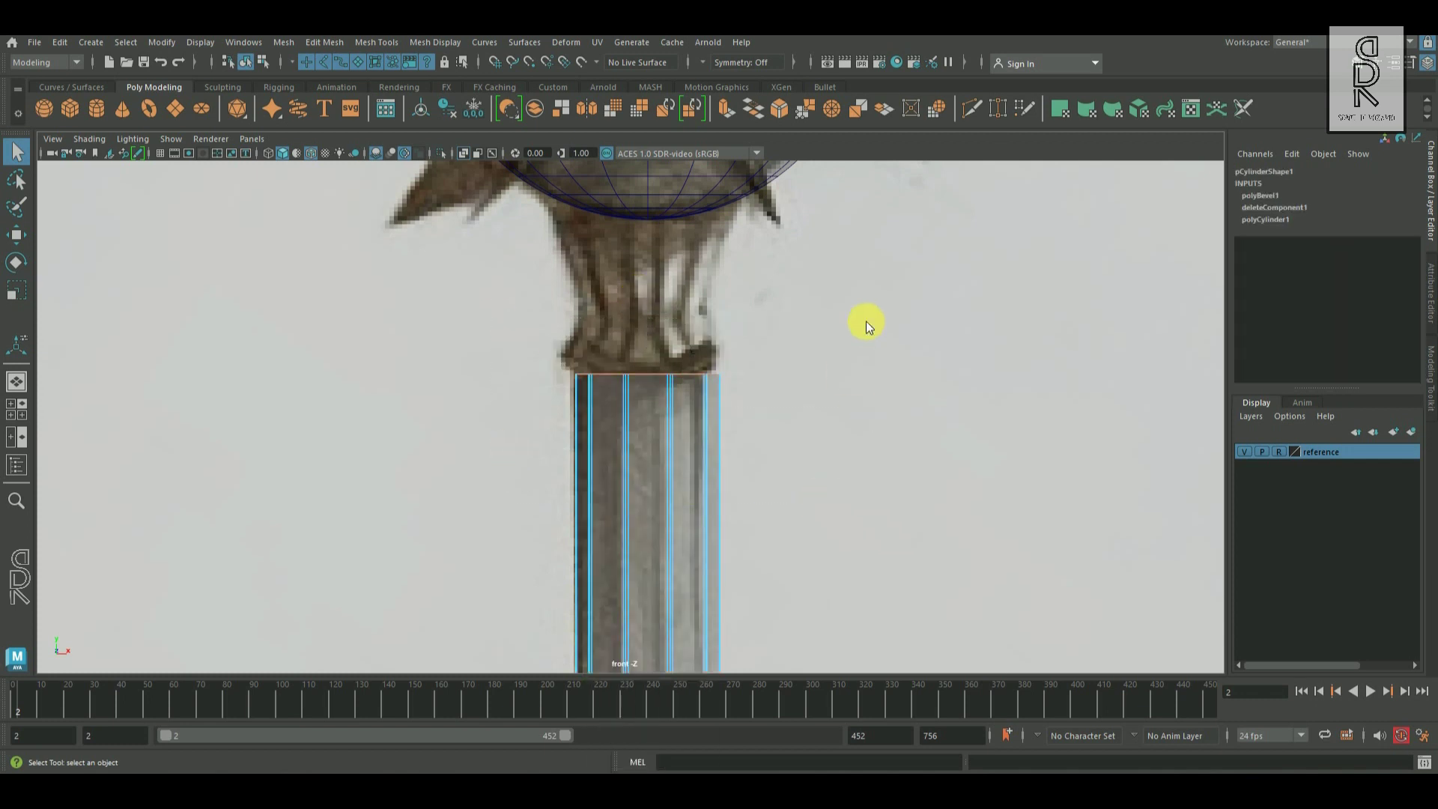
right_click_drag(866, 323, 860, 361, "shift")
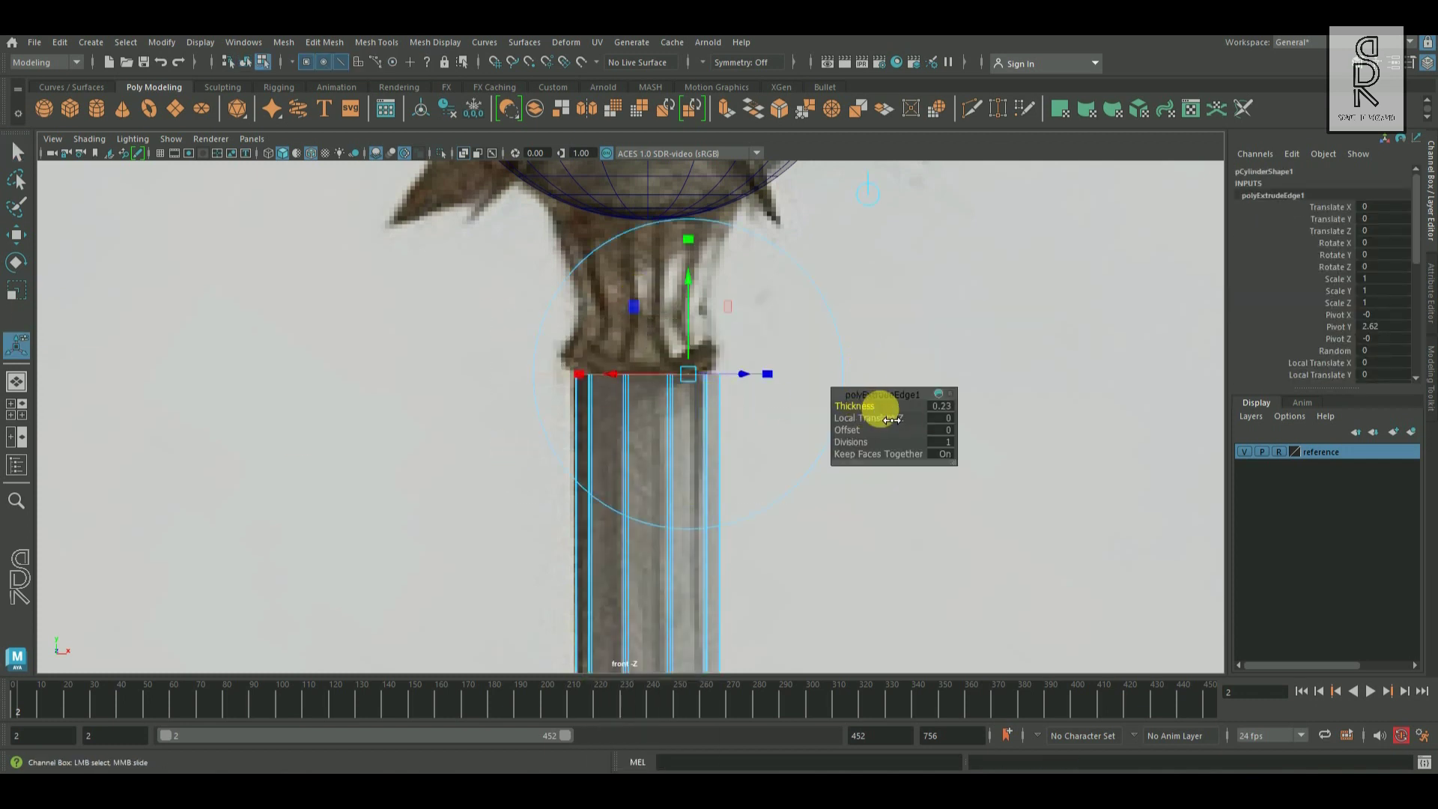
Extrude the ledge's border upward into a collar, taper it inward and extend it up to the head sphere
key("w")
left_click_drag(660, 339, 659, 240, "shift")
key("r")
left_click_drag(672, 318, 633, 323, "shift")
left_click(22, 232)
left_click_drag(648, 268, 672, 213, "shift")
Widen the neck's top edge ring into a flare under the sphere and adjust the waist ring to the reference
left_click(17, 290)
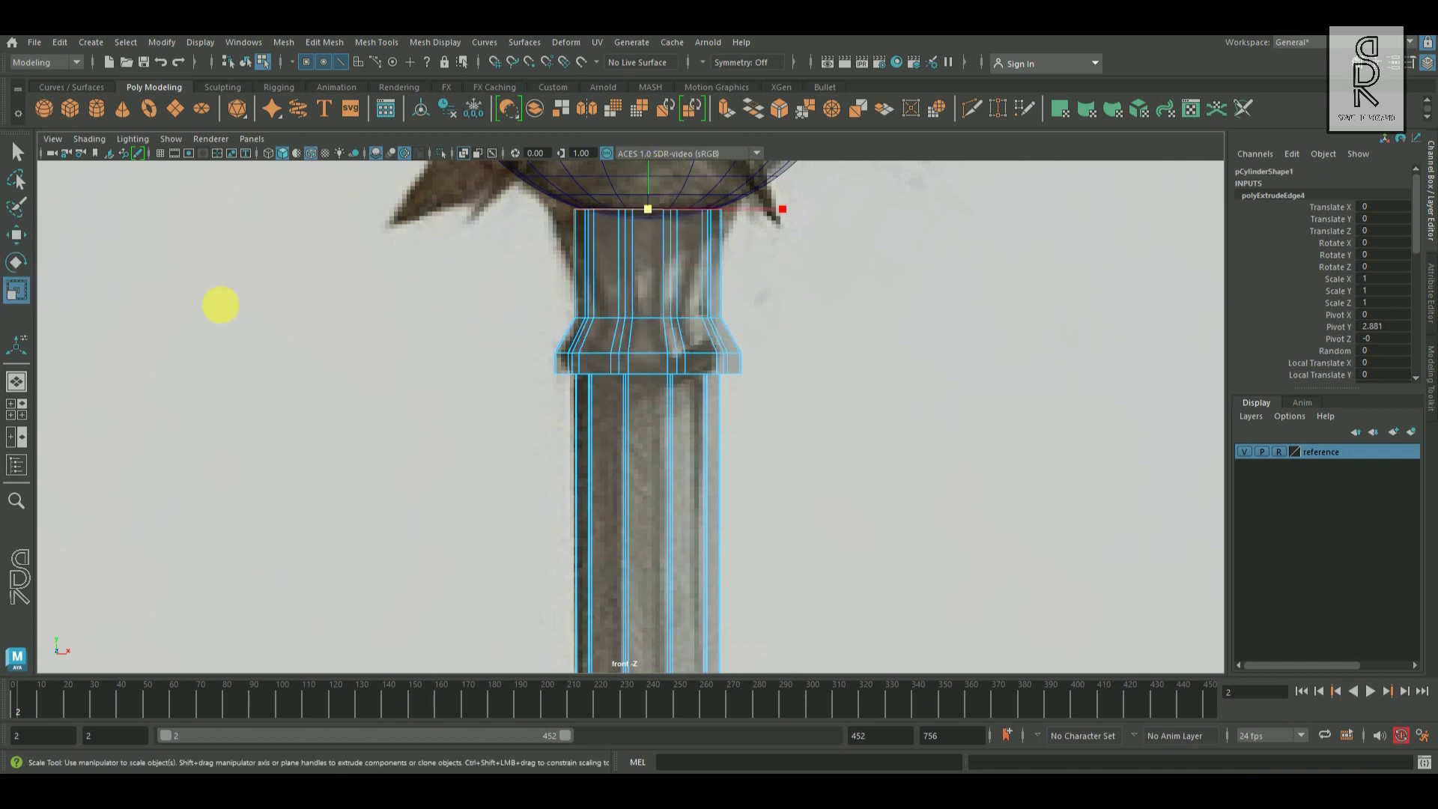
scroll(680, 196, "up", 2)
middle_click_drag(681, 187, 690, 347, "alt")
left_click_drag(663, 331, 670, 293)
left_click(16, 235)
scroll(665, 425, "up", 1)
middle_click_drag(665, 425, 657, 342, "alt")
double_click(659, 379)
left_click(17, 292)
left_click_drag(656, 380, 651, 379)
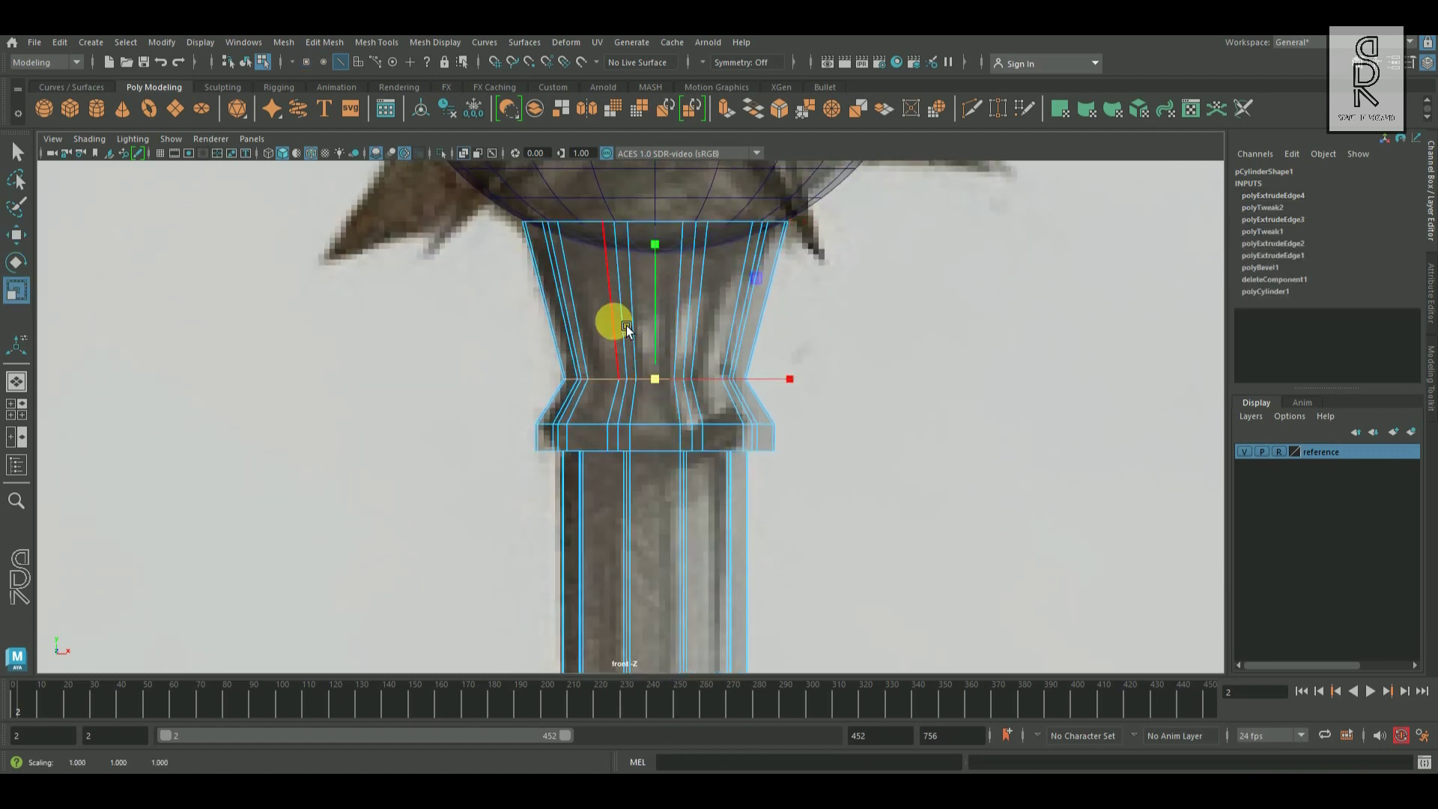
Insert three edge loops across the flared neck and scale them to follow the reference's curve
left_click(624, 325)
right_click_drag(624, 325, 659, 391, "ctrl")
left_click_drag(659, 301, 648, 302)
left_click(634, 356)
right_click_drag(634, 355, 677, 388, "ctrl")
left_click_drag(668, 346, 662, 347)
left_click(576, 272)
right_click_drag(576, 272, 616, 311, "ctrl")
double_click(665, 301)
left_click_drag(668, 268, 667, 304)
Fine-tune the scale of the neck's waist ring and the collar's upper ring against the reference
double_click(616, 381)
left_click_drag(662, 381, 667, 429)
double_click(602, 426)
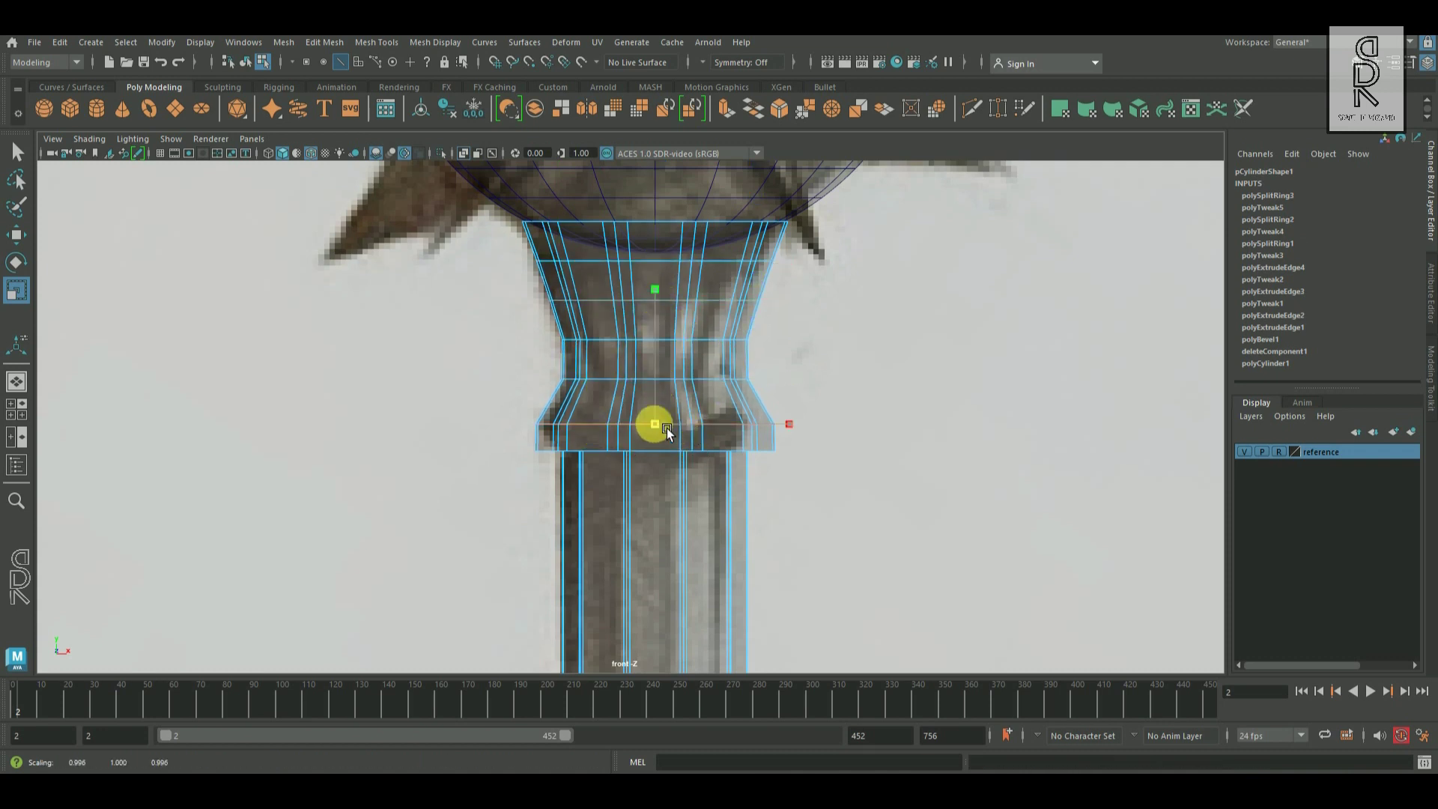
Bevel the edge loop where the collar meets the shaft, with Chamfer off and a fraction of 0.07
right_click_drag(714, 325, 802, 288)
key("space")
key("space")
middle_click_drag(779, 329, 809, 509, "alt")
left_click_drag(809, 509, 695, 573, "alt")
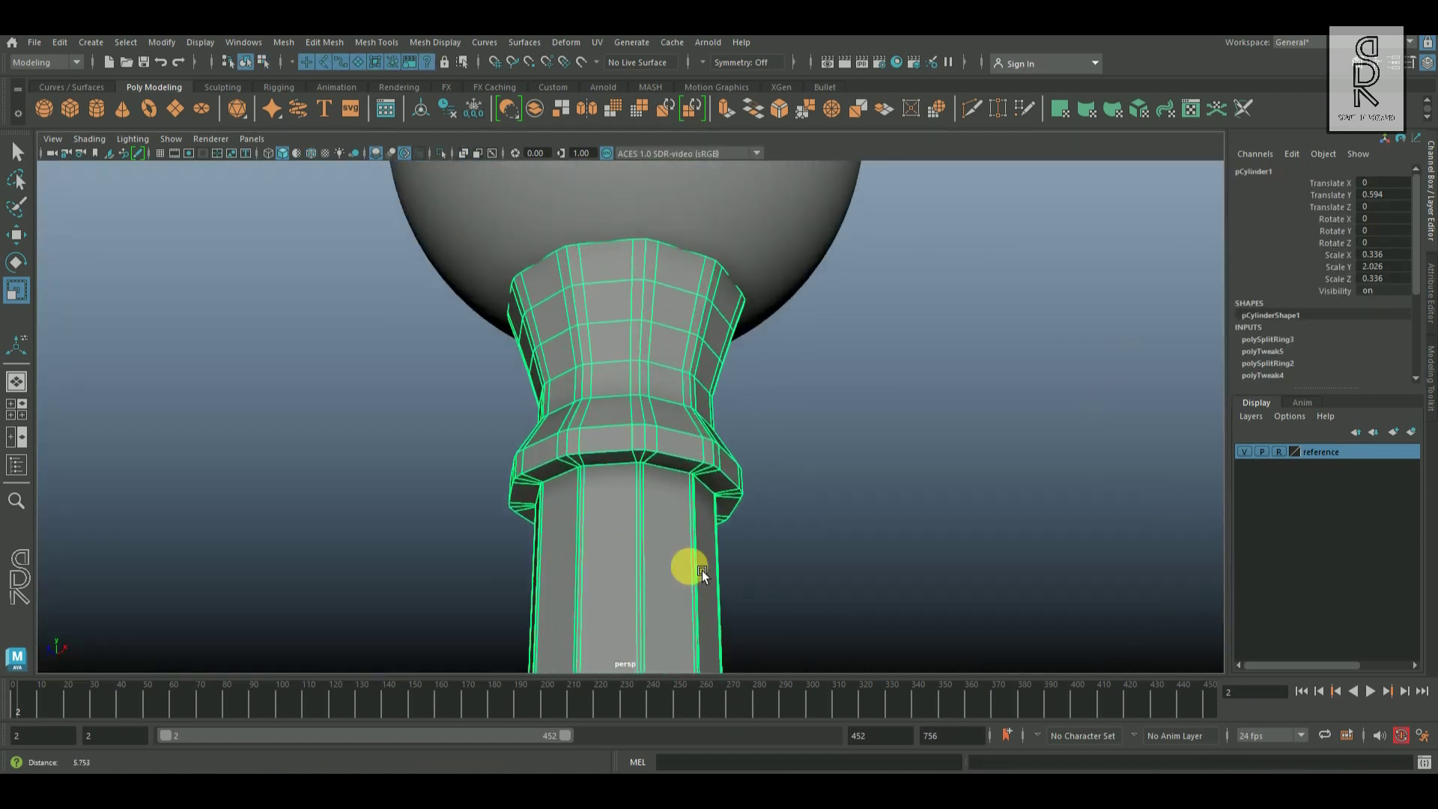
middle_click_drag(695, 573, 706, 529, "alt")
scroll(707, 529, "up", 5)
key("F10")
double_click(604, 379)
right_click_drag(883, 347, 932, 353, "shift")
left_click(936, 466)
left_click_drag(882, 407, 824, 407)
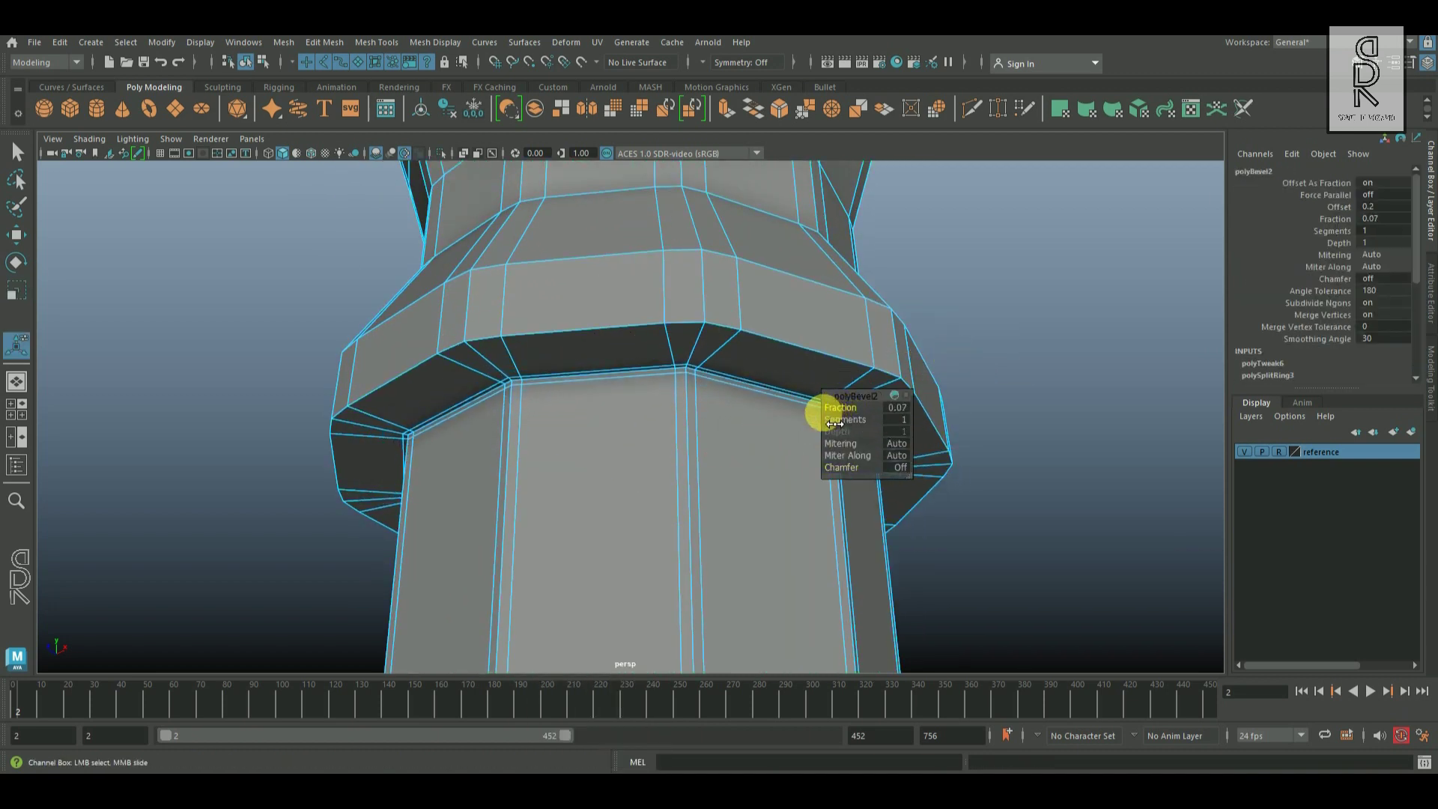
Bevel the collar's lower outer edge loop with a reduced fraction and Chamfer off, and preview the mesh smoothed
double_click(603, 347)
right_click_drag(716, 353, 805, 353, "shift")
left_click_drag(857, 411, 762, 449)
left_click(901, 469)
scroll(786, 412, "down", 4)
middle_click_drag(762, 449, 703, 378, "alt")
key("3")
right_click_drag(703, 379, 767, 338)
left_click(887, 370)
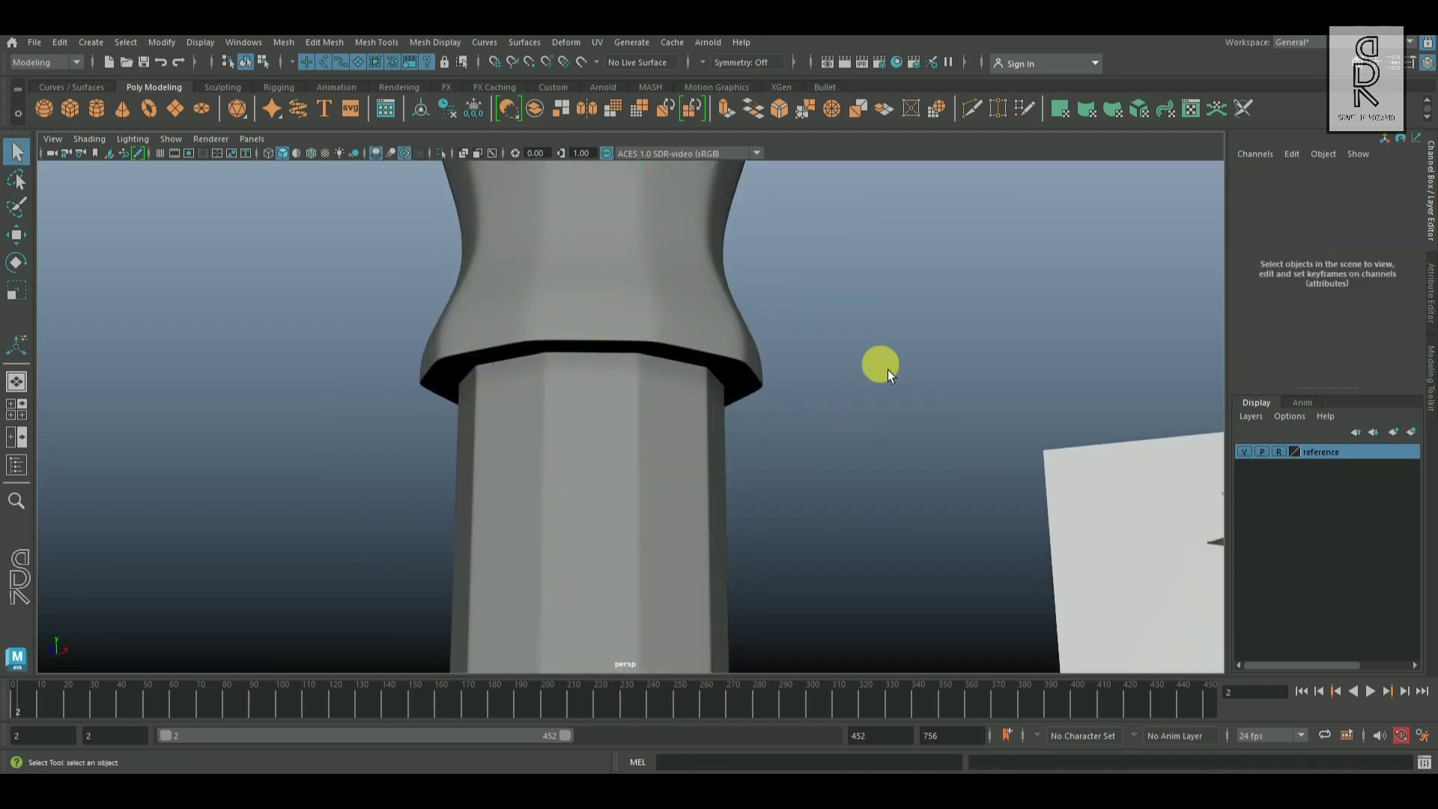
scroll(861, 382, "down", 5)
left_click_drag(765, 441, 745, 481, "alt")
scroll(712, 468, "up", 5)
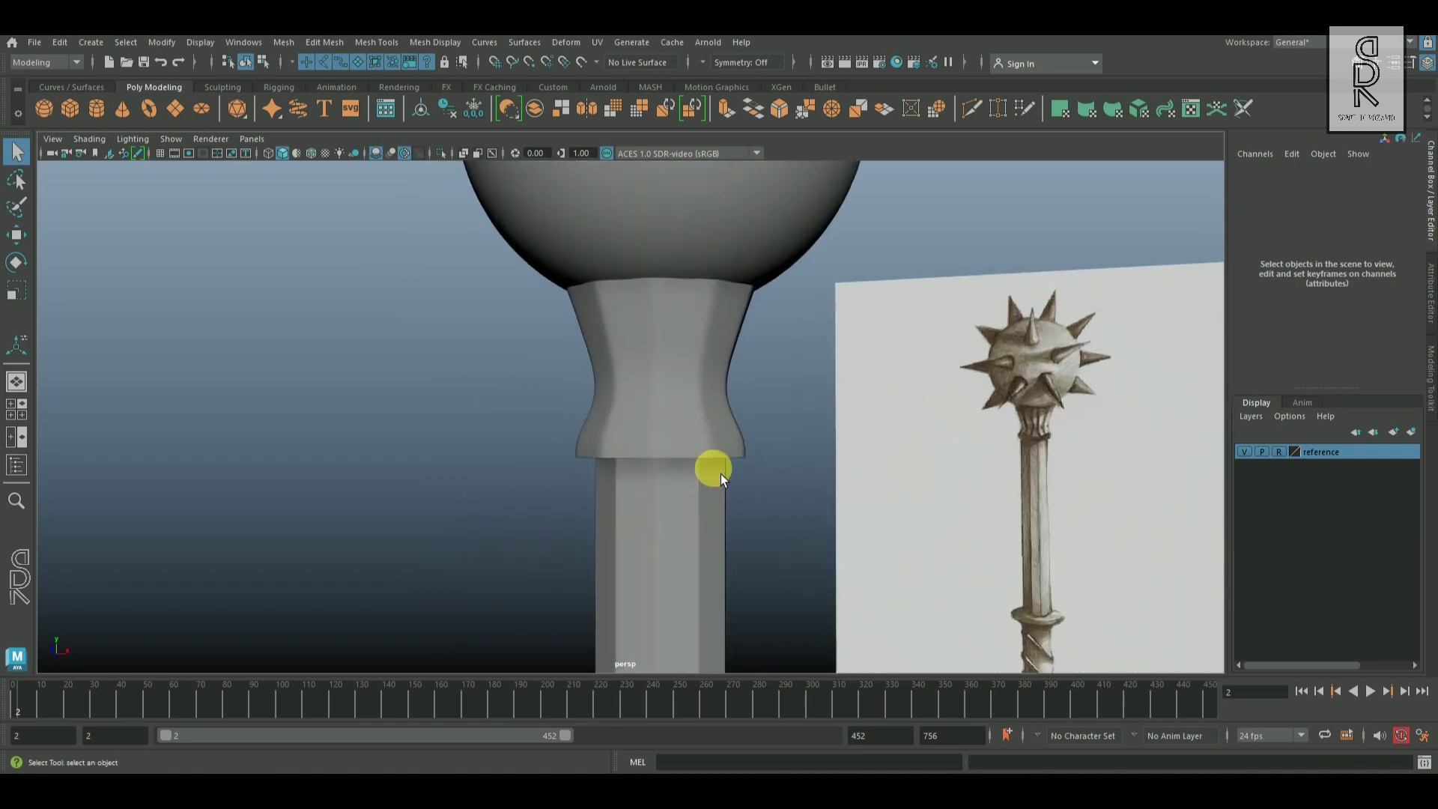
Turn off the smooth preview and bevel the collar's upper edge loop with a fraction of 0.15
left_click(715, 471)
key("1")
scroll(762, 537, "up", 4)
left_click_drag(780, 549, 787, 548, "alt")
right_click_drag(642, 346, 641, 292)
double_click(635, 454)
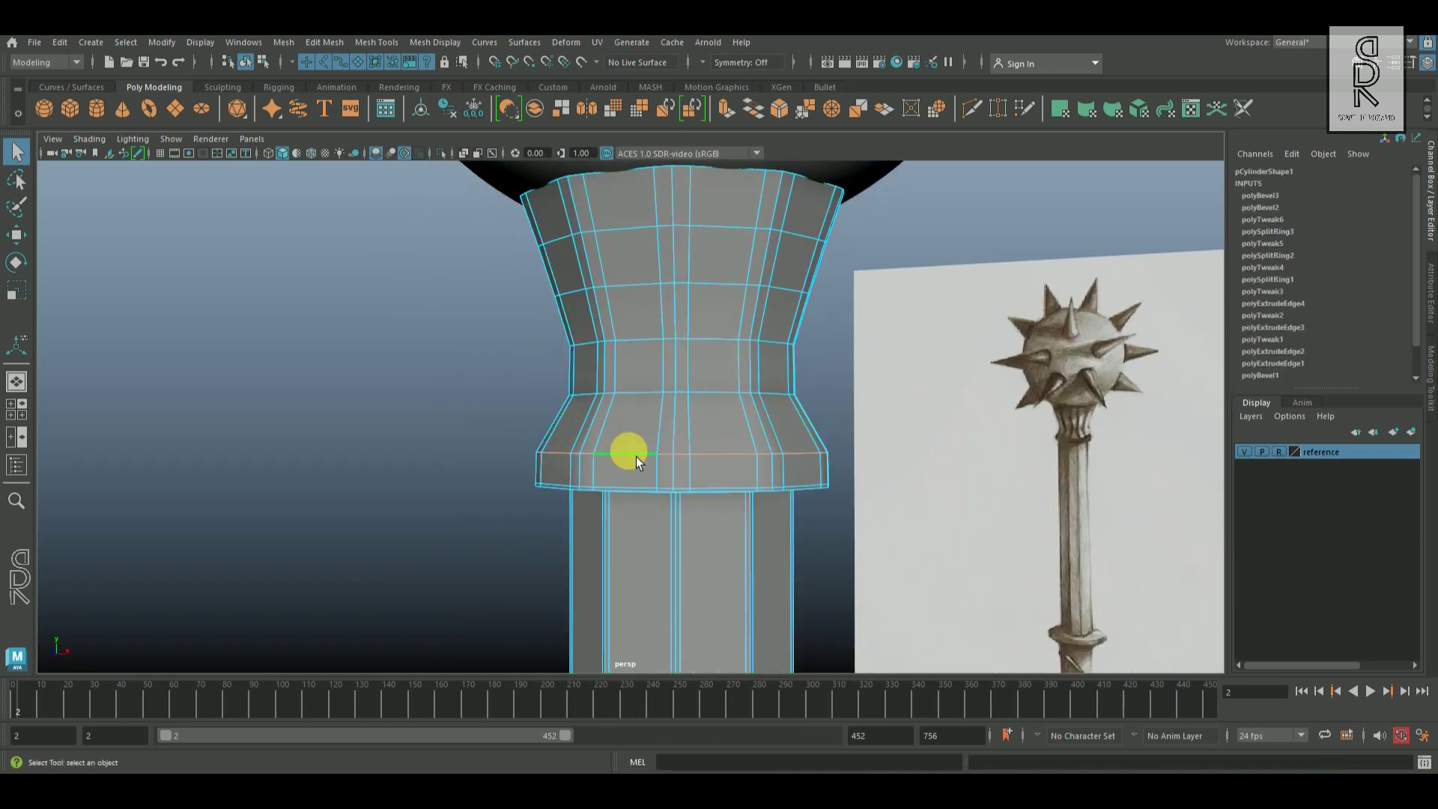
right_click_drag(723, 416, 781, 418, "shift")
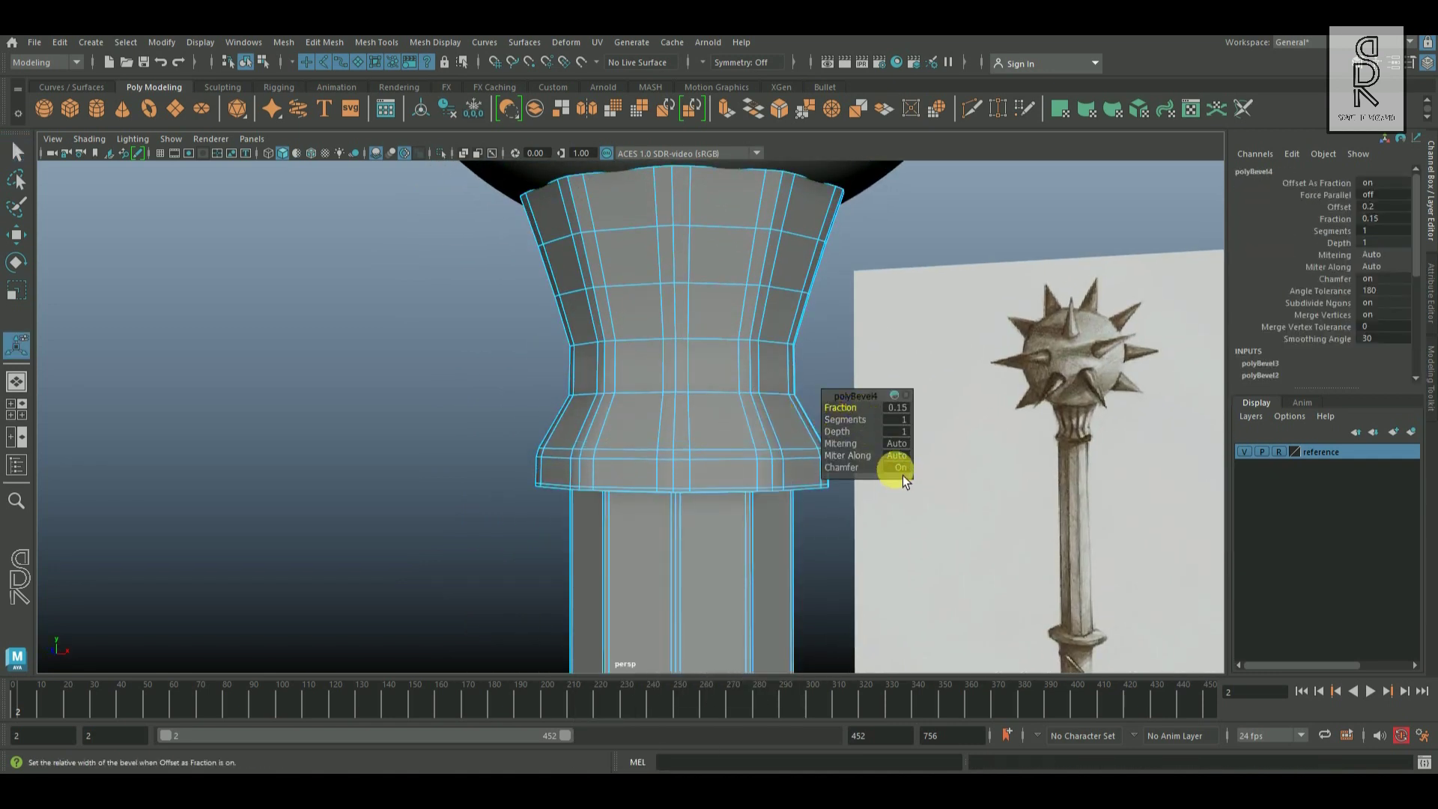
Preview the mesh smoothed and check the beveled collar, neck and shaft next to the reference
key("3")
right_click_drag(689, 403, 741, 377)
left_click(442, 316)
scroll(674, 442, "down", 5)
left_click_drag(719, 468, 811, 485, "alt")
scroll(794, 480, "down", 4)
middle_click_drag(730, 498, 716, 433, "alt")
left_click_drag(716, 433, 700, 458, "alt")
Extrude the shaft's bottom border edges and scale them outward to the width of the reference's middle flange
left_click(638, 487)
key("space")
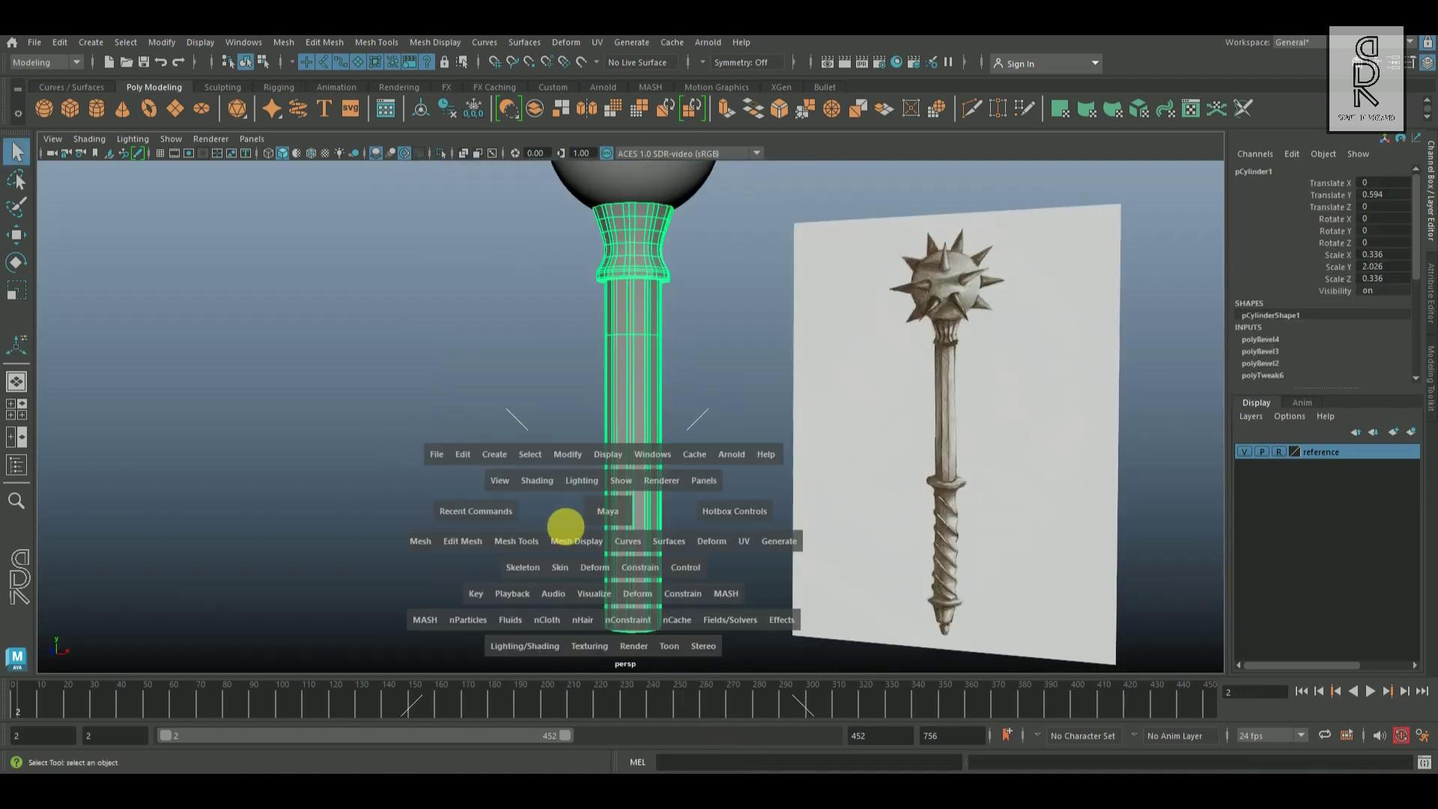
key("space")
middle_click_drag(579, 622, 575, 436, "alt")
right_click_drag(574, 436, 929, 516, "alt")
right_click_drag(644, 305, 644, 258)
right_click_drag(749, 465, 879, 500, "alt")
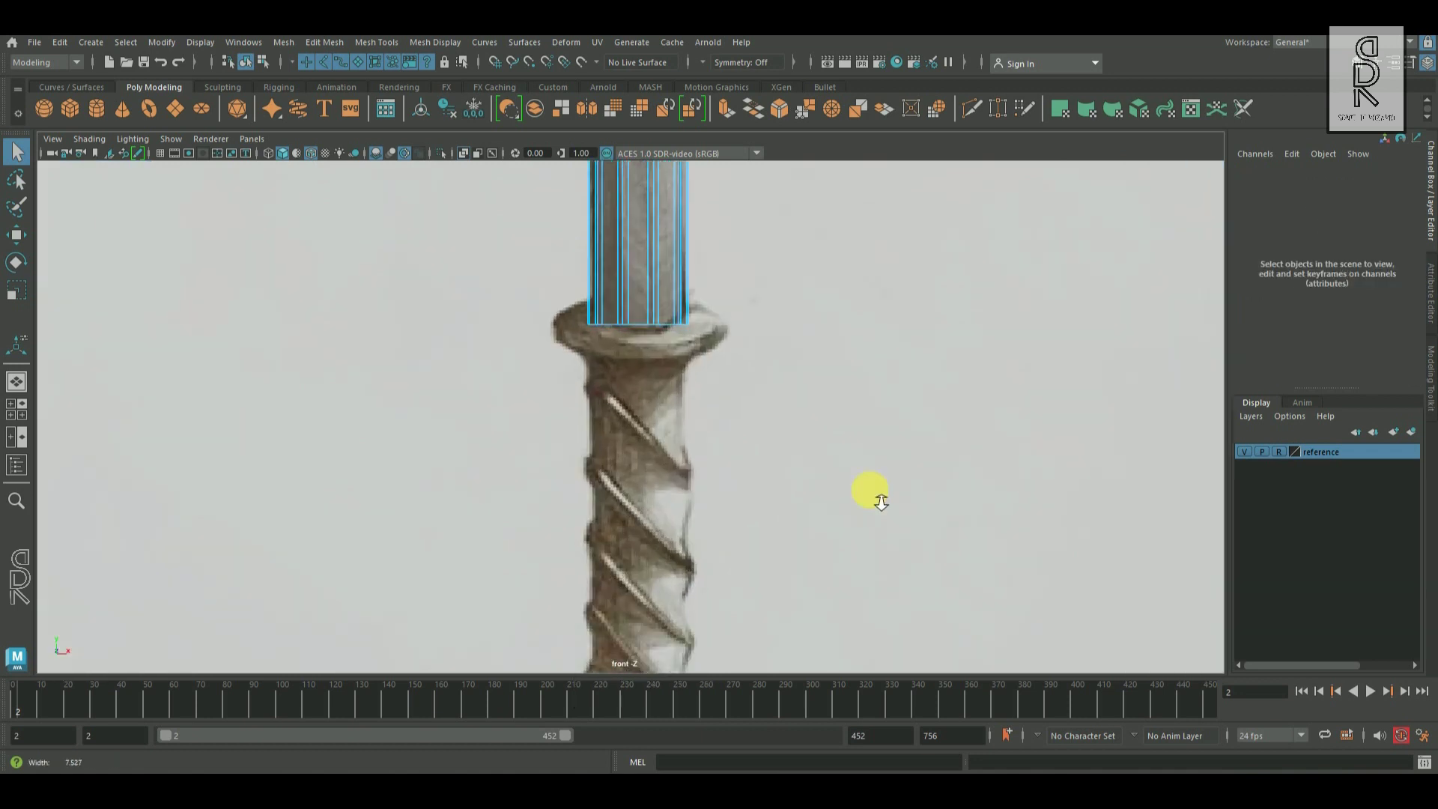
double_click(644, 224)
key("r")
middle_click_drag(917, 299, 919, 430, "alt")
right_click_drag(919, 429, 748, 359, "alt")
right_click_drag(739, 267, 739, 306, "shift")
right_click_drag(659, 441, 768, 470, "alt")
key("r")
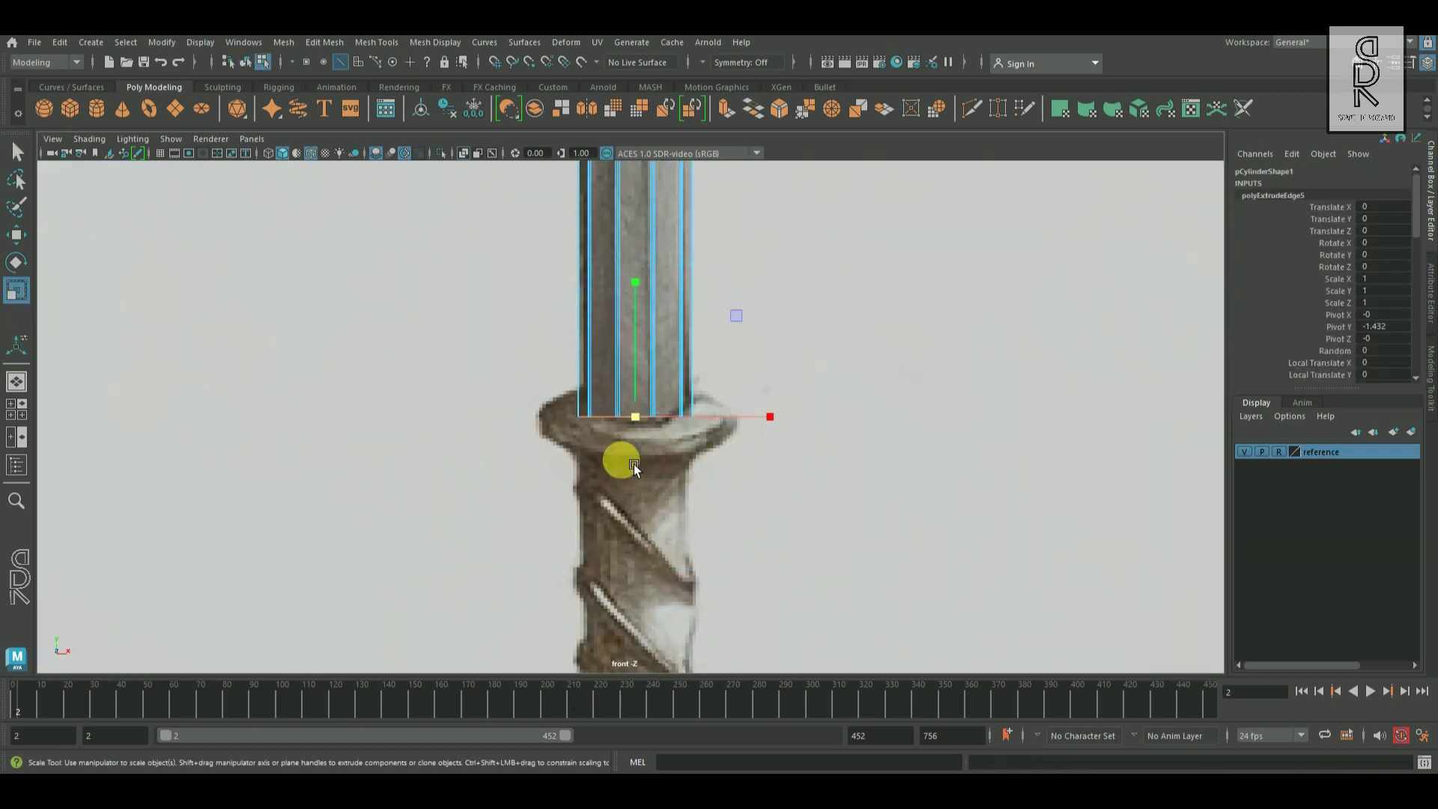
right_click_drag(445, 445, 652, 425, "alt")
left_click_drag(742, 439, 745, 439)
Extrude the flange's edge down to its thickness, and step it inward and down to start the grip
key("w")
left_click_drag(649, 277, 656, 340, "shift")
middle_click_drag(559, 544, 555, 418, "alt")
key("r")
left_click_drag(636, 356, 612, 371, "shift")
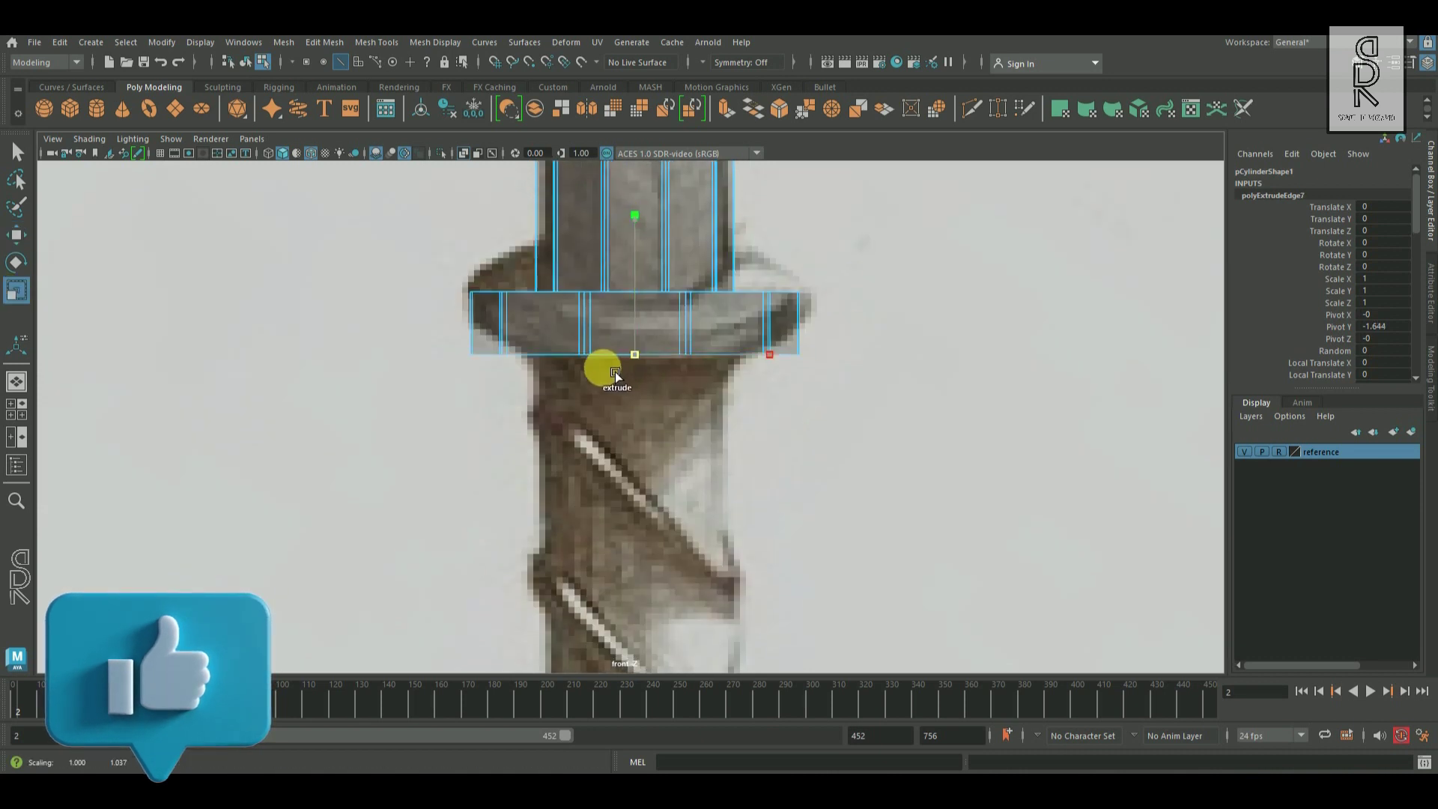
key("w")
left_click_drag(641, 308, 641, 385, "shift")
Scale the grip's first face band to the reference and move its upper vertices level with the flange's underside
middle_click_drag(588, 381, 575, 346, "alt")
right_click_drag(575, 346, 575, 387)
left_click_drag(809, 374, 449, 348)
left_click(16, 289)
left_click_drag(624, 358, 566, 375)
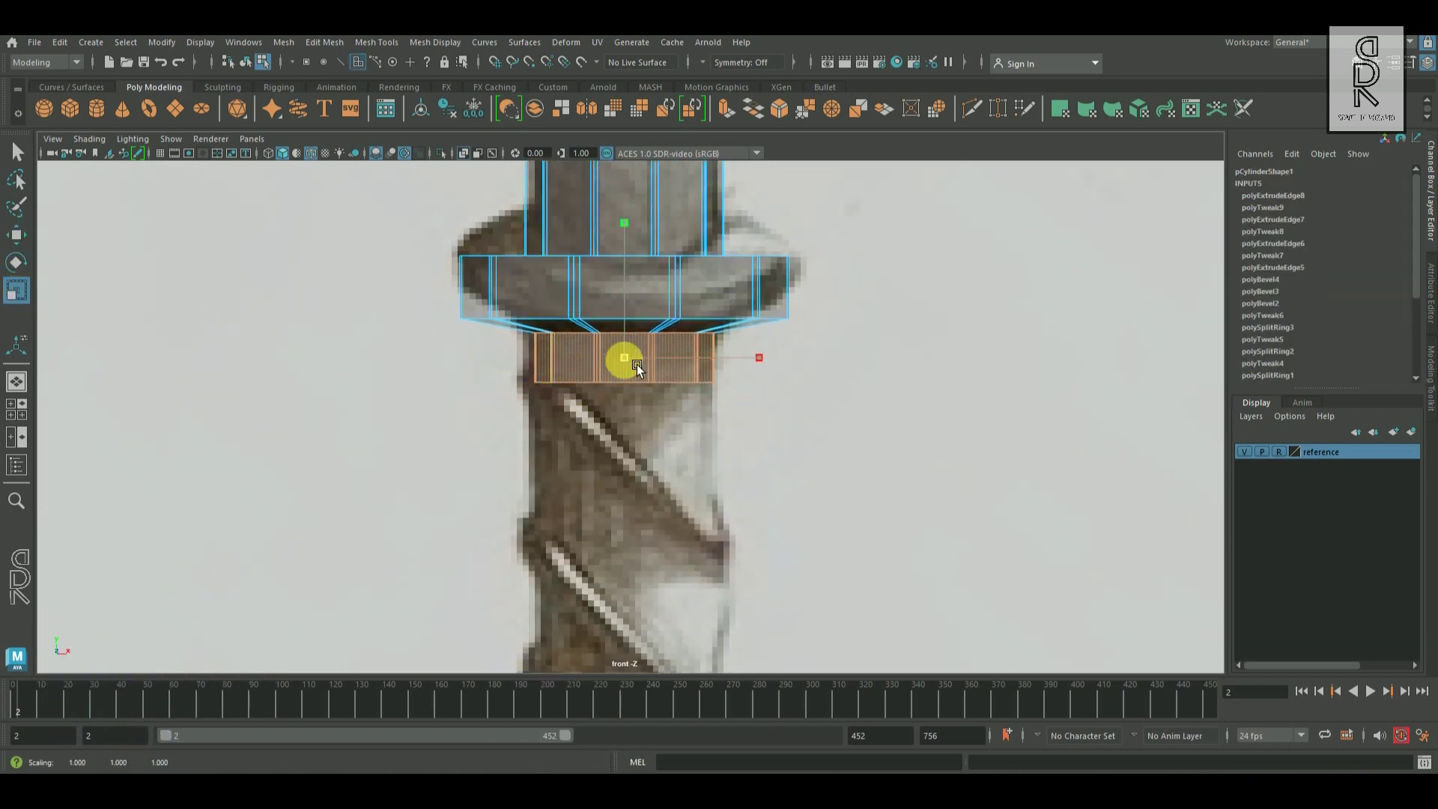
right_click_drag(591, 362, 538, 359)
left_click_drag(525, 338, 732, 327)
key("w")
left_click_drag(640, 262, 575, 320)
Lengthen the grip by moving its bottom vertices down to the reference's lower flange
left_click_drag(495, 366, 887, 433)
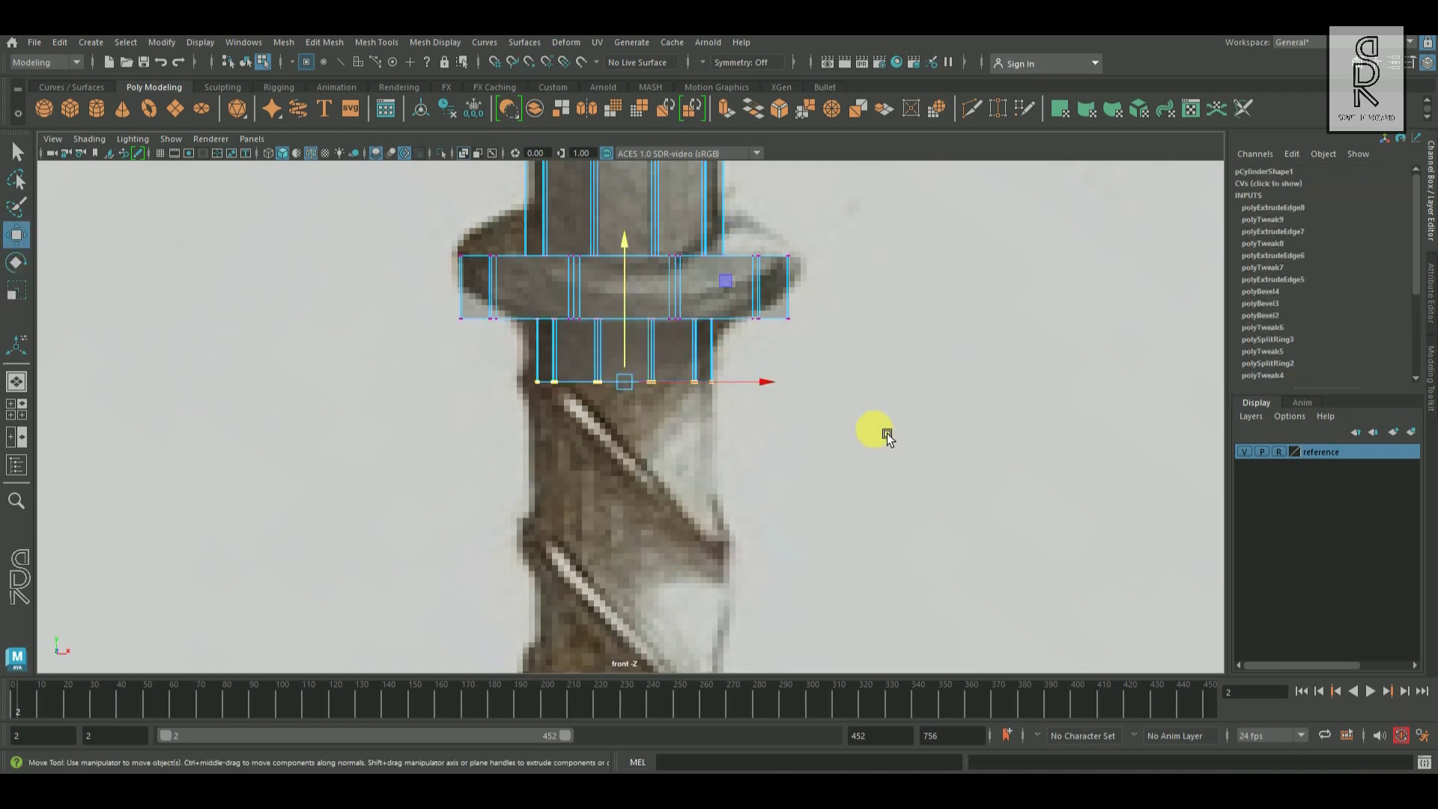
scroll(794, 441, "down", 5)
middle_click_drag(674, 420, 675, 281, "alt")
left_click_drag(644, 235, 651, 475)
middle_click_drag(651, 479, 667, 272, "alt")
left_click_drag(656, 240, 680, 443)
Extrude the grip's bottom border outward and downward to form the lower flange
scroll(793, 450, "up", 5)
middle_click_drag(812, 472, 778, 298, "alt")
right_click_drag(776, 300, 777, 268)
scroll(479, 335, "up", 3)
left_click(15, 293)
left_click_drag(611, 395, 673, 406, "shift")
key("w")
left_click_drag(614, 263, 621, 307, "shift")
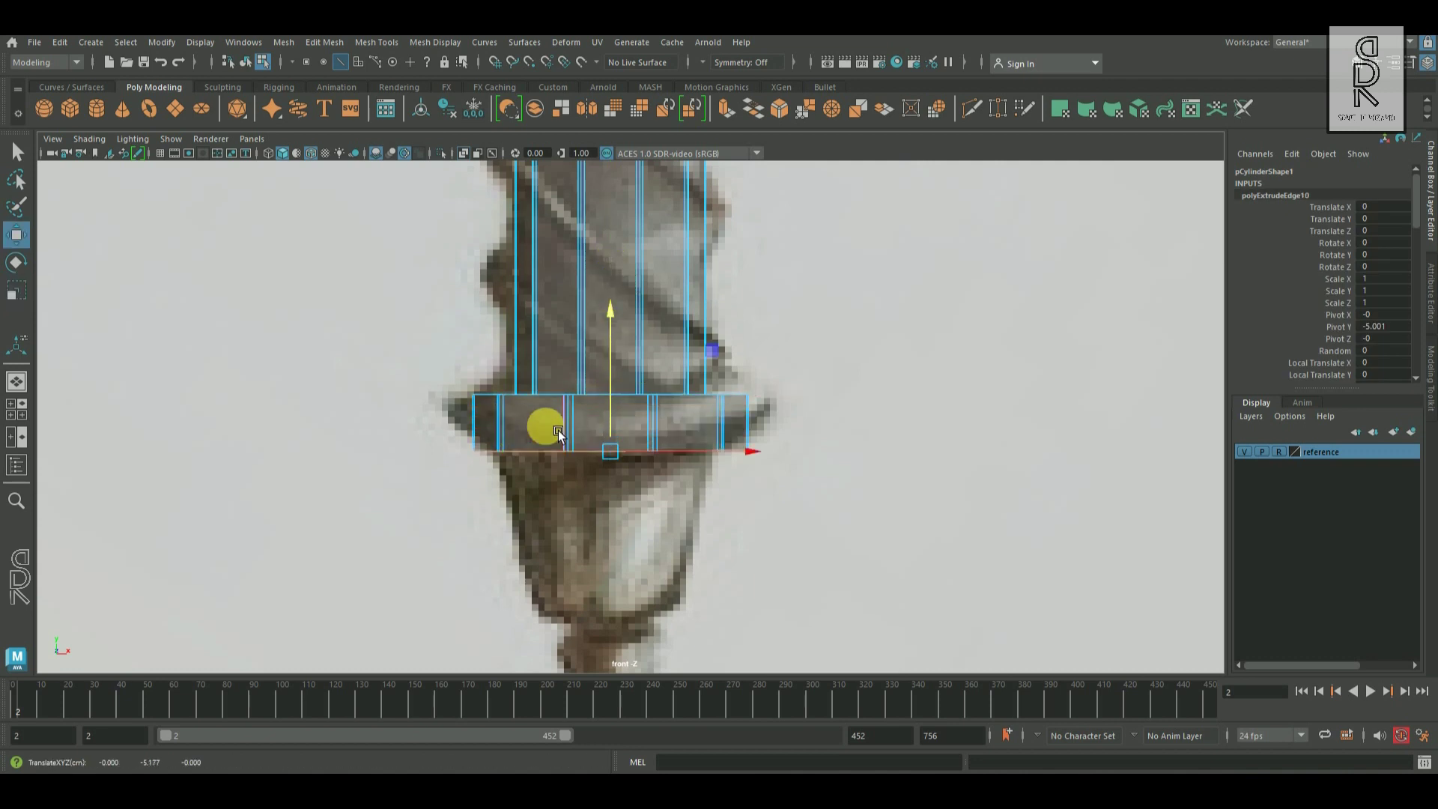
Extrude the lower flange's border inward and down, and taper its end to form the pommel section
middle_click_drag(638, 441, 635, 391, "alt")
key("ctrl+e")
key("r")
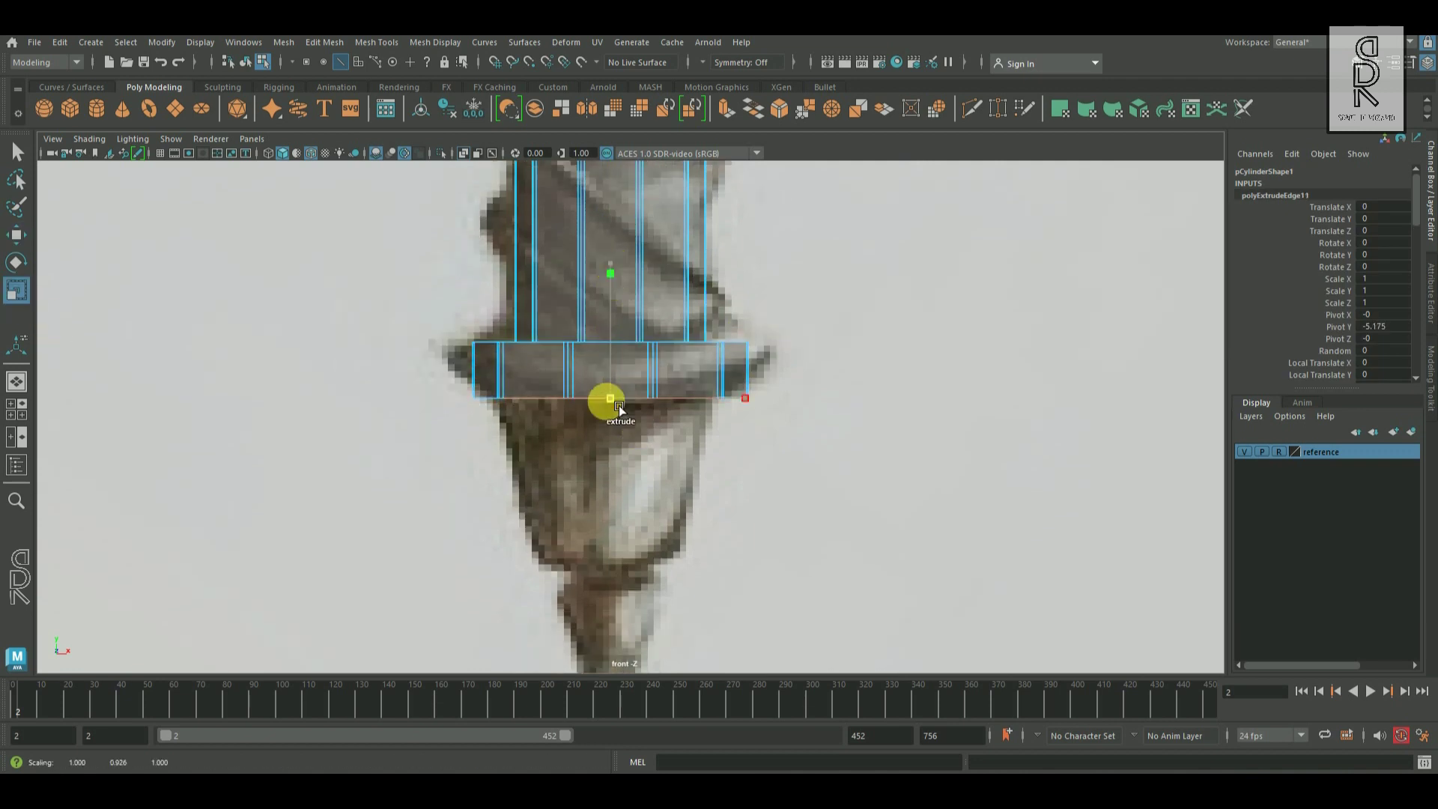
key("ctrl+e")
left_click_drag(611, 404, 616, 427)
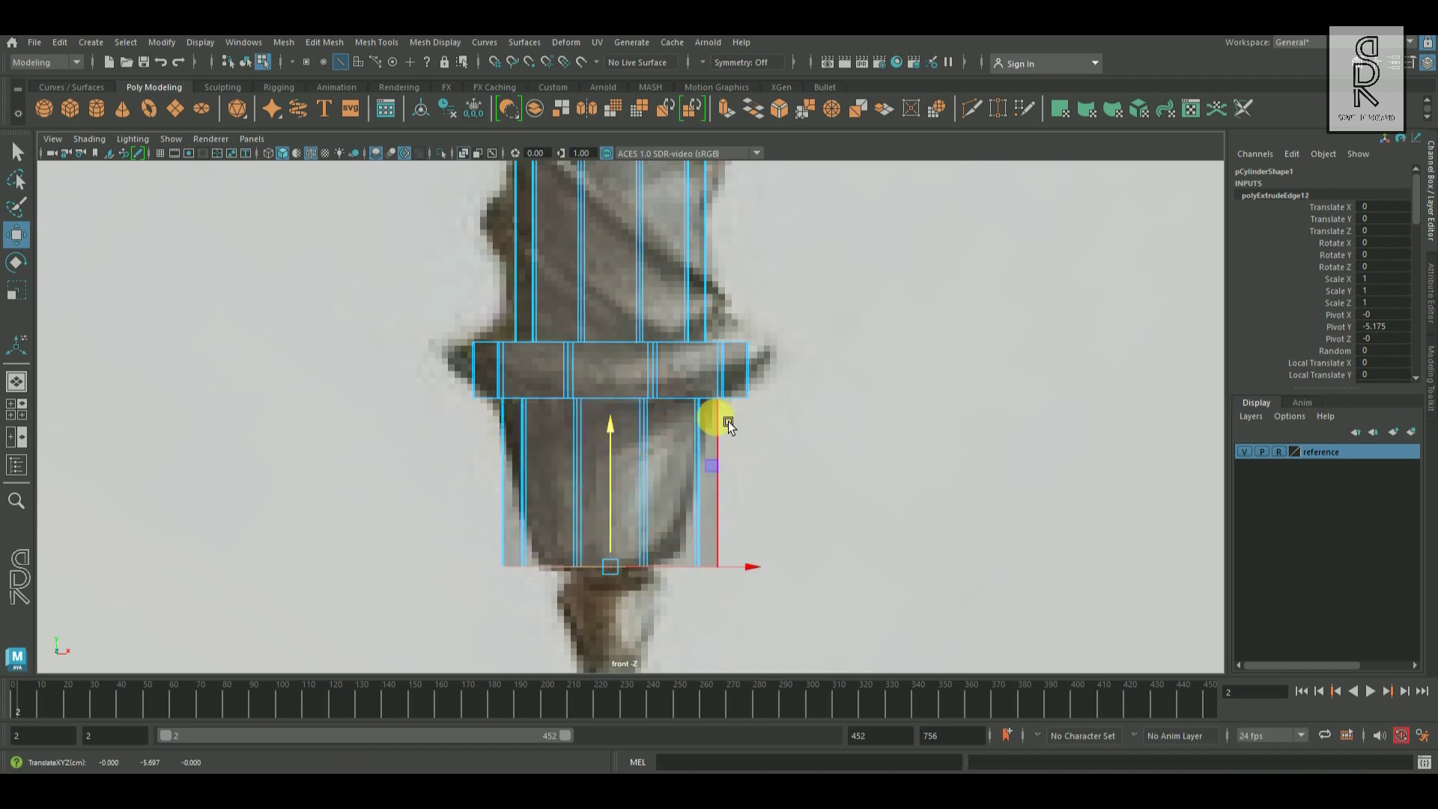
middle_click_drag(728, 421, 728, 359, "alt")
left_click(16, 291)
mouse_move(610, 507)
left_mouse_down()
mouse_move(572, 520)
mouse_move(626, 508)
left_mouse_up()
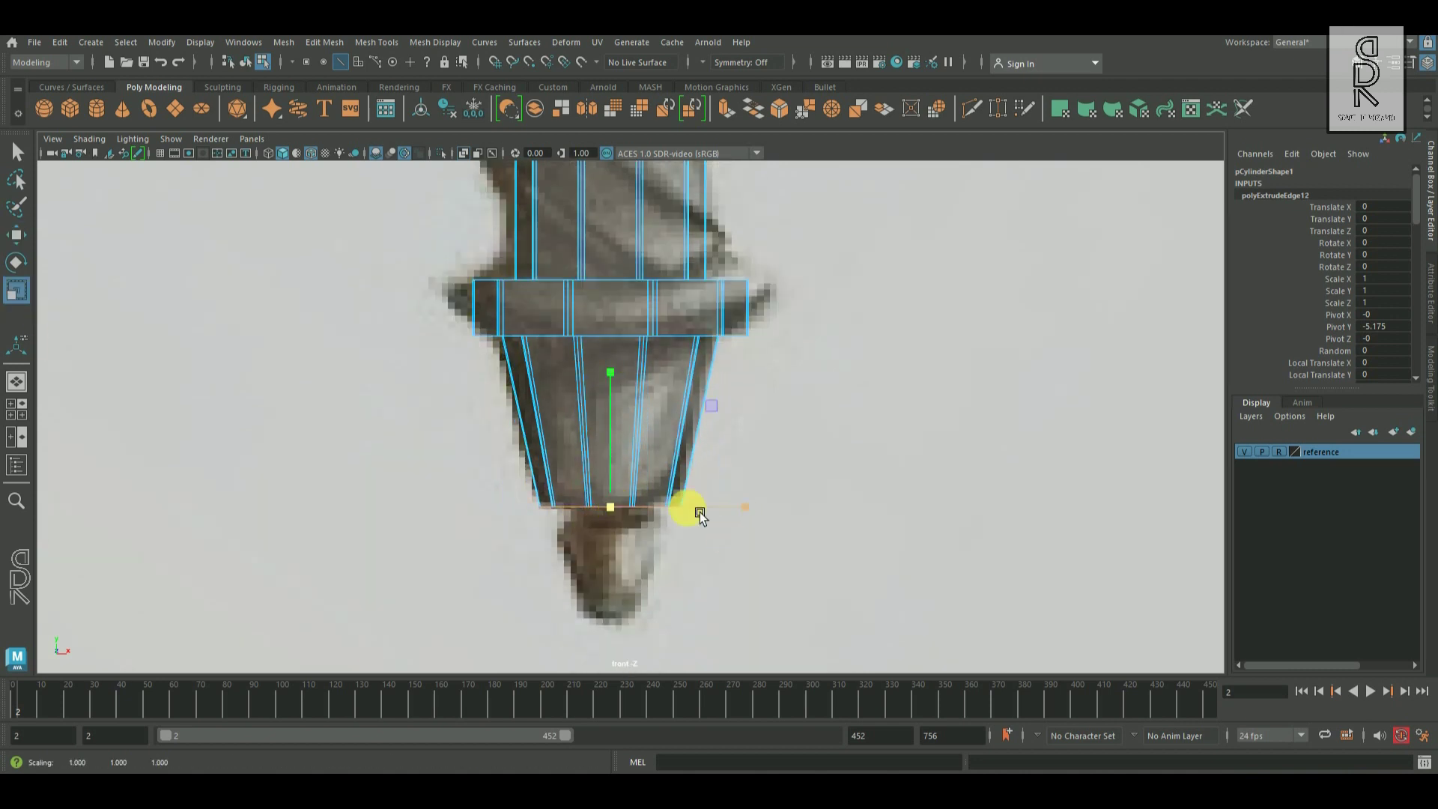
Extrude the pommel's bottom edge inward and down into a short narrow band, and scale and align its faces
key("ctrl+e")
left_click(16, 236)
left_click_drag(610, 371, 610, 388)
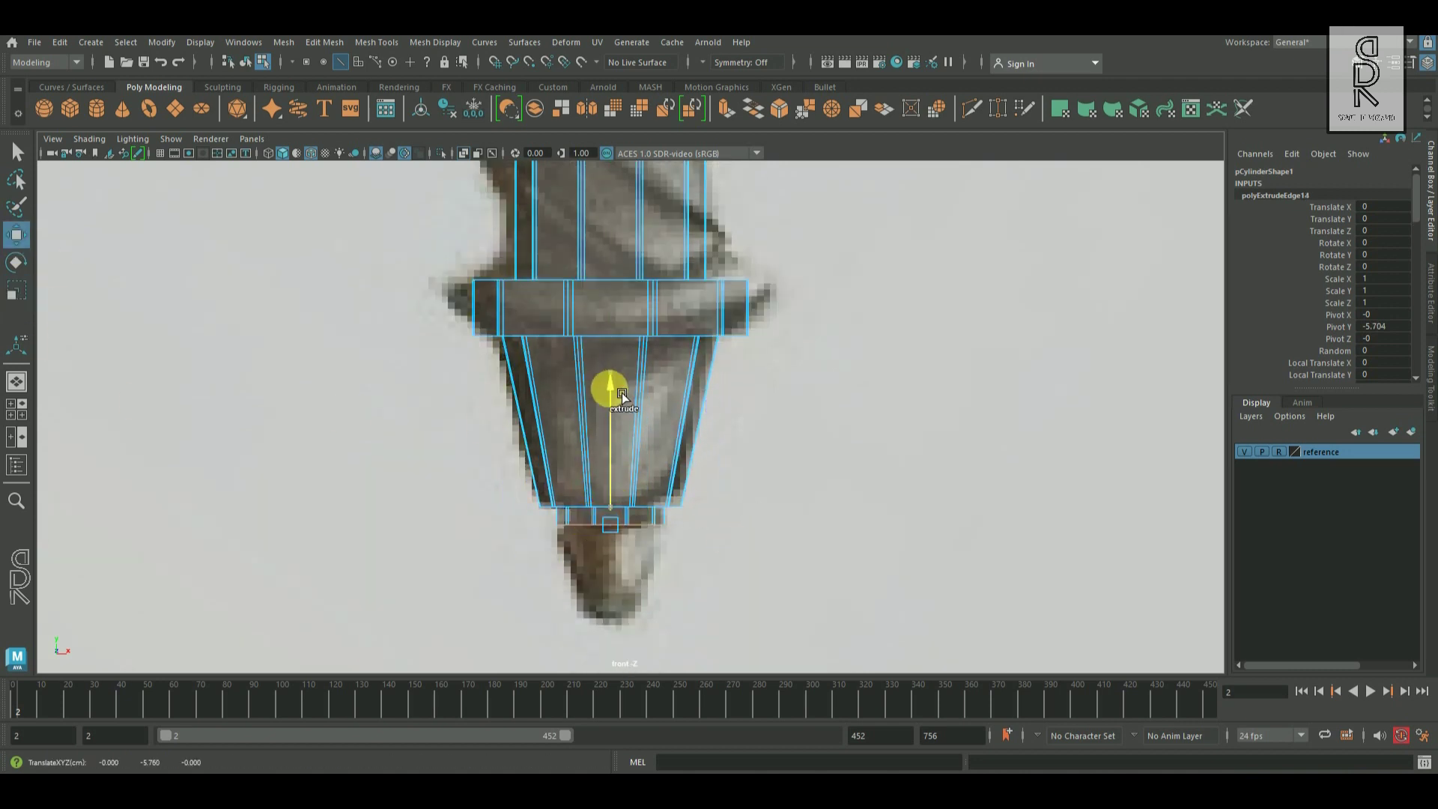
scroll(584, 599, "up", 4)
middle_click_drag(575, 629, 604, 432, "alt")
right_click_drag(603, 432, 604, 486)
left_click_drag(509, 395, 738, 449)
left_click(17, 291)
left_click_drag(625, 397, 624, 399)
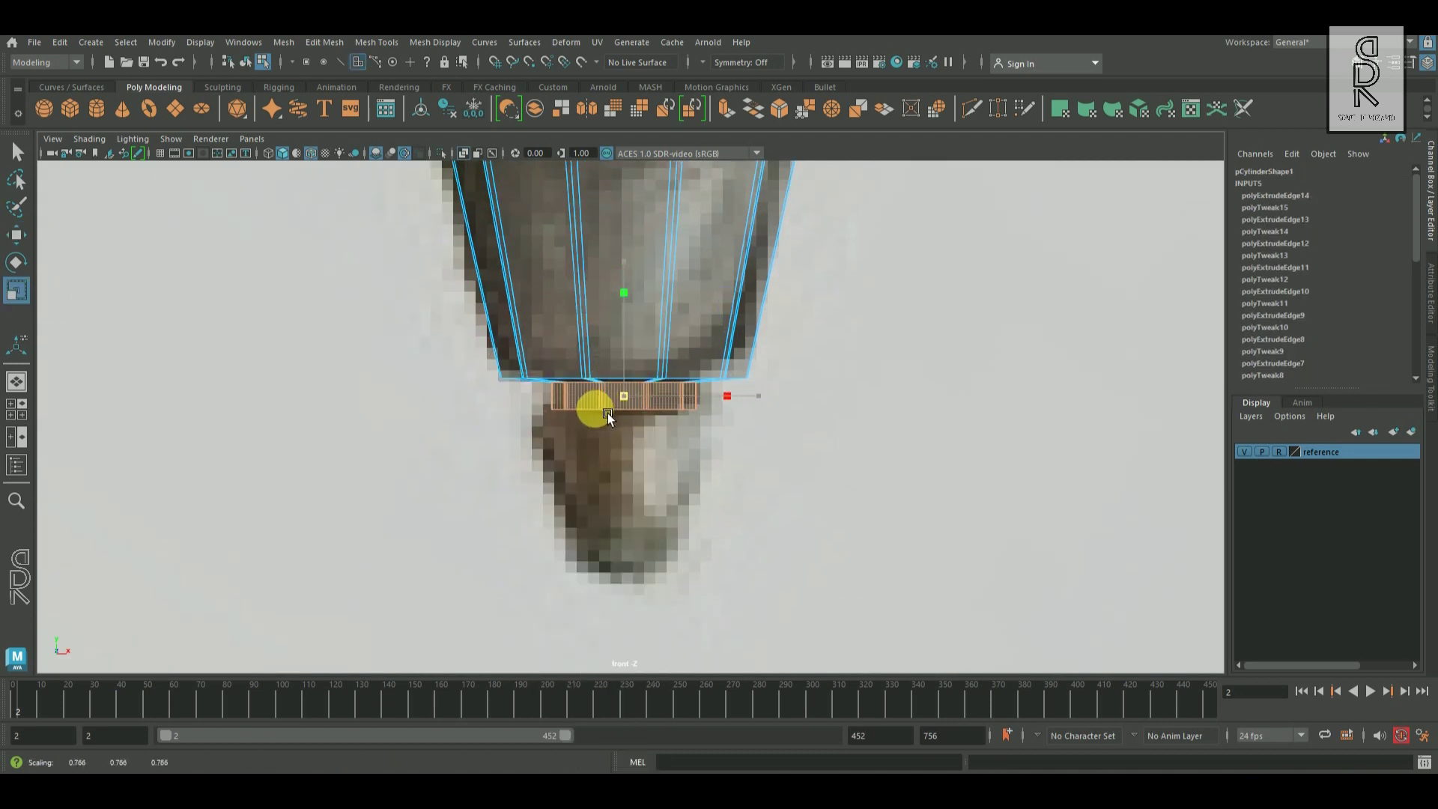
key("w")
Extrude the narrow band's bottom edge outward and down, and taper the end to form the pommel's tip
right_click_drag(626, 346, 628, 393)
key("r")
left_click_drag(626, 411, 665, 421, "shift")
key("w")
left_click_drag(623, 364, 663, 536, "shift")
middle_click_drag(671, 589, 666, 523, "alt")
key("r")
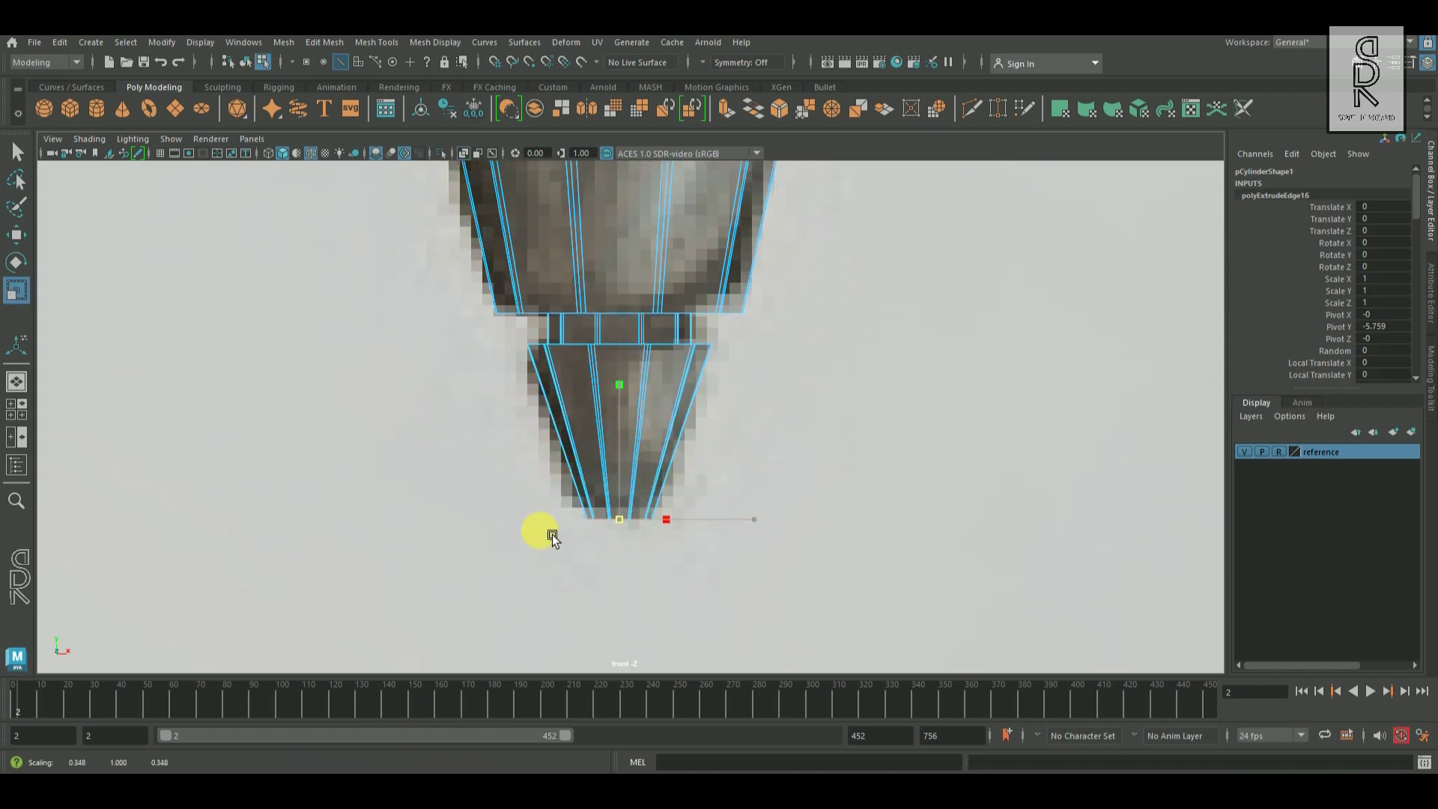
left_click_drag(552, 535, 568, 546)
Close the open hole at the bottom of the pommel's tip with a cap face
right_click_drag(873, 449, 758, 397, "alt")
mouse_move(758, 397)
middle_mouse_down("alt")
mouse_move(771, 479)
mouse_move(768, 401)
middle_mouse_up("alt")
right_click_drag(767, 401, 894, 359, "alt")
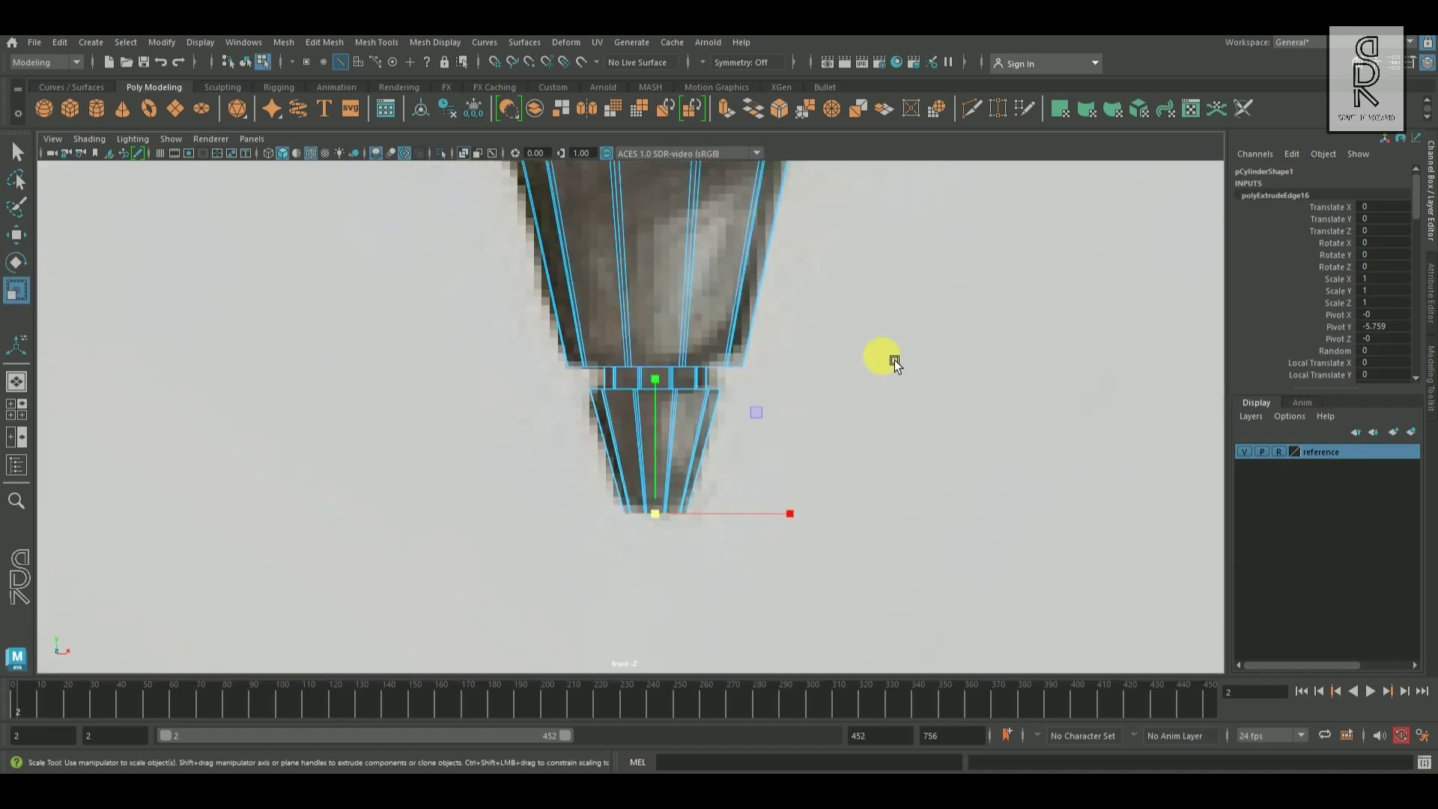
key("space")
key("space")
middle_click_drag(677, 367, 661, 186, "alt")
right_click_drag(660, 185, 779, 360, "alt")
left_click_drag(756, 584, 746, 475, "alt")
middle_click_drag(746, 475, 846, 389, "alt")
right_click_drag(870, 316, 869, 514, "shift")
scroll(604, 505, "up", 2)
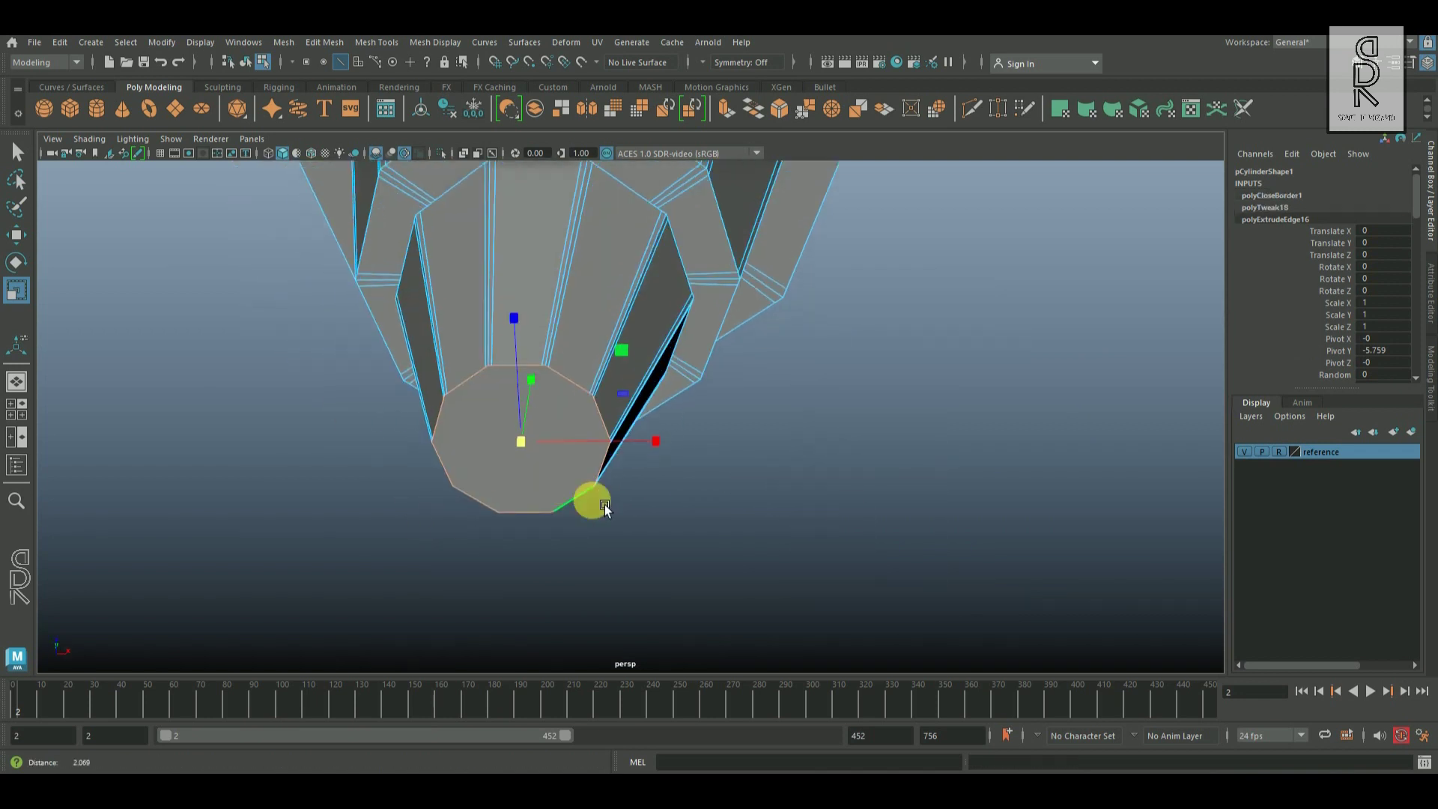
Undo the cap face on the pommel's tip, extrude its bottom border and scale it inward to about 0.86 as a narrow rim
scroll(604, 504, "up", 3)
key("F11")
left_click(511, 408)
right_click(797, 392, "shift")
key("ctrl+z")
key("ctrl+z")
key("ctrl+z")
key("ctrl+e")
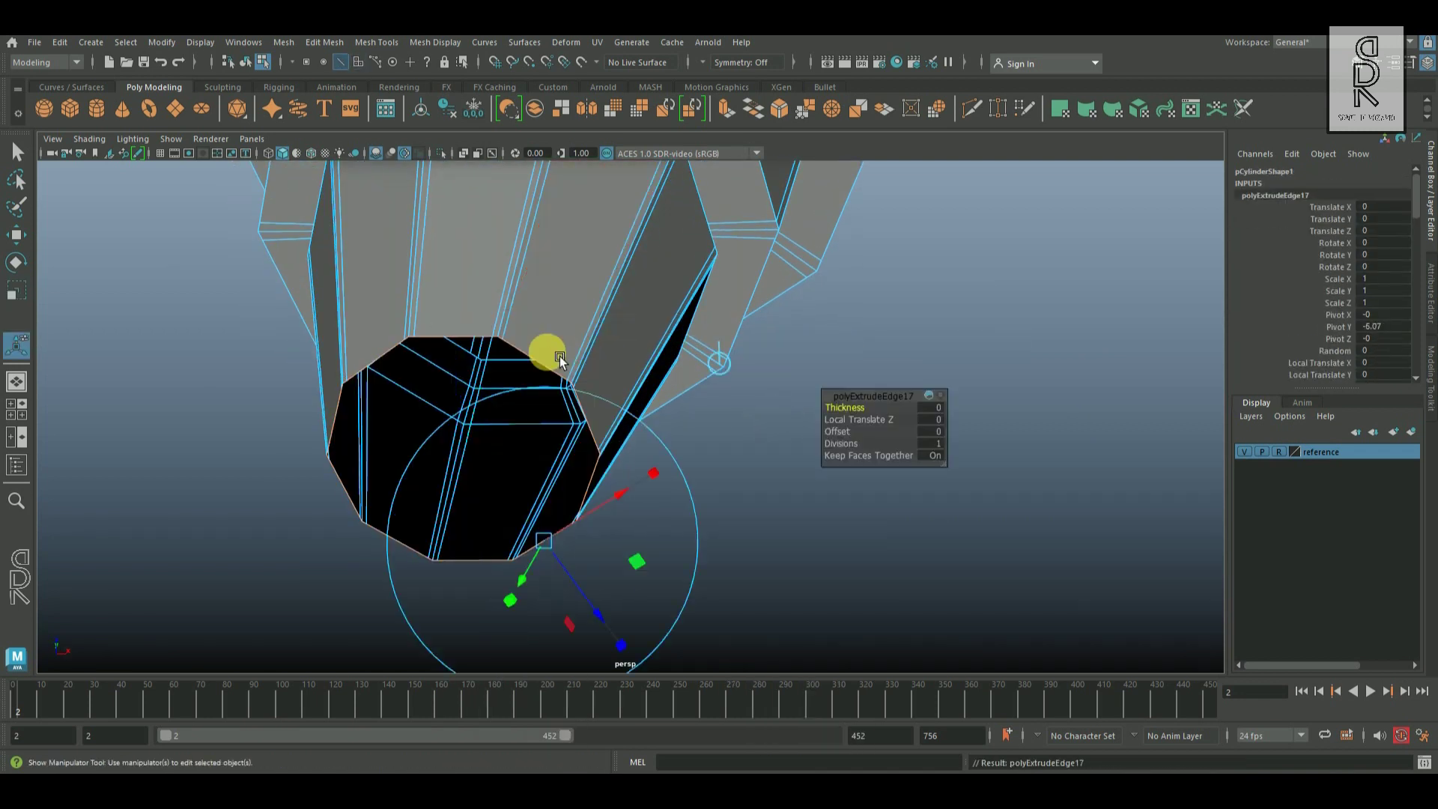
key("r")
left_click_drag(475, 463, 450, 475)
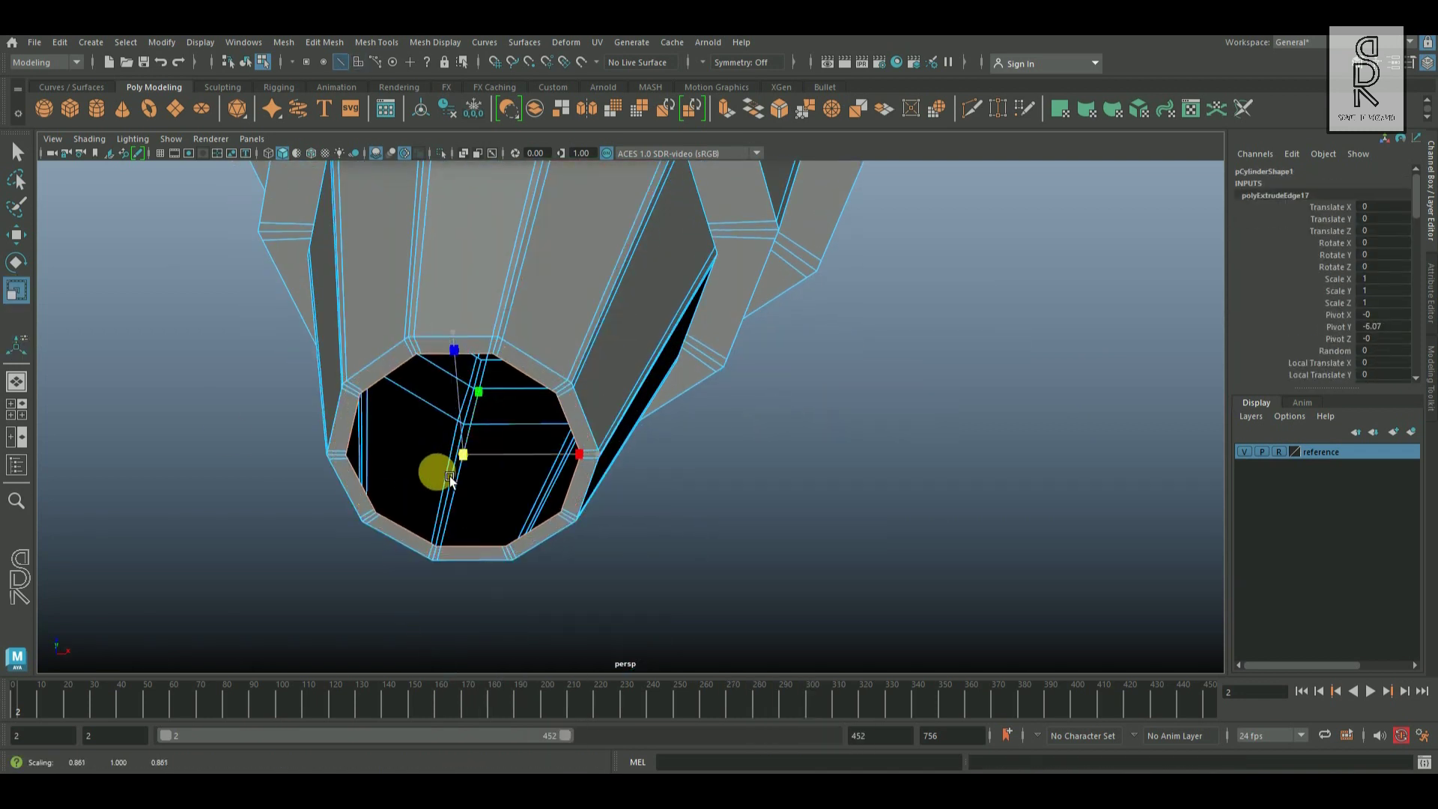
Fill the hole inside the pommel tip's rim and poke the cap so its edges meet at the centre
right_click_drag(834, 337, 829, 534, "shift")
scroll(560, 483, "up", 3)
key("F8")
left_click_drag(561, 464, 574, 473, "alt")
left_click(559, 370)
right_click_drag(524, 346, 625, 381)
key("q")
left_click(804, 484)
left_click(753, 458)
In the front view, split the lower flange's side ring with a middle edge loop and scale it outward to match the reference
right_click_drag(878, 468, 554, 397, "alt")
key("space")
key("space")
left_click(547, 374)
right_click_drag(677, 381, 603, 438, "ctrl")
key("r")
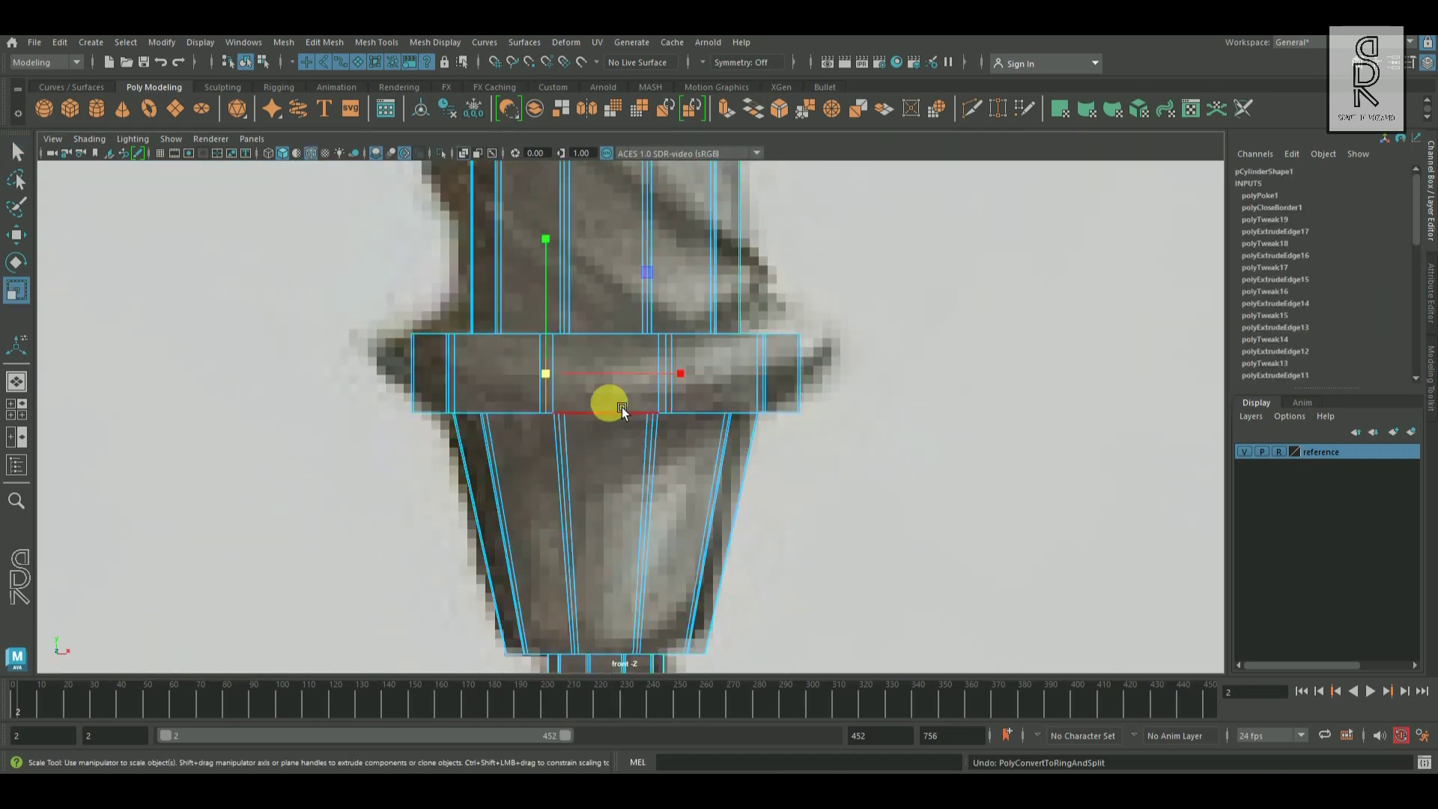
middle_click_drag(627, 353, 653, 384)
Add edge loops across the lower flange's upper and lower halves and scale them slightly outward to round its profile
left_click(551, 357)
right_click_drag(657, 367, 569, 406, "ctrl")
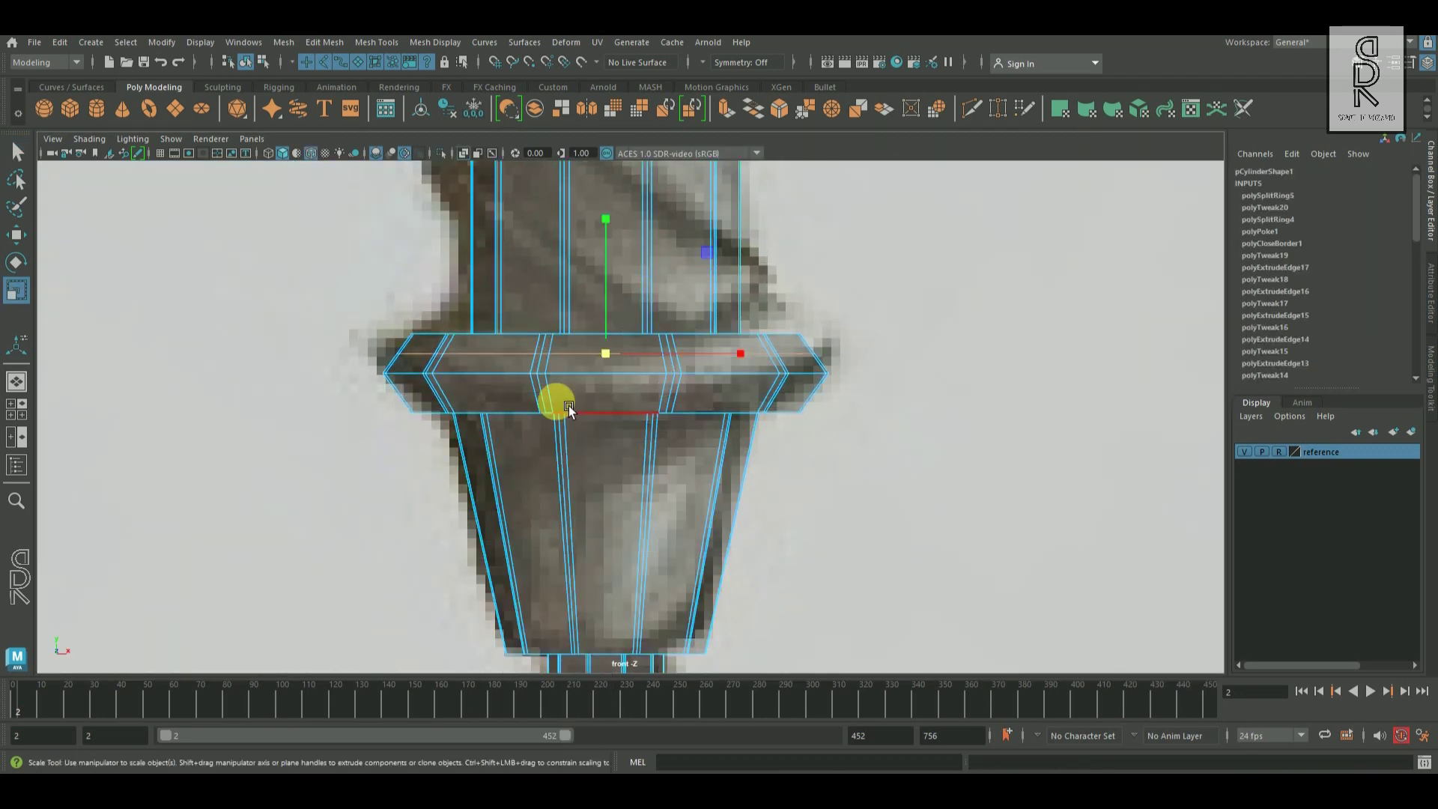
middle_click_drag(619, 356, 627, 358)
left_click(670, 394)
right_click_drag(760, 389, 695, 417, "ctrl")
left_click_drag(607, 394, 623, 396)
Split the middle flange's side ring with a central edge loop and scale it outward
middle_click_drag(556, 322, 605, 636, "alt")
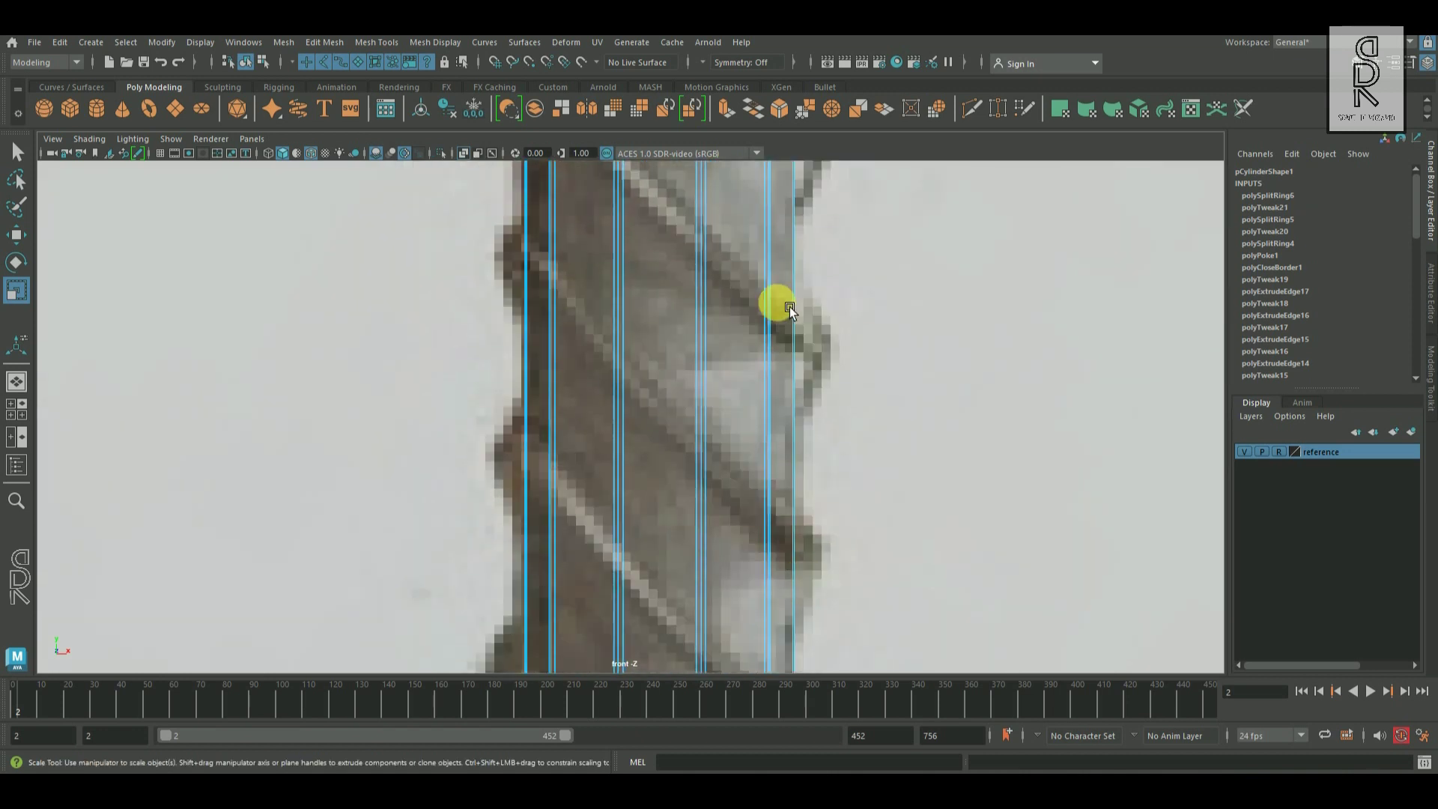
right_click_drag(789, 307, 709, 334, "alt")
middle_click_drag(709, 333, 748, 525, "alt")
right_click_drag(747, 524, 805, 516, "alt")
left_click(768, 427)
right_click_drag(813, 409, 746, 437, "ctrl")
middle_click_drag(746, 437, 756, 436)
Add edge loops above and below the middle flange's central loop and scale them outward into a rounded profile
left_click(633, 407)
right_click_drag(700, 408, 640, 435, "ctrl")
middle_click_drag(707, 409, 719, 406)
left_click(633, 447)
right_click_drag(748, 442, 713, 460, "ctrl")
middle_click_drag(711, 454, 713, 428)
double_click(665, 426)
right_click_drag(584, 346, 686, 303)
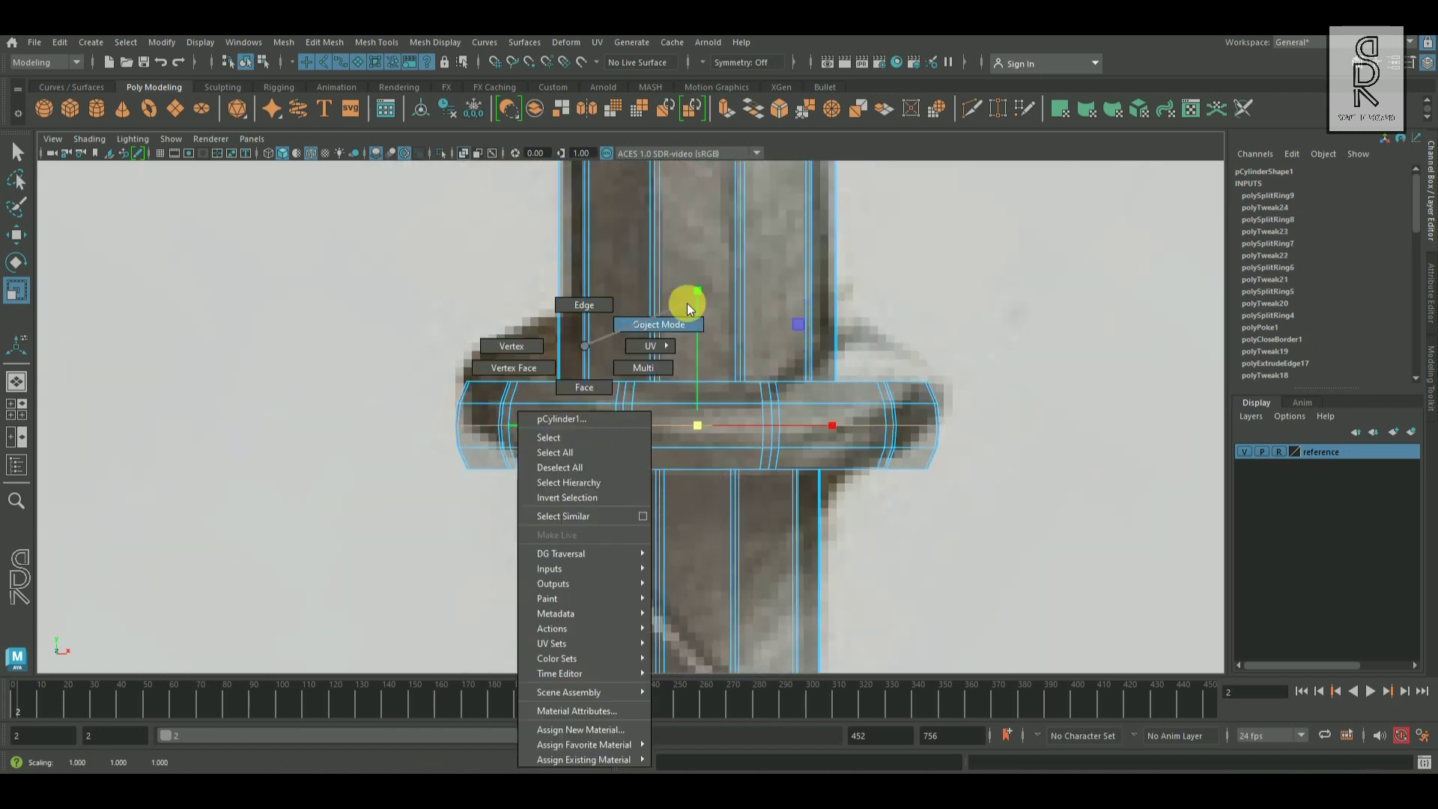
Deselect the mace and examine the reshaped middle flange in the perspective view
right_click_drag(936, 420, 779, 487, "alt")
middle_click_drag(779, 487, 778, 473, "alt")
left_click(1198, 494)
key("space")
key("space")
left_click_drag(988, 482, 563, 464, "alt")
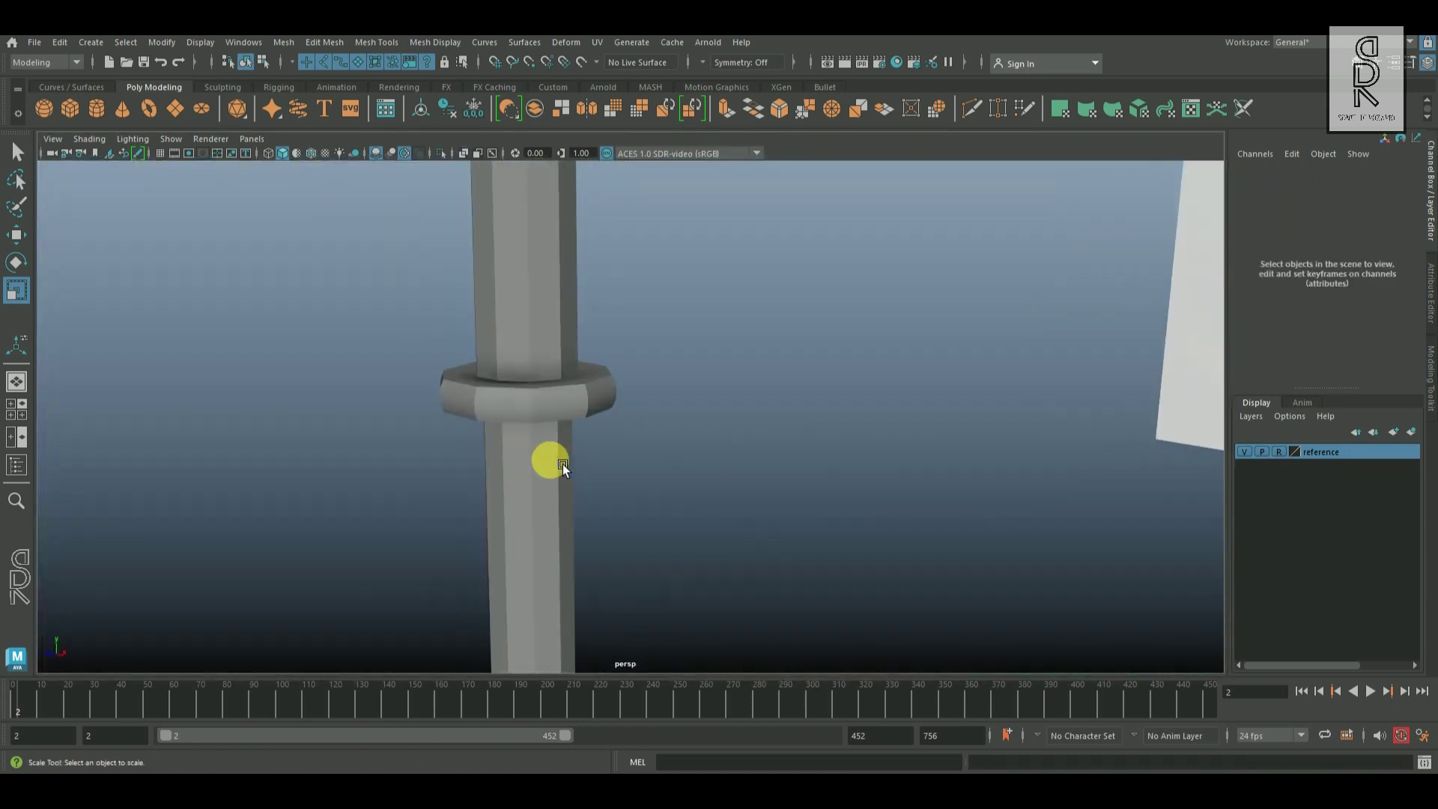
Bevel the edge loops where the grip meets the flange and around the pommel's narrow band with a fraction of 0.38
left_click(563, 464)
right_click_drag(563, 464, 827, 537, "alt")
middle_click_drag(827, 537, 704, 495, "alt")
right_click_drag(714, 314, 722, 259)
left_click_drag(738, 480, 769, 349, "alt")
middle_click_drag(770, 349, 794, 479, "alt")
double_click(897, 382)
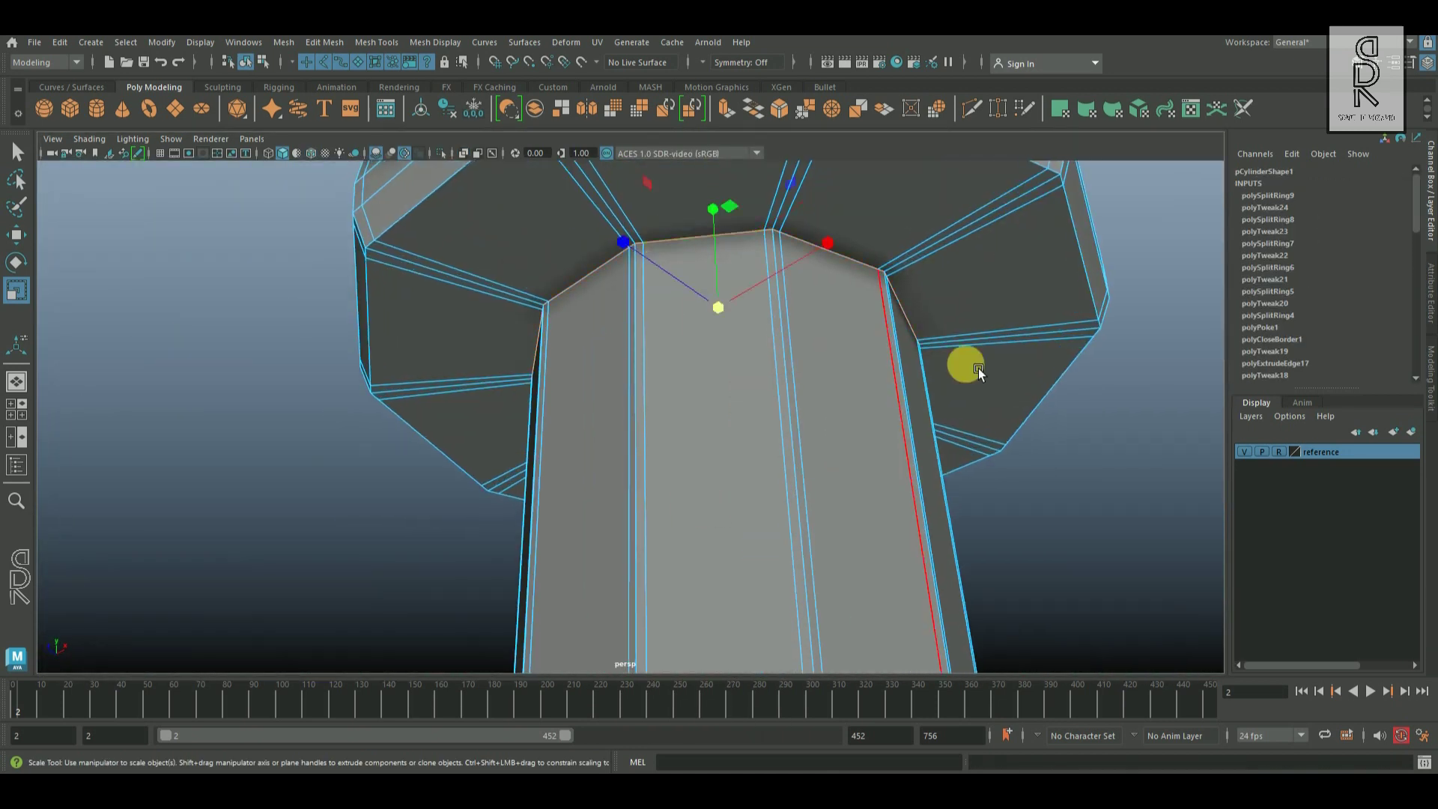
right_click_drag(978, 367, 801, 449, "alt")
left_click_drag(801, 449, 729, 289, "alt")
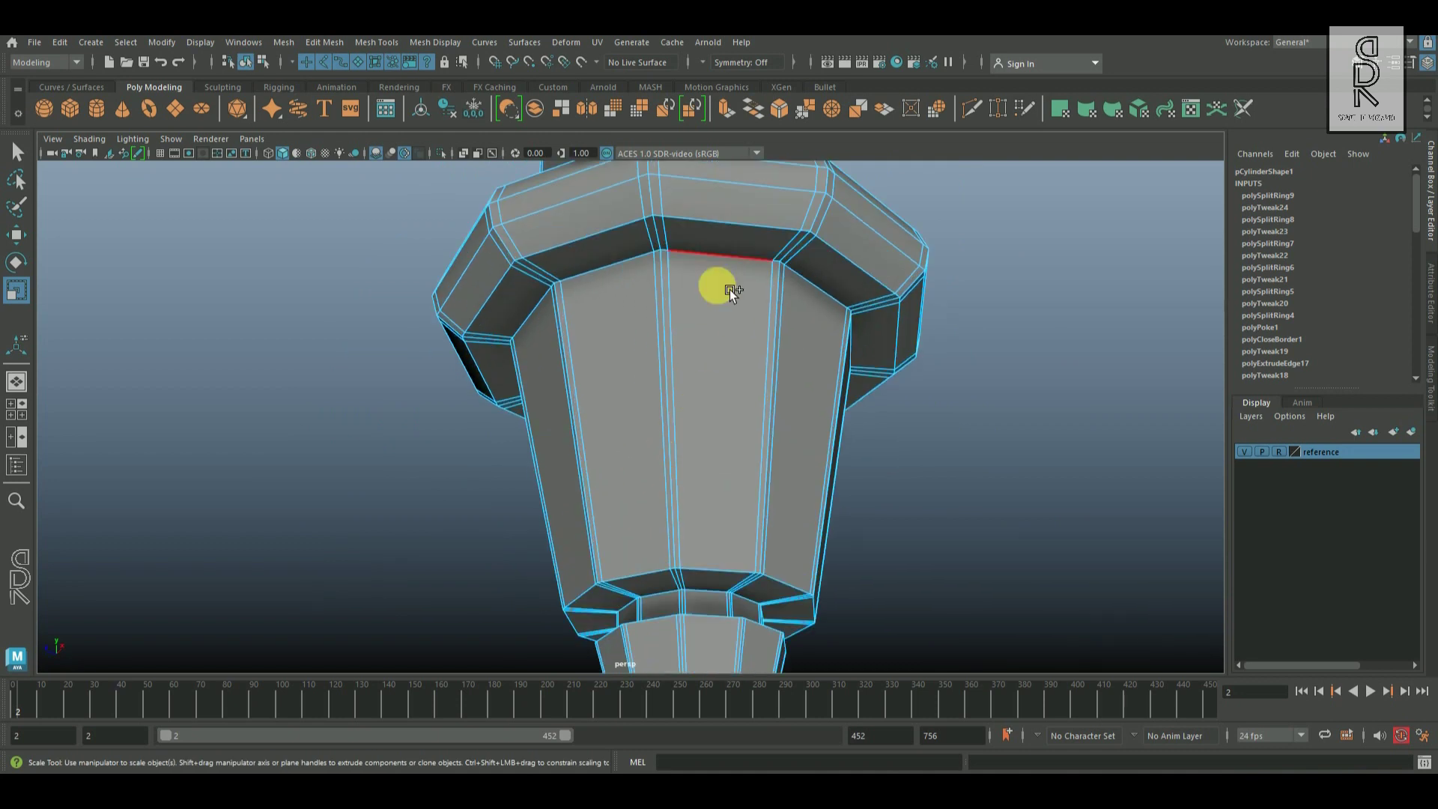
right_click_drag(729, 289, 749, 404, "alt")
left_click_drag(749, 404, 767, 449, "alt")
middle_click_drag(768, 449, 769, 277, "alt")
right_click_drag(769, 277, 839, 404, "alt")
double_click(734, 410, "shift")
double_click(755, 355, "shift")
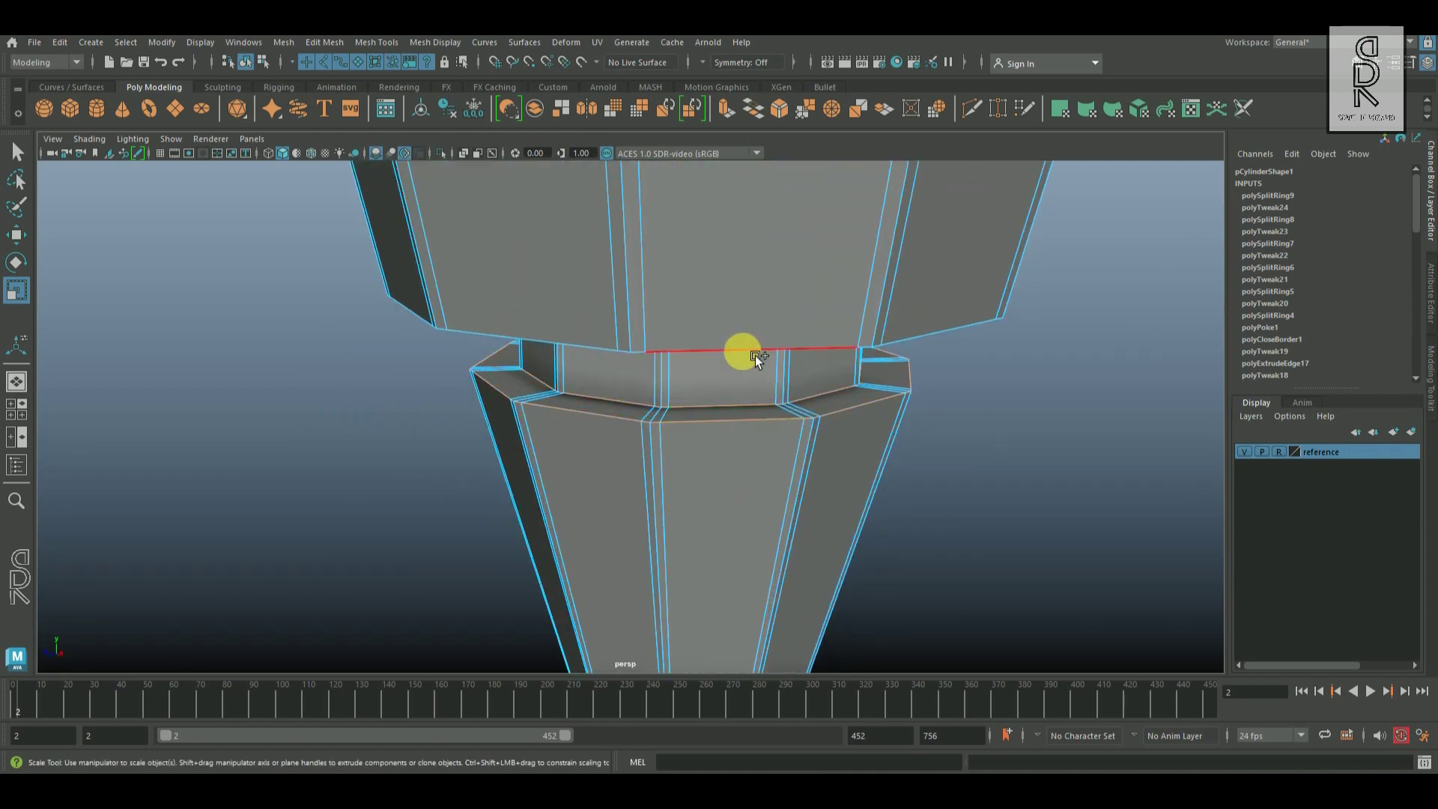
right_click_drag(755, 355, 697, 330, "alt")
left_click_drag(741, 494, 761, 516, "alt")
right_click_drag(915, 308, 977, 310, "shift")
right_click_drag(734, 434, 795, 497, "alt")
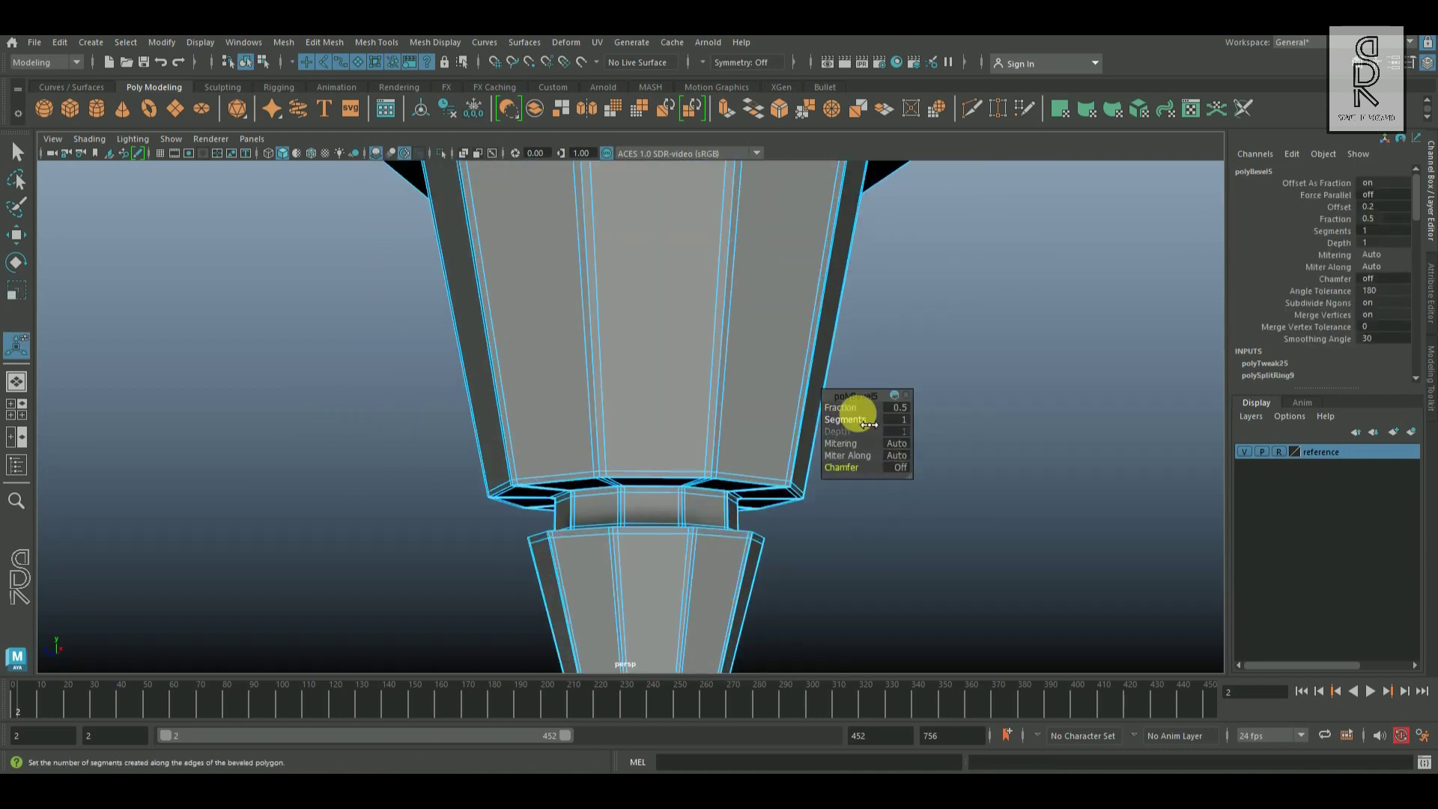
left_click_drag(853, 410, 704, 509)
Bevel the edge loop around the bottom of the pommel's tip with a fraction of 0.28
middle_click_drag(704, 509, 674, 427, "alt")
right_click_drag(674, 427, 666, 479, "alt")
left_click_drag(666, 509, 679, 419, "alt")
right_click_drag(678, 419, 775, 528, "alt")
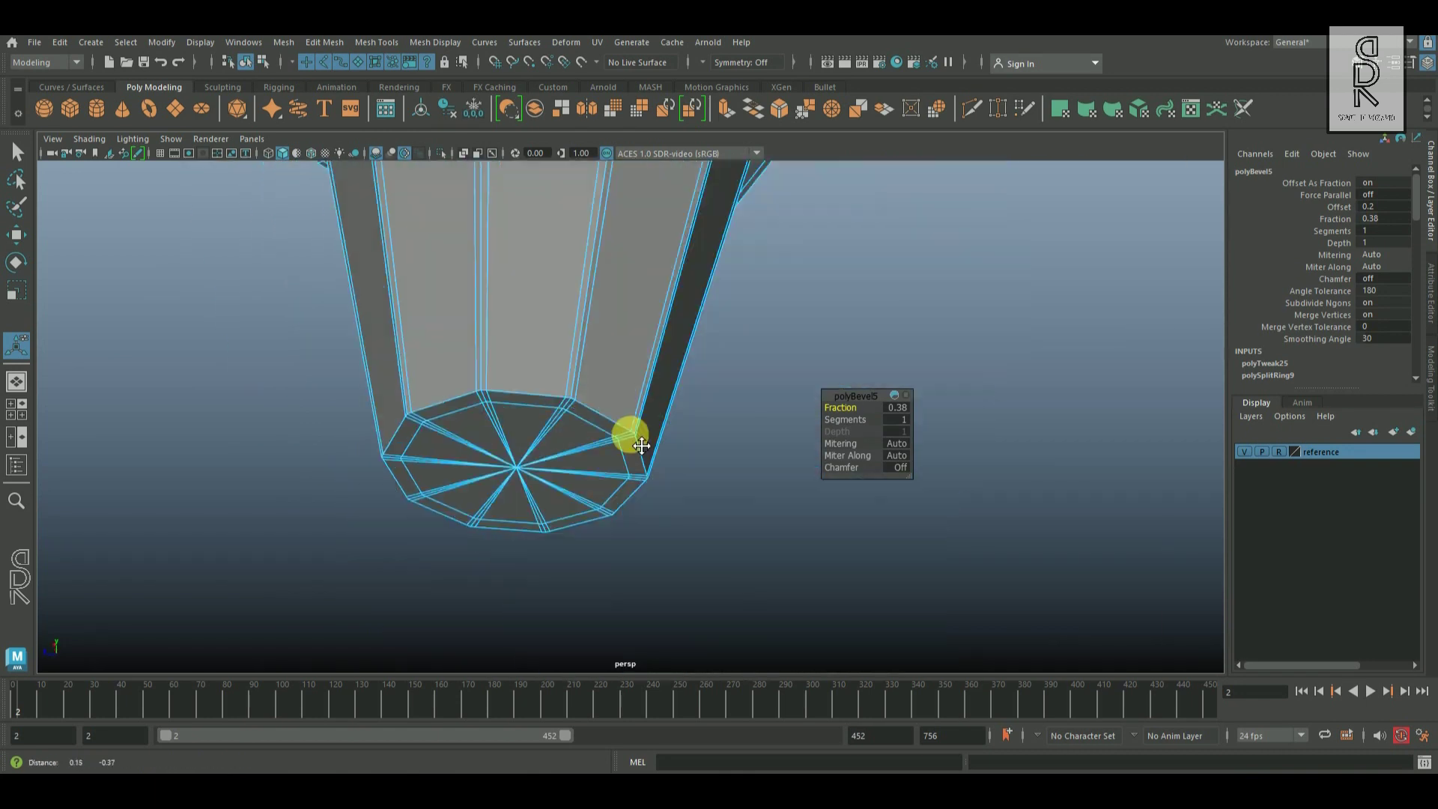
middle_click_drag(642, 449, 680, 500, "alt")
double_click(679, 505)
right_click_drag(811, 408, 872, 415, "shift")
left_click_drag(852, 410, 842, 415)
Preview the mace body smoothed and examine the shape of its flanges
right_click_drag(841, 415, 674, 419, "alt")
left_click_drag(674, 420, 669, 581, "alt")
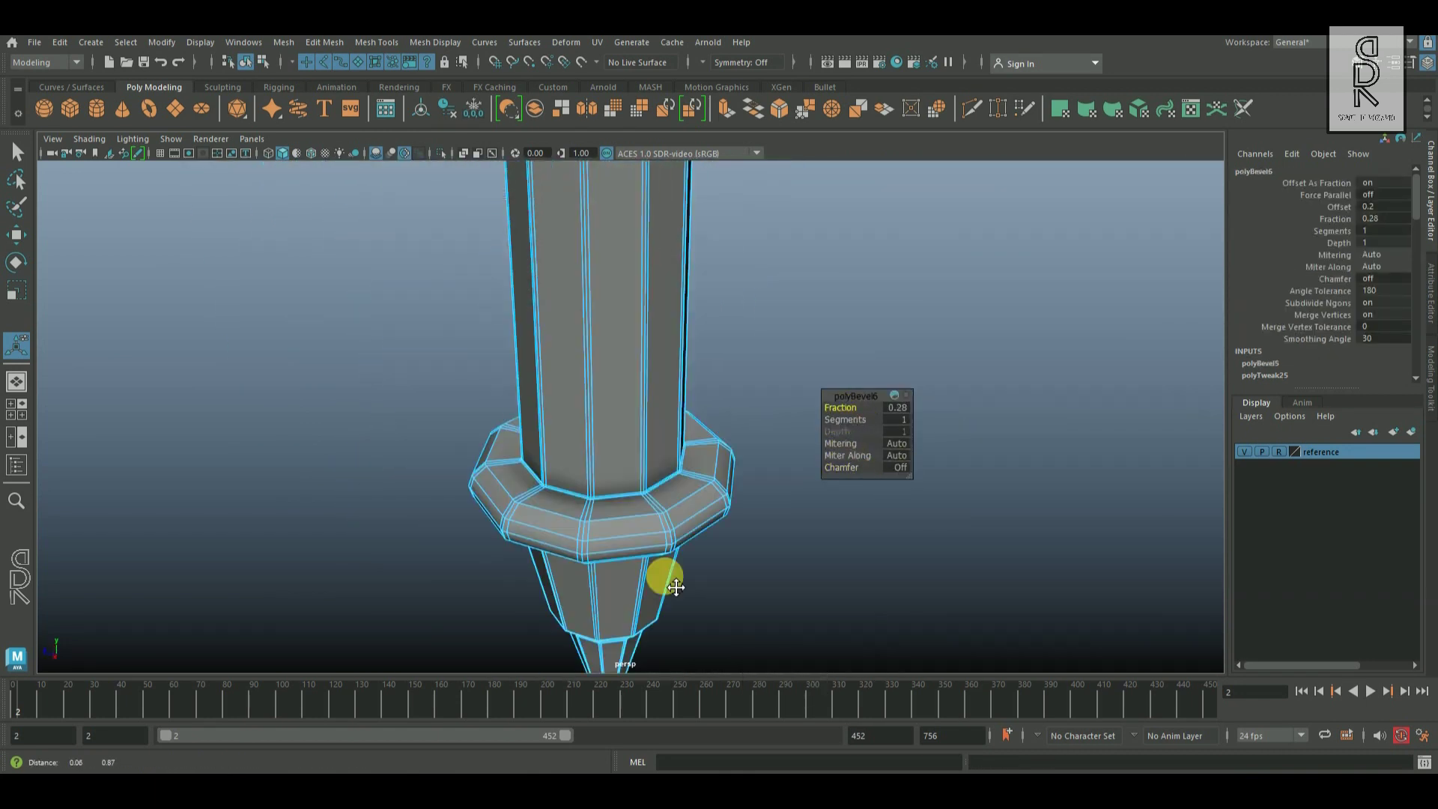
key("3")
right_click_drag(632, 375, 693, 330)
left_click(1052, 468)
right_click_drag(1052, 467, 829, 385, "alt")
scroll(632, 372, "up", 3)
Delete the added edge loops from the middle flange's side to make it flat
left_click(680, 384)
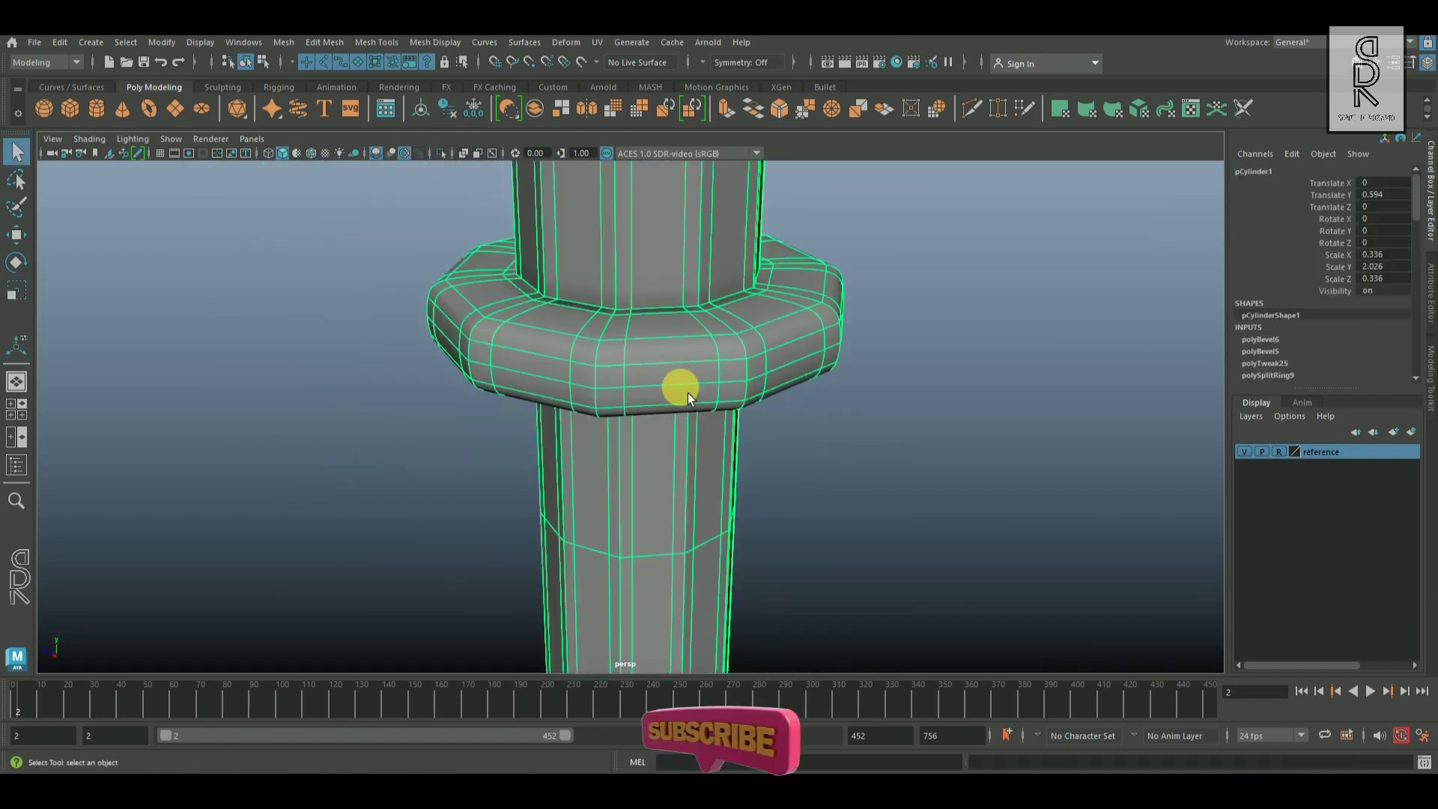
right_click_drag(651, 322, 658, 387)
double_click(657, 383, "shift")
right_click_drag(884, 431, 892, 434, "shift")
Delete the rounding edge loops from the lower flange's side
middle_click_drag(892, 433, 839, 254, "alt")
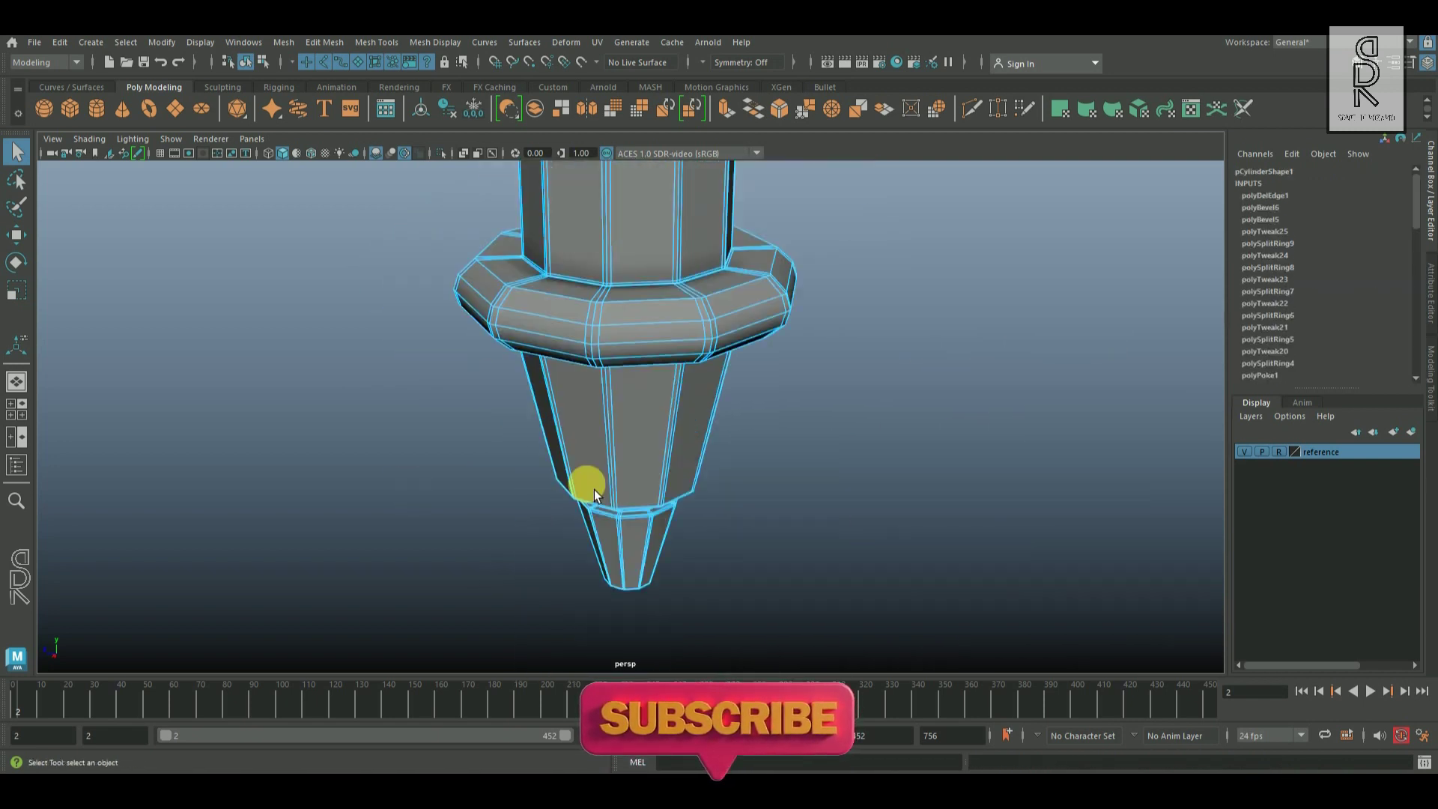
scroll(588, 480, "up", 3)
double_click(655, 288)
double_click(645, 335, "shift")
right_click_drag(996, 310, 974, 270, "shift")
Bevel the outer upper and lower edge loops of the lower and middle flanges with a fraction of 0.27
middle_click_drag(787, 384, 793, 491, "alt")
double_click(662, 376)
double_click(771, 427, "shift")
middle_click_drag(928, 397, 951, 584, "alt")
double_click(708, 344, "shift")
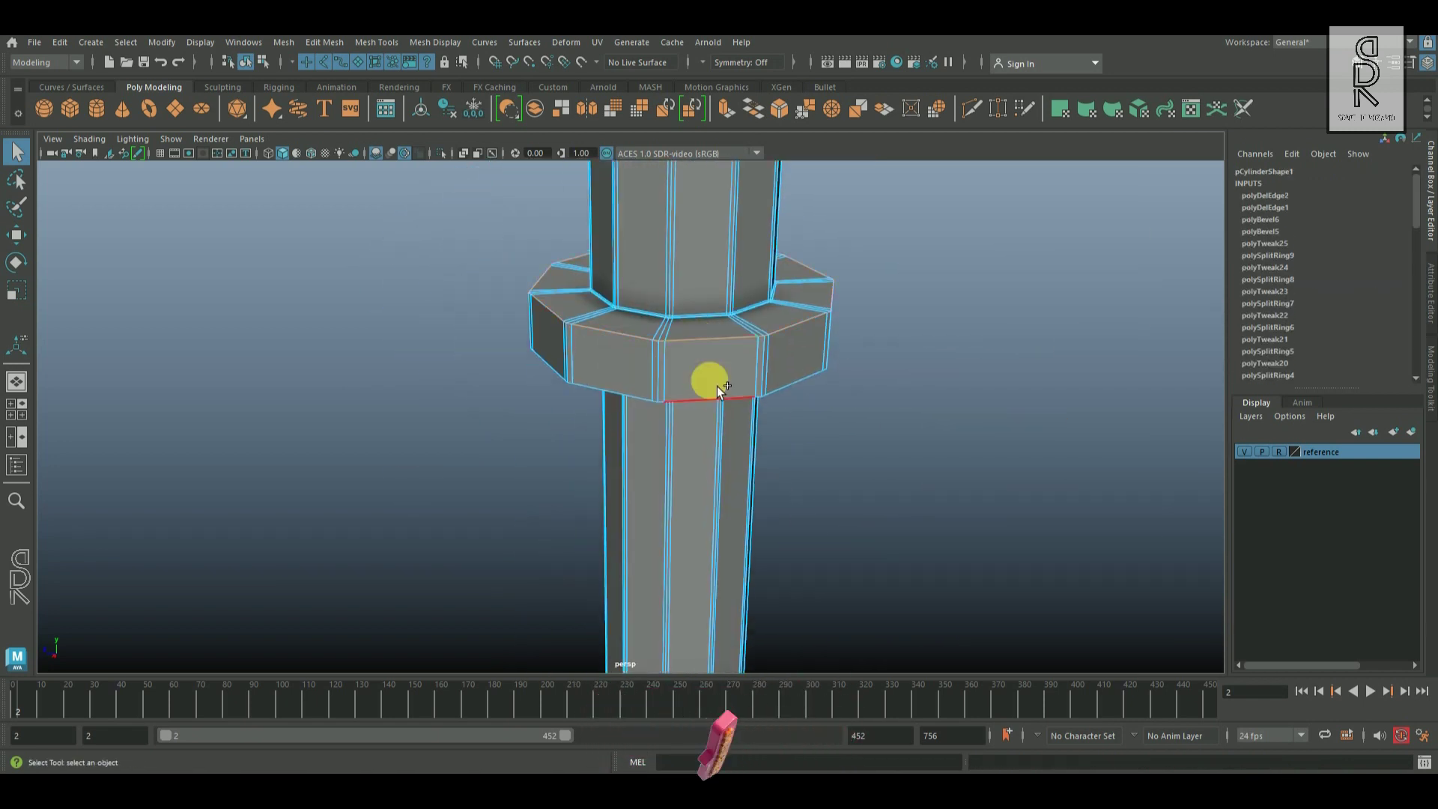
double_click(717, 393, "shift")
right_click_drag(912, 360, 857, 363, "shift")
left_click_drag(858, 412, 846, 426)
Turn on the smooth preview and examine the bevelled flanges, grip and pommel from several angles
key("3")
left_click(898, 468)
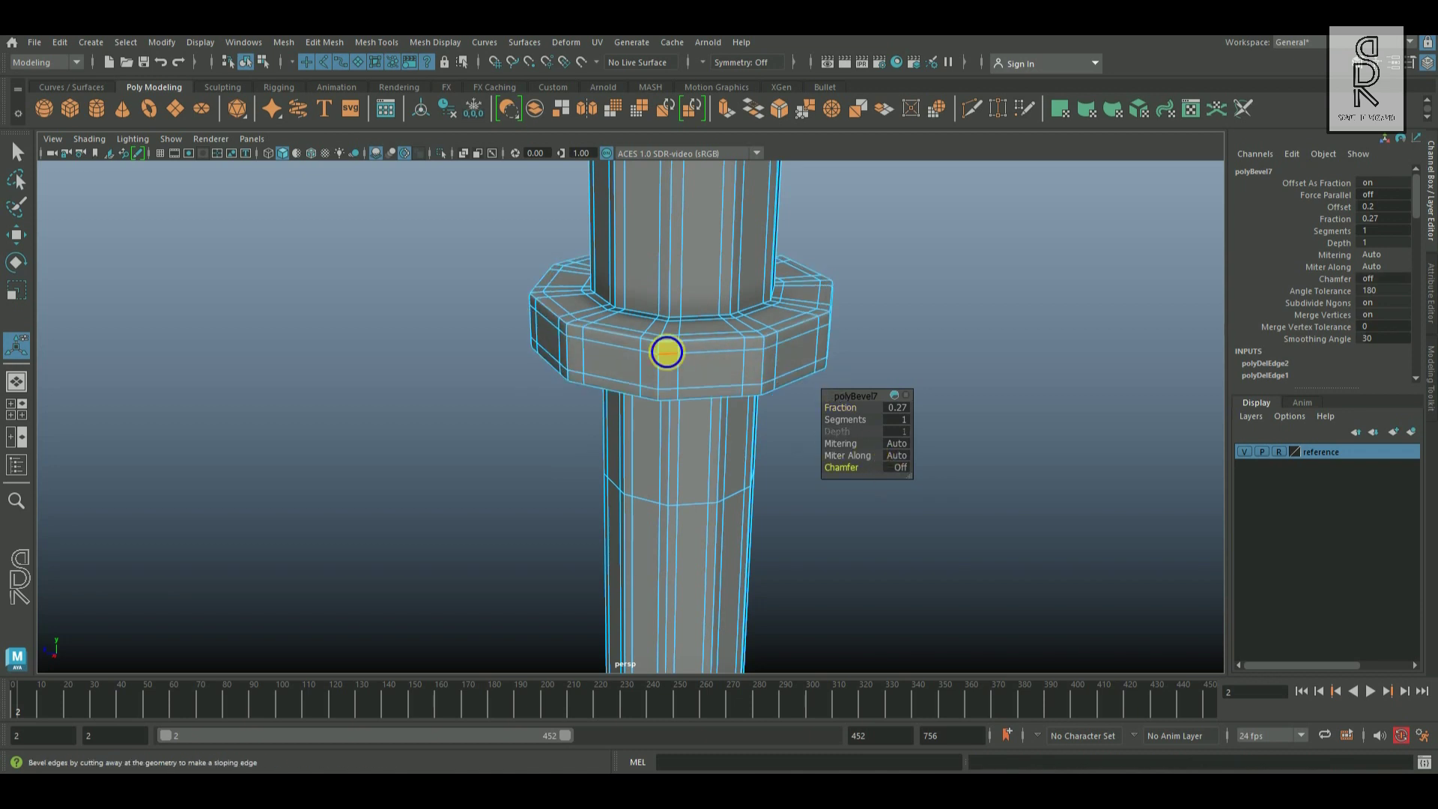
key("q")
left_click(910, 439)
right_click_drag(909, 438, 752, 550, "alt")
left_click_drag(671, 541, 650, 529, "alt")
middle_click_drag(650, 530, 670, 434, "alt")
right_click_drag(671, 434, 852, 450, "alt")
mouse_move(852, 451)
left_mouse_down("alt")
mouse_move(806, 453)
mouse_move(644, 408)
left_mouse_up("alt")
Return to the unsmoothed display and insert edge loops across the middle, upper half and lower half of the pommel section
left_click(685, 408)
mouse_move(686, 408)
right_mouse_down("alt")
mouse_move(739, 408)
mouse_move(728, 361)
mouse_move(771, 442)
right_mouse_up("alt")
key("1")
left_click(686, 409)
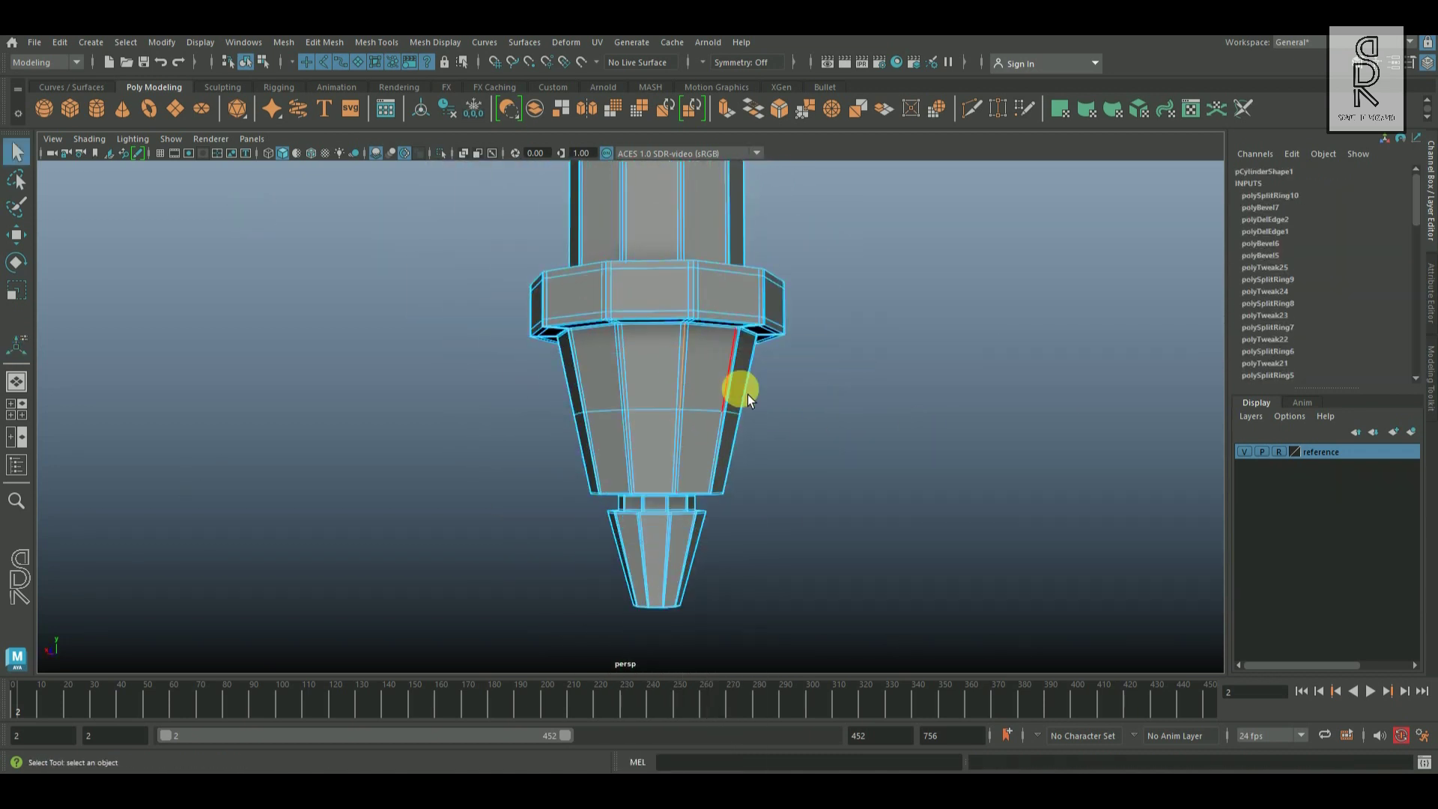
left_click(747, 392)
key("g")
left_click(732, 453)
key("g")
Insert edge loops at intervals along the grip by repeatedly splitting its edge rings
right_click_drag(964, 451, 740, 365, "alt")
middle_click_drag(740, 365, 771, 531, "alt")
left_click(694, 548)
key("g")
left_click(698, 434)
key("g")
left_click(692, 432)
key("g")
left_click(670, 374)
key("g")
left_click(671, 412)
key("g")
Insert edge loops at intervals along the shaft from the middle flange up towards the neck
middle_click_drag(715, 444, 720, 574, "alt")
right_click_drag(719, 574, 842, 578, "alt")
middle_click_drag(825, 378, 842, 545, "alt")
left_click(726, 443)
key("g")
right_click_drag(936, 507, 846, 464, "alt")
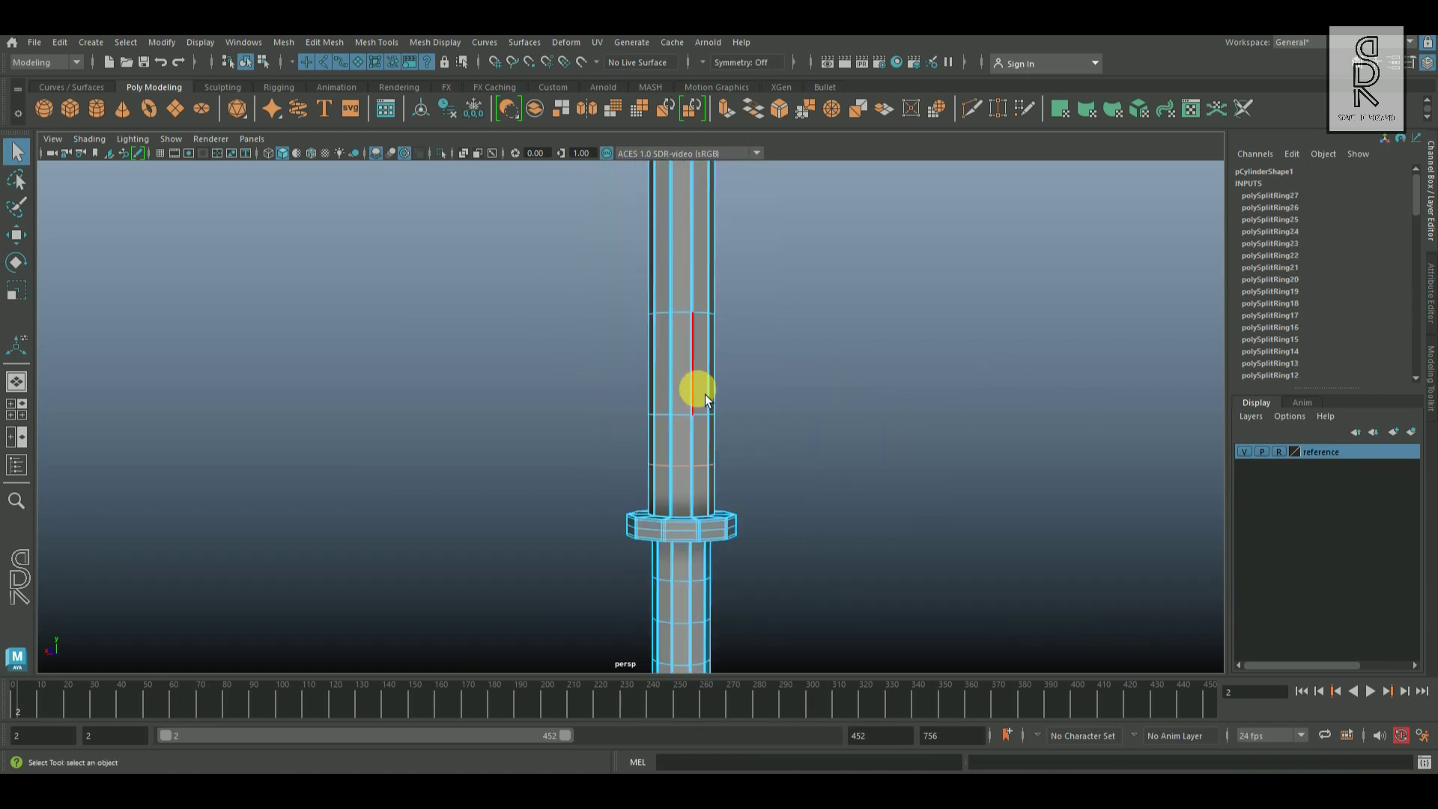
left_click(701, 393)
key("g")
middle_click_drag(879, 429, 878, 651, "alt")
left_click(709, 465)
key("g")
left_click(704, 489)
key("g")
Check the new edge loops up to the neck, deselect the mesh and return to the front view over the reference image
right_click_drag(922, 477, 783, 557, "alt")
left_click_drag(783, 556, 724, 497, "alt")
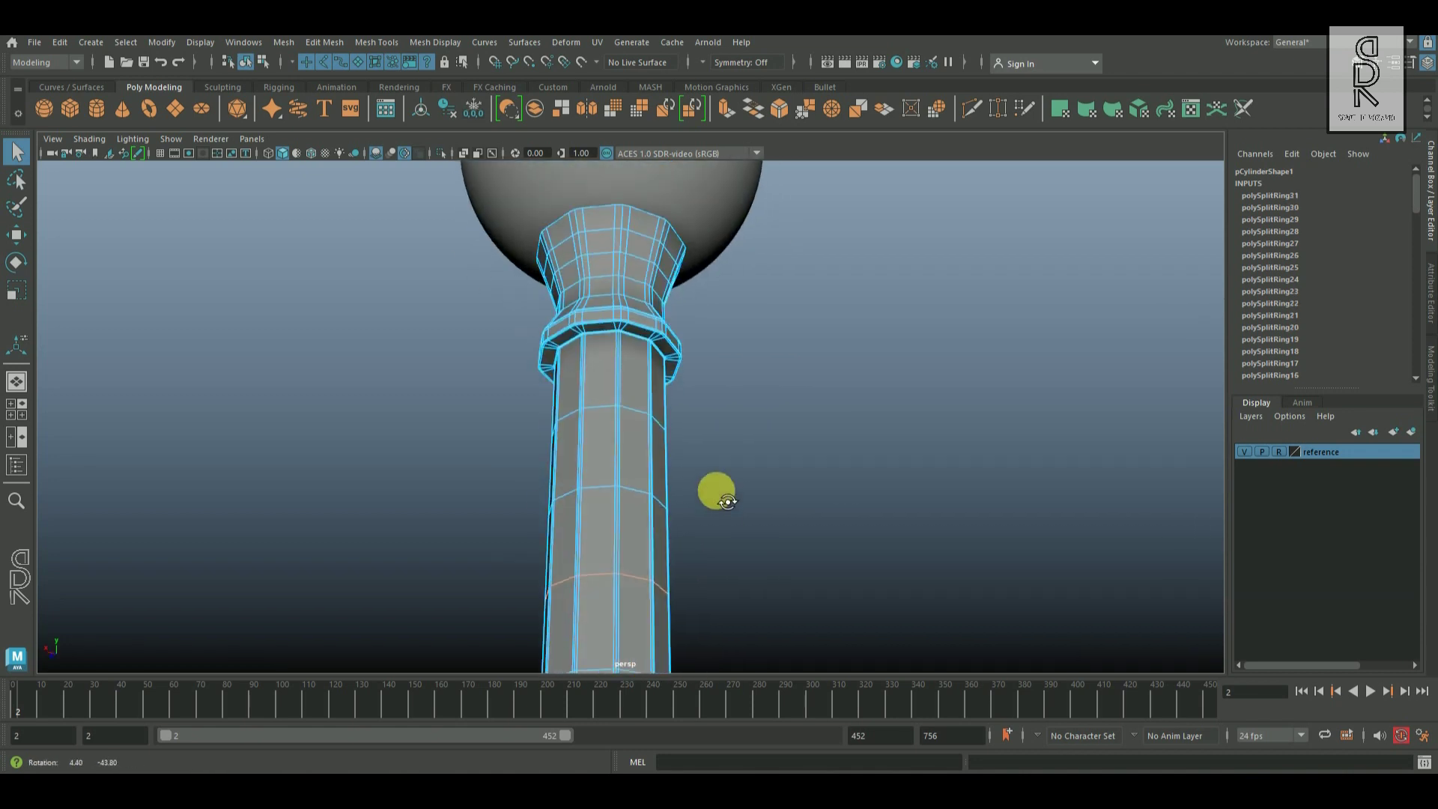
right_click_drag(724, 497, 824, 504, "alt")
left_click(753, 412)
key("space")
key("space")
right_click_drag(696, 394, 719, 416, "alt")
middle_click_drag(618, 330, 622, 429, "alt")
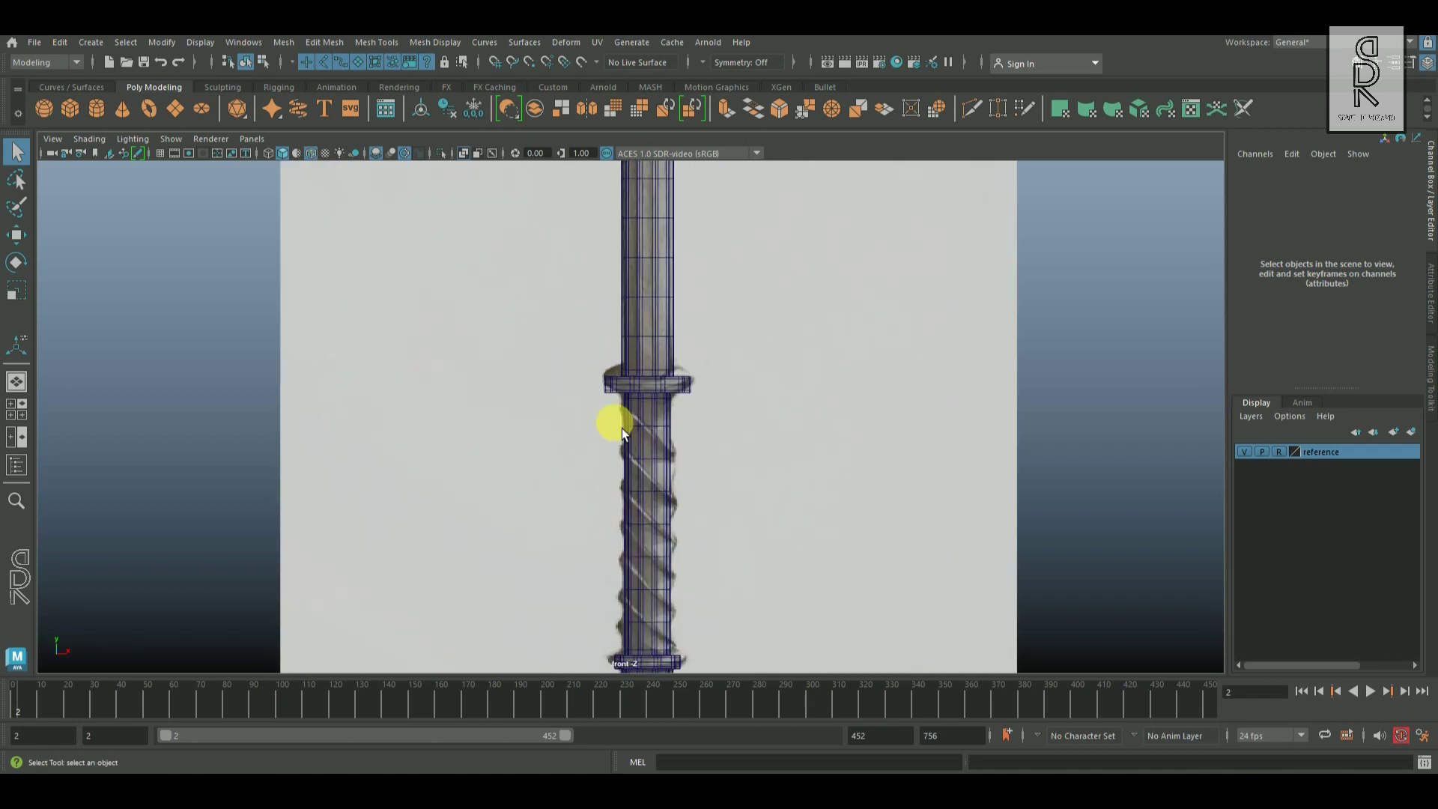
Put the shaft and the sphere head on a new display layer named model
left_click(650, 364)
right_click_drag(1063, 490, 711, 453, "alt")
left_click(629, 240)
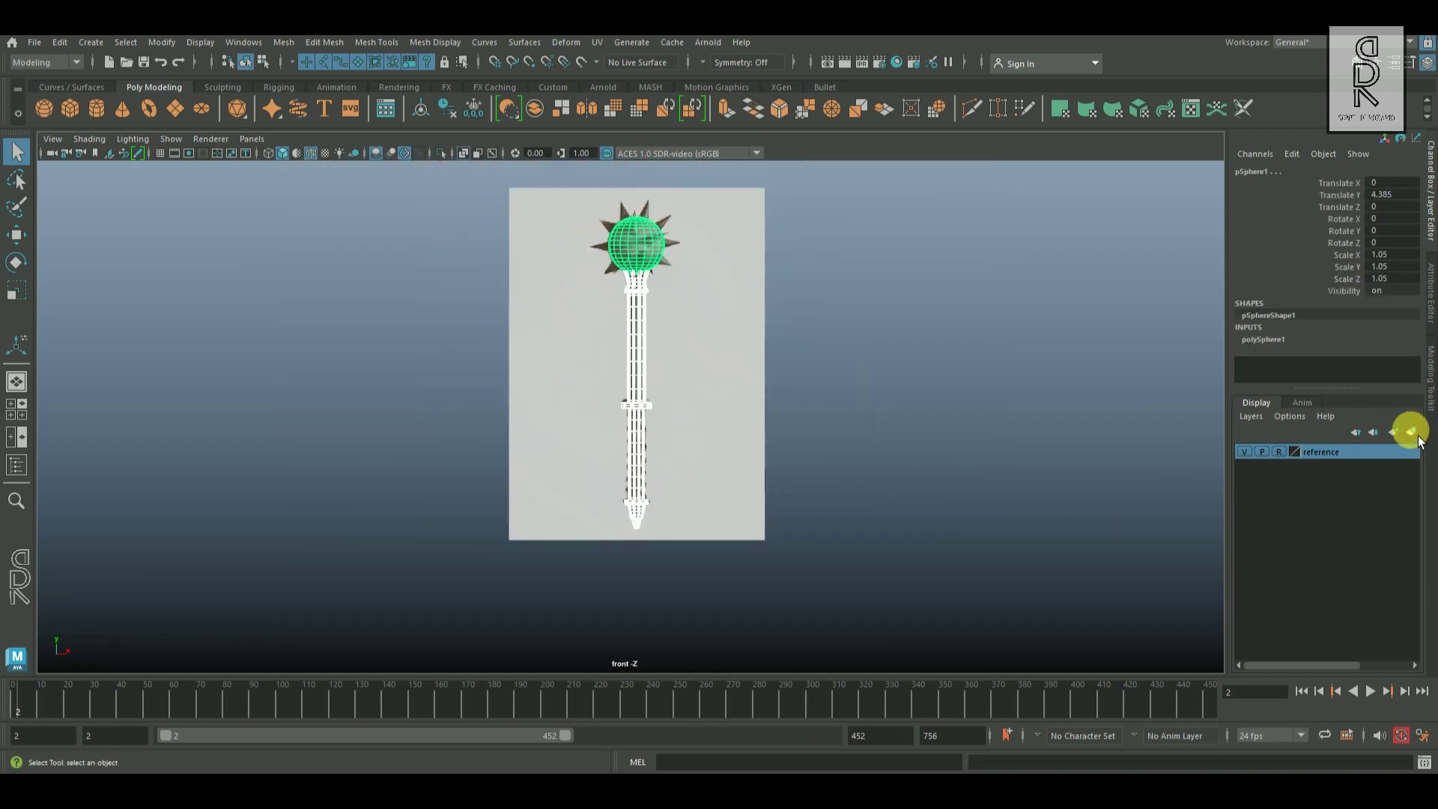
left_click(1411, 431)
double_click(1316, 452)
type("model")
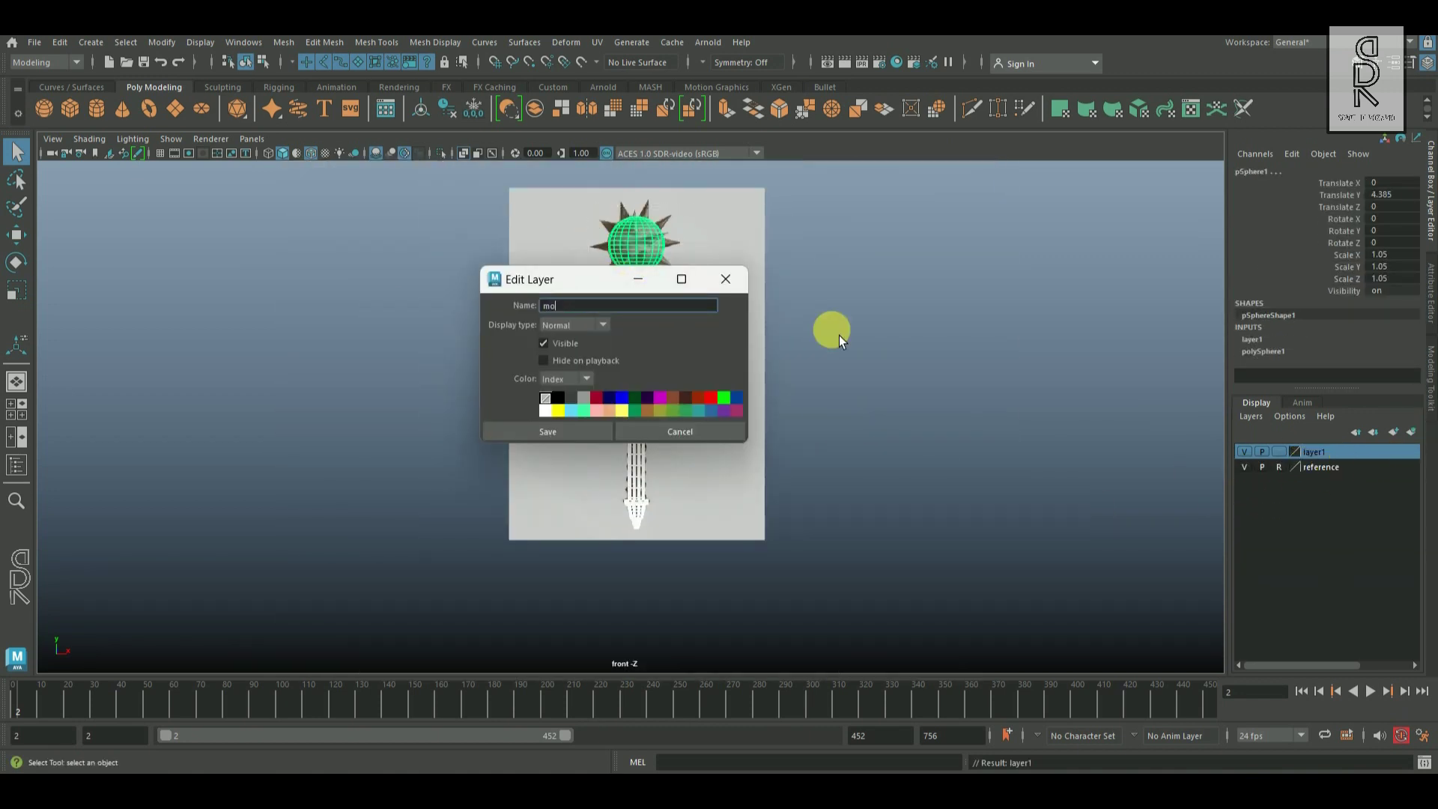
left_click(549, 432)
left_click(521, 407)
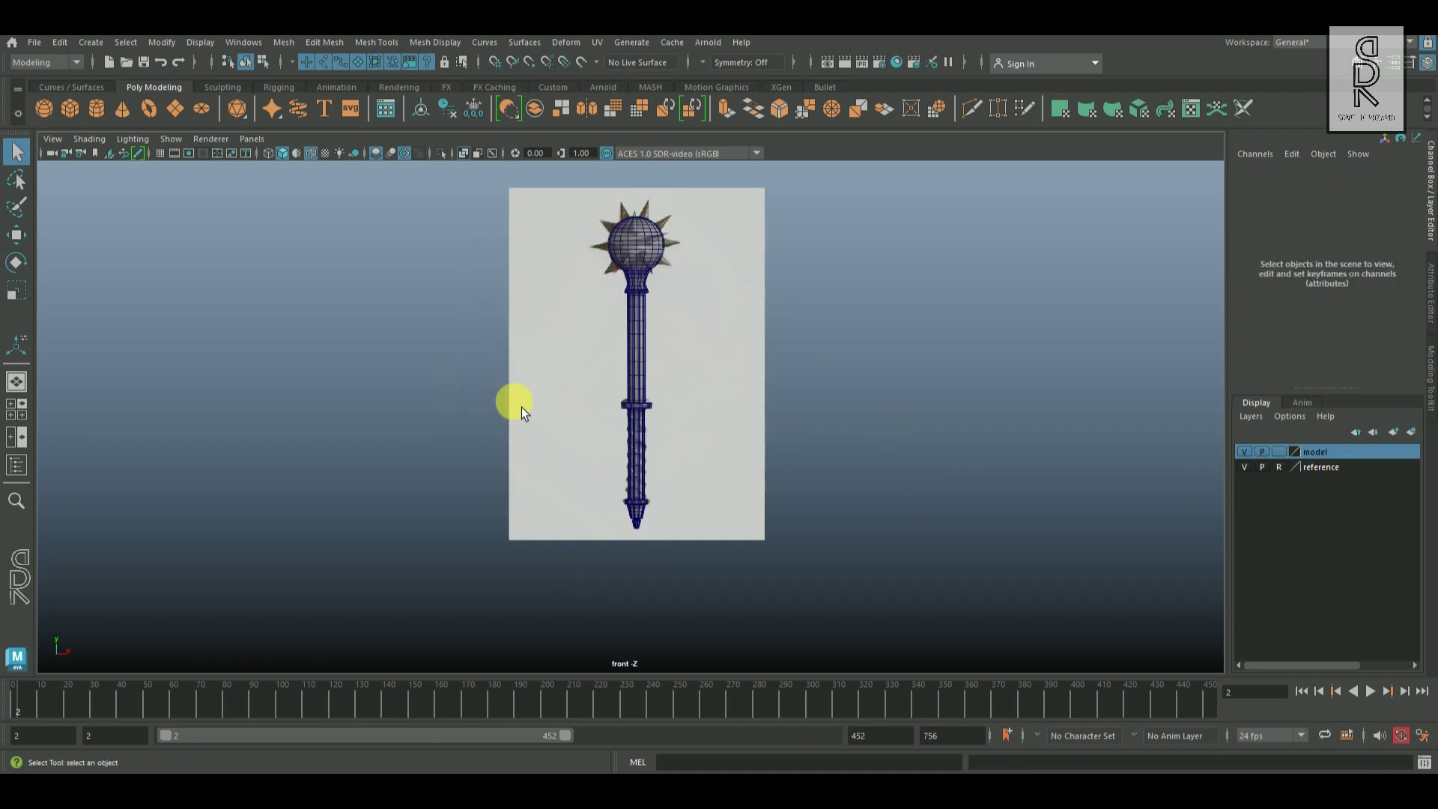
Create a polygon cylinder and move it down the mace's axis onto the grip, at Translate Y -3.086
right_click_drag(521, 406, 798, 396, "alt")
middle_click_drag(707, 405, 577, 344, "alt")
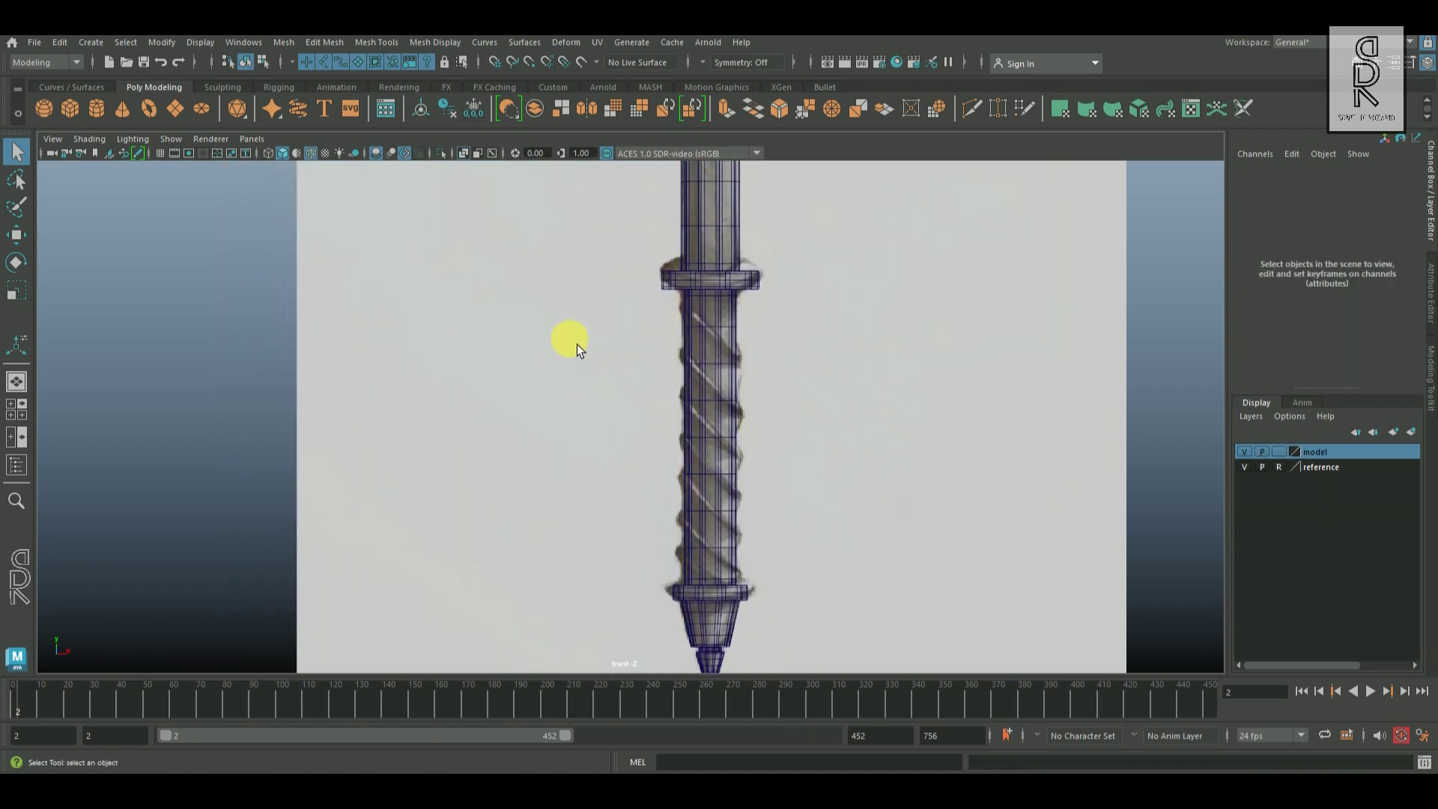
left_click(107, 116)
left_click(17, 289)
scroll(699, 361, "down", 3)
key("w")
left_click_drag(683, 297, 683, 428)
middle_click_drag(564, 430, 537, 355, "alt")
right_click_drag(538, 355, 623, 448, "alt")
Scale the new cylinder uniformly to 0.313 so its width fits the grip
key("r")
scroll(622, 433, "up", 2)
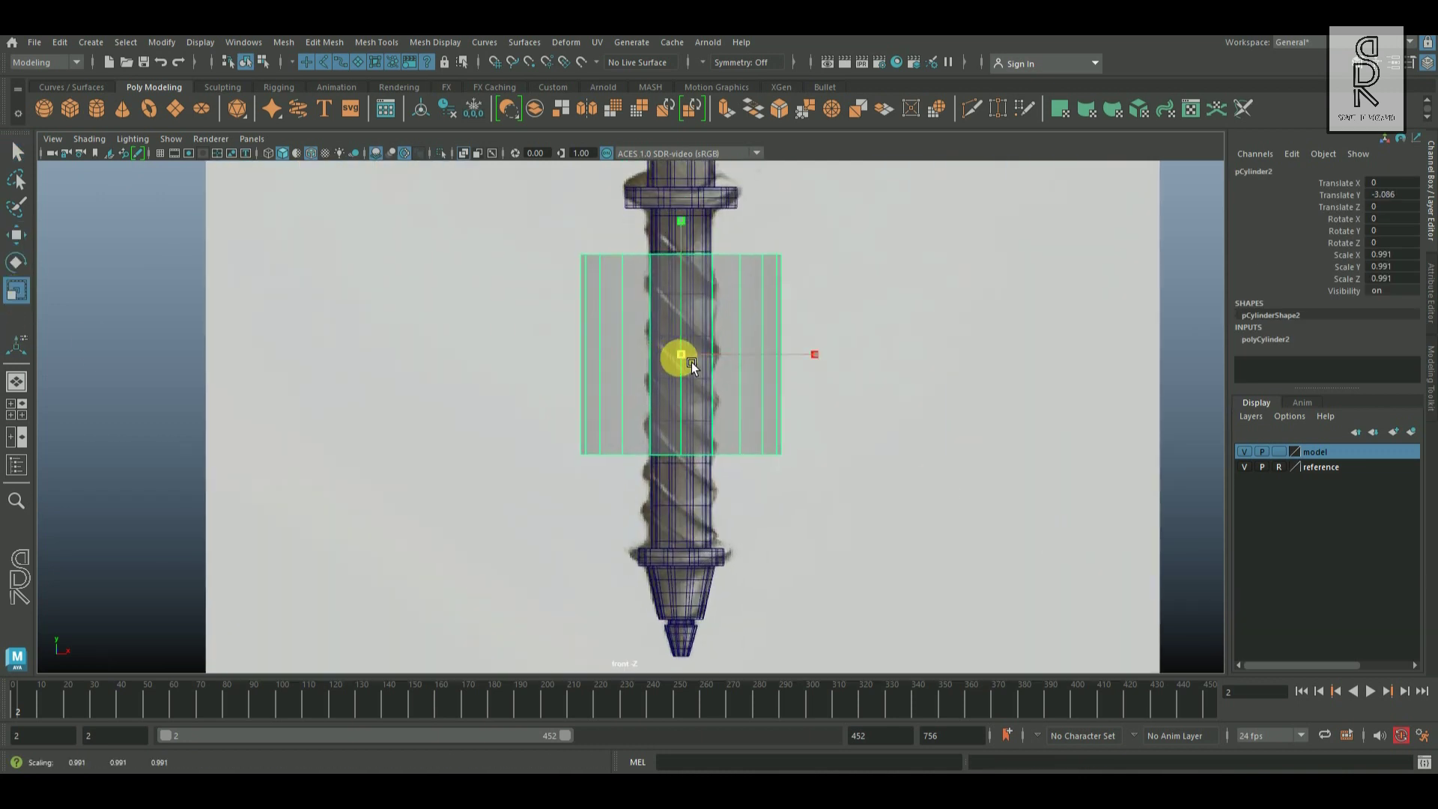
left_click_drag(681, 356, 585, 388)
scroll(1062, 594, "up", 6)
left_click_drag(774, 336, 740, 377)
scroll(739, 379, "down", 4)
scroll(812, 353, "up", 3)
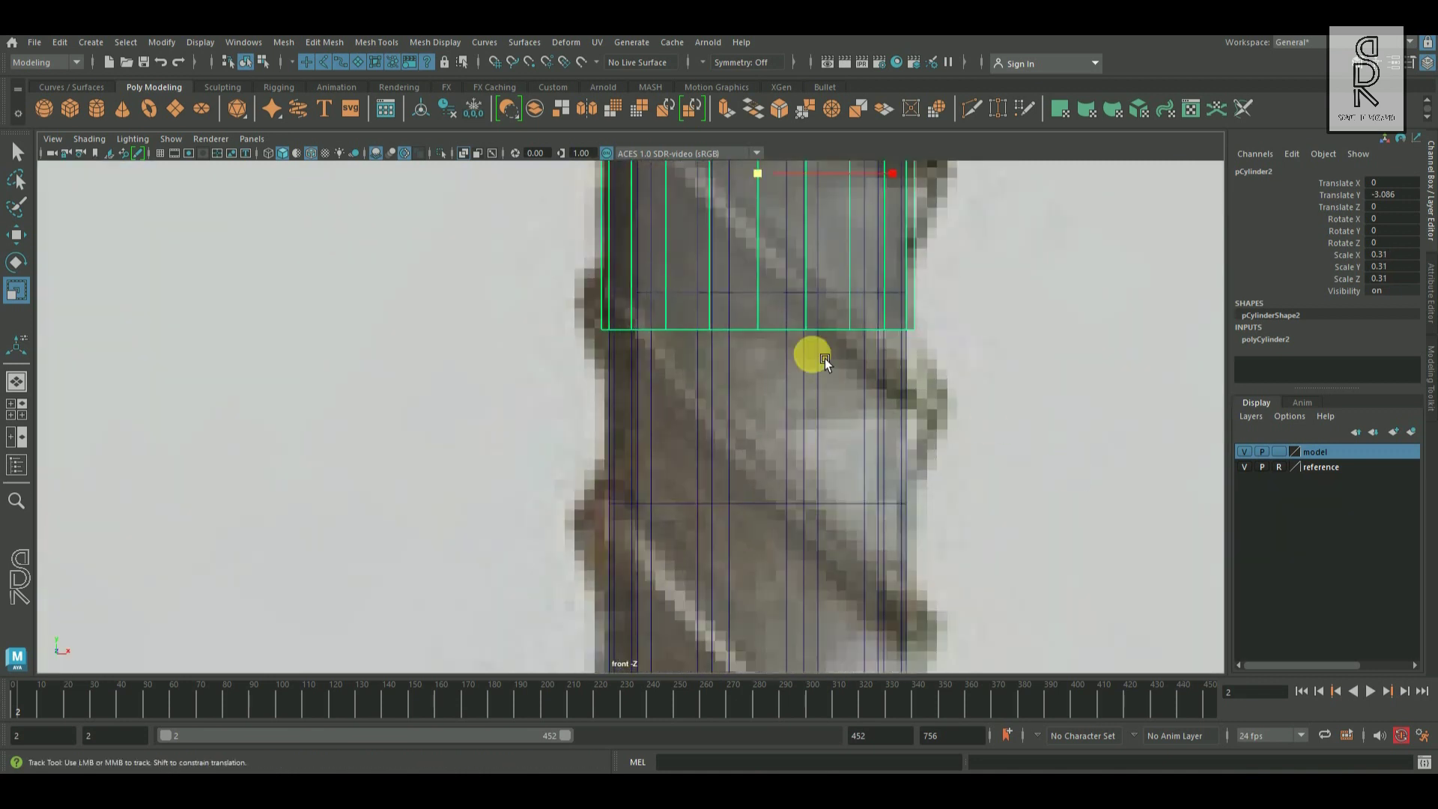
scroll(825, 359, "down", 6)
Delete the cylinder's cap faces and raise its top border edges to the underside of the middle flange
right_click_drag(806, 317, 798, 359)
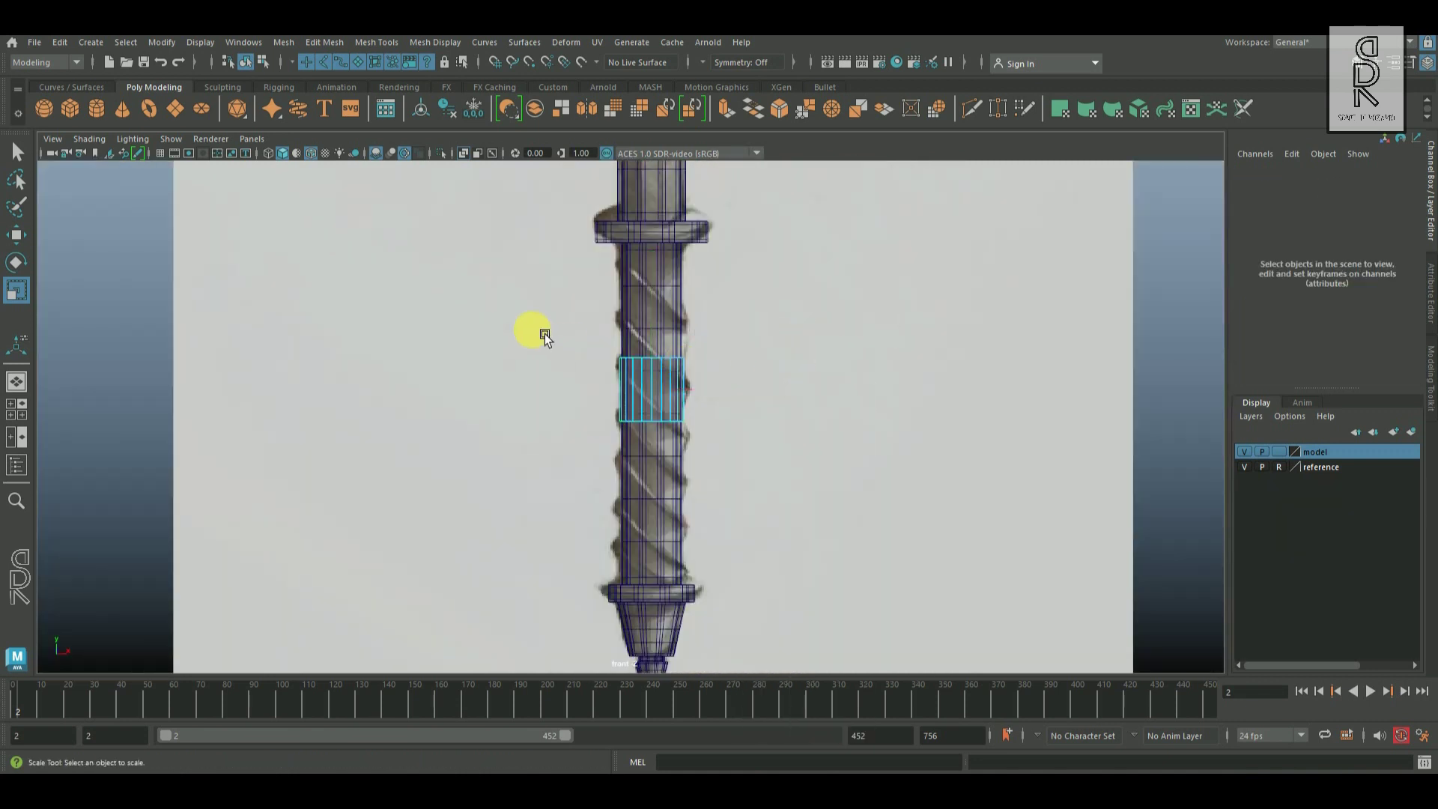
left_click(802, 398)
right_click_drag(785, 389, 755, 295)
left_click_drag(700, 380, 605, 400, "ctrl")
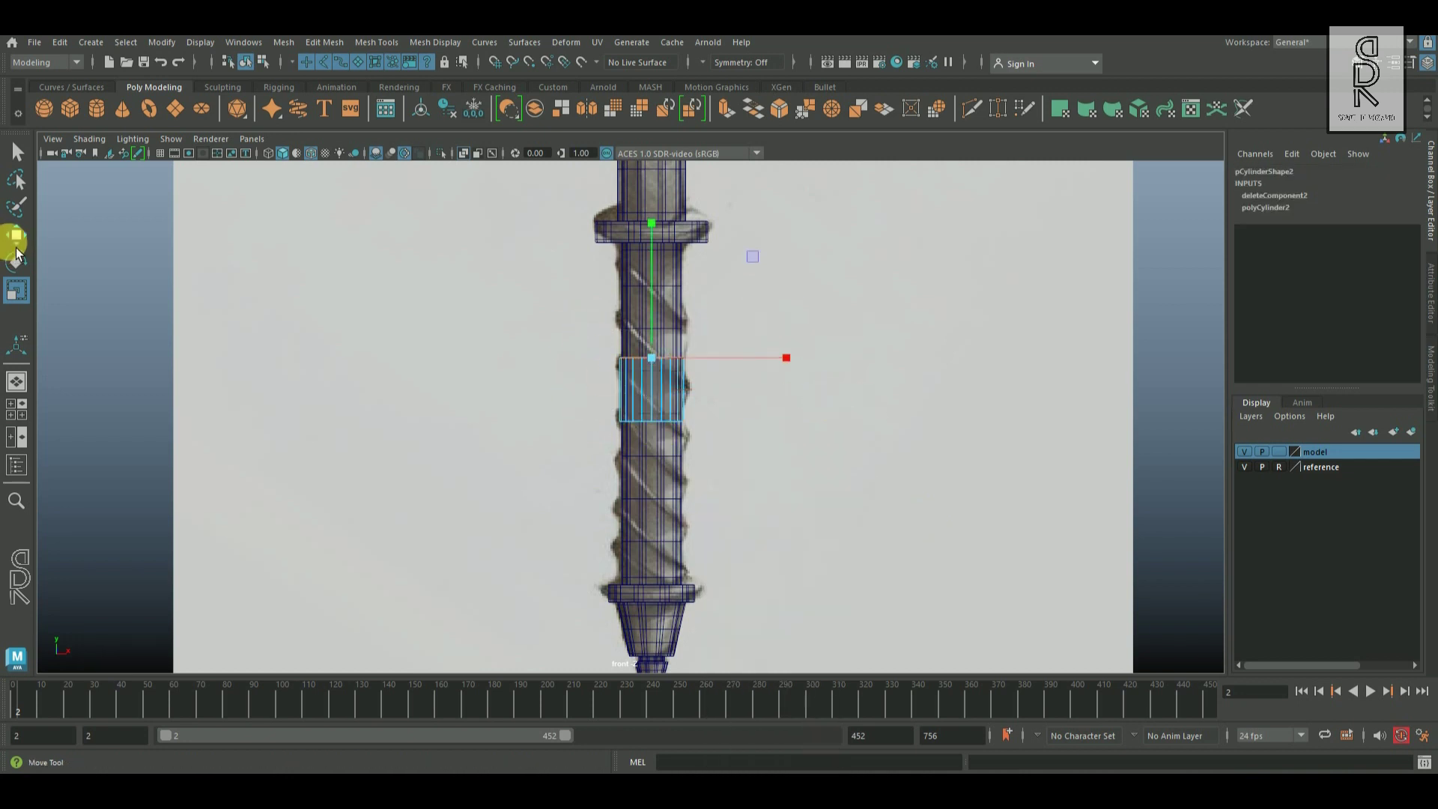
left_click(17, 236)
left_click_drag(654, 294, 676, 207)
middle_click_drag(676, 206, 693, 352, "alt")
scroll(693, 352, "up", 5)
left_click_drag(744, 341, 758, 290)
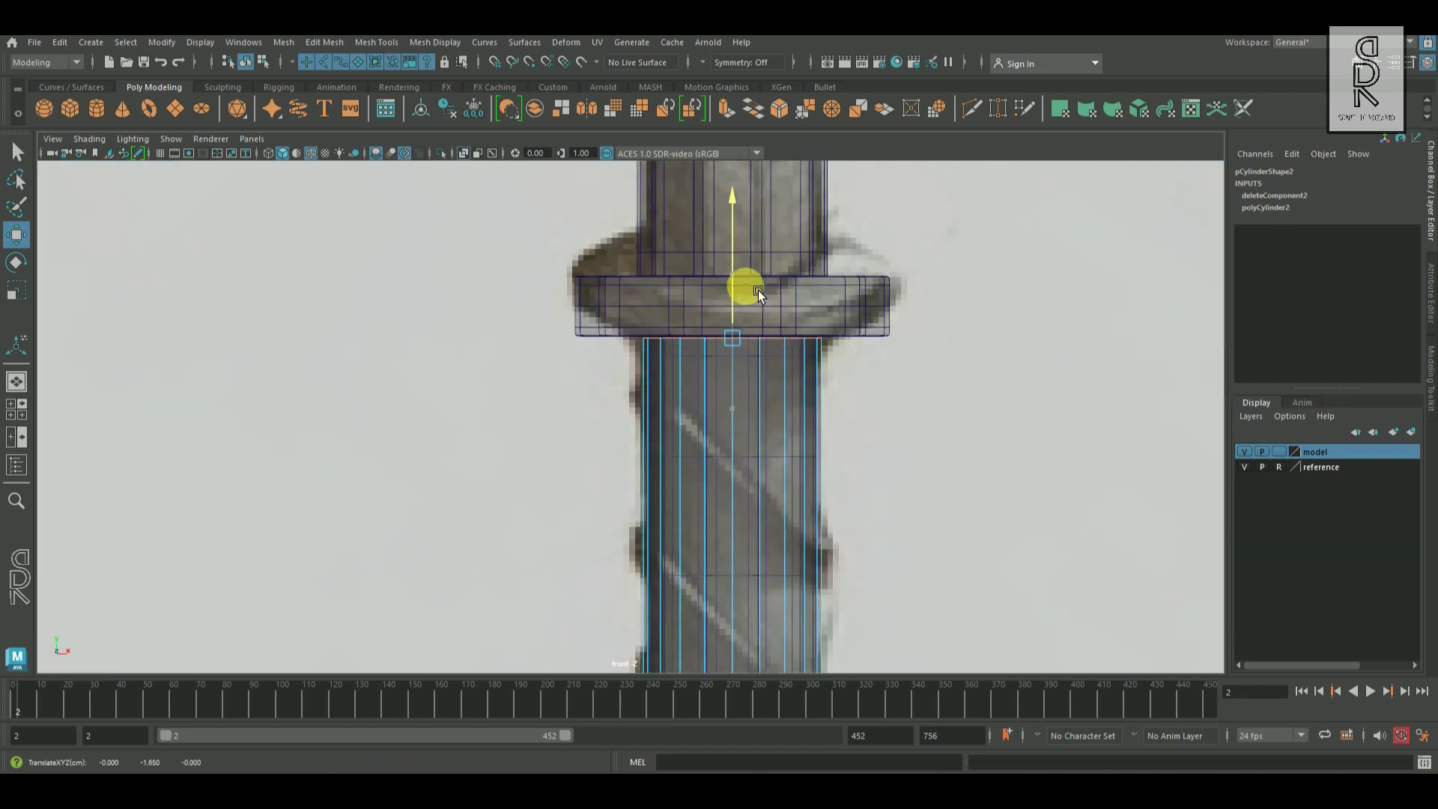
scroll(757, 290, "down", 5)
Lower the cylinder's bottom border edges to the flange above the pommel and return to object mode
middle_click_drag(622, 524, 621, 402, "alt")
left_click_drag(575, 491, 935, 454)
middle_click_drag(689, 419, 638, 220, "alt")
left_click_drag(635, 222, 635, 397)
scroll(627, 447, "up", 3)
middle_click_drag(616, 522, 650, 629, "alt")
scroll(627, 447, "up", 4)
left_click_drag(666, 382, 671, 418)
scroll(886, 395, "down", 8)
middle_click_drag(885, 395, 885, 557, "alt")
right_click_drag(885, 449, 936, 404)
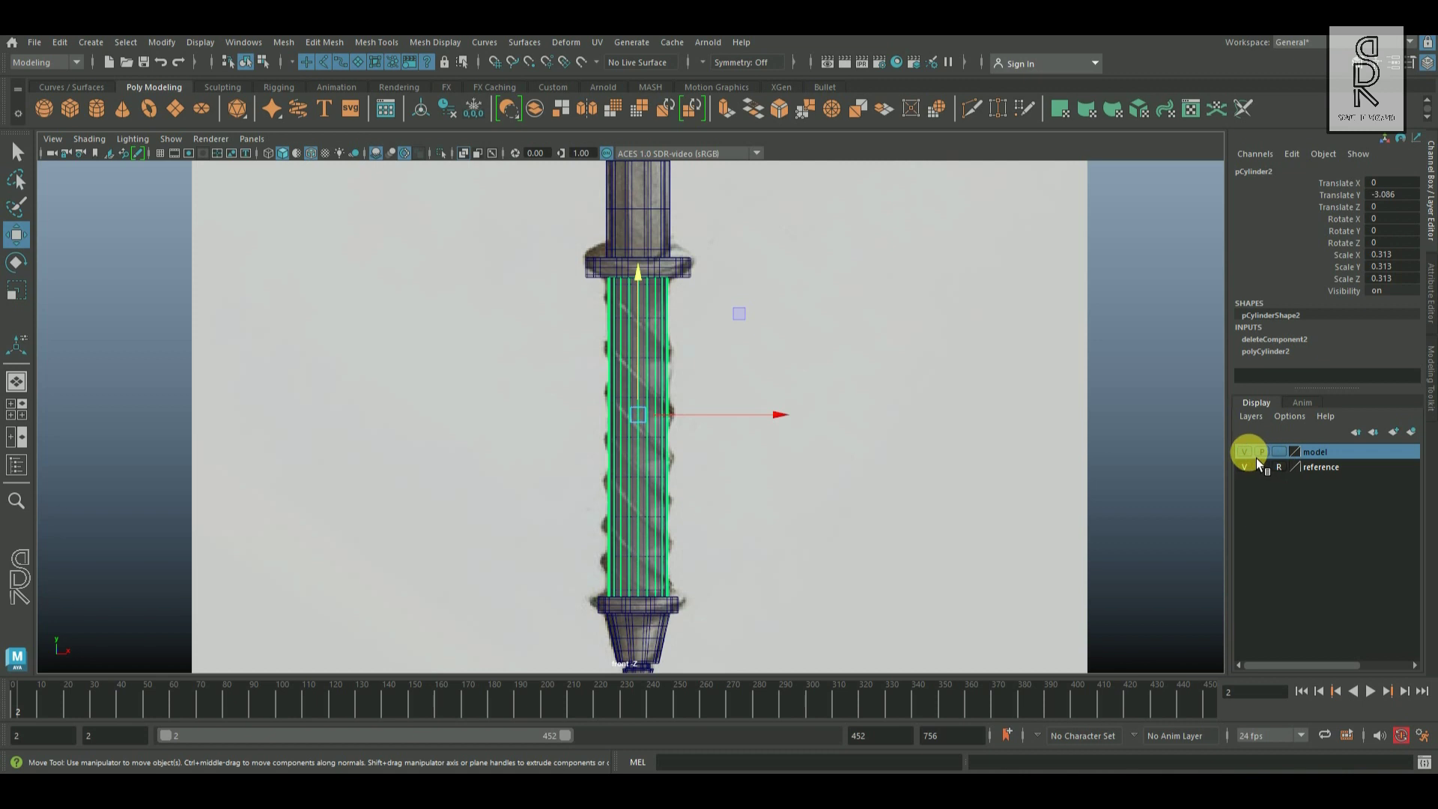
Hide the model layer and inspect the open-ended grip cylinder in the perspective view
left_click(1246, 452)
left_click(738, 451)
left_click(659, 455)
key("space")
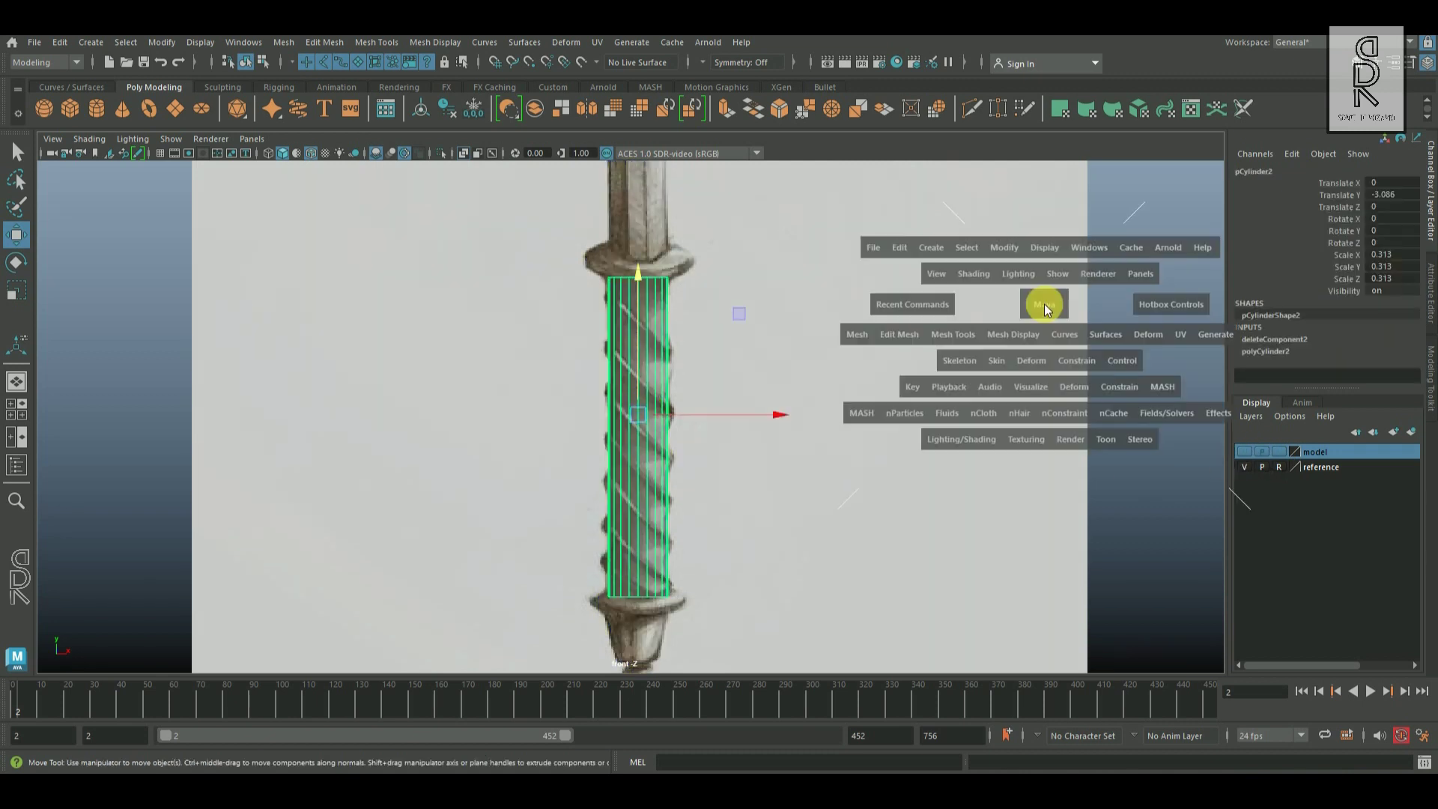
key("space")
right_click_drag(1058, 362, 653, 398, "alt")
left_click_drag(653, 397, 637, 443, "alt")
right_click_drag(637, 444, 896, 536, "alt")
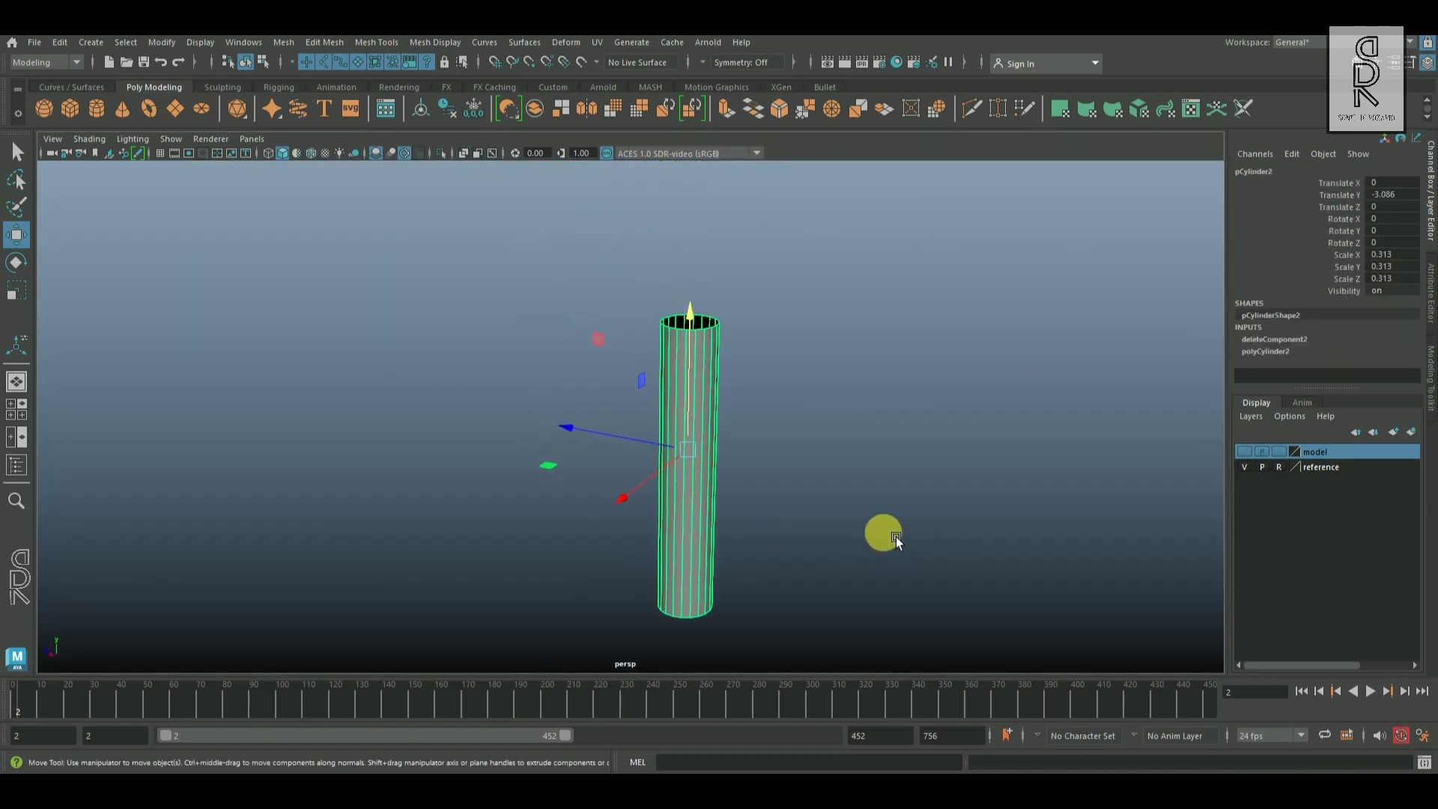
left_click(895, 536)
In the front view, reset the Insert Edge Loop Tool, choose multiple edge loops and insert 50 equally spaced loops along the grip cylinder
left_click(696, 462)
key("space")
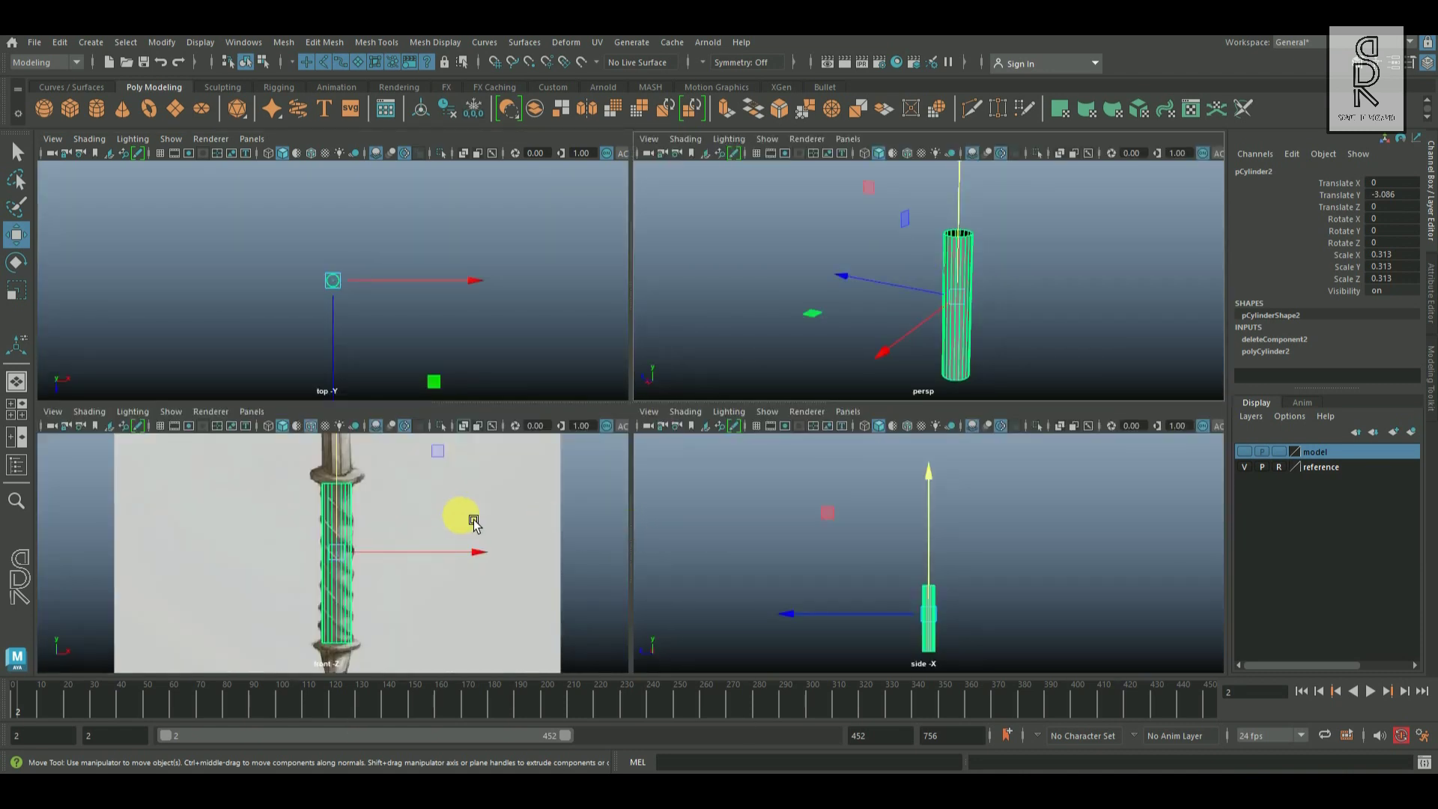
key("space")
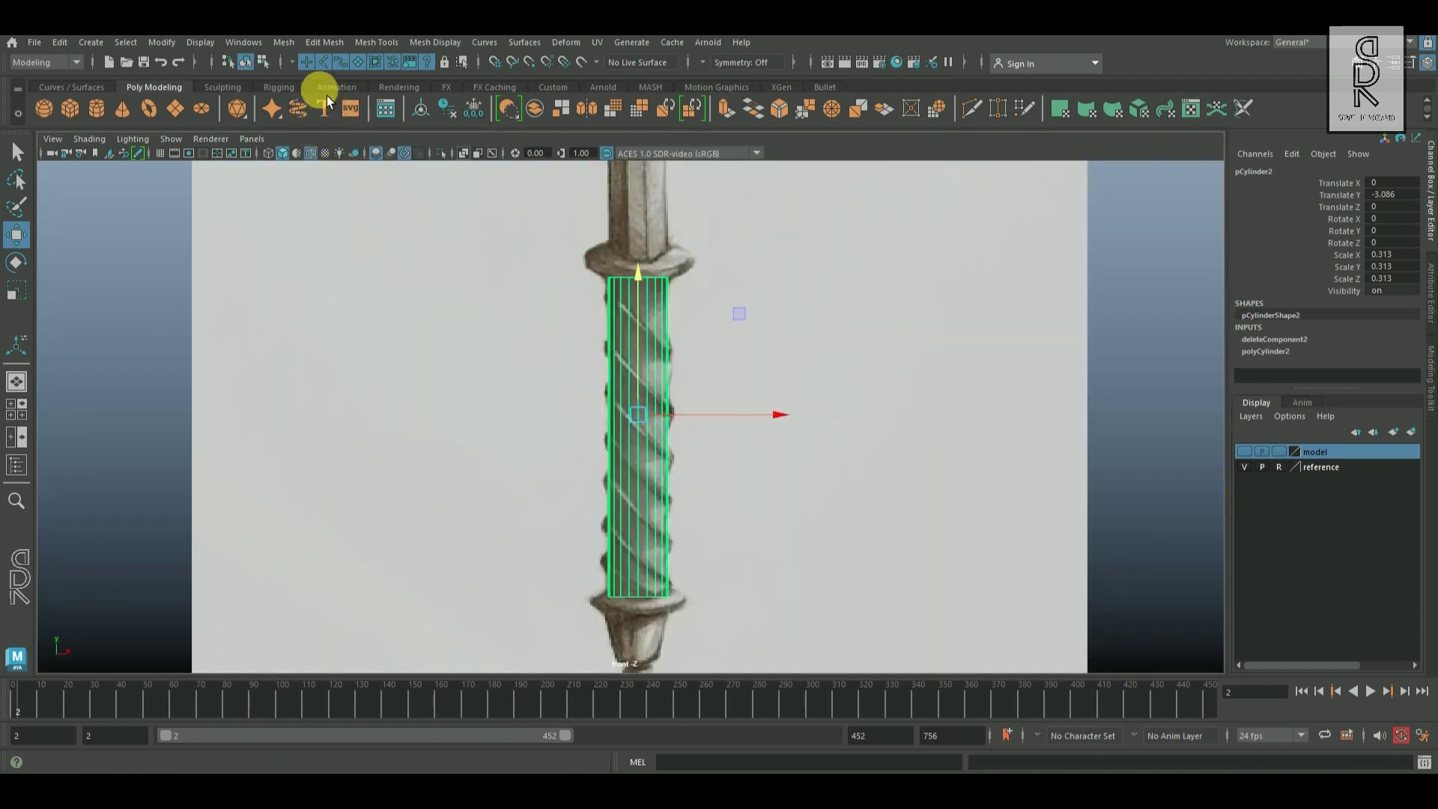
key("w")
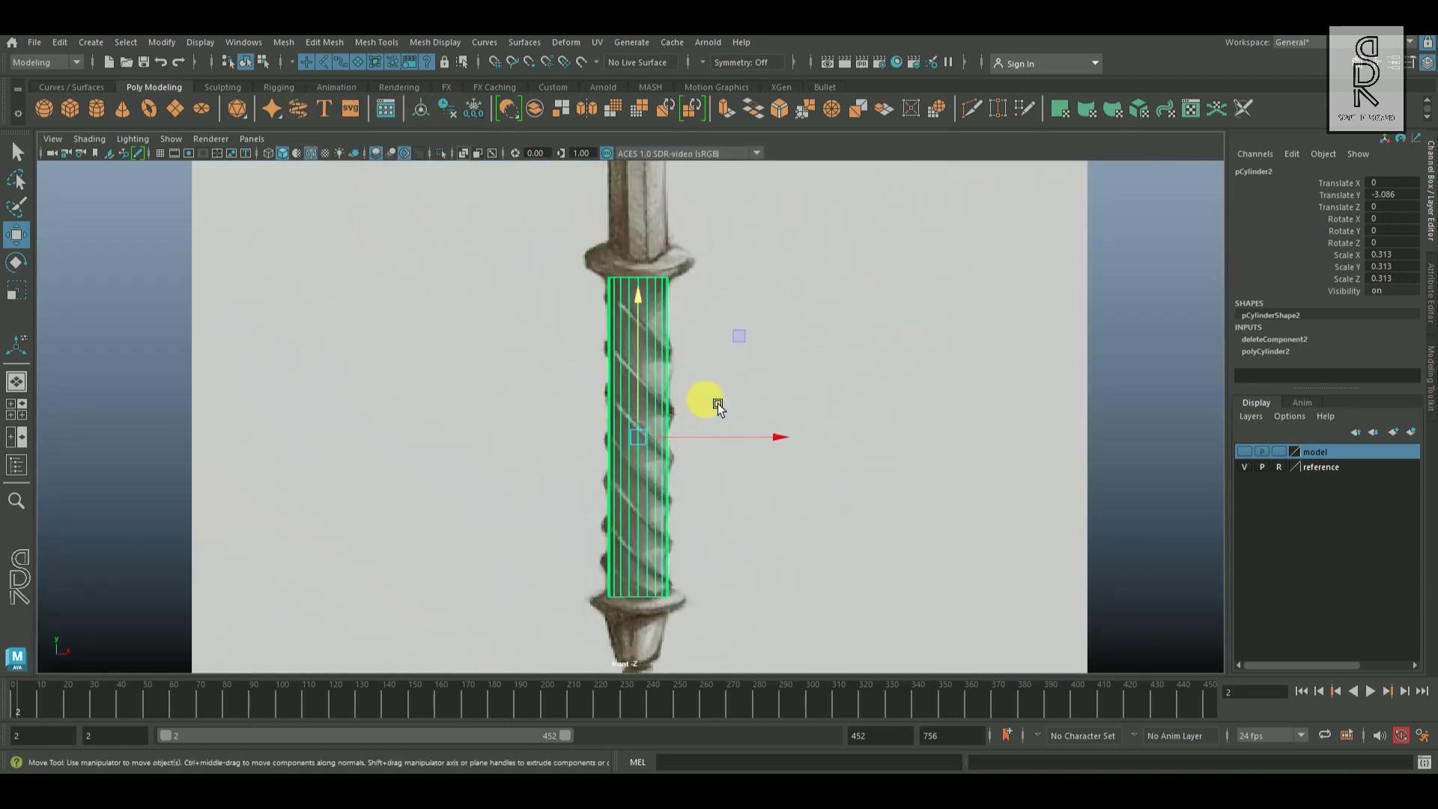
right_click(659, 343, "shift")
right_click_drag(659, 343, 622, 359, "shift")
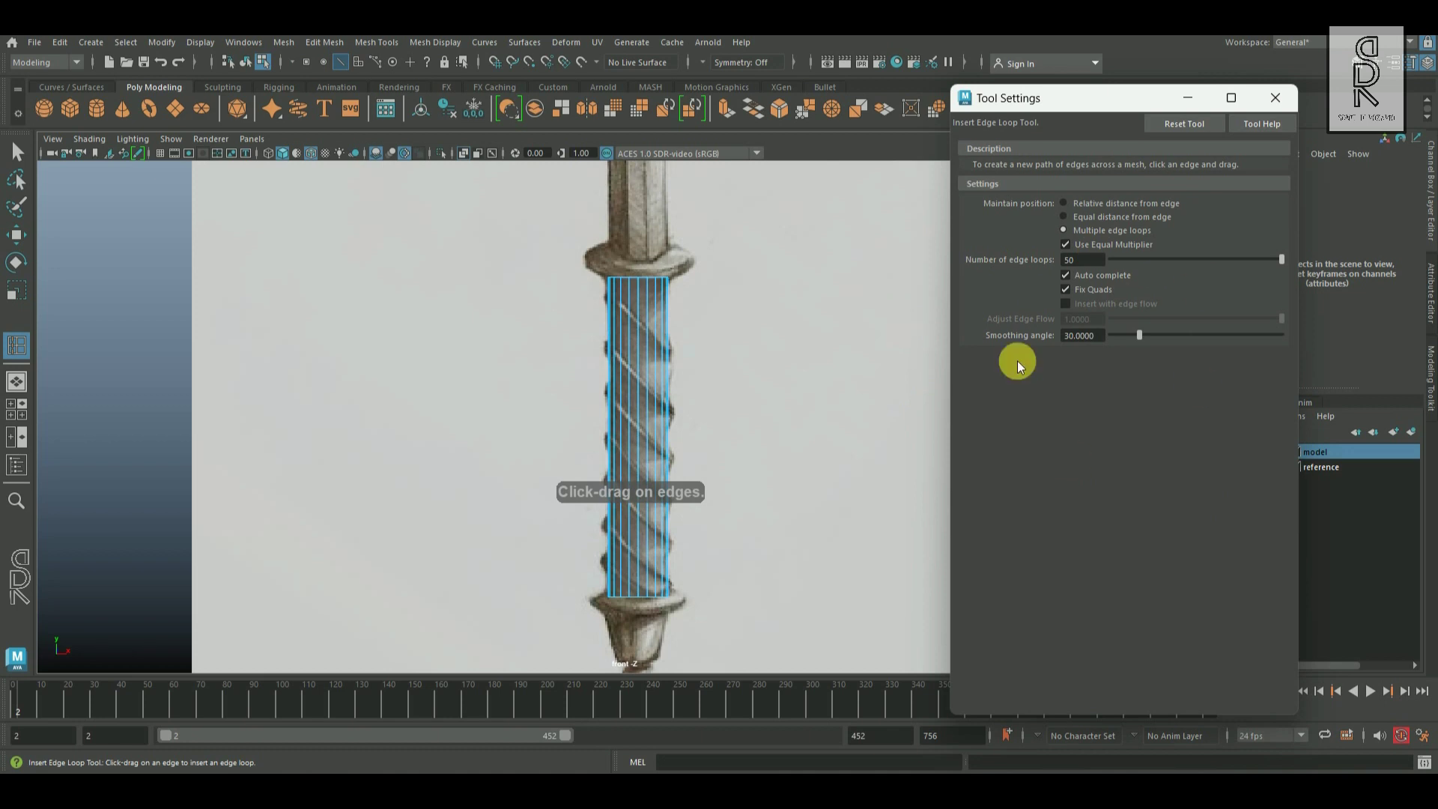
left_click(1201, 126)
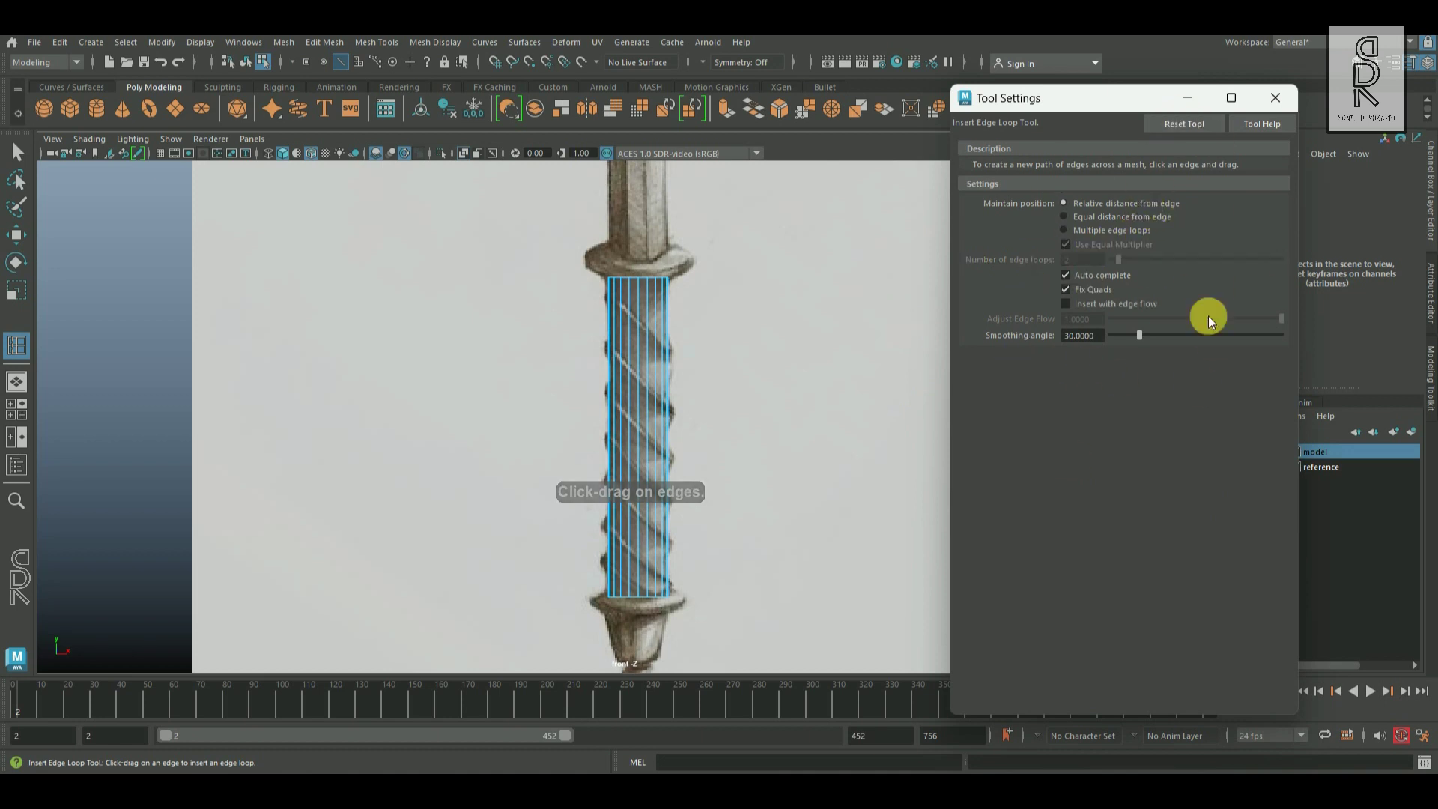
left_click(1084, 231)
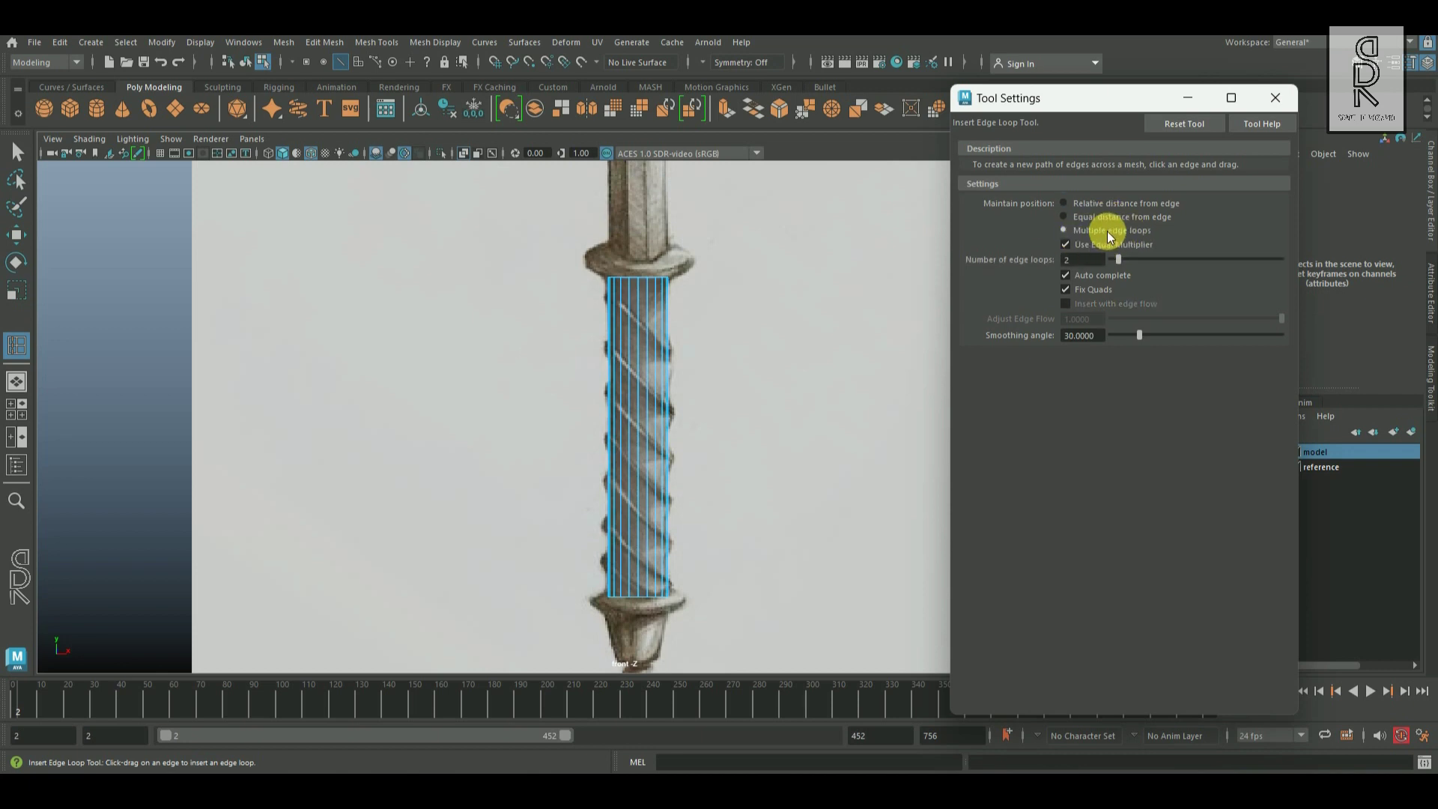
double_click(1095, 261)
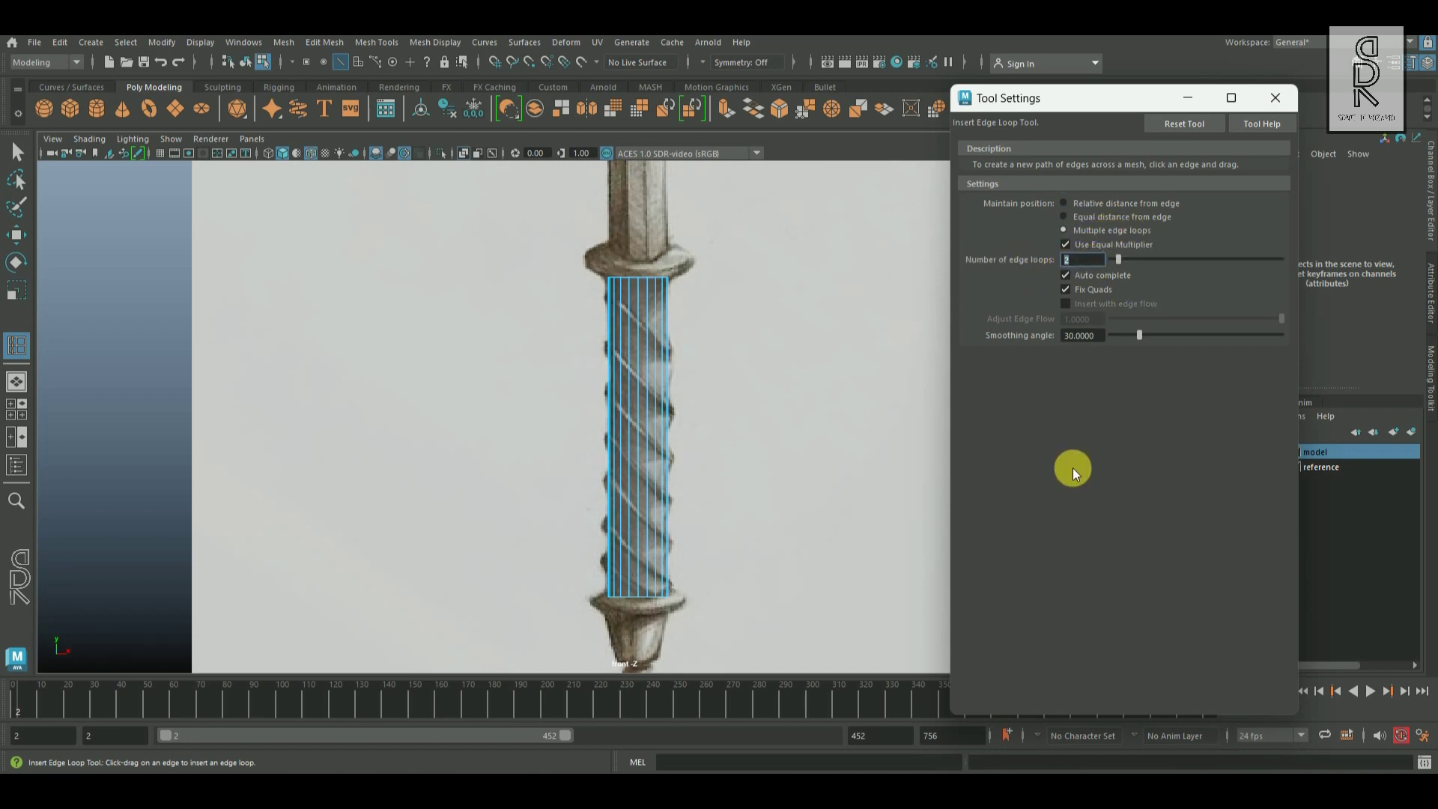
type("50")
left_click(660, 367)
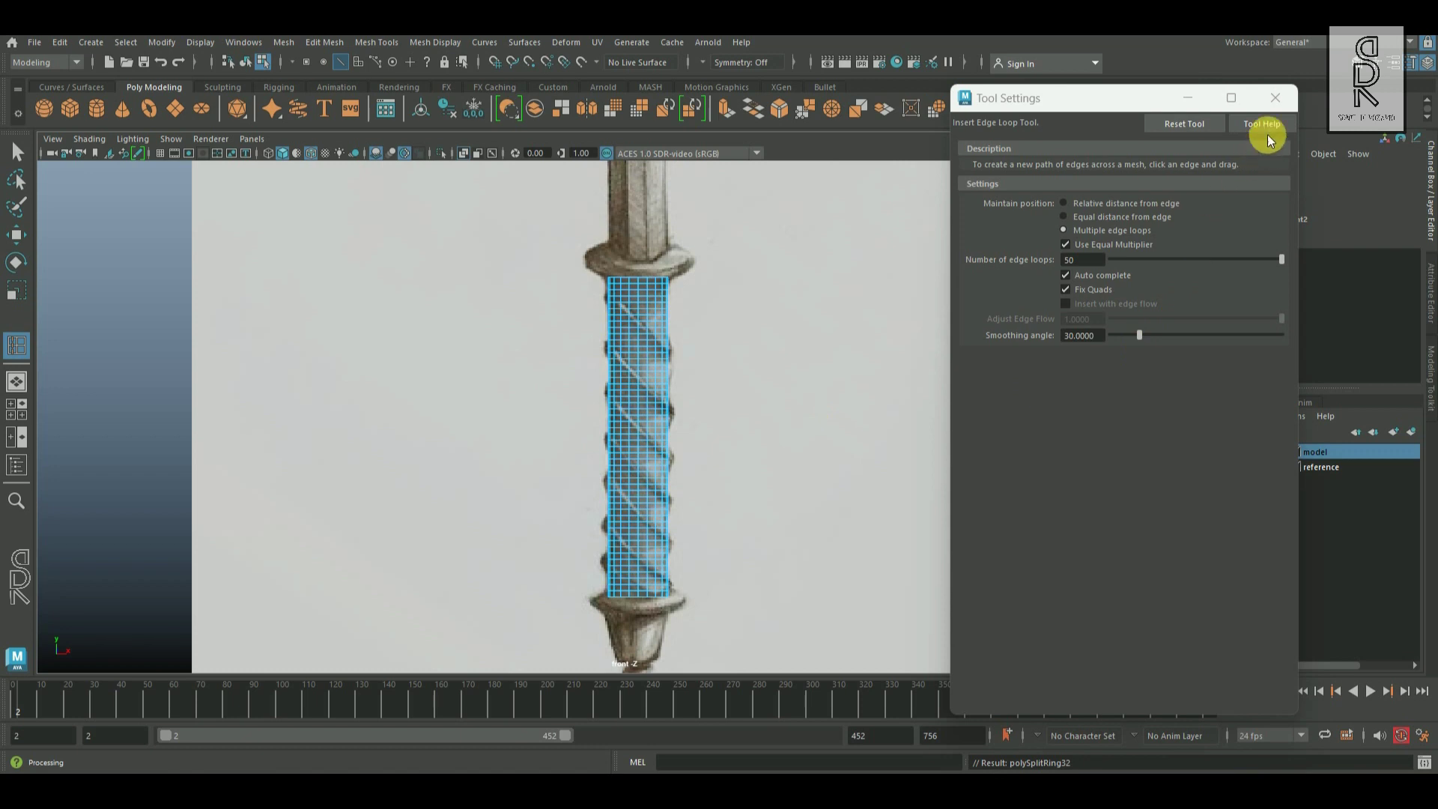
left_click(1285, 100)
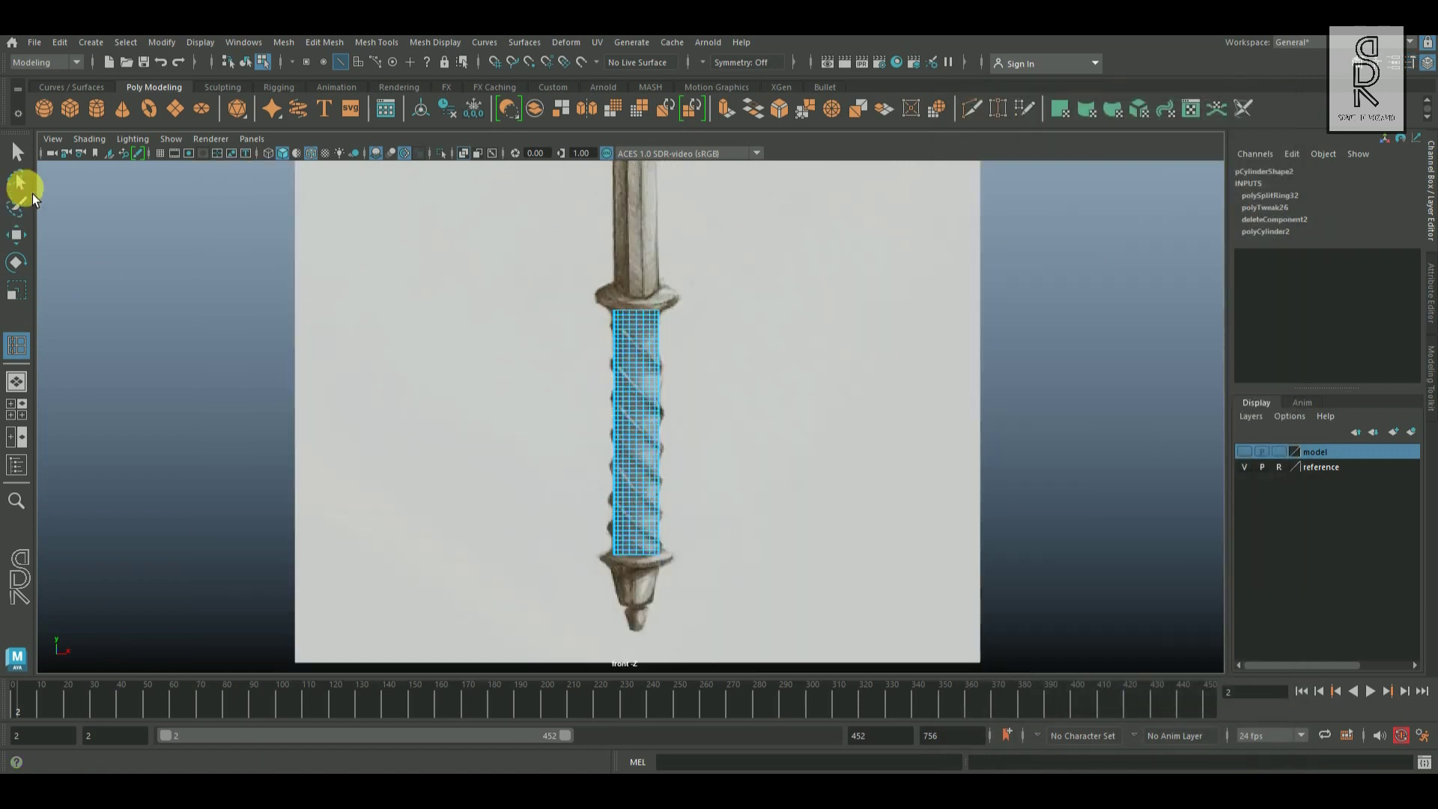
Select all edges of the grip cylinder except its top and bottom borders and save them as a set
left_click(18, 154)
scroll(629, 417, "up", 2)
left_click(642, 389)
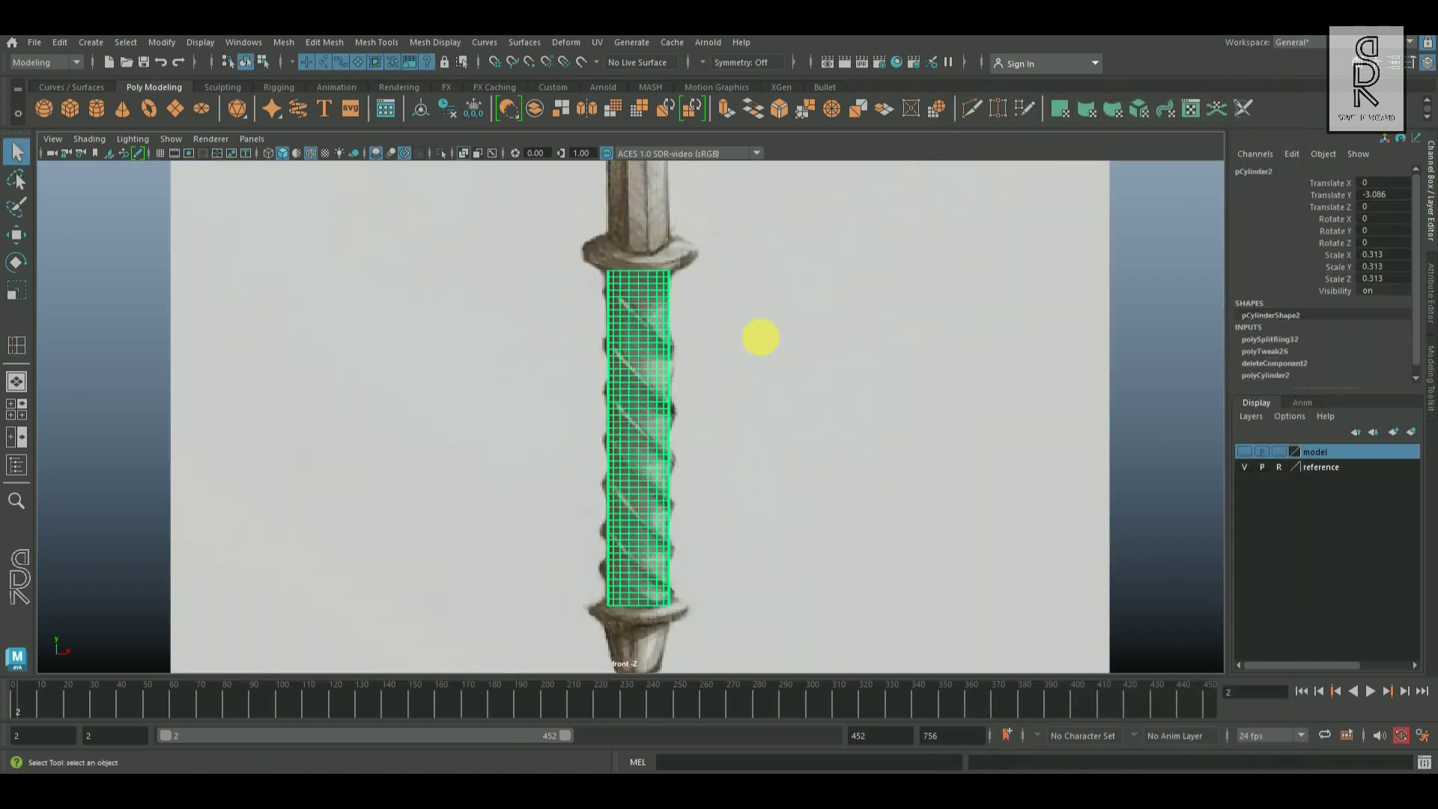
right_click(760, 339)
right_click_drag(761, 340, 766, 271)
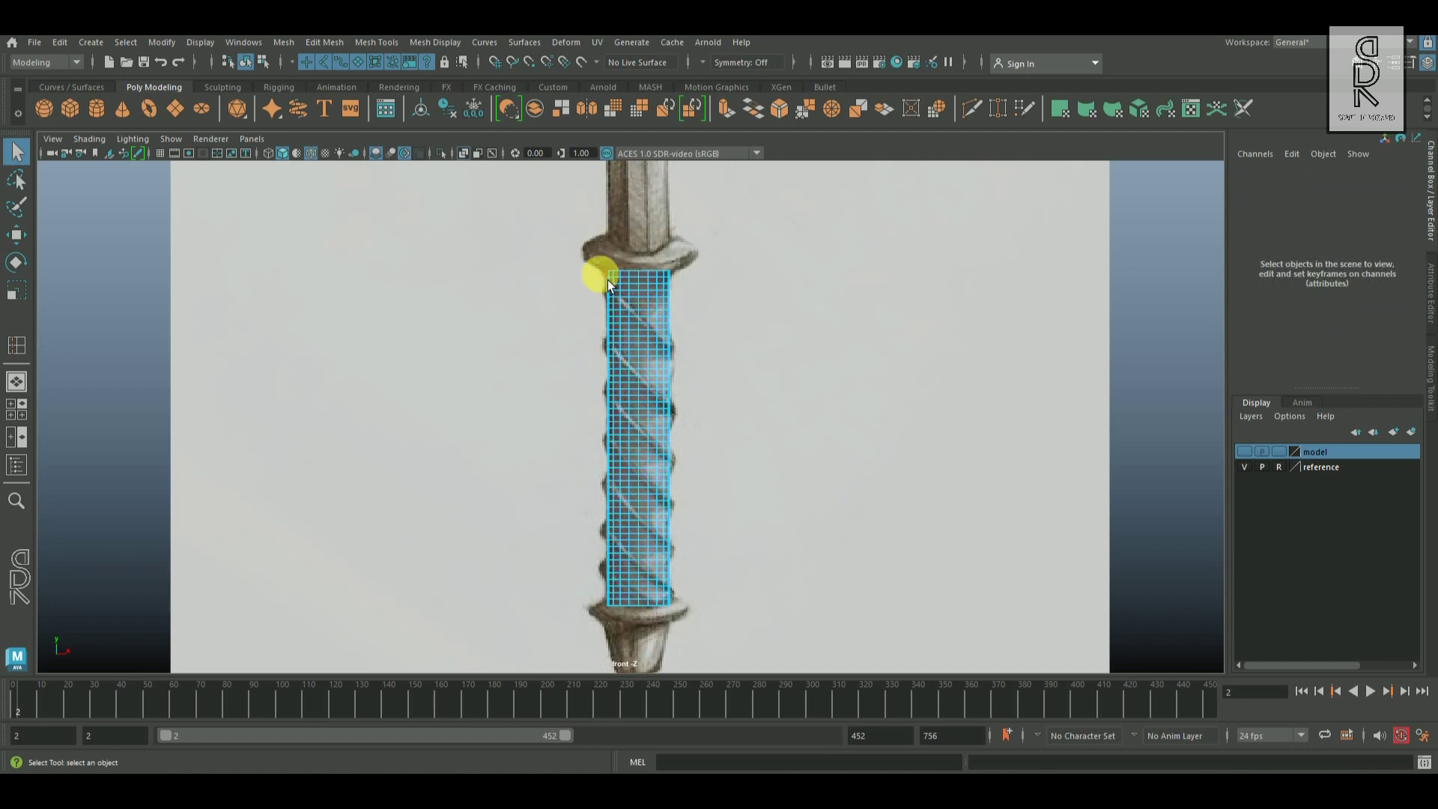
left_click_drag(608, 285, 731, 608)
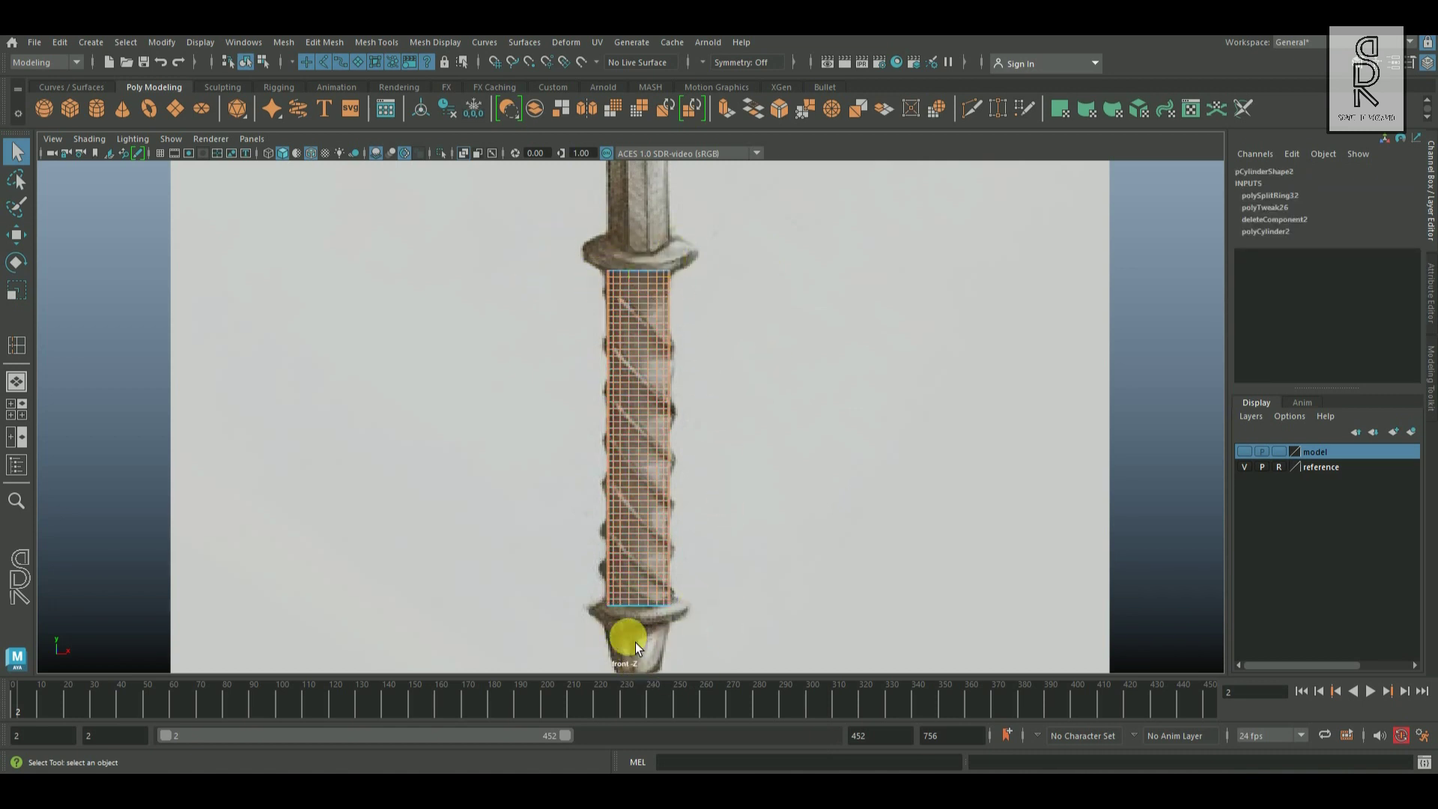
left_click(96, 44)
mouse_move(151, 395)
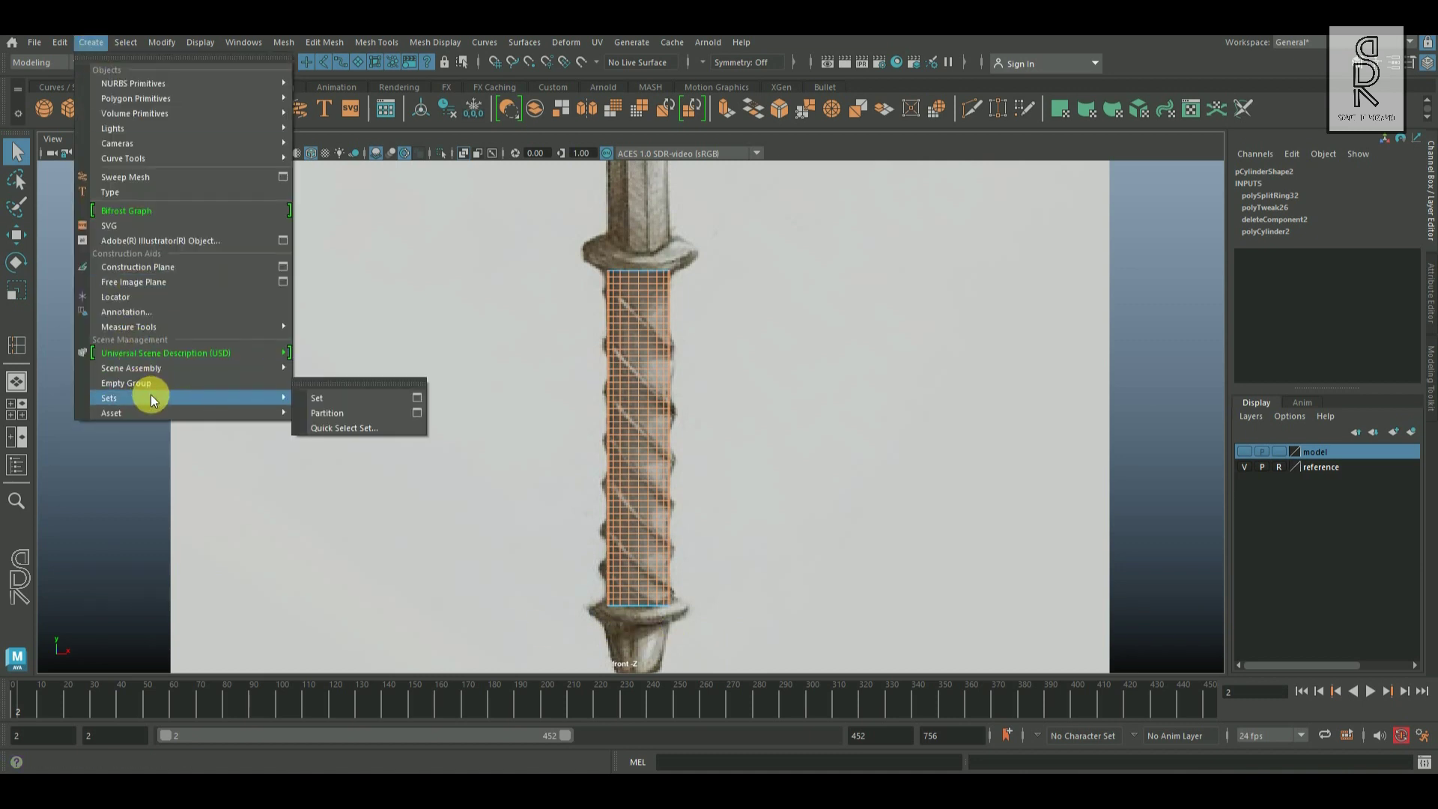
left_click(354, 399)
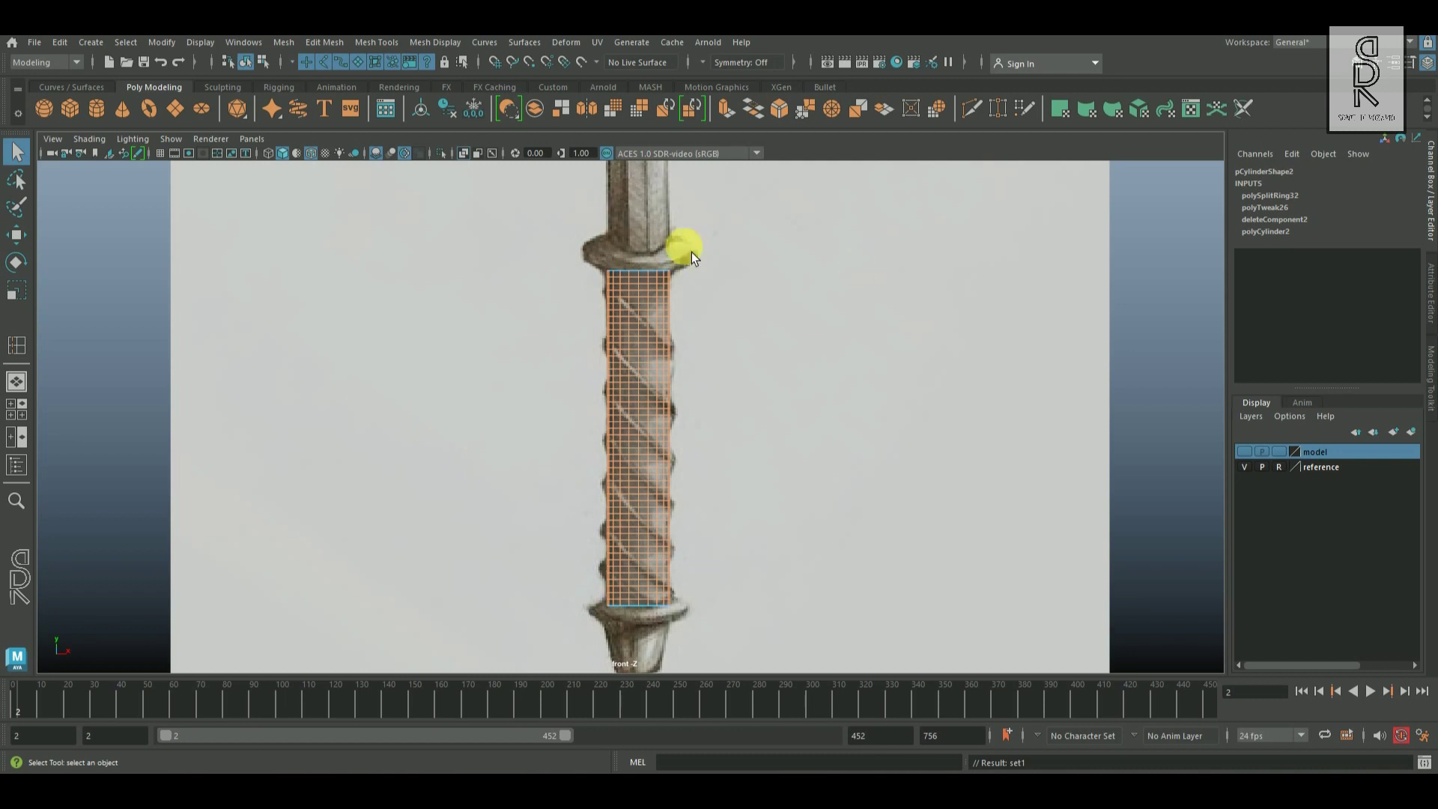
Show the Outliner, clear the selection and reselect the stored edges through the set's members
left_click(23, 470)
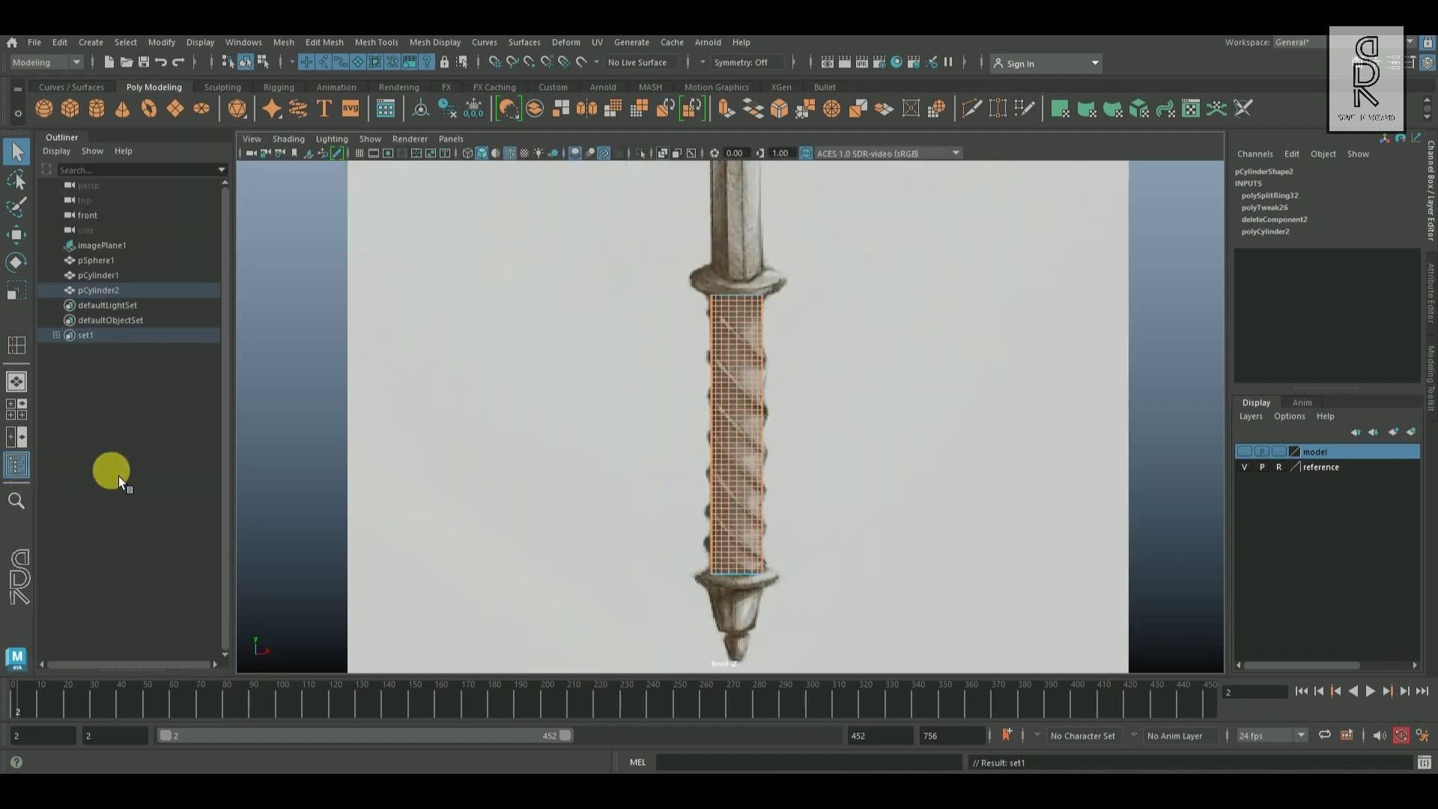
left_click(273, 392)
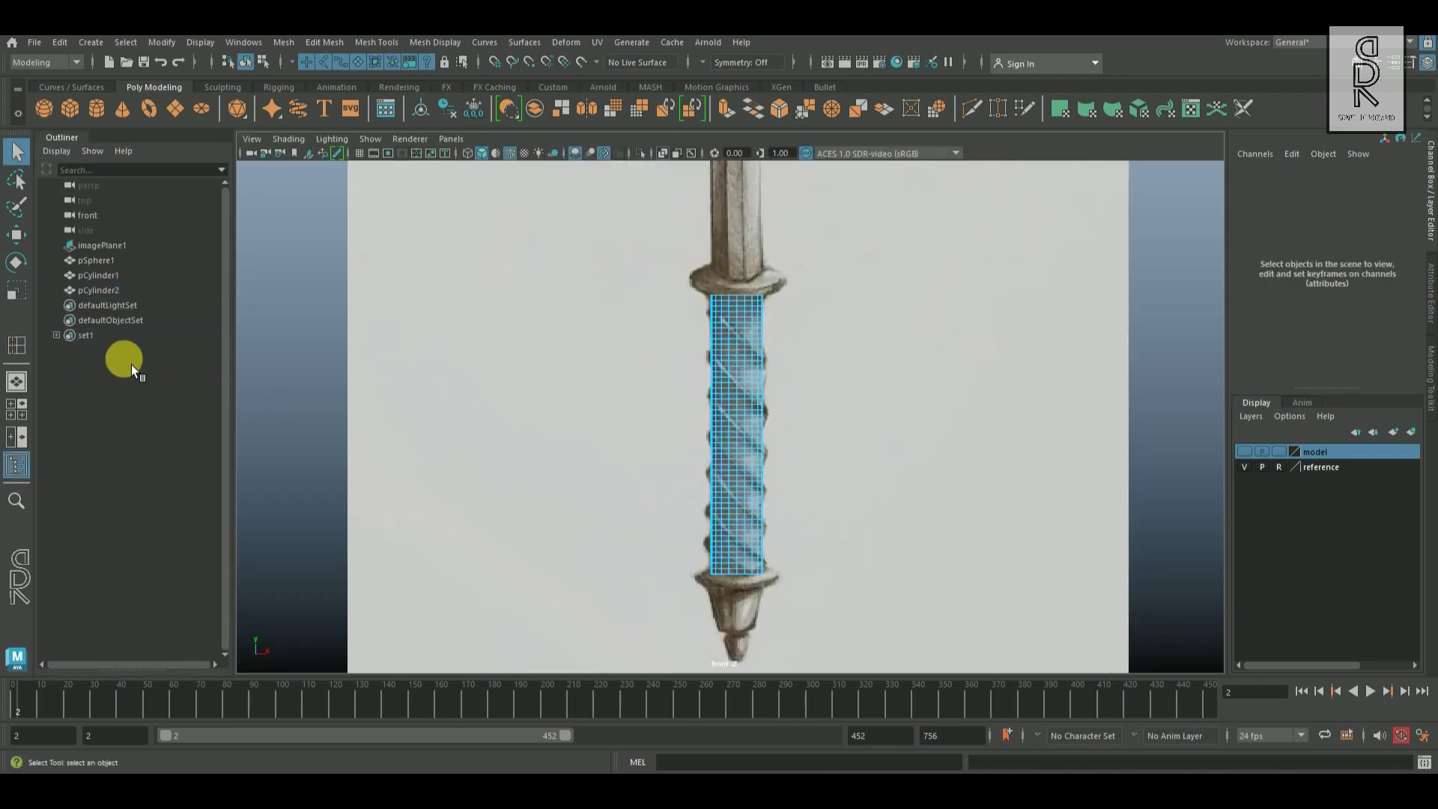
left_click(111, 336)
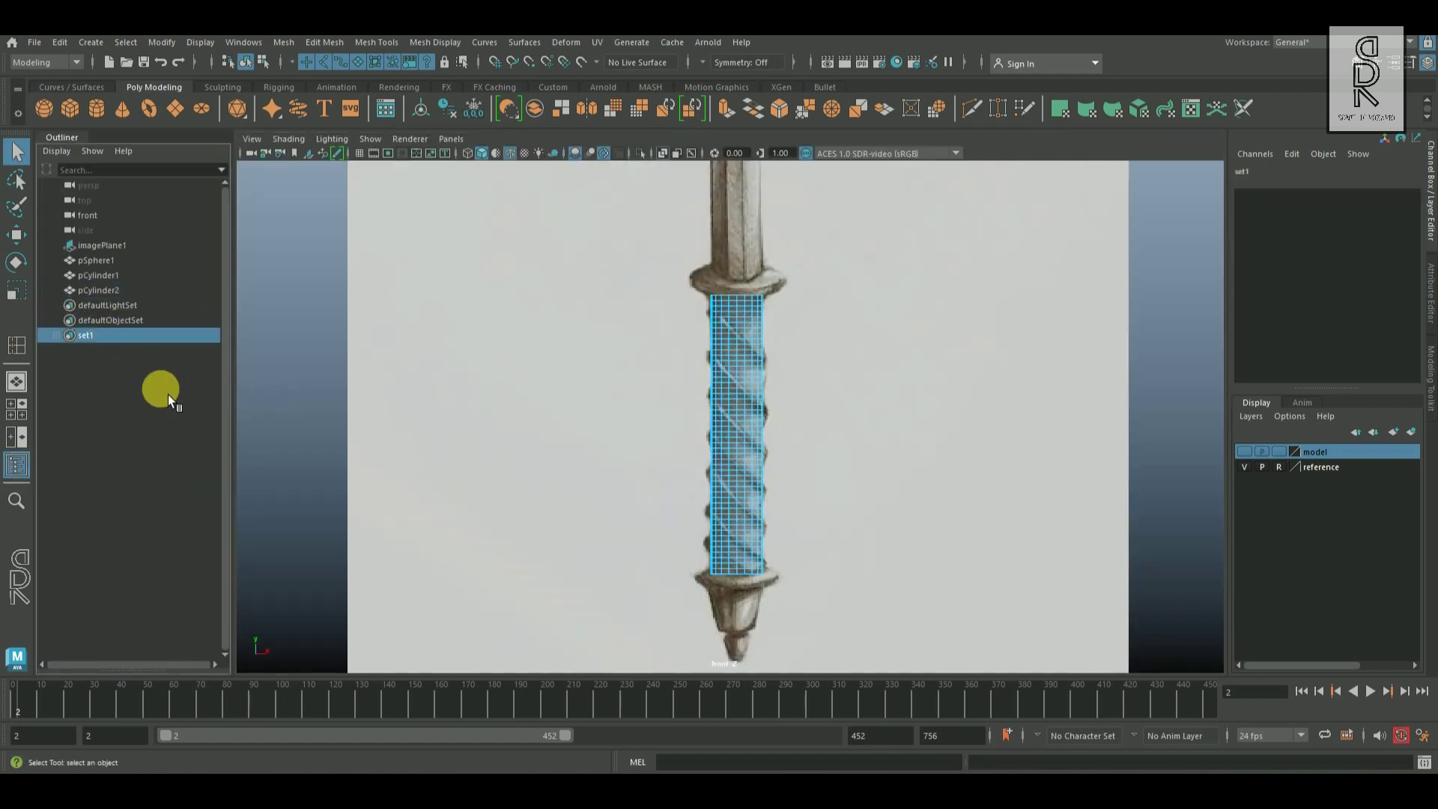
right_click(98, 338)
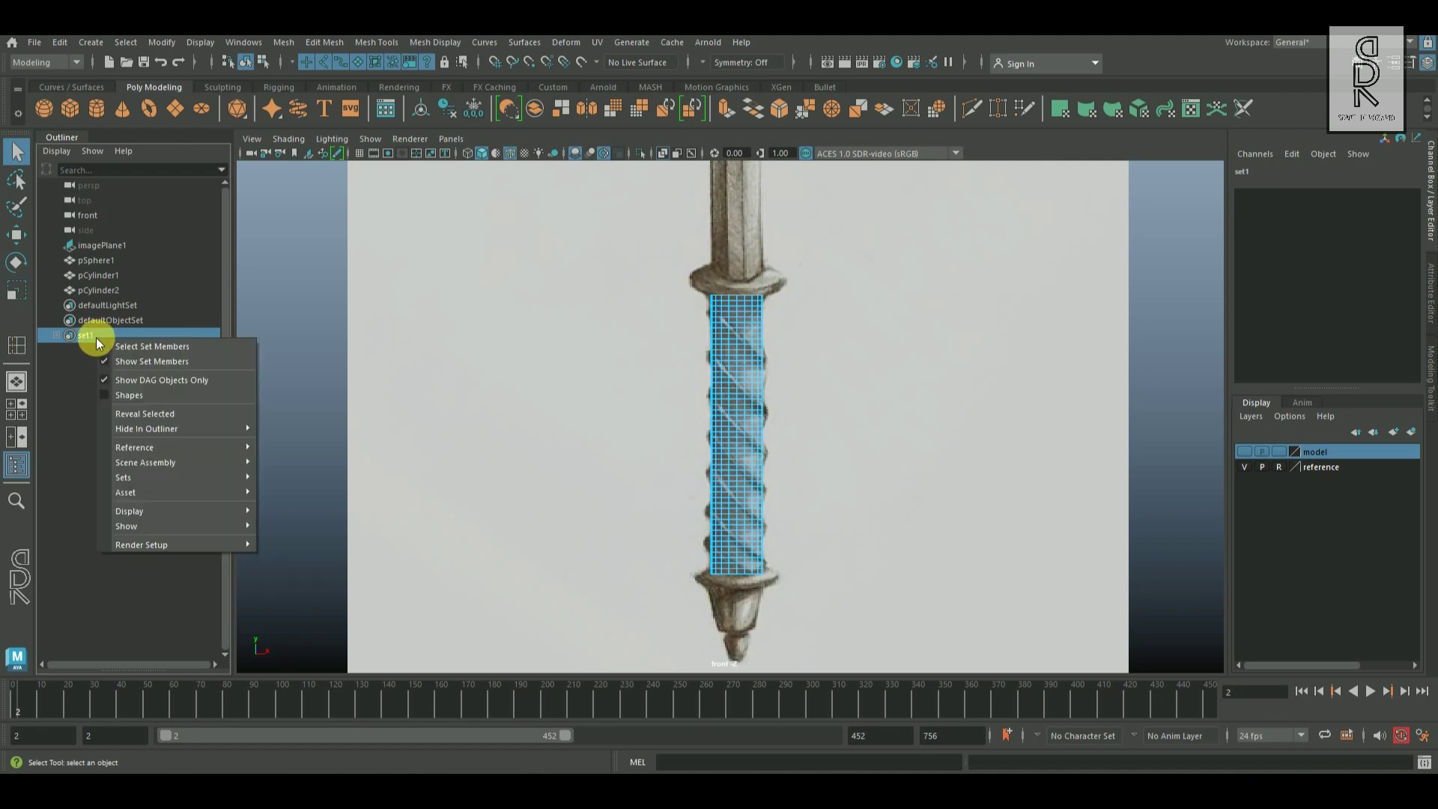
left_click(136, 346)
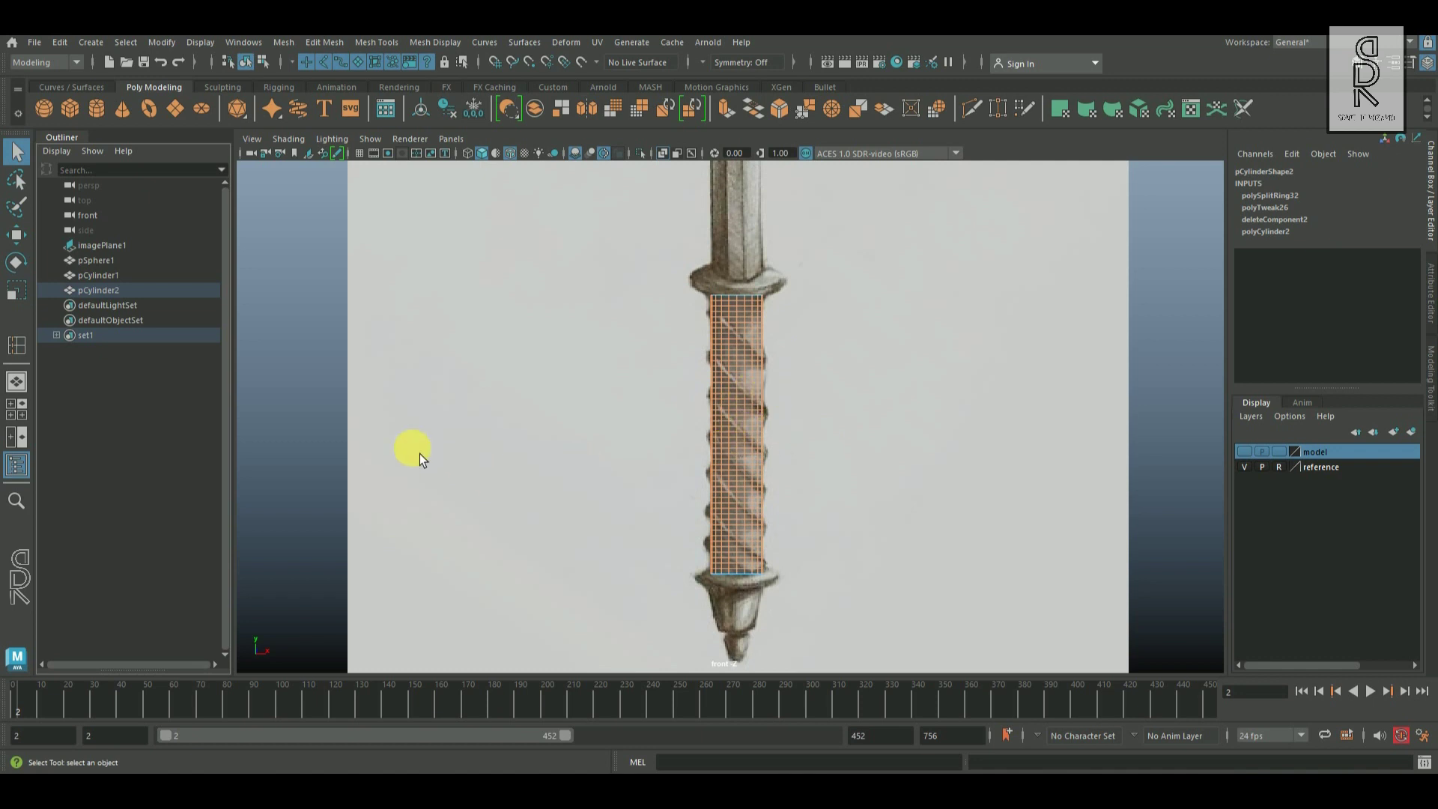
Select all faces of the grip cylinder, poke them, return to object selection and clear the selection
left_click(304, 354)
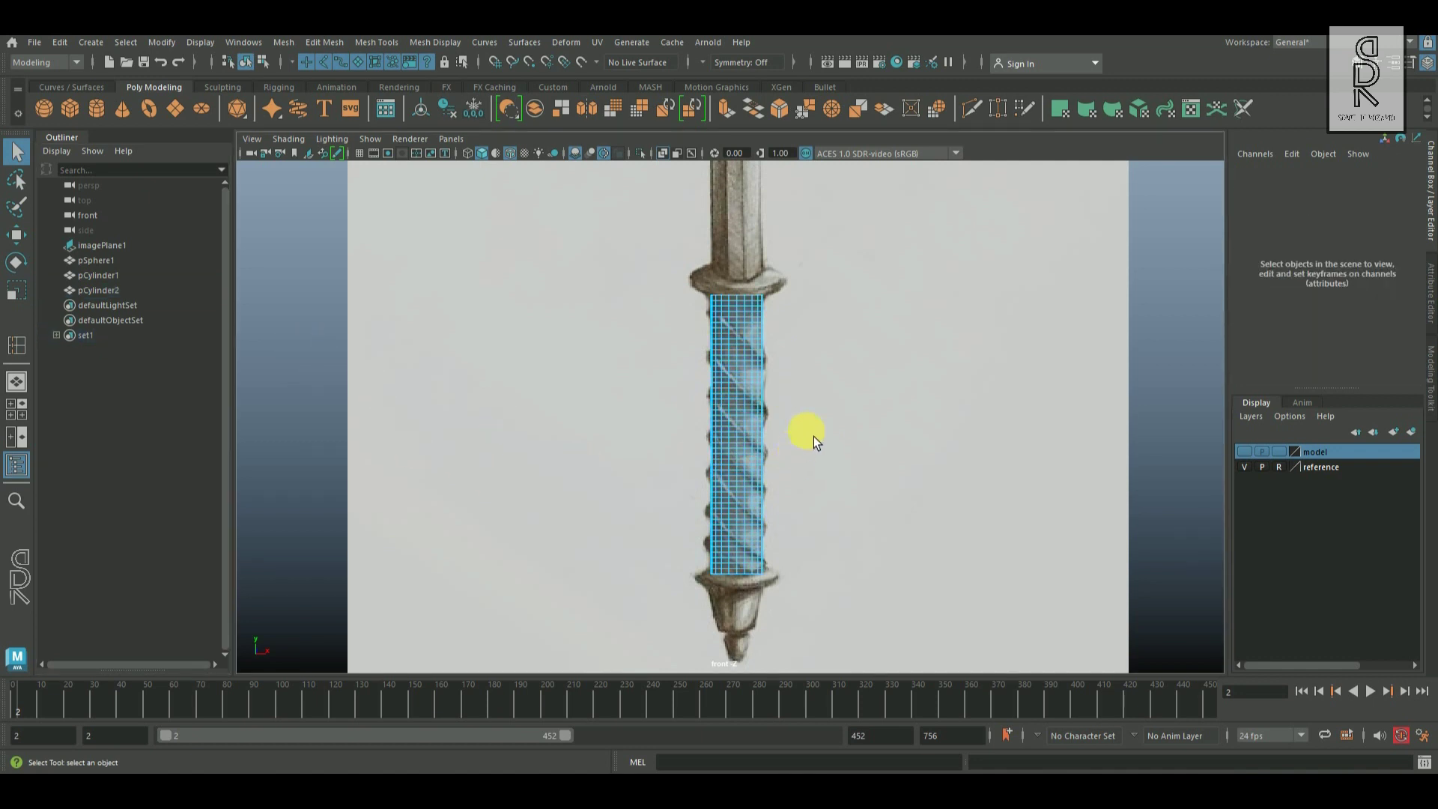
left_click(743, 340)
right_click_drag(743, 340, 706, 320)
left_click_drag(829, 563, 835, 575)
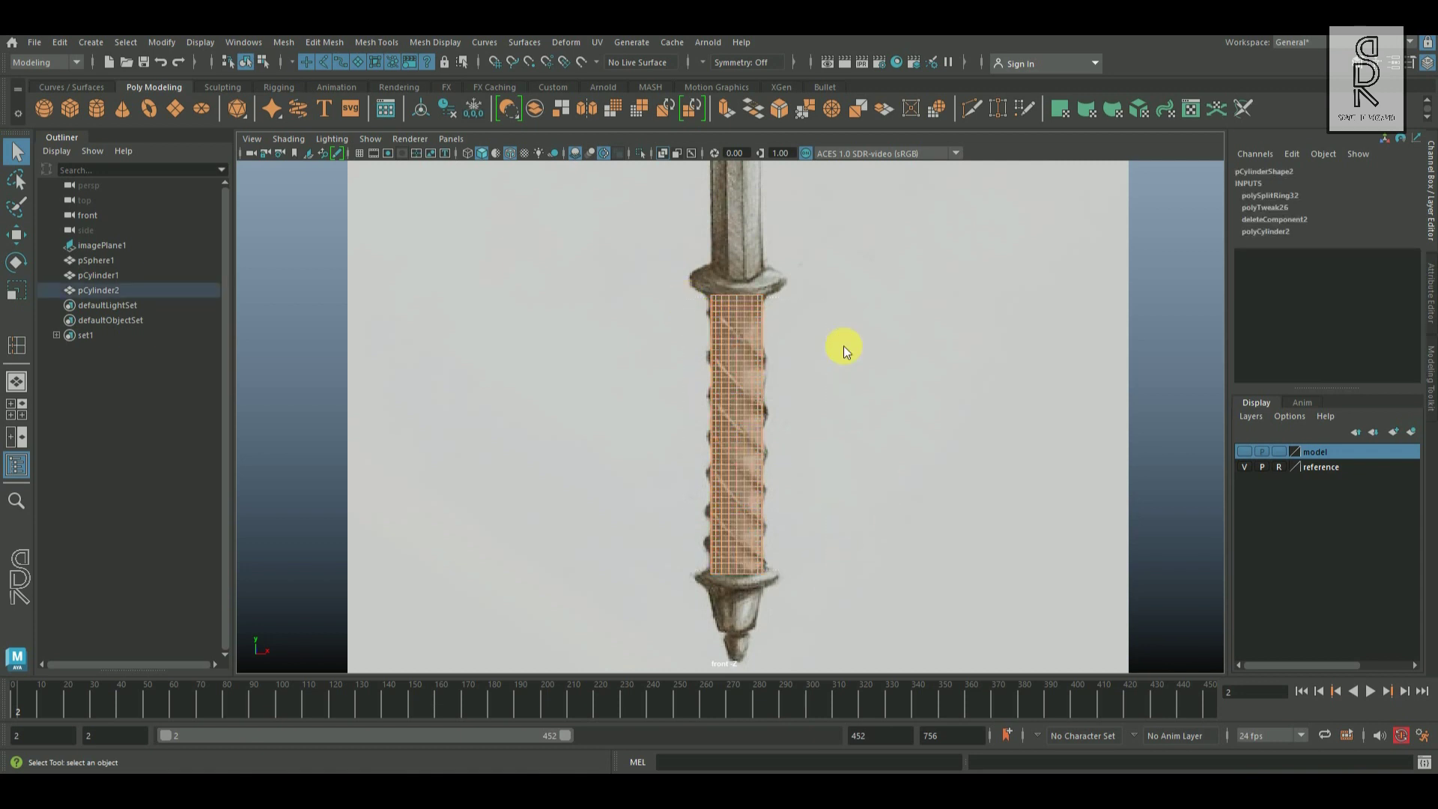
right_click_drag(843, 346, 910, 326, "shift")
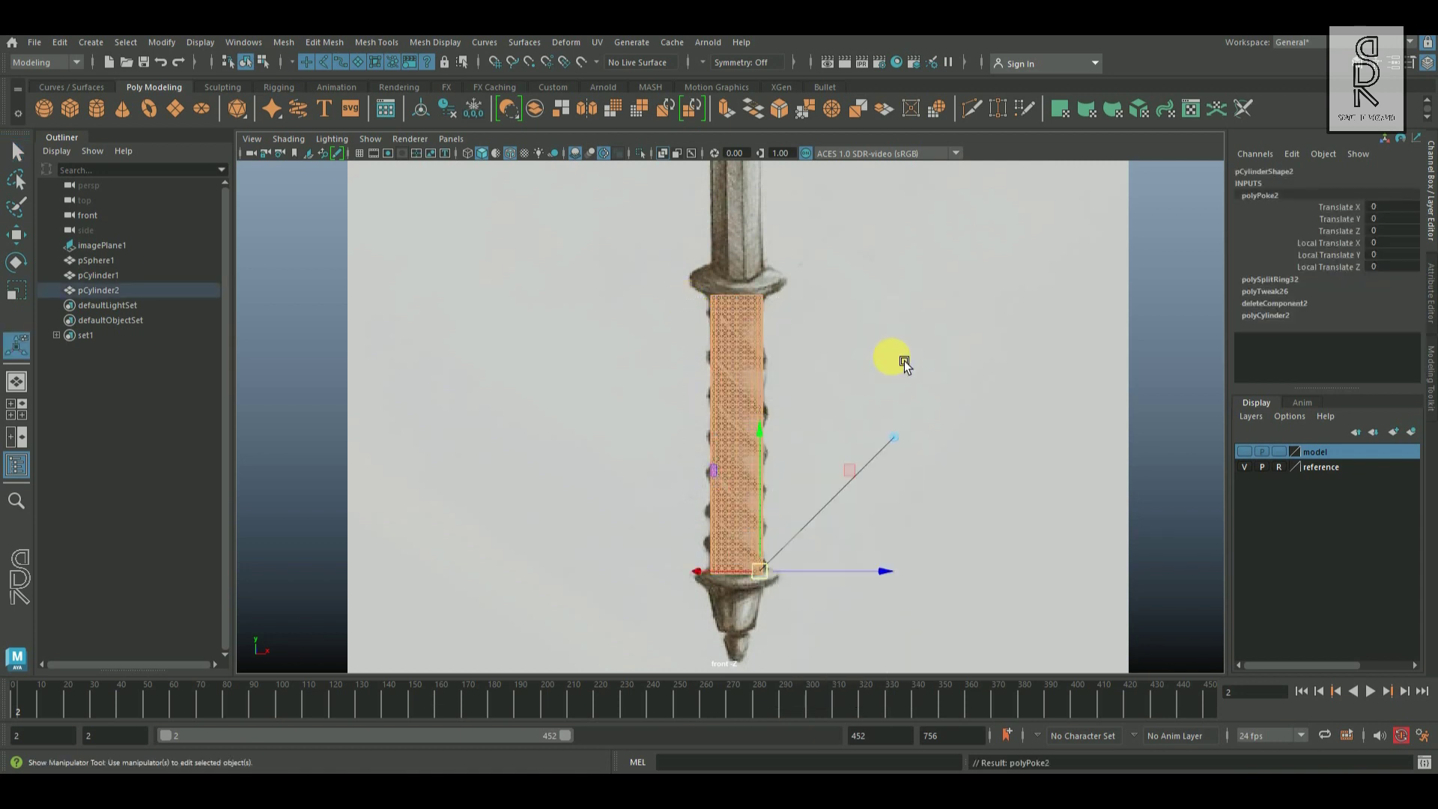
right_click_drag(745, 336, 784, 310)
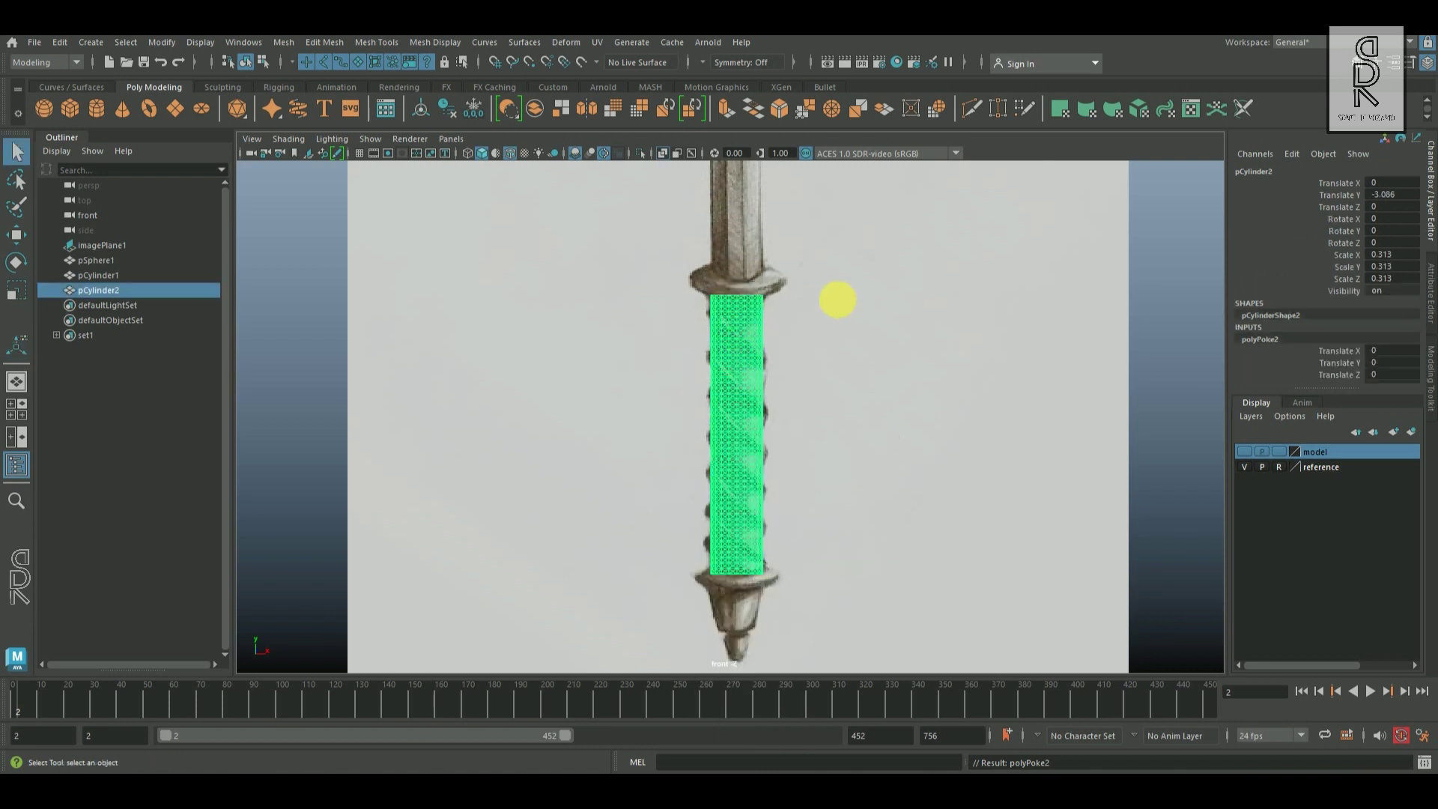
left_click(1135, 339)
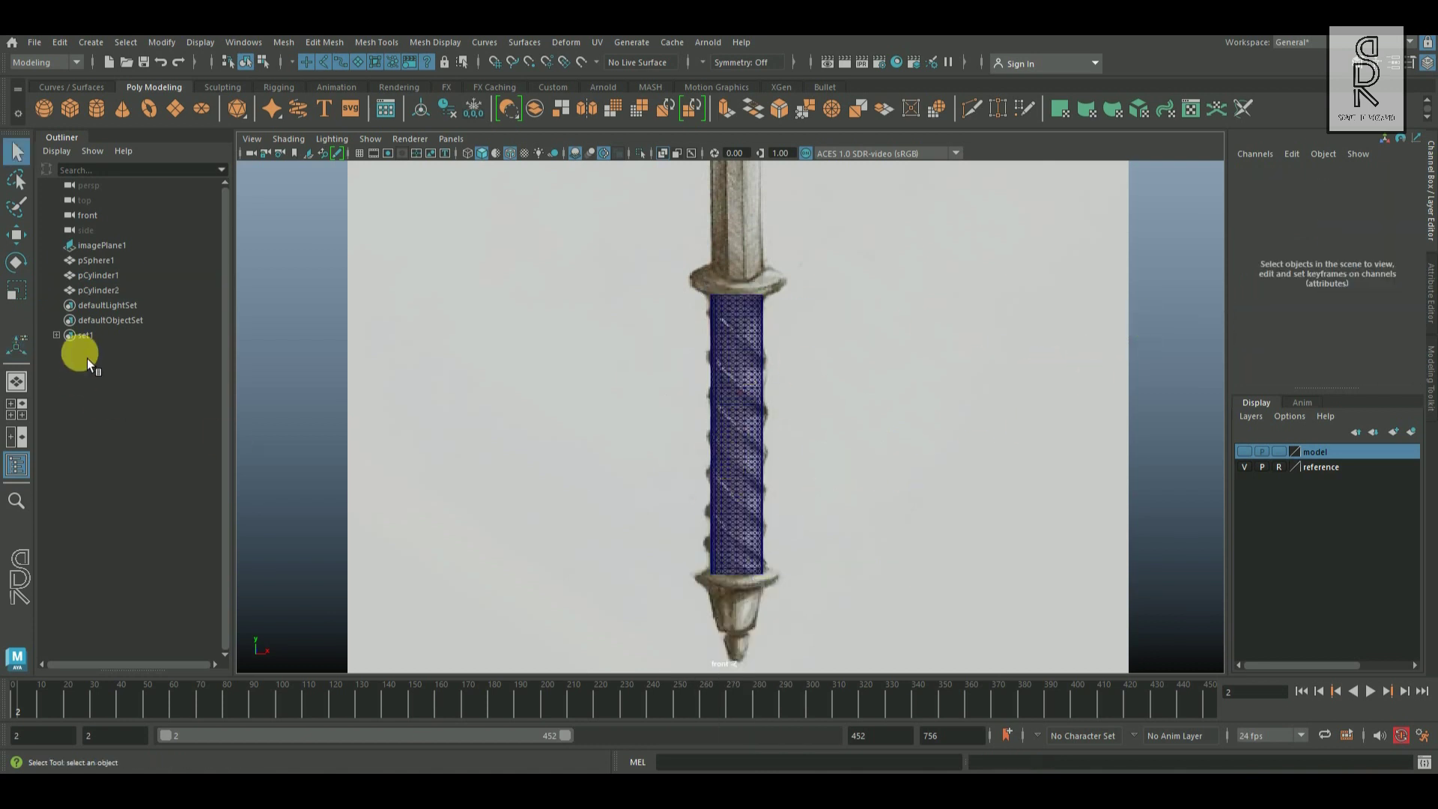
Reselect the stored edges through the set's members, delete them from the poked cylinder and return to object selection in the perspective view
left_click(89, 336)
right_click(93, 337)
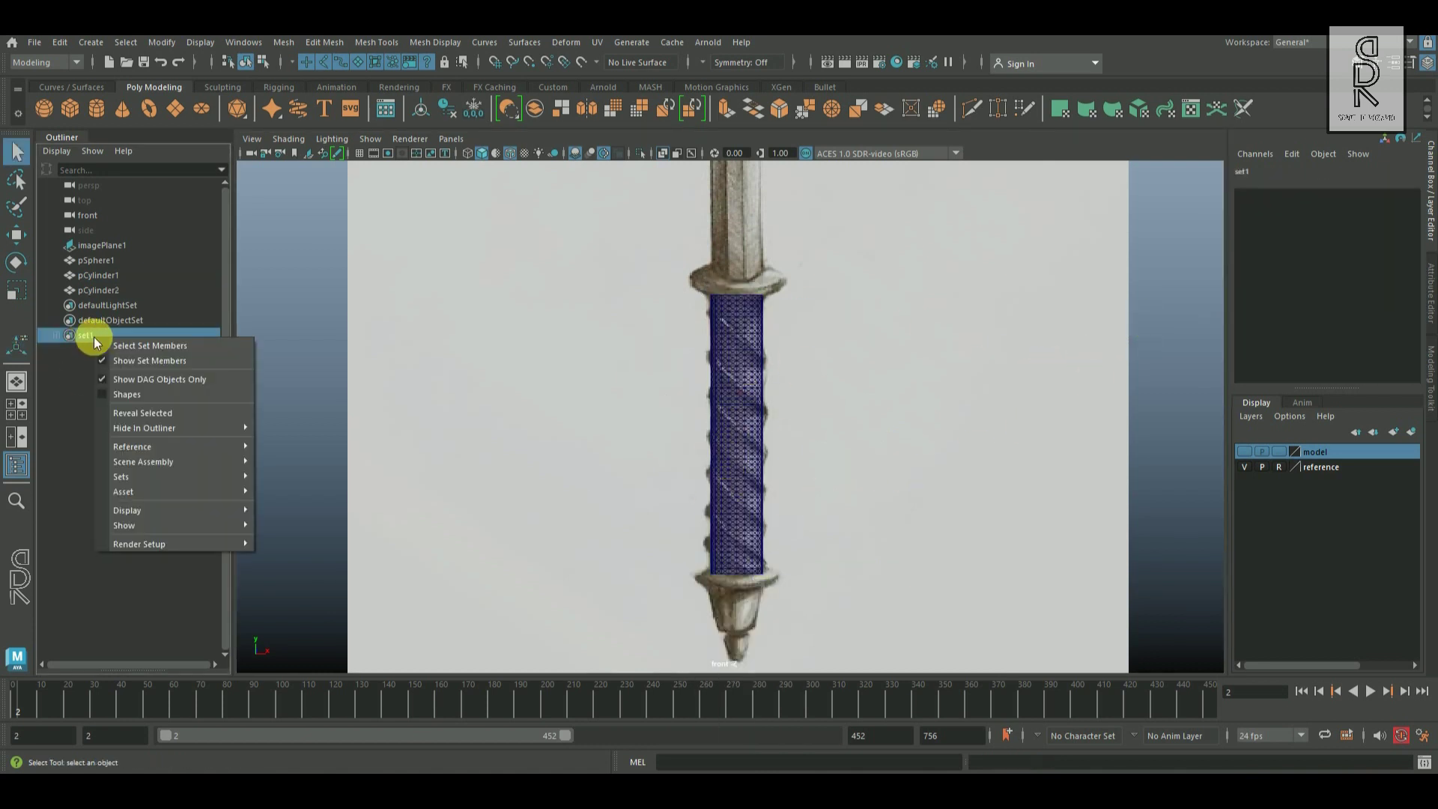
left_click(131, 345)
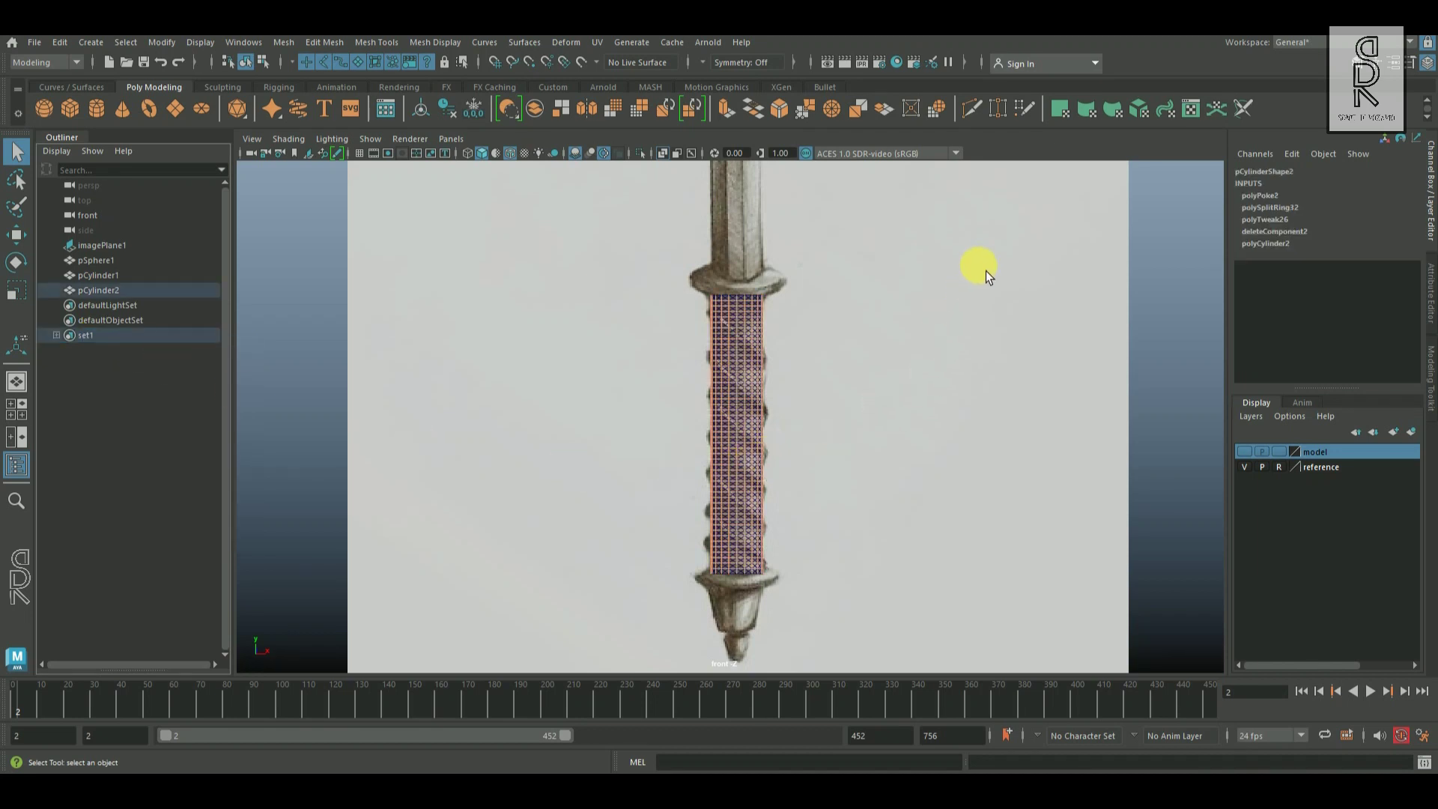
right_click_drag(981, 259, 848, 307, "shift")
scroll(799, 456, "up", 3)
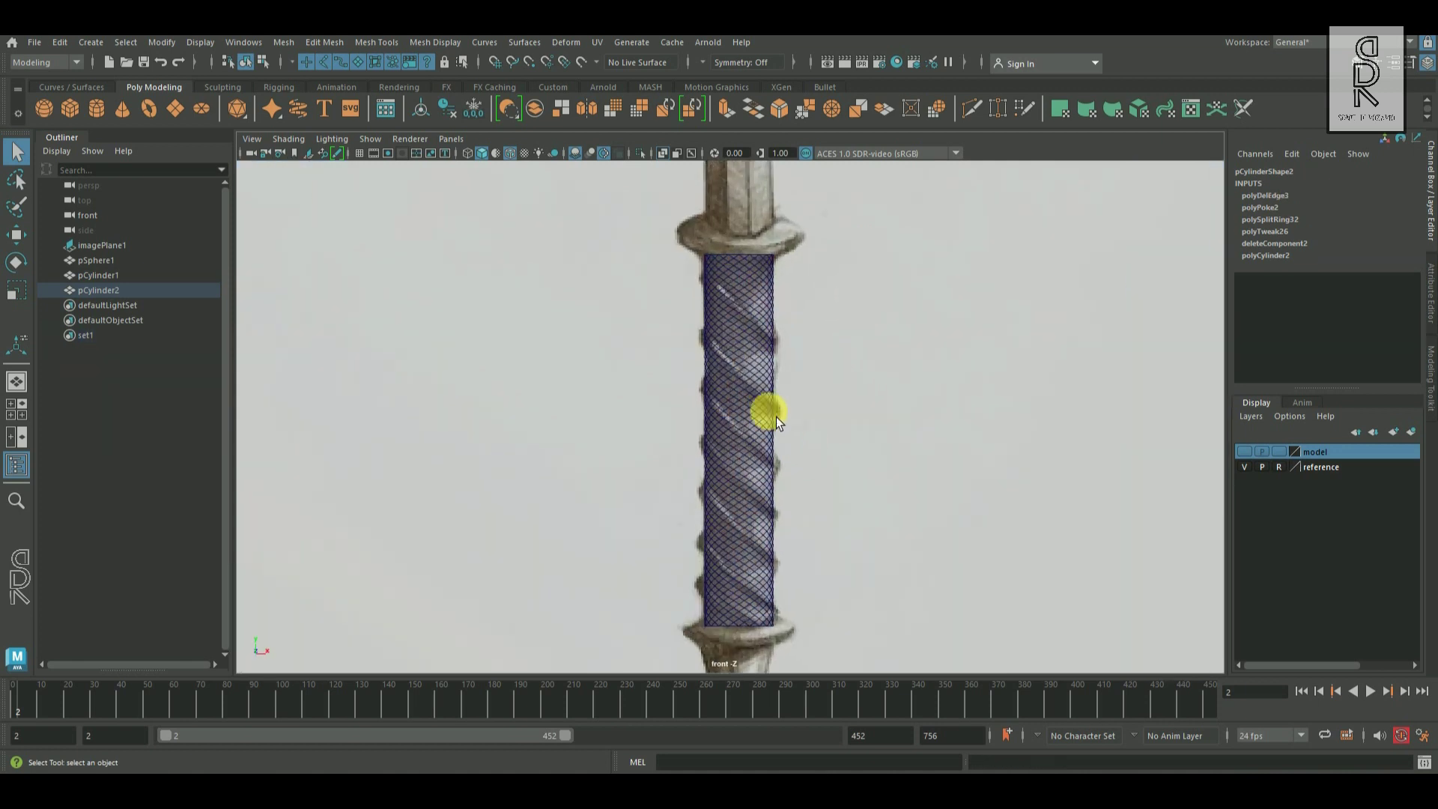
key("space")
key("space")
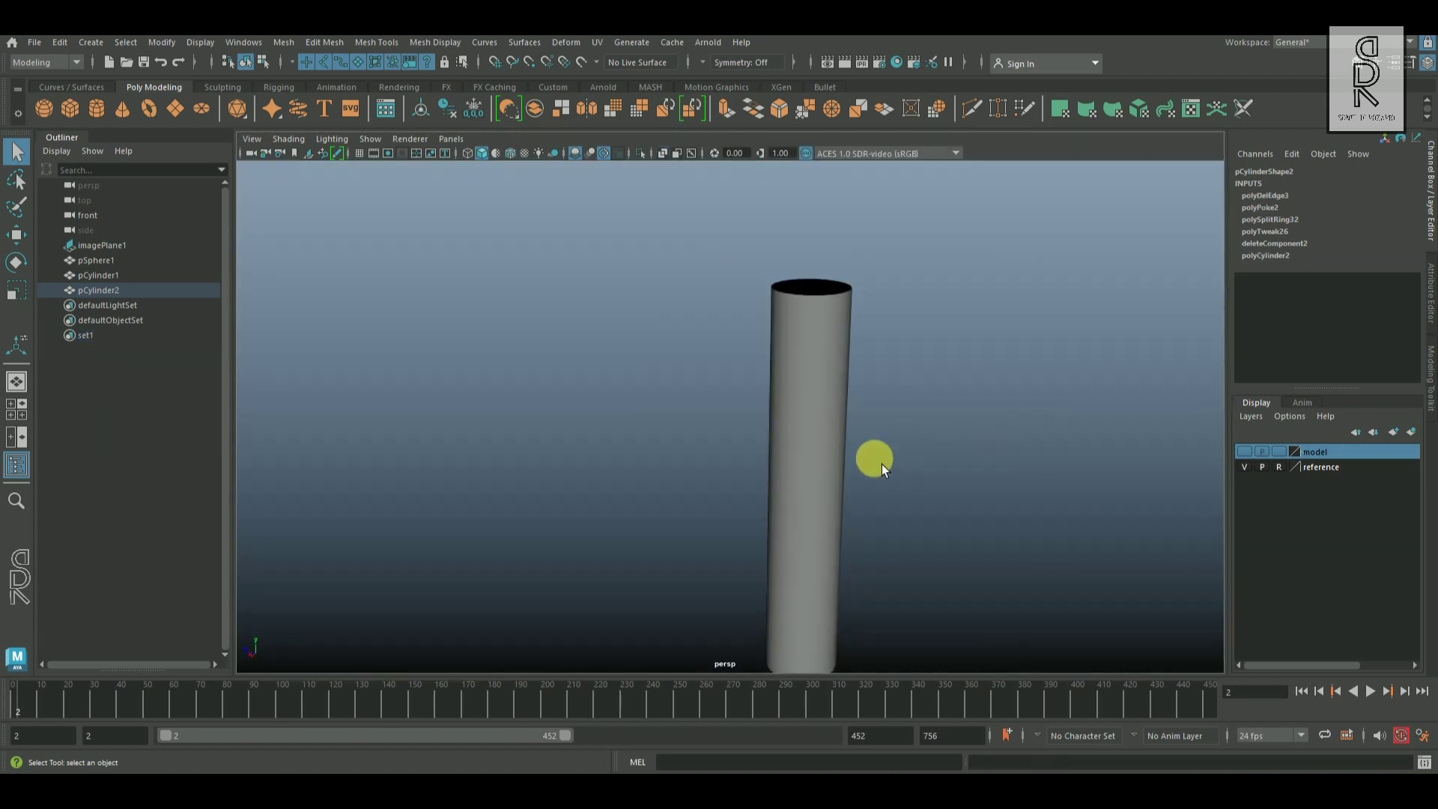
key("F8")
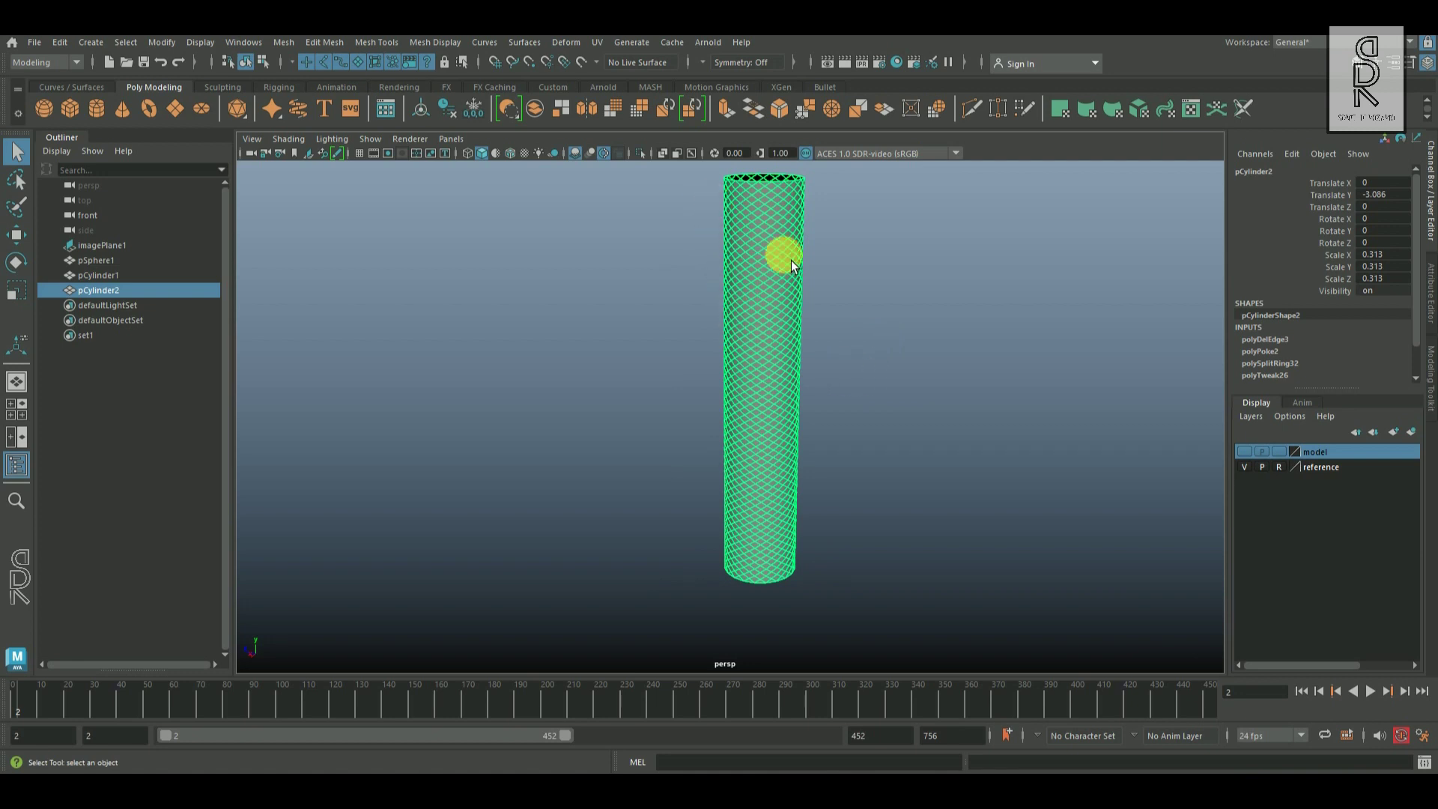
In the front view, select the diagonal face loops of the grip cylinder that follow the spiral ridges in the reference image
key("space")
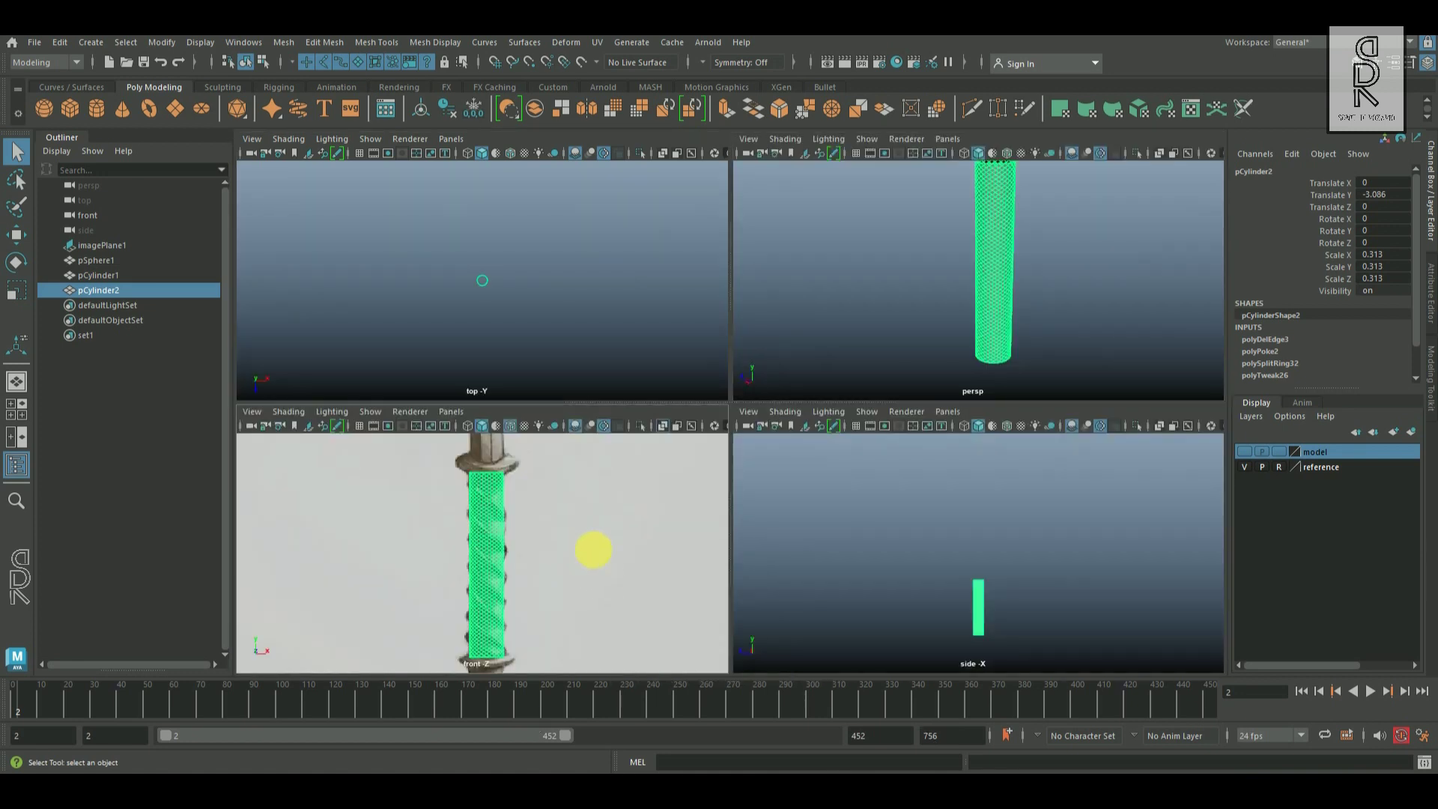
key("space")
left_click(977, 460)
scroll(977, 459, "up", 4)
right_click_drag(671, 365, 664, 361)
double_click(653, 366, "shift")
right_click_drag(1026, 584, 955, 524, "alt")
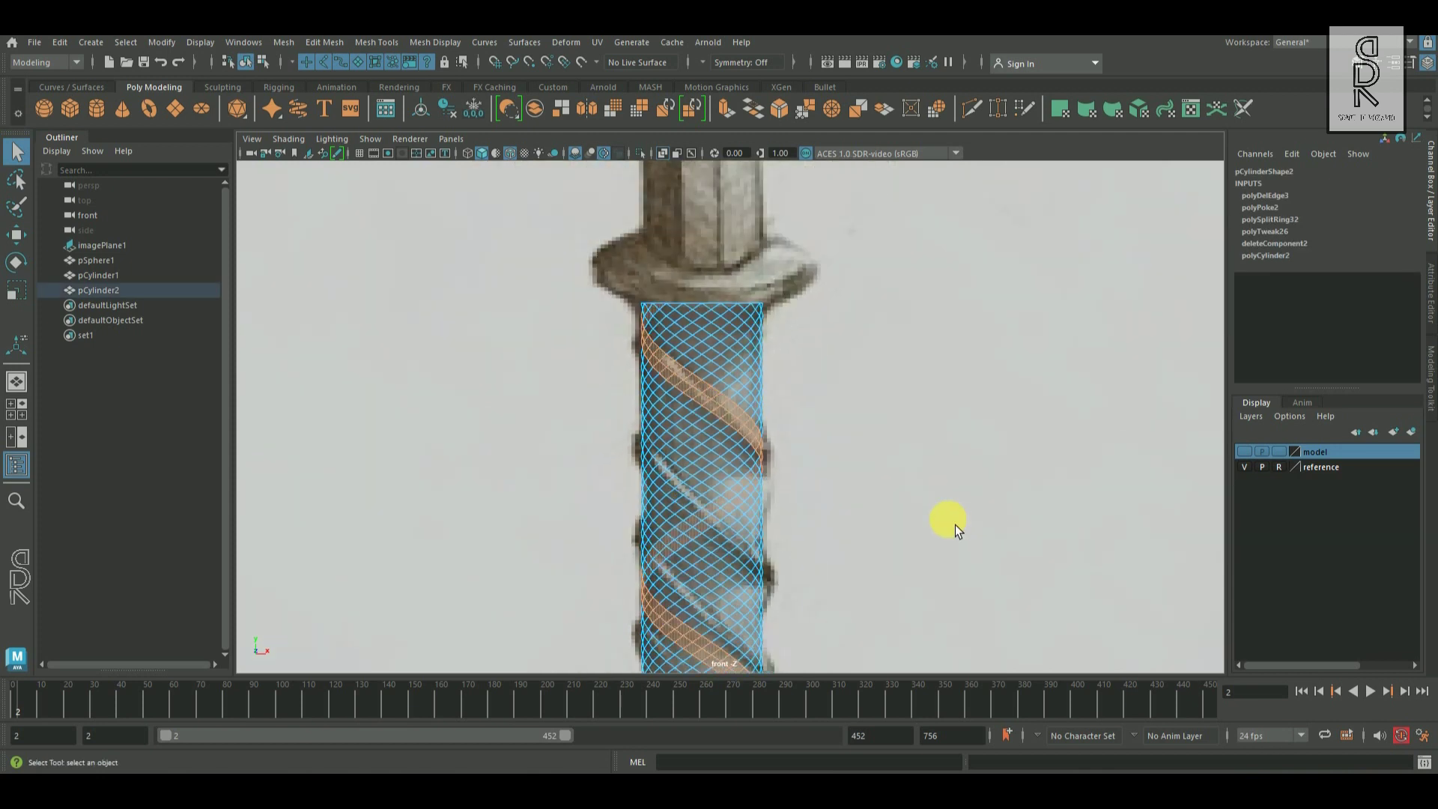
middle_click_drag(955, 524, 948, 453, "alt")
right_click_drag(948, 453, 1002, 598, "alt")
left_click(637, 442, "shift")
double_click(619, 426, "shift")
left_click(629, 465, "shift")
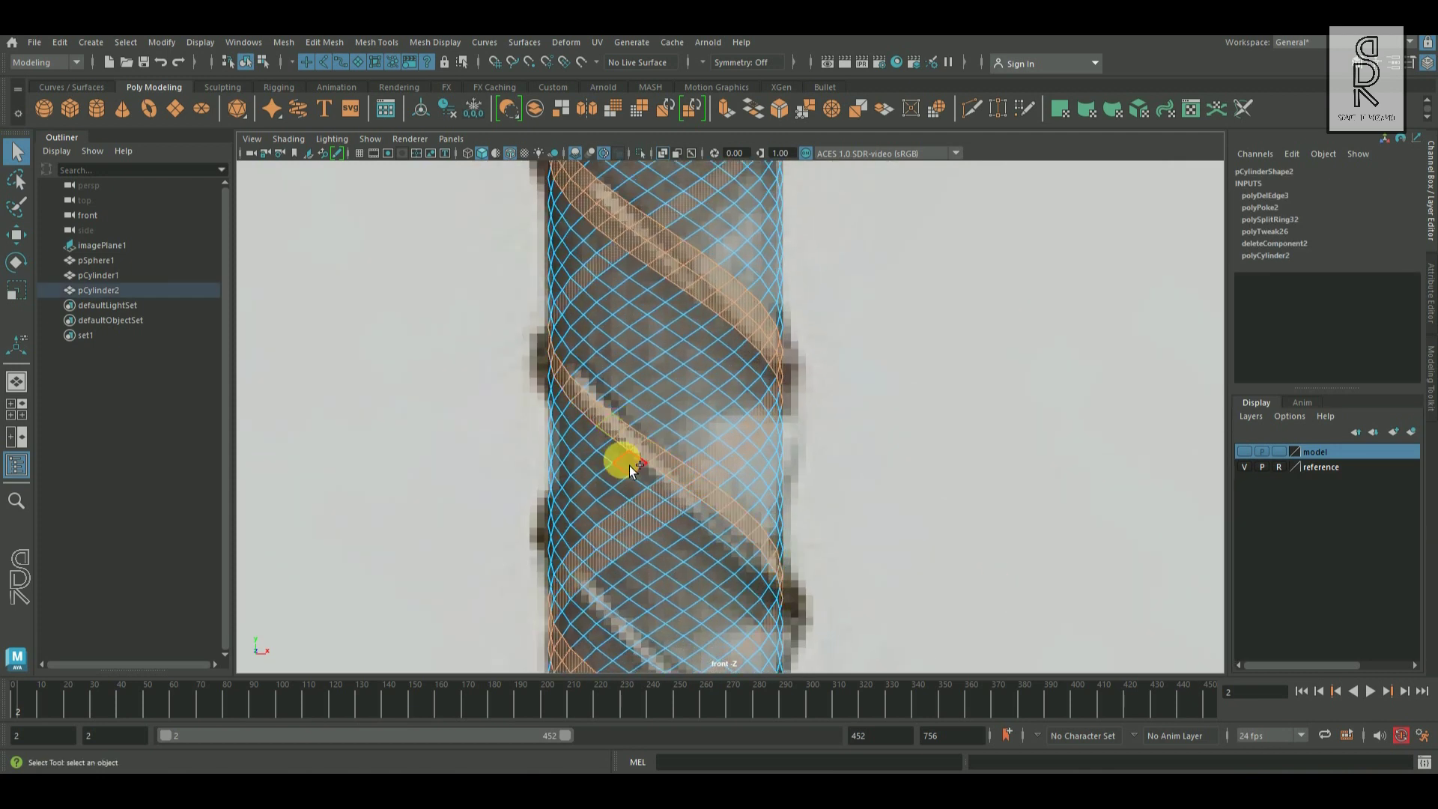
double_click(668, 468, "shift")
Extrude the selected spiral faces with a thickness of 0.02 and turn on the smooth preview
right_click_drag(843, 532, 786, 449, "alt")
middle_click_drag(787, 449, 775, 382, "alt")
key("space")
key("space")
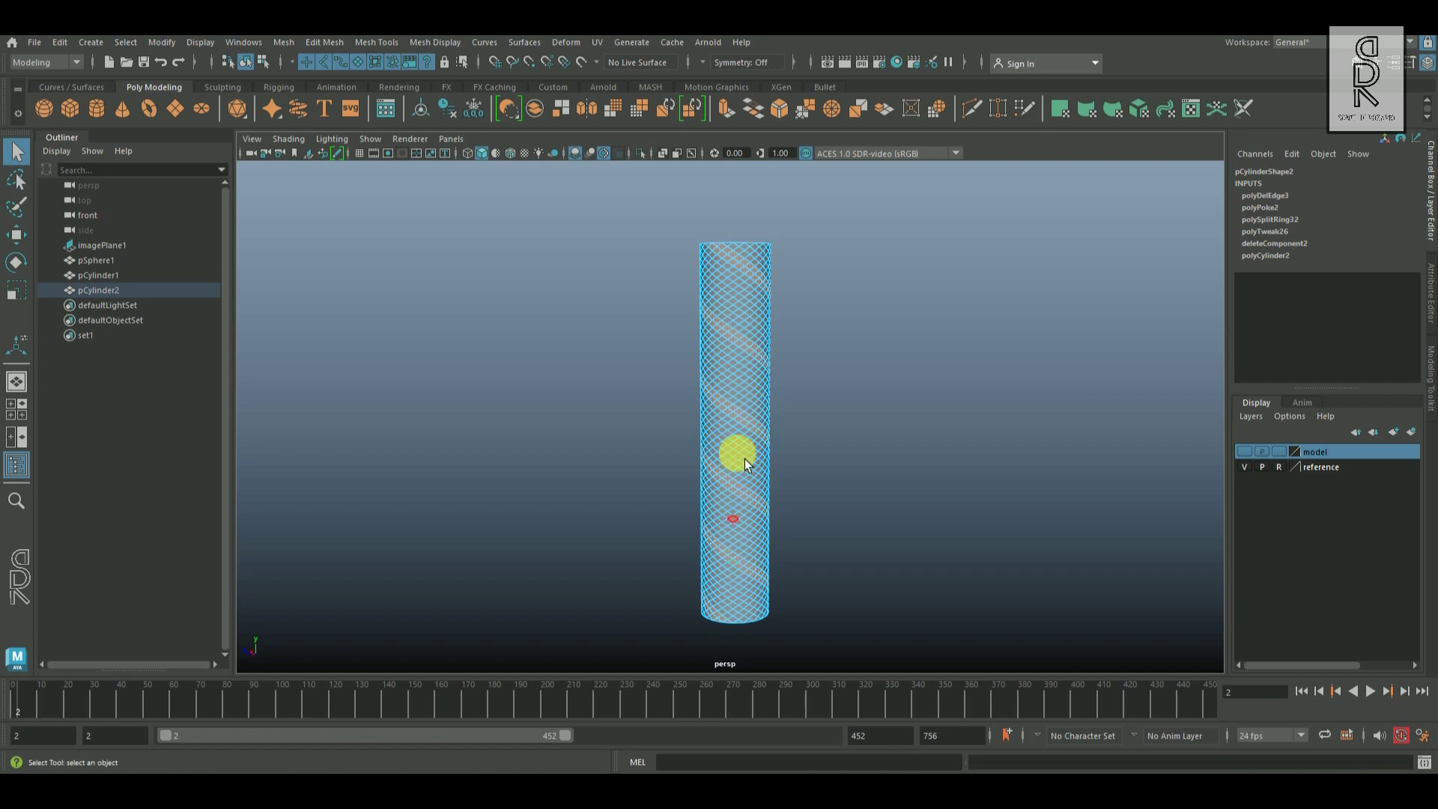
middle_click_drag(936, 532, 940, 490, "alt")
left_click_drag(767, 329, 739, 397, "alt")
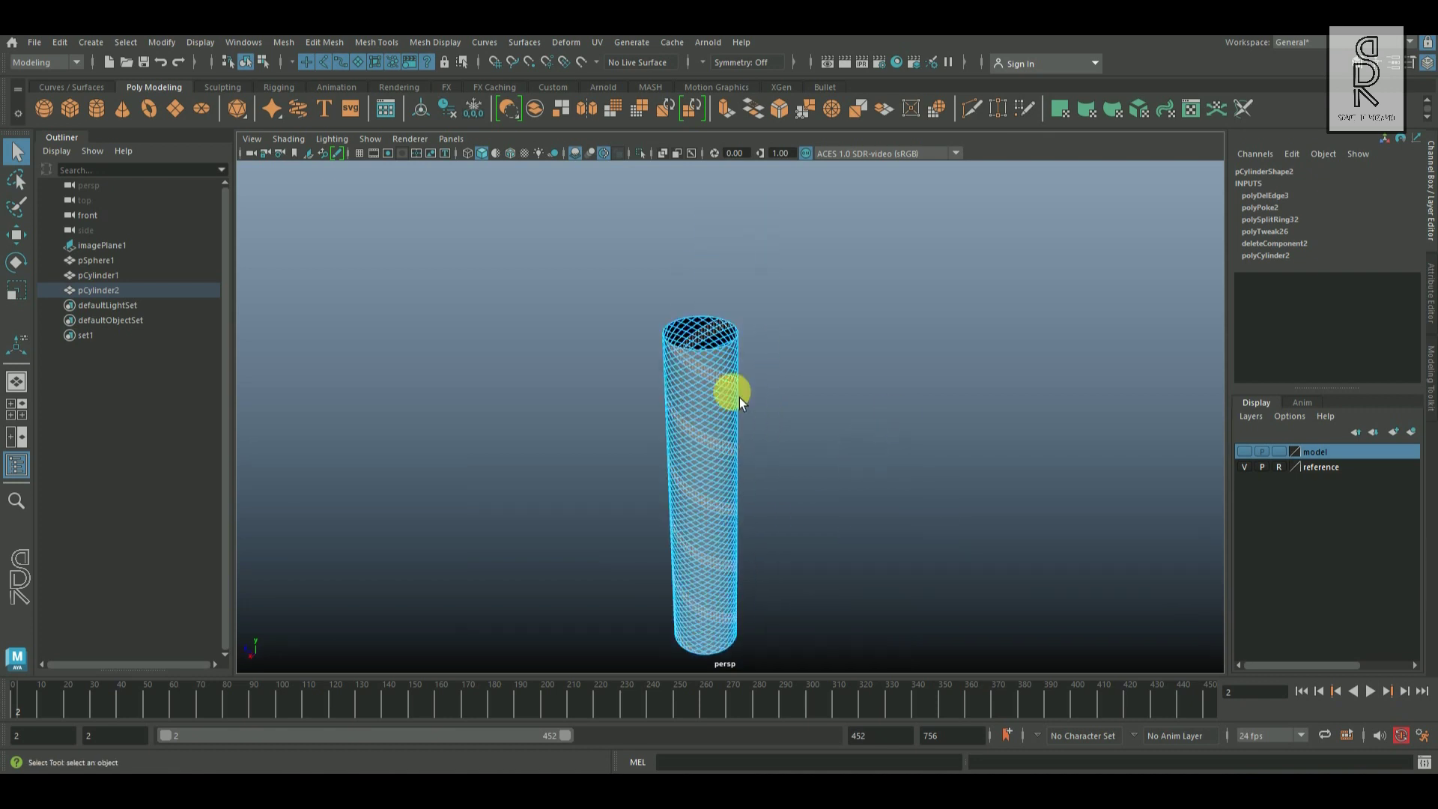
right_click_drag(739, 397, 853, 344, "alt")
middle_click_drag(853, 345, 873, 298, "alt")
right_click_drag(866, 293, 862, 334, "shift")
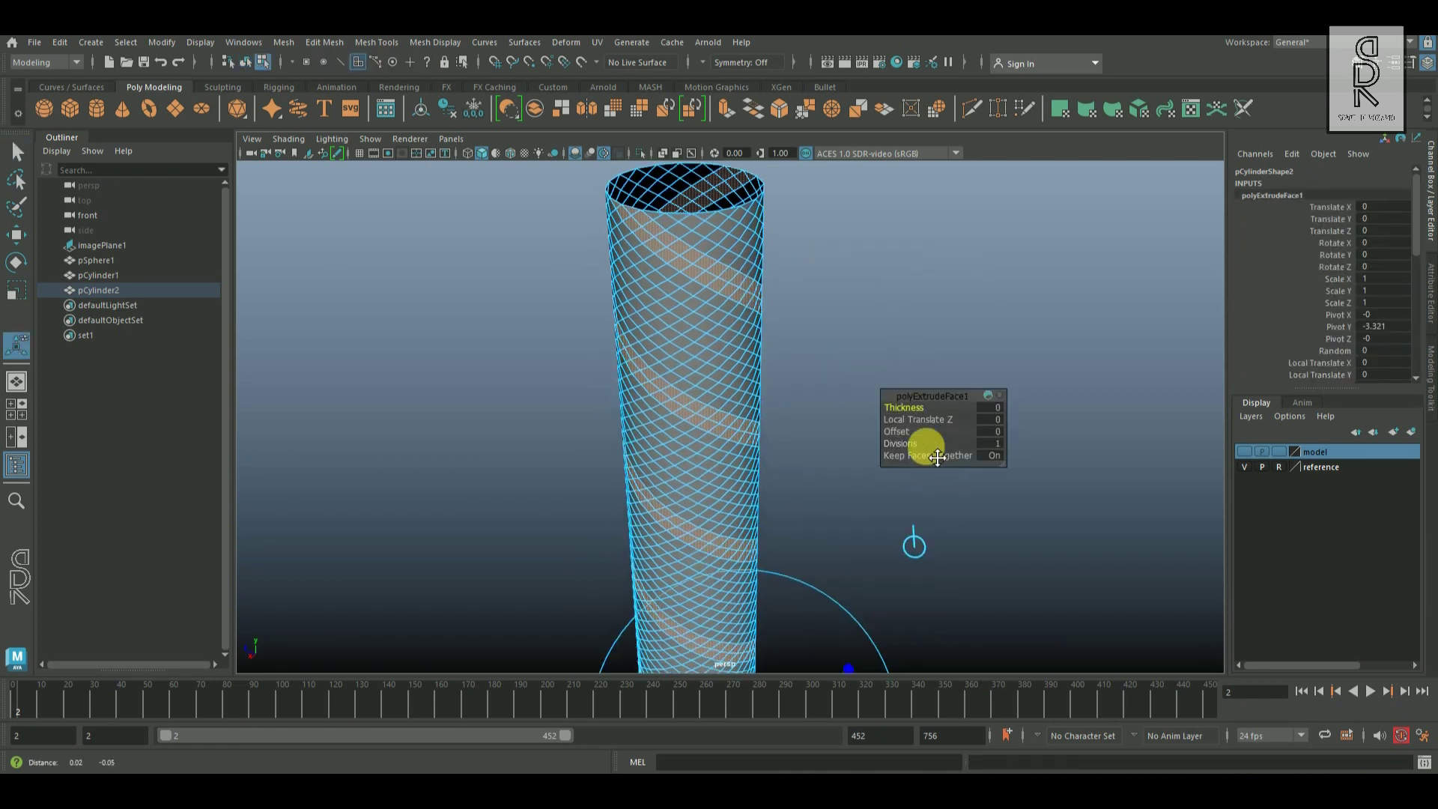
left_click(906, 407)
middle_click_drag(906, 407, 926, 420)
left_click_drag(747, 346, 688, 367, "alt")
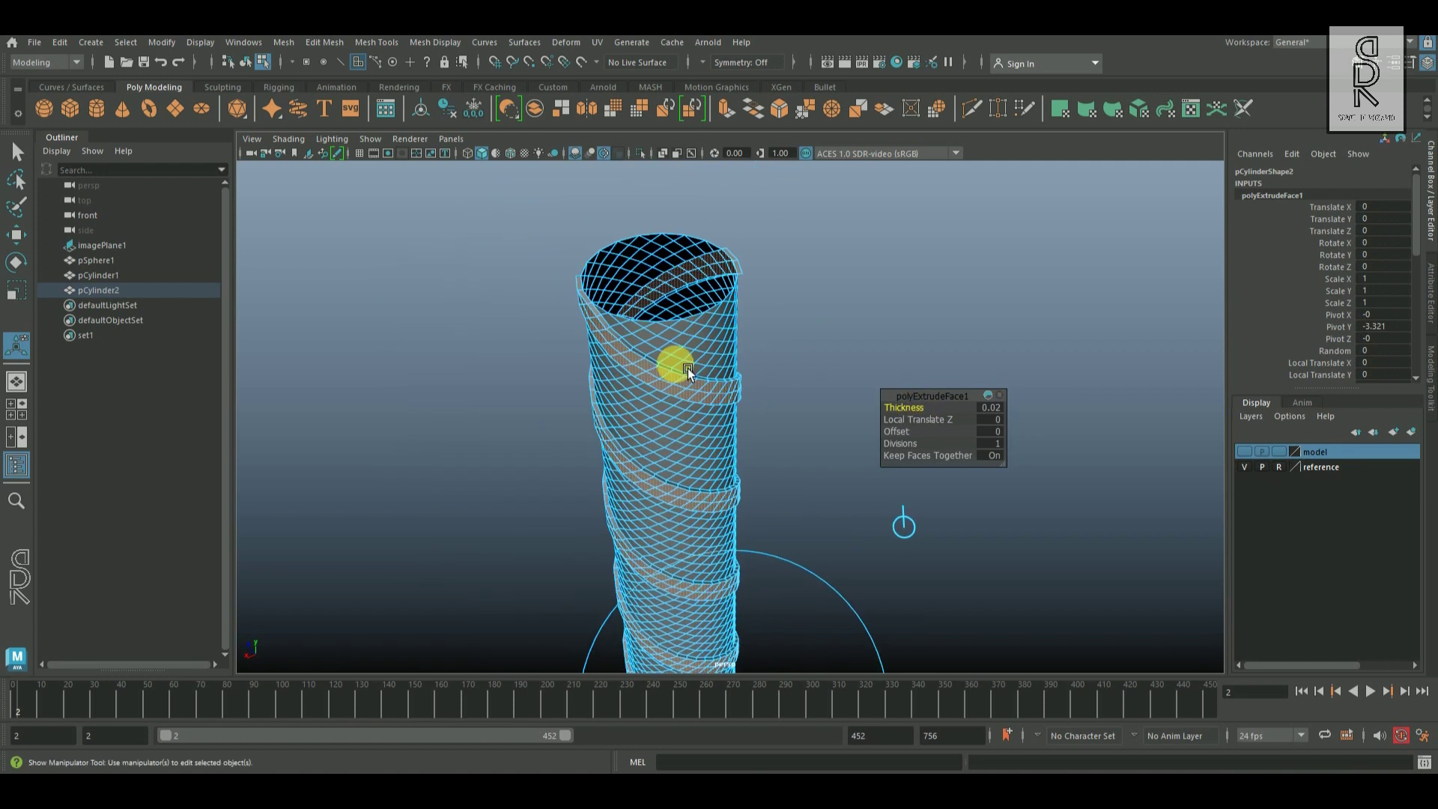
right_click_drag(688, 366, 793, 440, "alt")
key("3")
left_click_drag(925, 420, 927, 418)
Return to object selection and inspect the smoothed spiral ridges along the grip in the perspective view
right_click_drag(856, 419, 675, 491, "alt")
right_click_drag(521, 335, 616, 280)
left_click(756, 329)
right_click_drag(816, 374, 686, 438, "alt")
middle_click_drag(686, 438, 711, 307, "alt")
right_click_drag(851, 411, 699, 392, "alt")
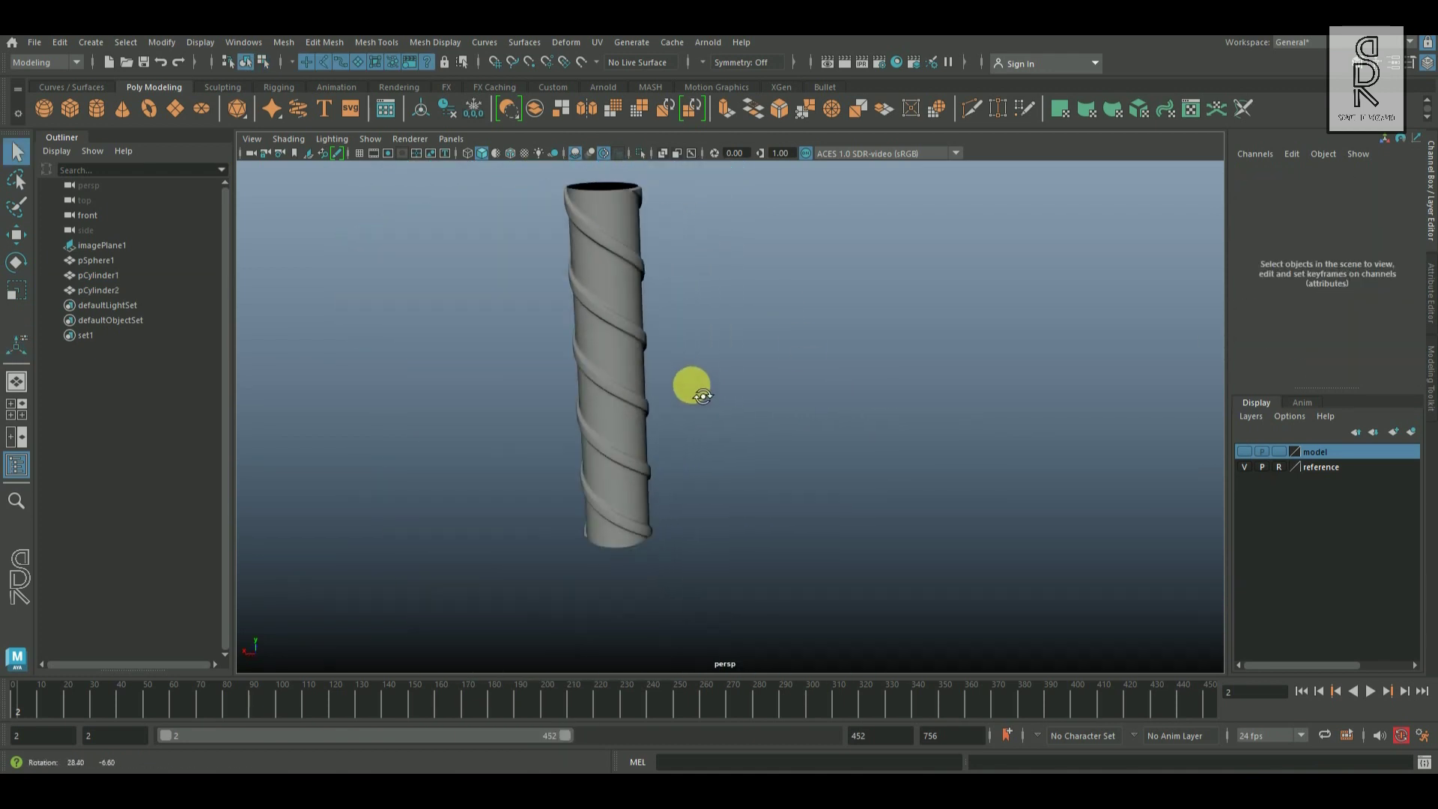
left_click_drag(700, 393, 726, 447, "alt")
right_click_drag(726, 446, 833, 498, "alt")
mouse_move(833, 498)
left_mouse_down("alt")
mouse_move(802, 513)
mouse_move(831, 516)
left_mouse_up("alt")
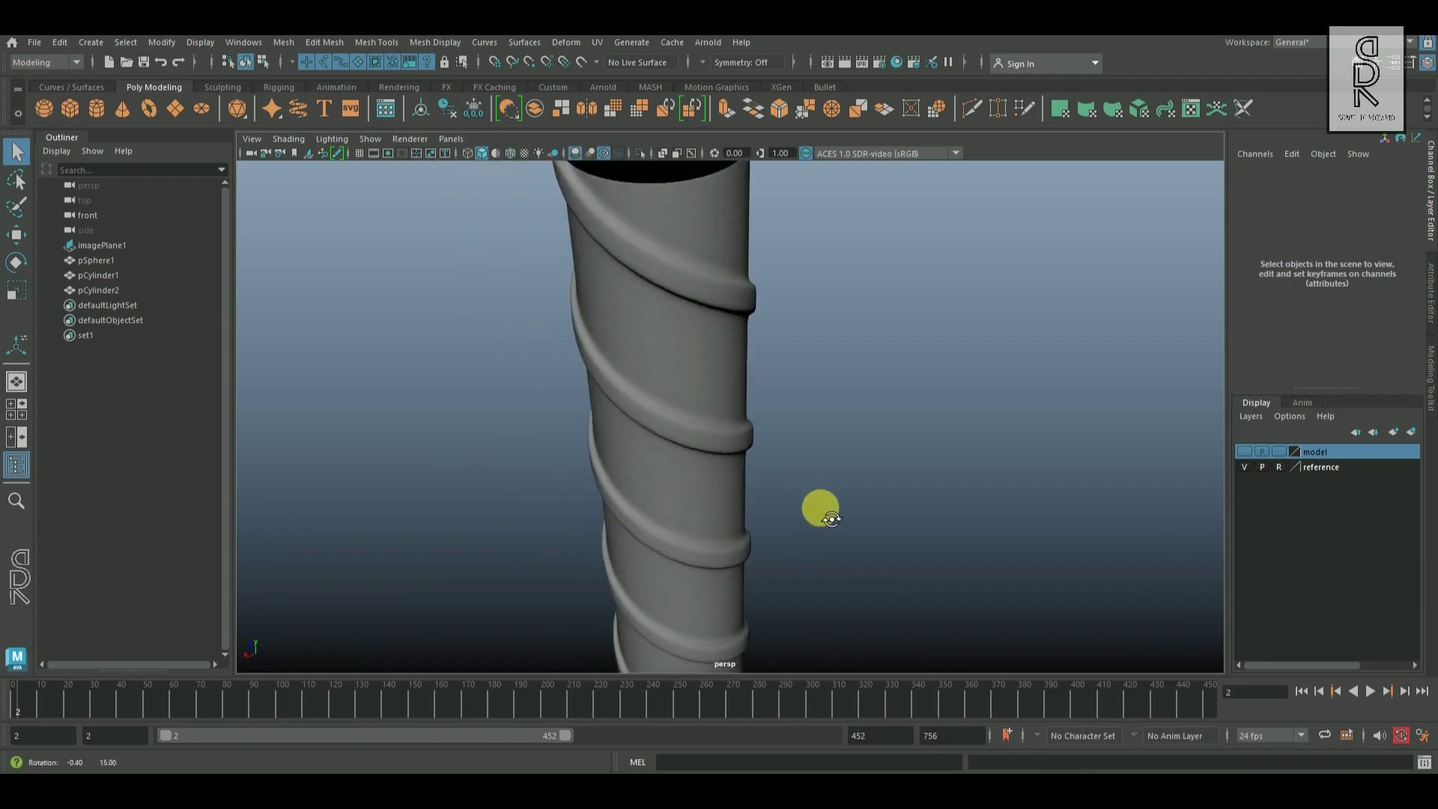
middle_click_drag(758, 278, 788, 490, "alt")
right_click_drag(789, 490, 818, 493, "alt")
In the front view, select the extruded faces lying on the grip's top border and delete them
left_click(726, 479)
key("space")
key("space")
right_click_drag(650, 477, 696, 431, "alt")
right_click_drag(657, 322, 657, 363)
middle_click_drag(483, 303, 537, 417, "alt")
right_click_drag(537, 417, 1042, 526, "alt")
left_click(1042, 527)
left_click_drag(407, 341, 956, 433)
left_click_drag(1002, 576, 285, 432, "ctrl")
key("space")
key("space")
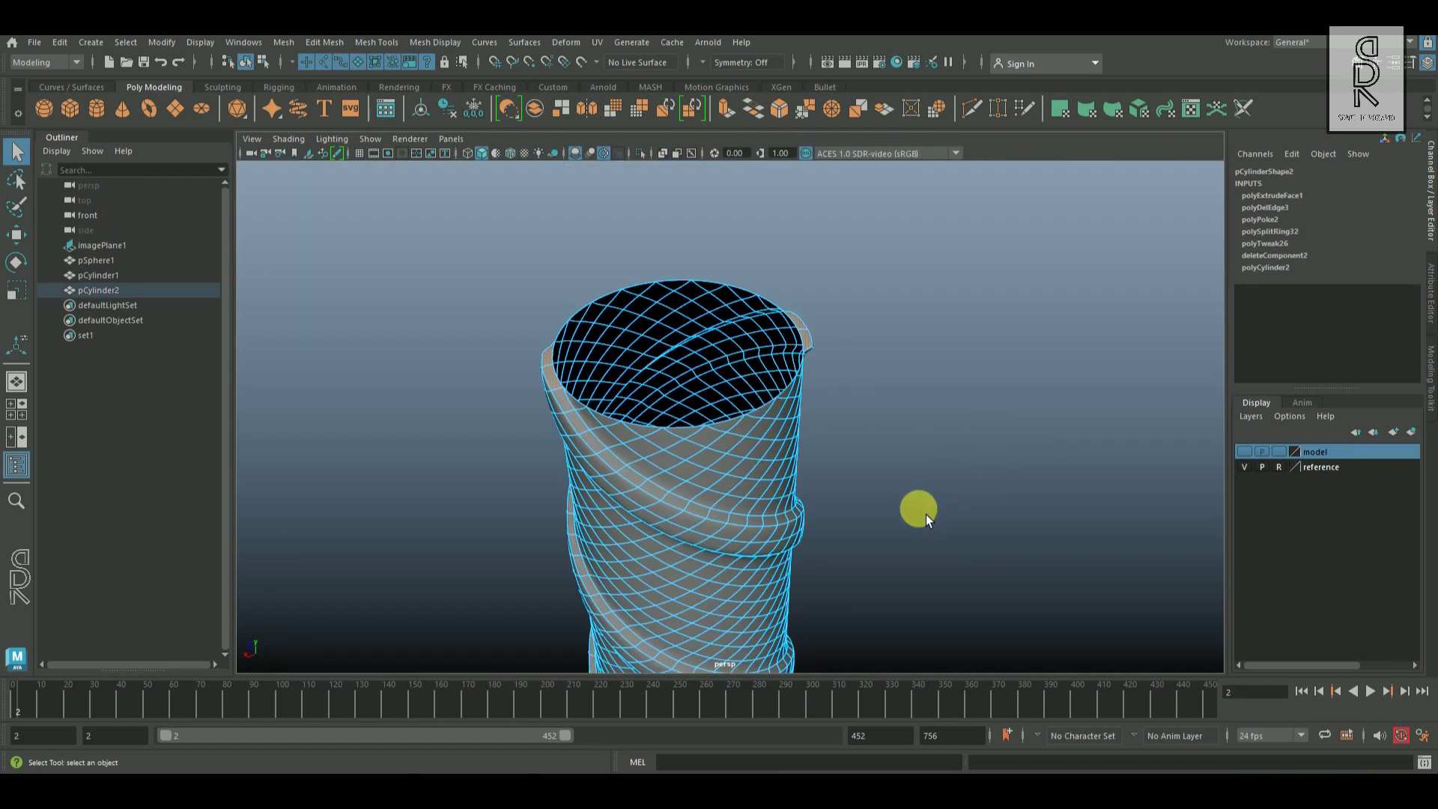
left_click(998, 439)
Delete the extruded faces lying on the grip's bottom border in the front view and return to the perspective view
key("space")
key("space")
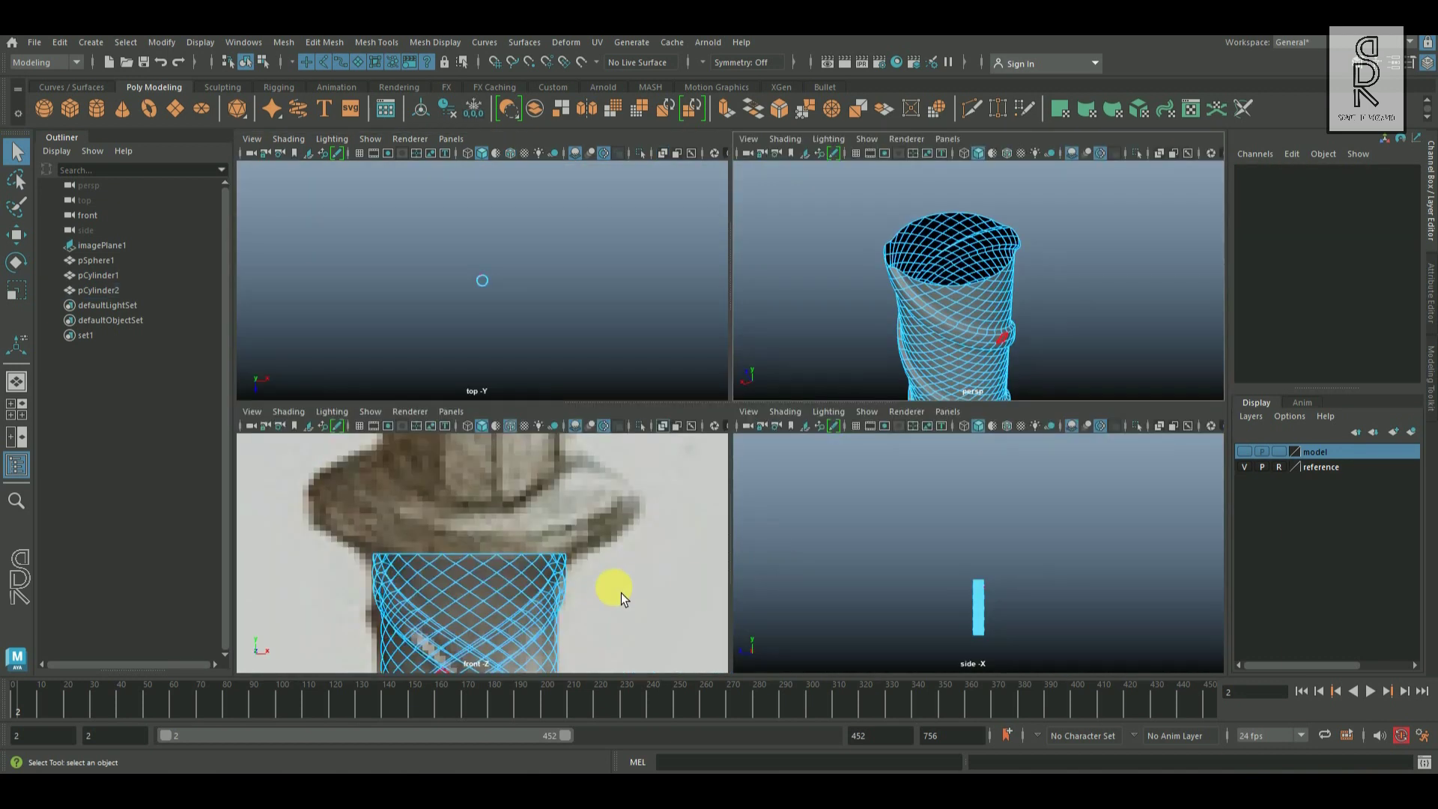
right_click_drag(621, 592, 709, 462, "alt")
middle_click_drag(709, 462, 704, 367, "alt")
right_click_drag(704, 367, 1099, 625, "alt")
middle_click_drag(891, 300, 902, 629, "alt")
left_click_drag(490, 240, 896, 420)
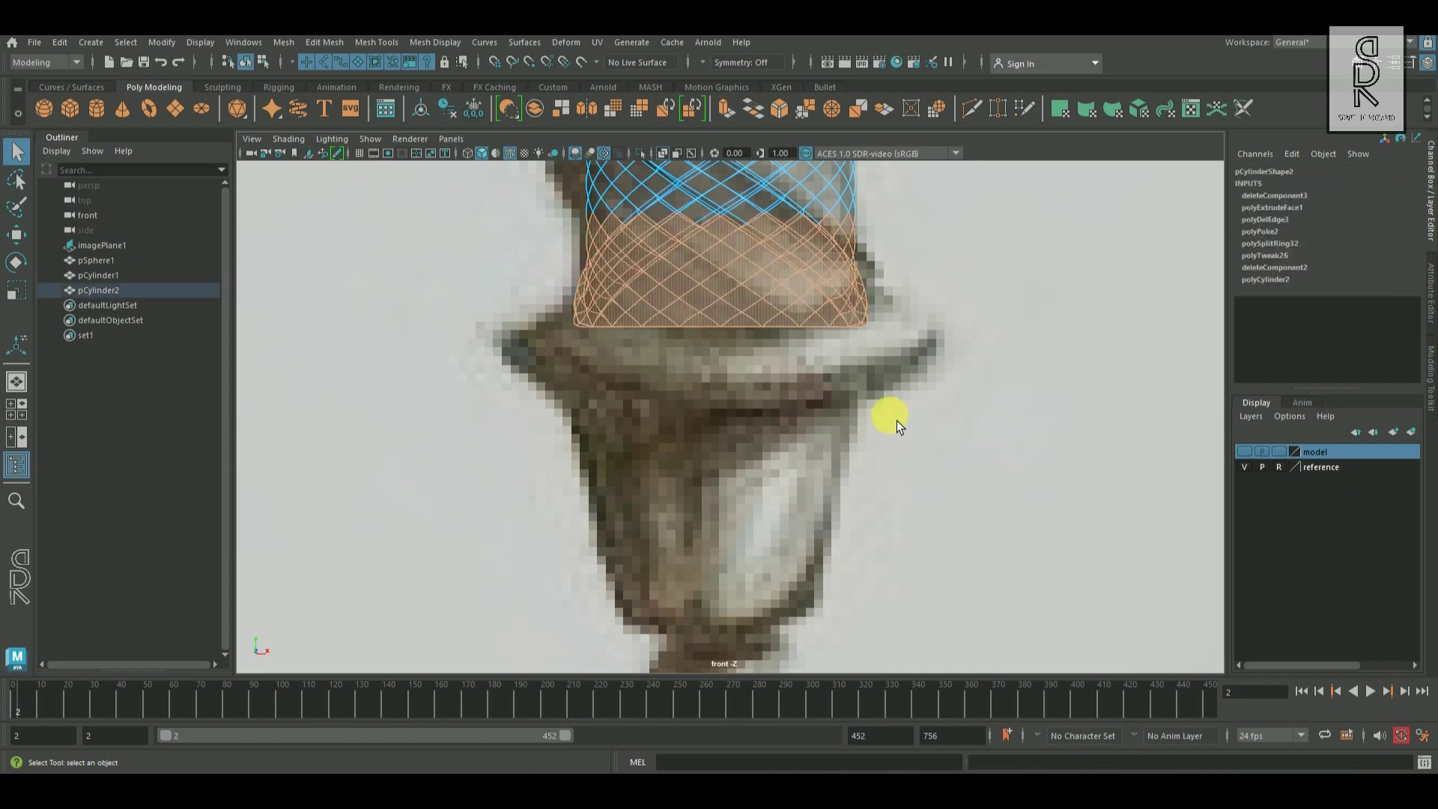
left_click_drag(487, 207, 949, 324, "ctrl")
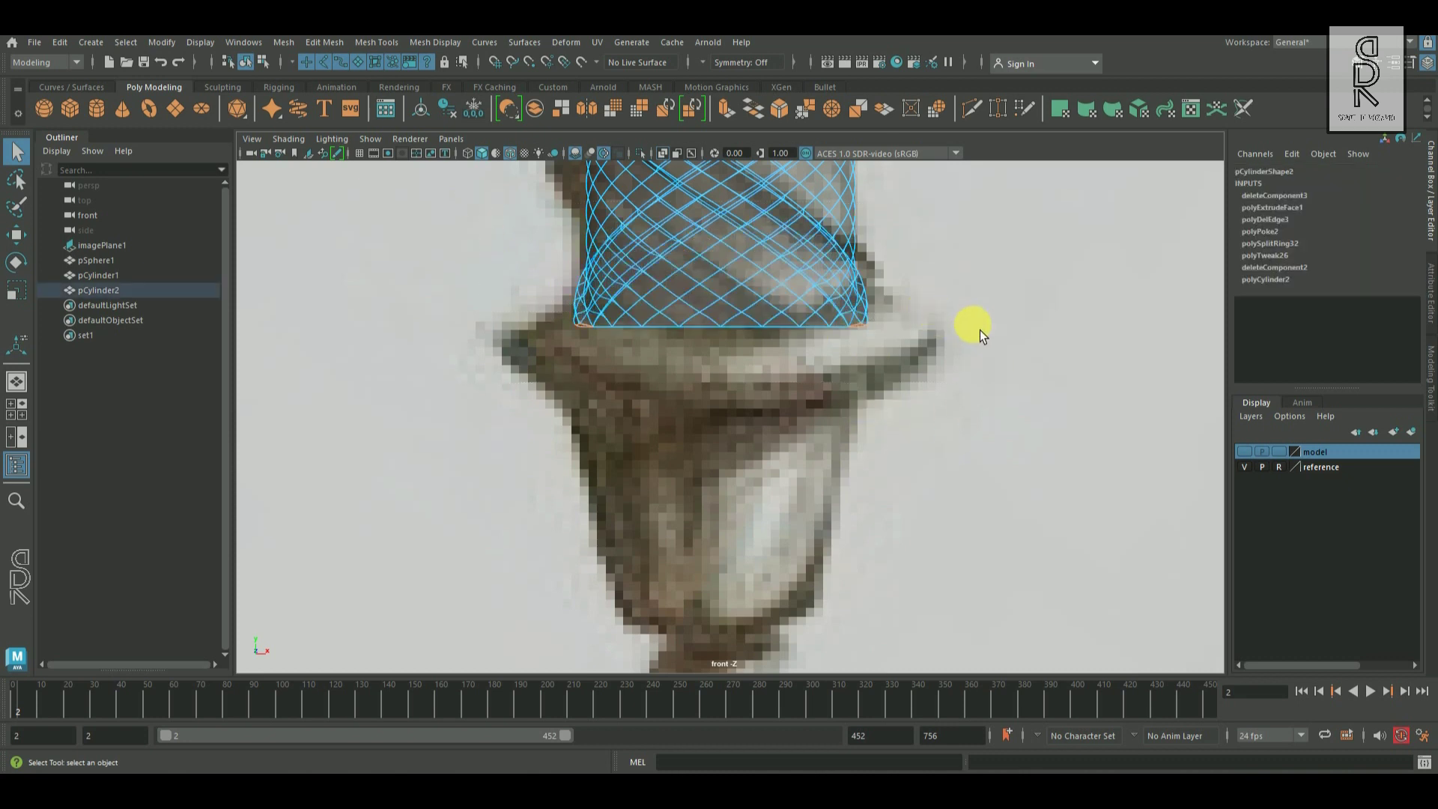
left_click(979, 330)
key("space")
key("space")
Select the diagonal edge loops running between the spiral ridges, scale them along X and Z, and return to object selection
left_click_drag(526, 429, 613, 389, "alt")
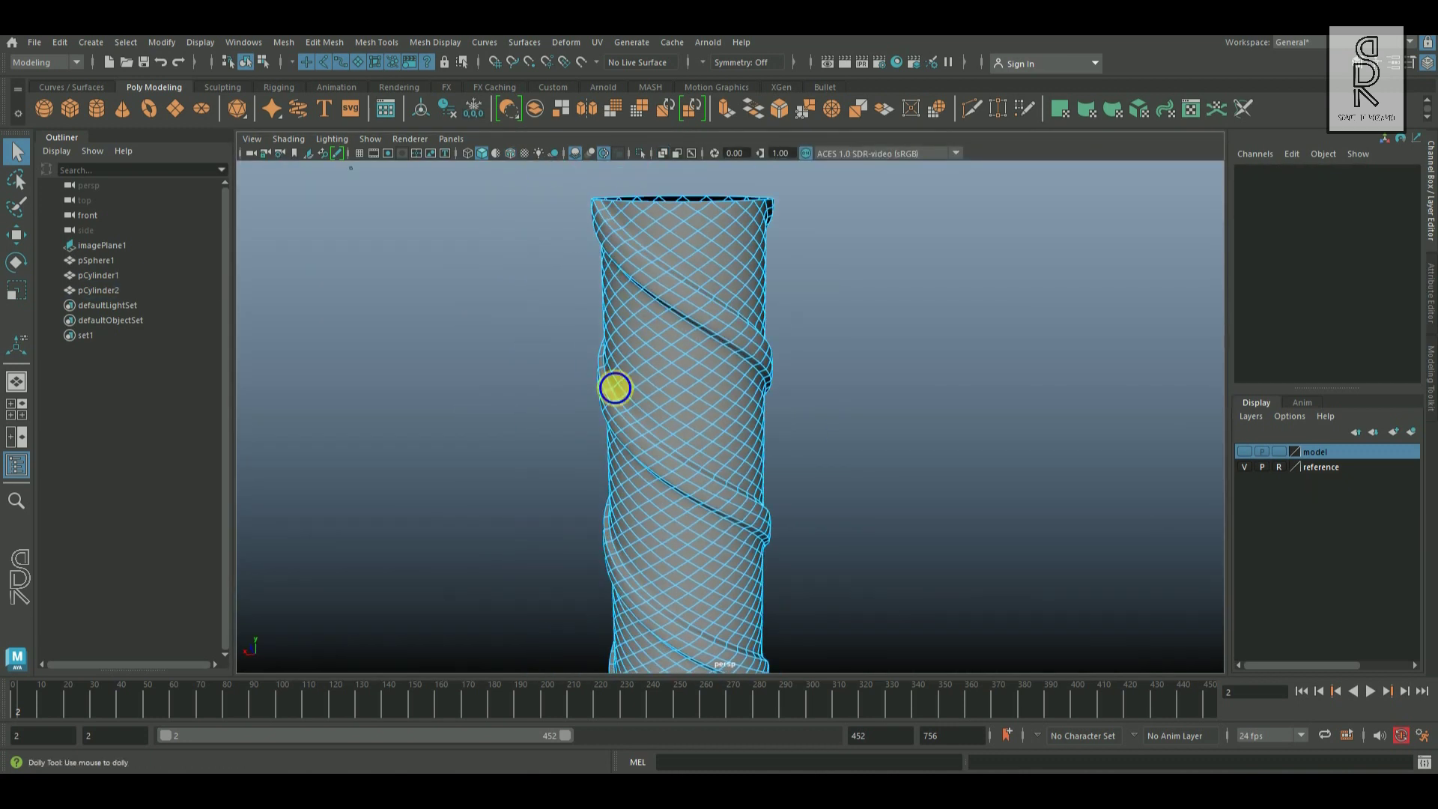
right_click_drag(613, 389, 722, 254, "alt")
middle_click_drag(721, 254, 704, 450, "alt")
double_click(814, 386)
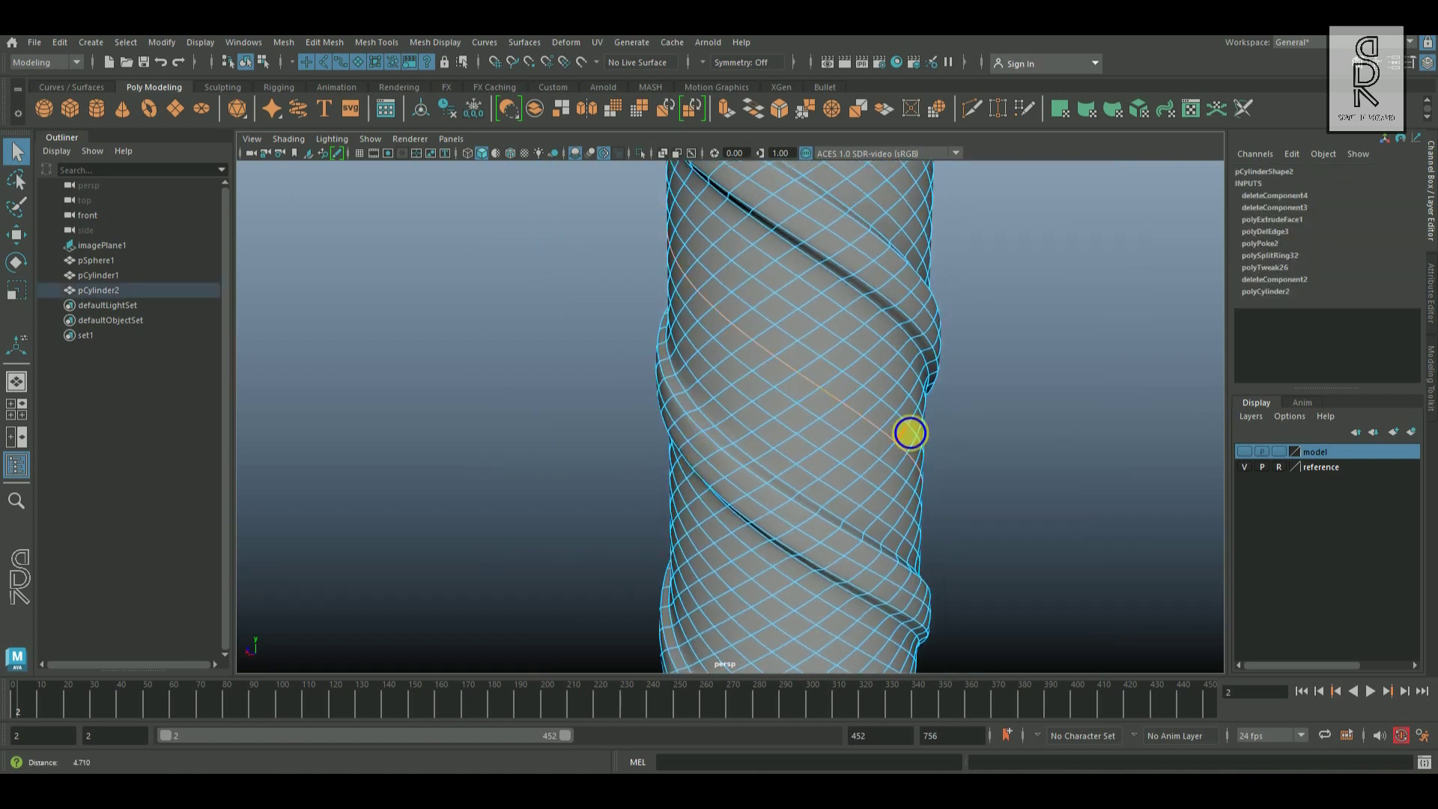
right_click_drag(911, 432, 857, 367, "alt")
middle_click_drag(857, 367, 834, 334, "alt")
right_click_drag(834, 333, 753, 306, "alt")
double_click(753, 308, "shift")
right_click_drag(949, 435, 843, 451, "alt")
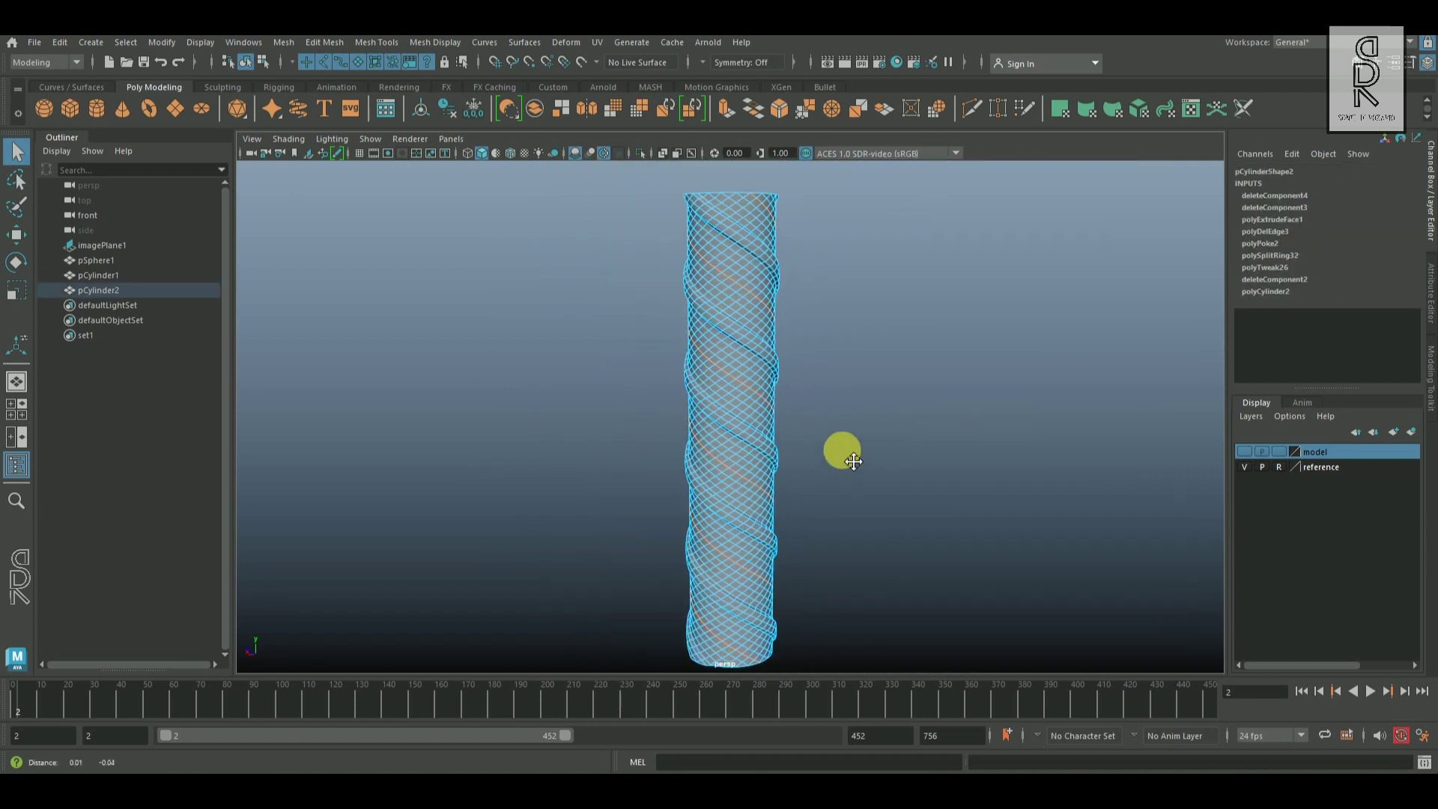
left_click(17, 290)
right_click_drag(727, 482, 775, 514, "alt")
left_click(637, 465)
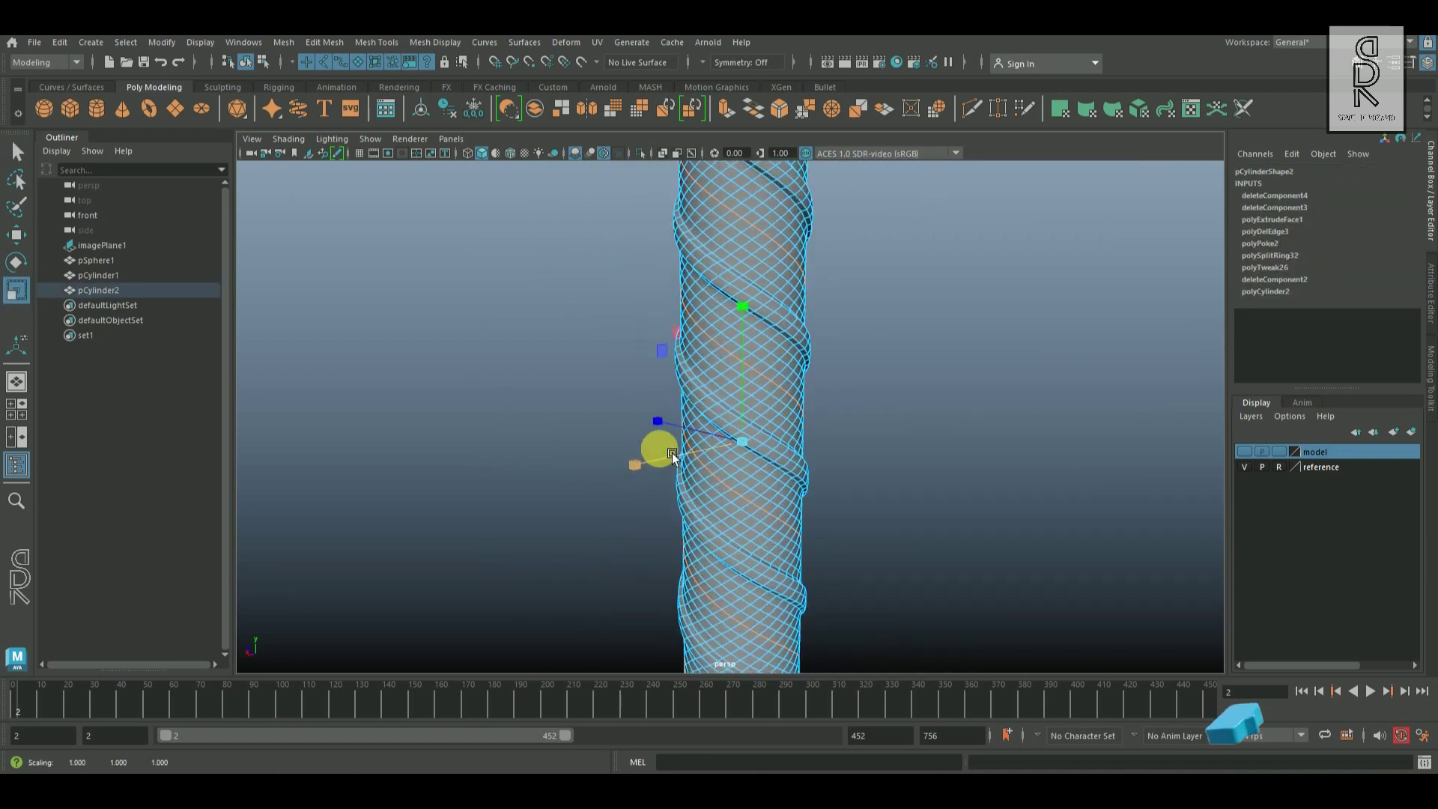
left_click(659, 423)
left_click_drag(672, 428, 757, 456, "alt")
right_click_drag(678, 422, 856, 308)
left_click(857, 308)
Pick a spiral edge loop between the ridges again, adjust its scale along both horizontal axes, and deselect the grip
right_click_drag(898, 442, 855, 466, "alt")
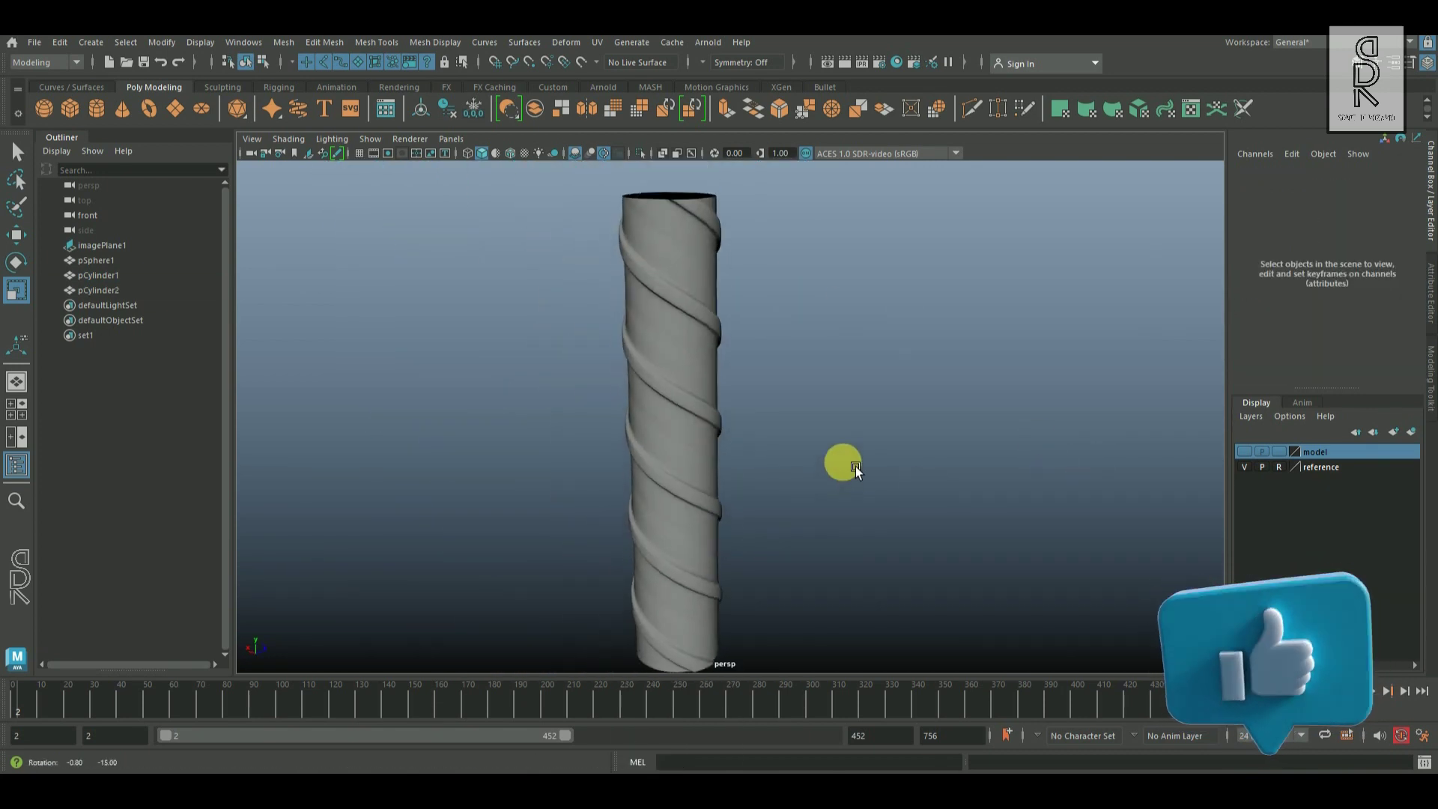
left_click_drag(855, 466, 789, 412, "alt")
right_click_drag(789, 412, 843, 541, "alt")
middle_click_drag(843, 540, 830, 553, "alt")
right_click_drag(719, 487, 787, 518, "alt")
left_click(788, 516)
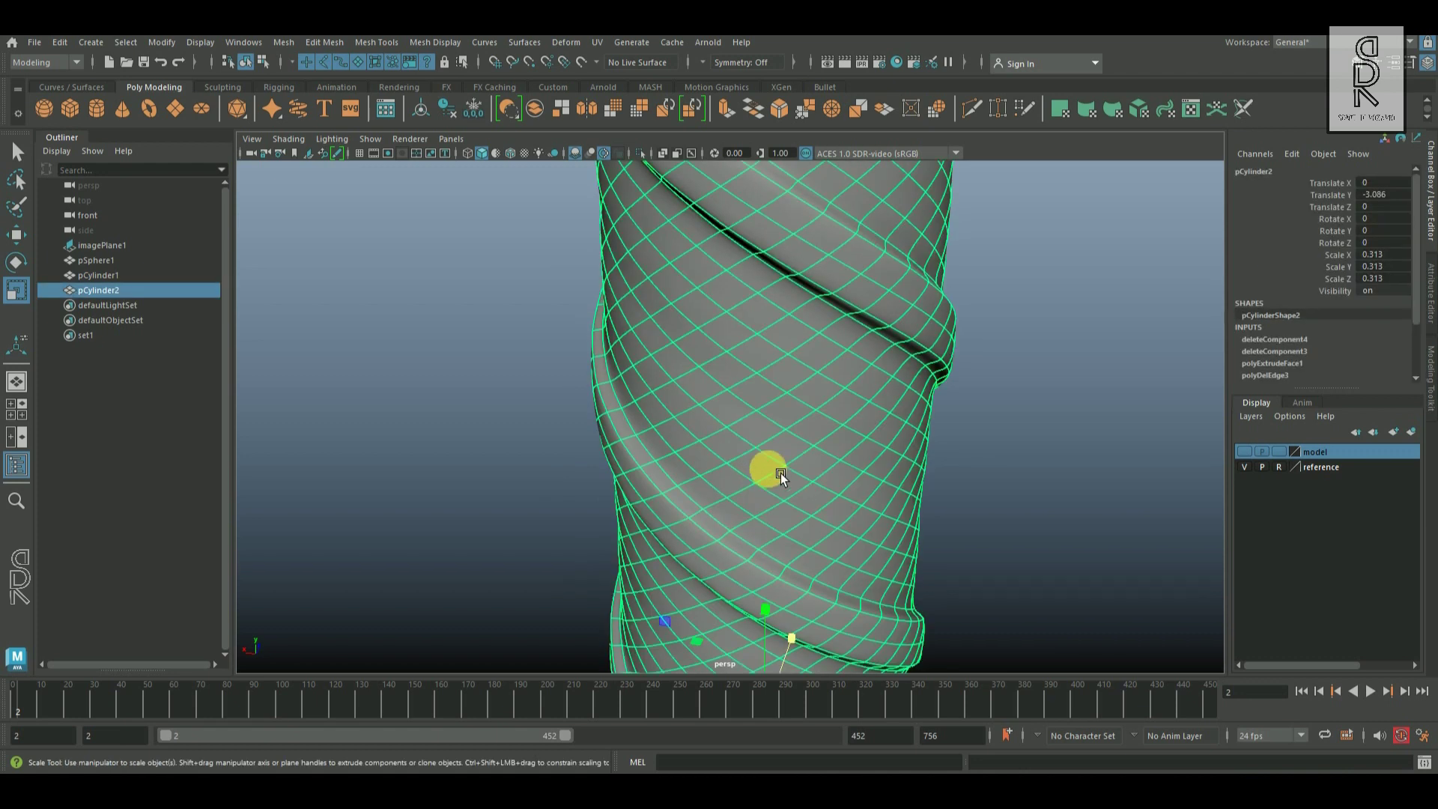
left_click_drag(780, 473, 779, 439, "alt")
mouse_move(777, 437)
right_mouse_down()
mouse_move(771, 380)
mouse_move(790, 449)
right_mouse_up()
double_click(749, 419, "shift")
left_click_drag(786, 530, 788, 532)
left_click_drag(633, 576, 639, 576)
right_click_drag(794, 514, 674, 450)
left_click(992, 322)
left_click_drag(671, 473, 674, 434, "alt")
left_click(723, 424)
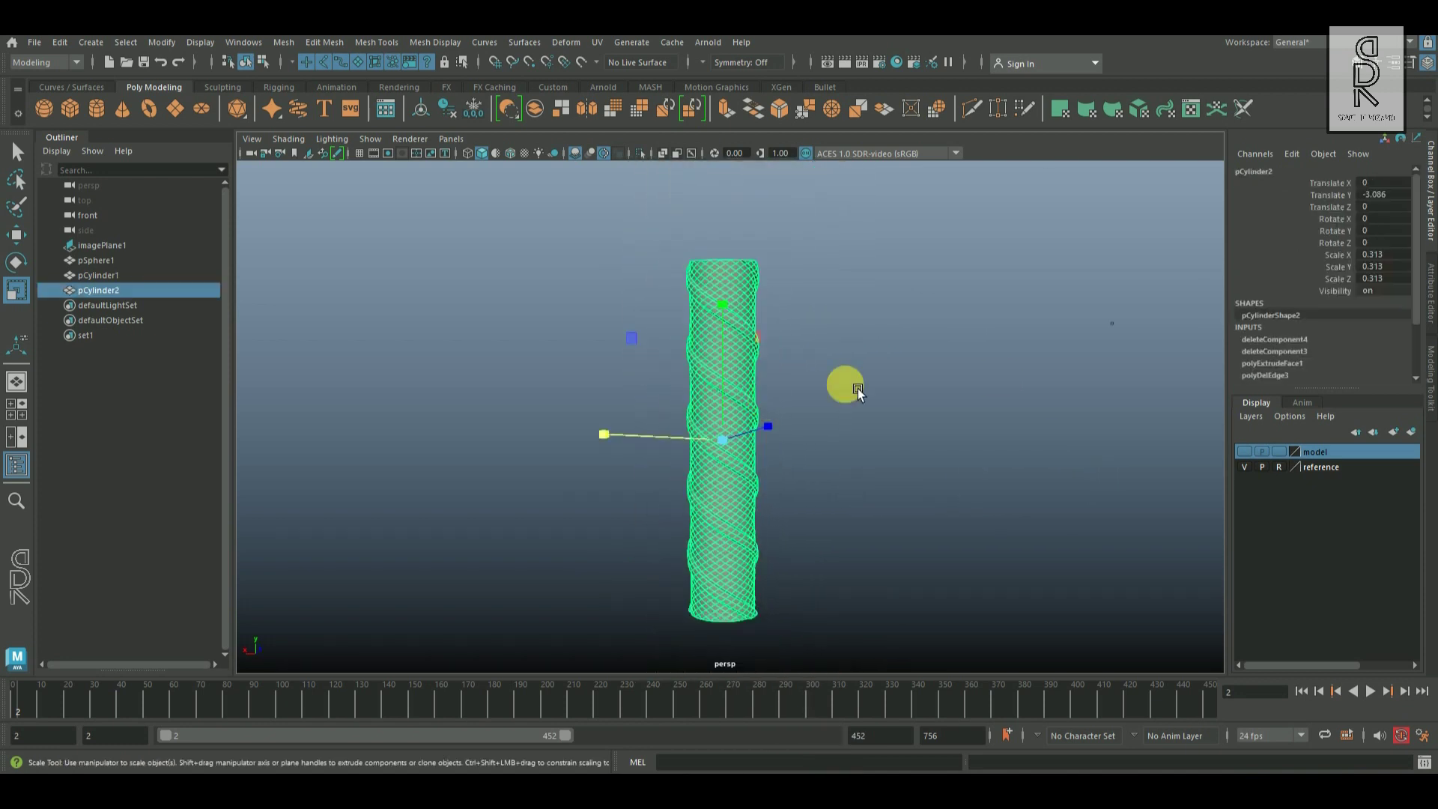
left_click(870, 383)
Scale the spiral edge loops between the ridges inward to about 0.97 along Z and slightly along X, returning to object selection
right_click_drag(644, 343, 777, 424, "alt")
left_click_drag(777, 424, 930, 465, "alt")
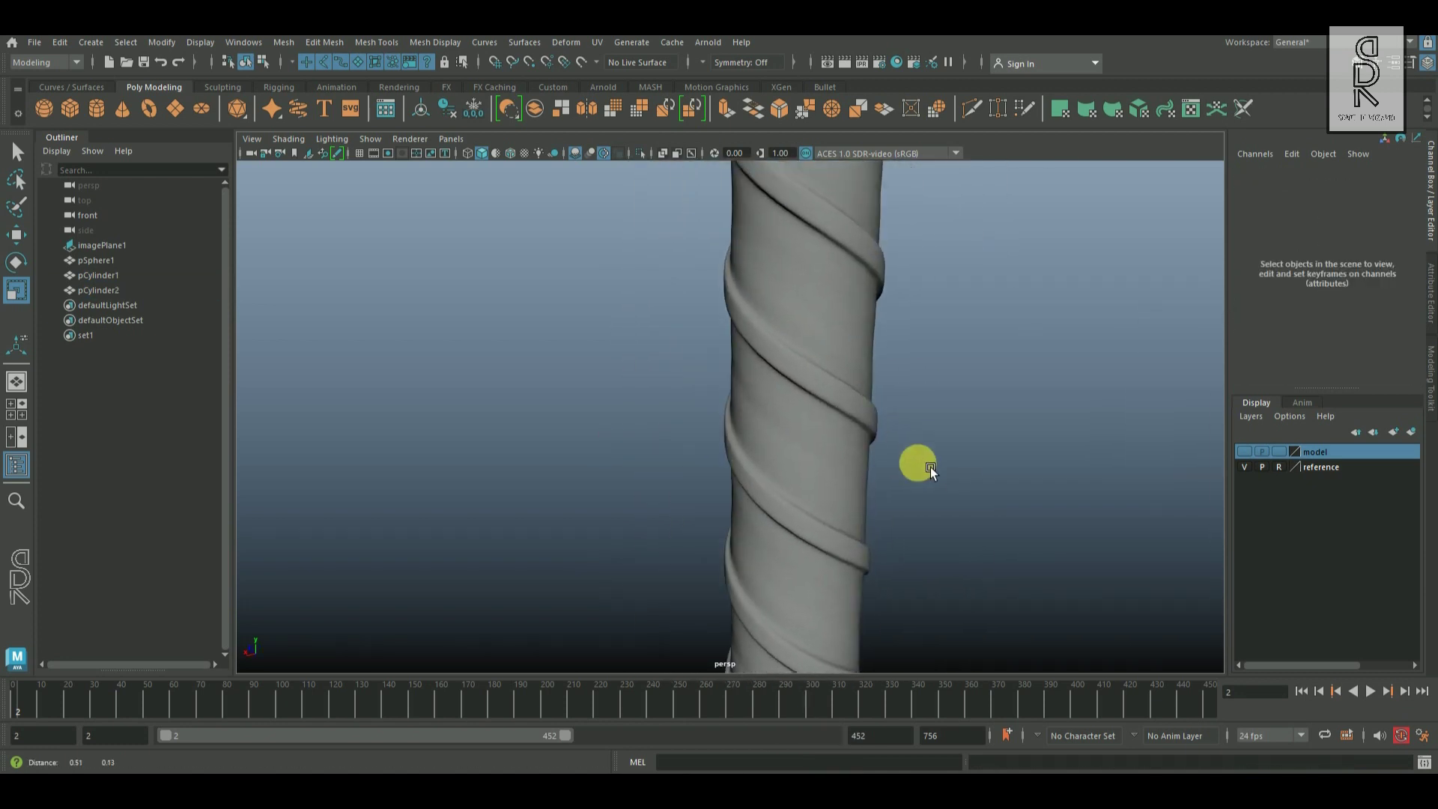
right_click_drag(930, 465, 988, 472, "alt")
left_click(846, 439)
middle_click_drag(846, 438, 794, 392, "alt")
right_click_drag(757, 359, 776, 318, "alt")
double_click(748, 398)
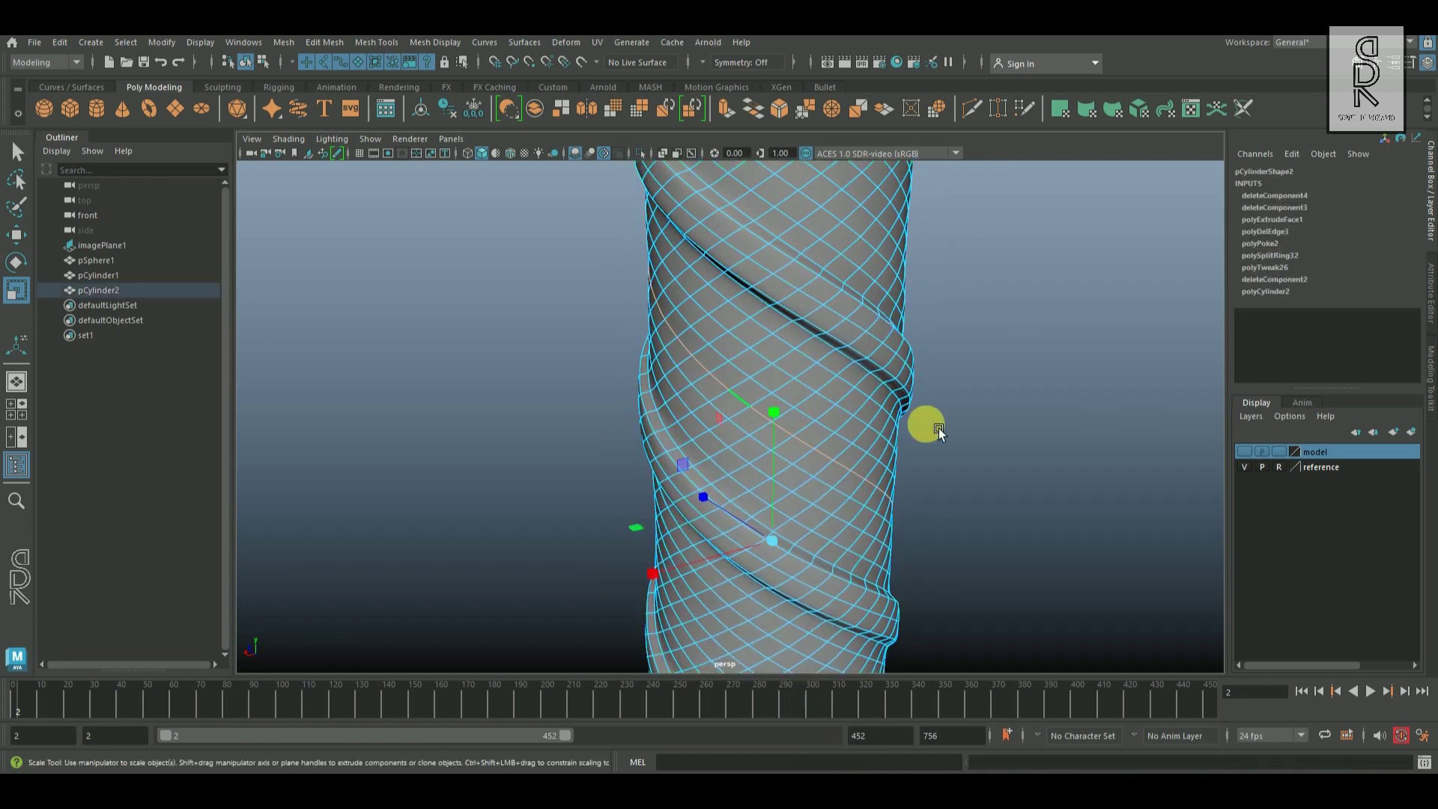
right_click_drag(938, 429, 798, 255, "alt")
middle_click_drag(798, 255, 790, 357, "alt")
middle_click_drag(818, 563, 806, 501, "alt")
left_click_drag(686, 524, 689, 528)
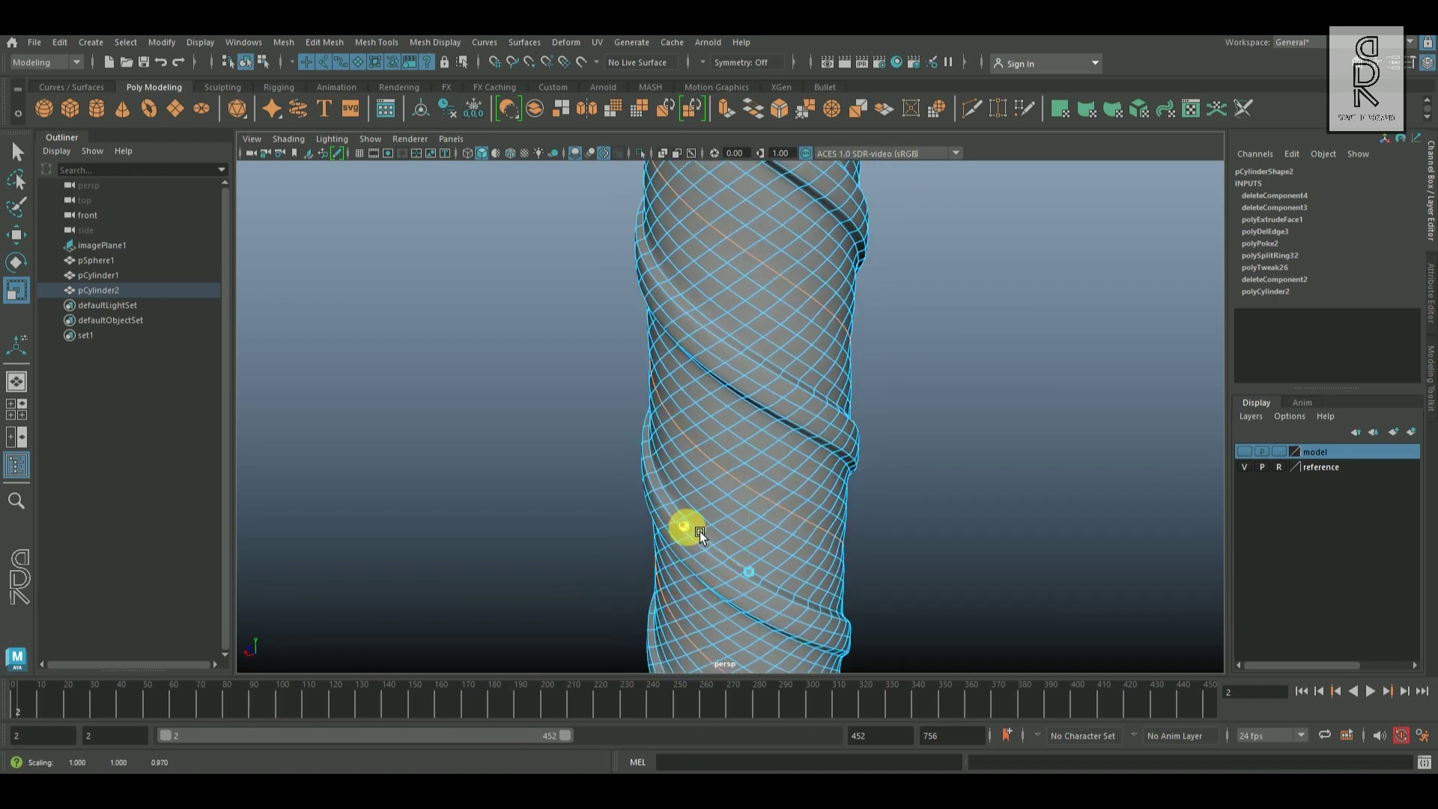
left_click_drag(630, 607, 632, 606)
right_click_drag(777, 347, 882, 304)
left_click(920, 354)
Show the model layer and examine the spiral grip against the reference image in the front view
right_click_drag(945, 517, 841, 537, "alt")
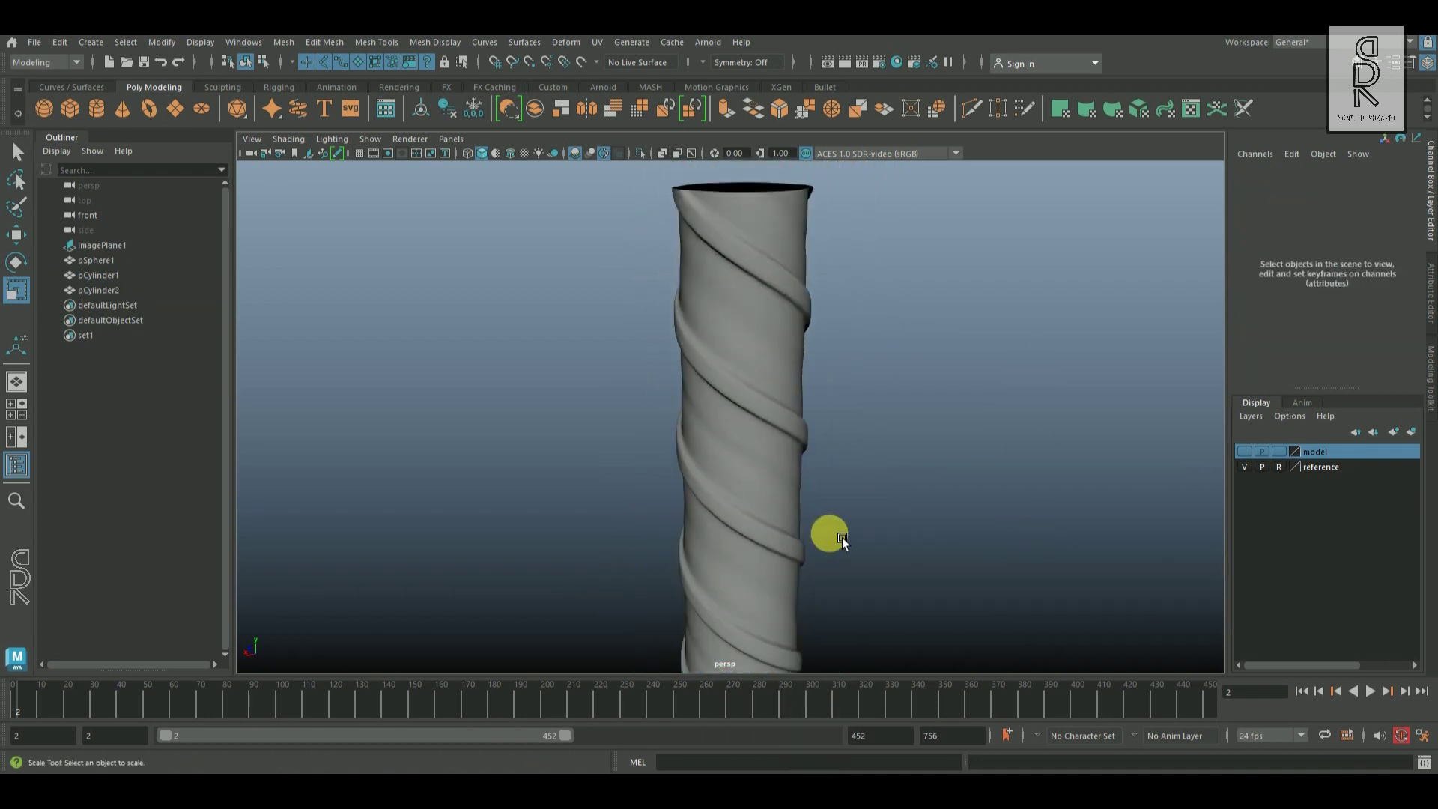
left_click_drag(841, 537, 529, 430, "alt")
left_click(1245, 453)
middle_click_drag(529, 430, 551, 277, "alt")
right_click_drag(719, 419, 906, 478, "alt")
key("space")
key("space")
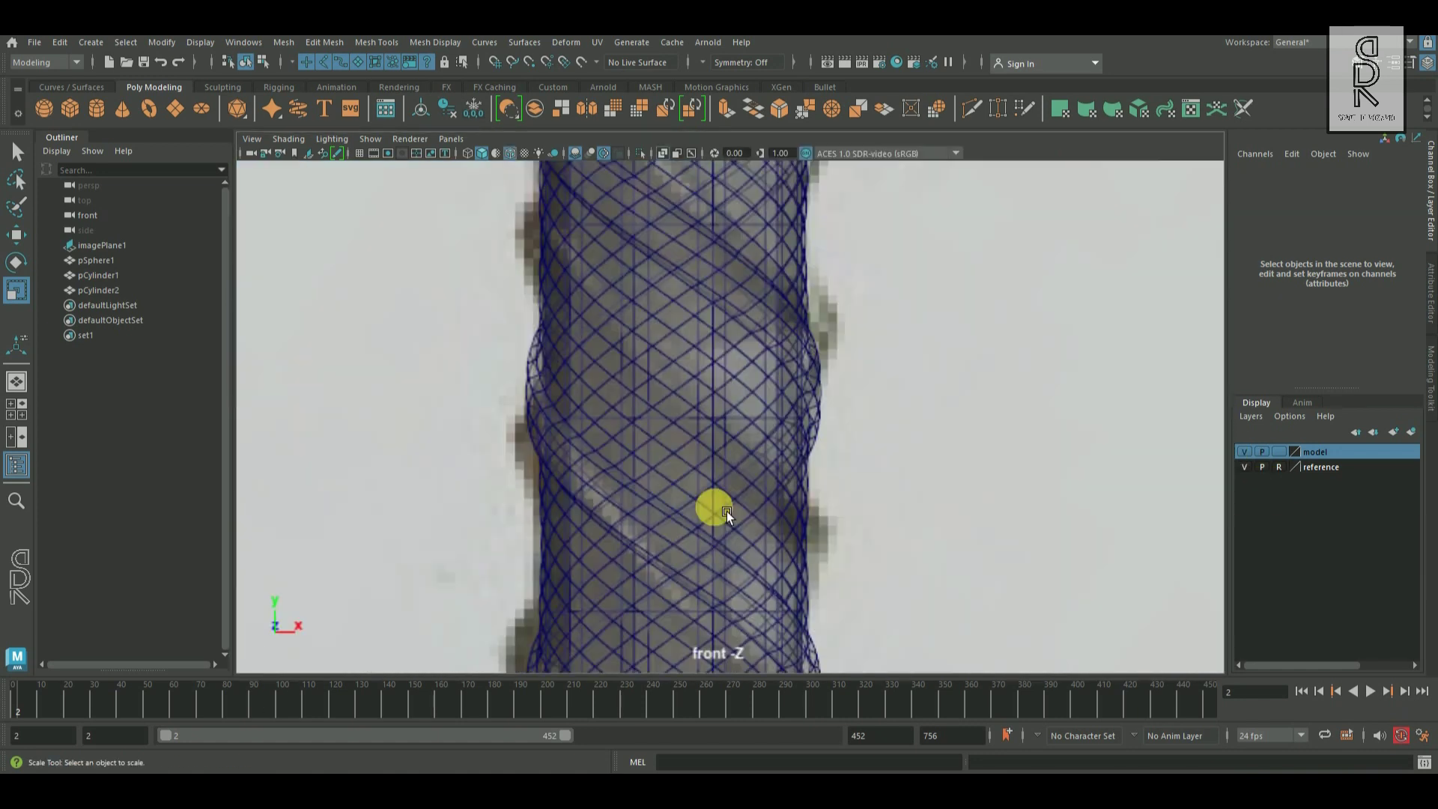
Create a polygon cylinder and move it along X in the front view to about 4.168, clear of the mace
right_click_drag(727, 510, 554, 457, "alt")
middle_click_drag(818, 445, 803, 600, "alt")
right_click_drag(542, 411, 771, 524, "alt")
scroll(762, 524, "up", 2)
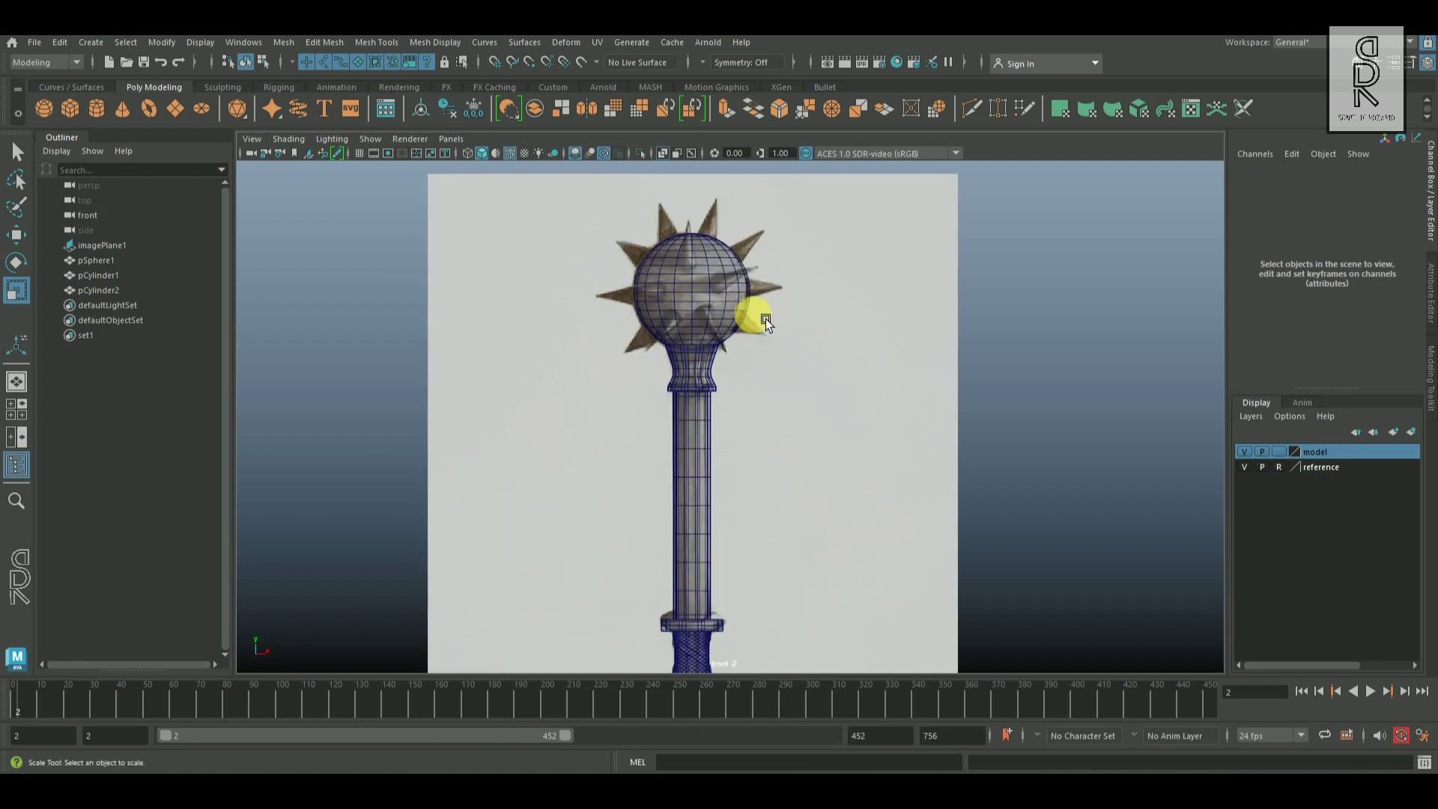
key("space")
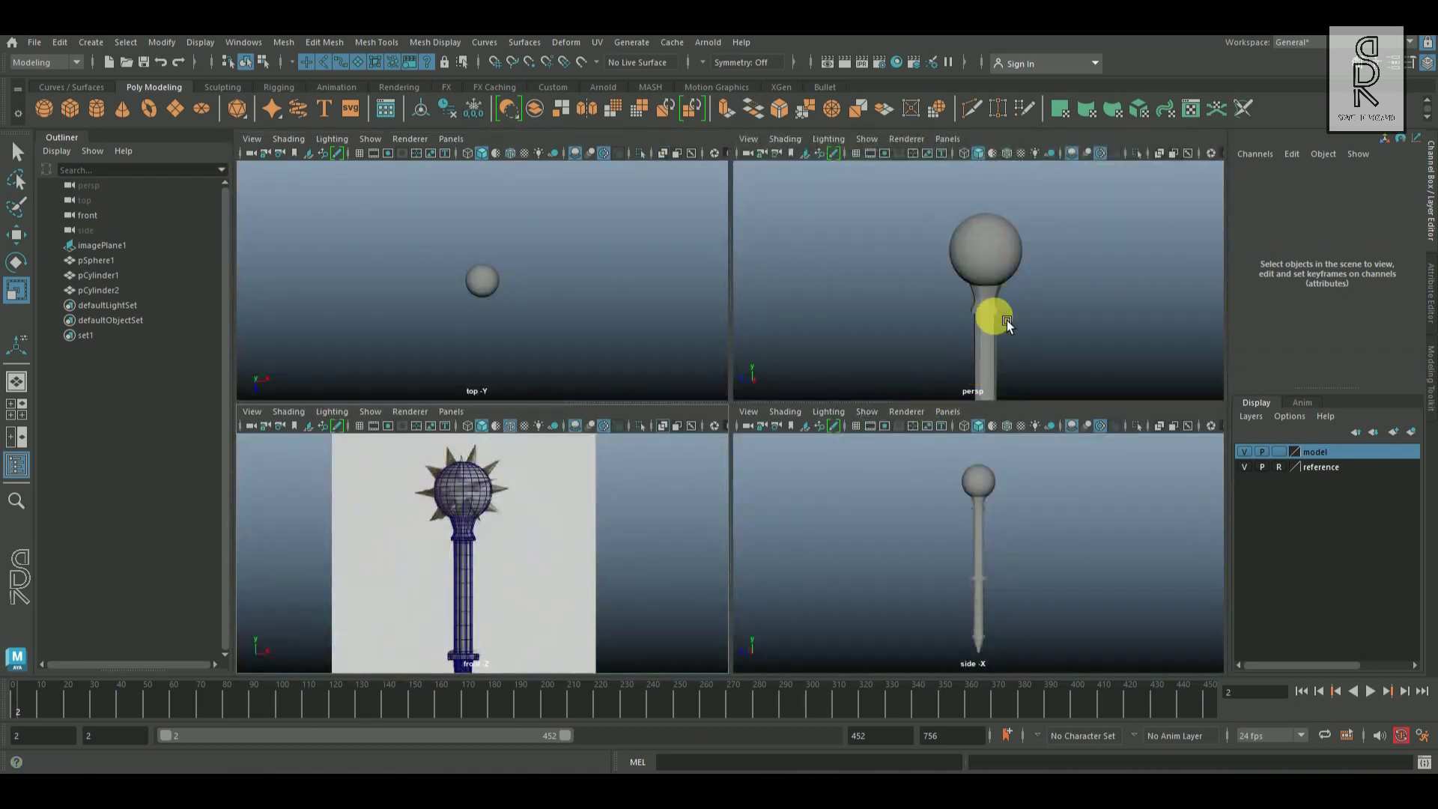
key("space")
scroll(1032, 509, "down", 3)
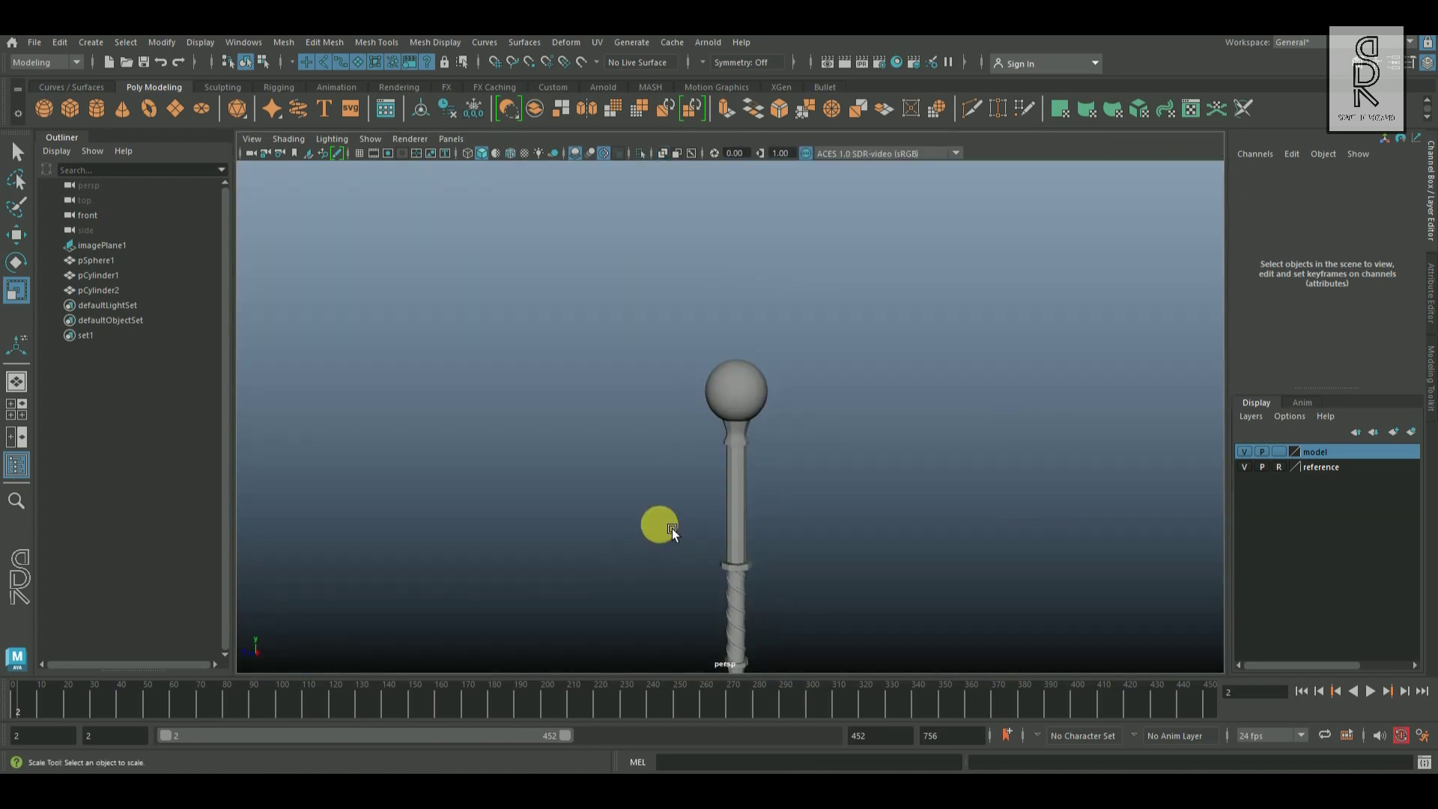
left_click(97, 109)
key("space")
key("space")
left_click(18, 236)
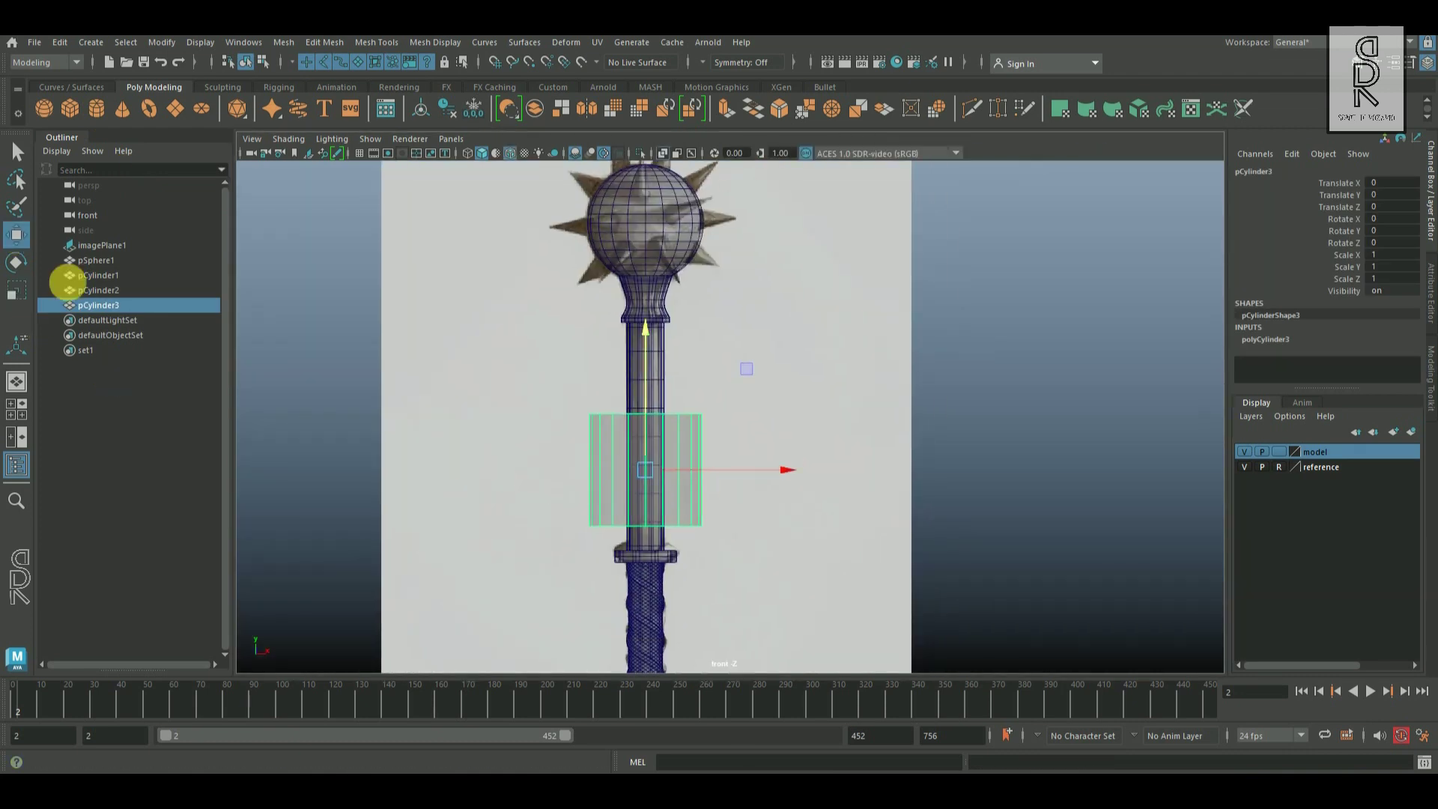
left_click_drag(800, 473, 1037, 473)
Select only the bottom cap faces of the new cylinder and delete them
middle_click_drag(1023, 470, 876, 408, "alt")
scroll(717, 420, "up", 3)
right_click_drag(706, 417, 693, 443)
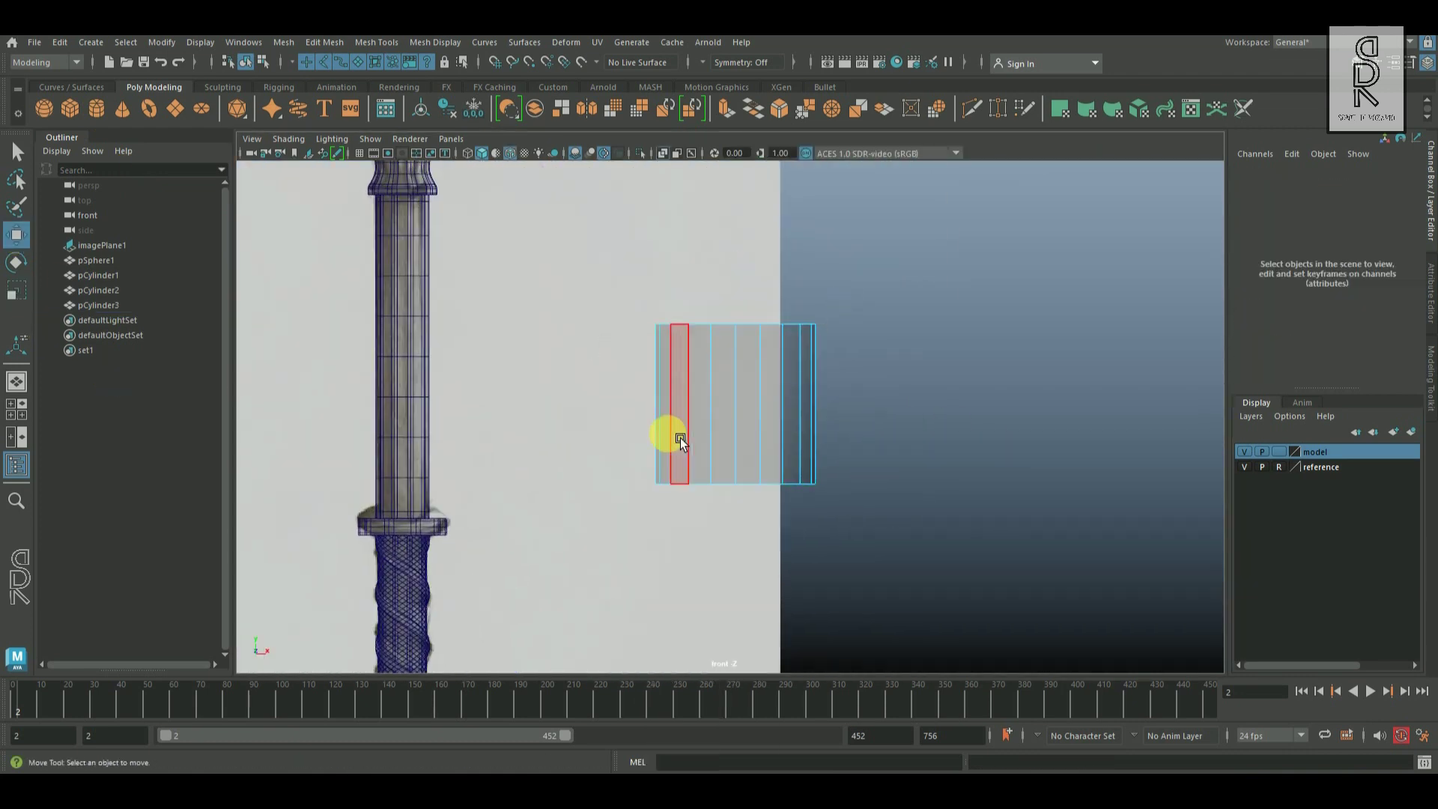
left_click_drag(622, 464, 872, 516)
left_click_drag(575, 390, 921, 436, "ctrl")
key("Delete")
Select the cylinder's top vertices and scale them horizontally to about 0.012 to form a cone
right_click(780, 369)
right_click_drag(779, 368, 707, 346)
left_click_drag(608, 279, 979, 370)
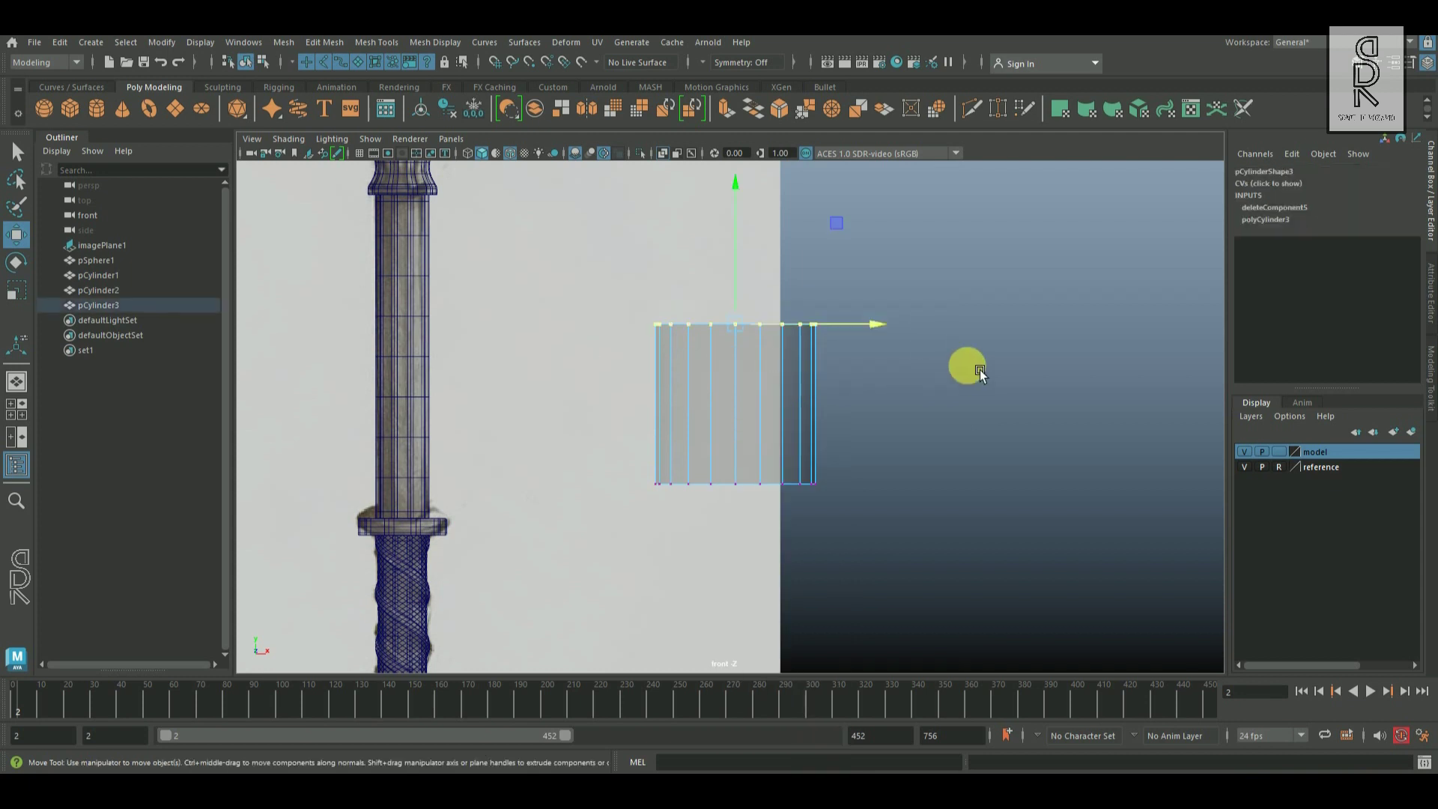
left_click(17, 290)
left_click_drag(736, 324, 640, 331)
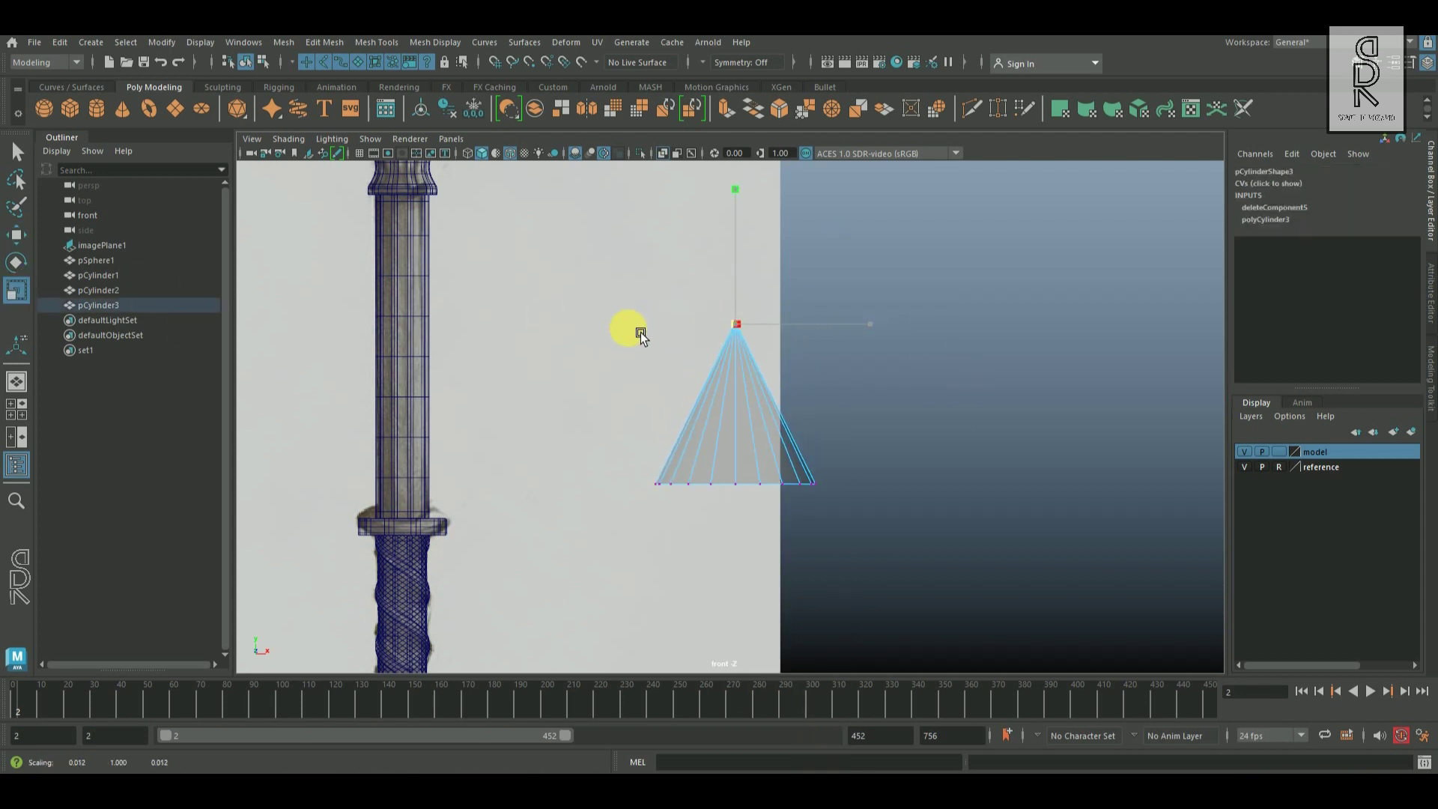
Narrow the cone by scaling its base vertices to about 0.284 along X and Z
left_click_drag(619, 458, 841, 529)
left_click(21, 236)
left_click_drag(889, 487, 882, 489)
left_click(16, 291)
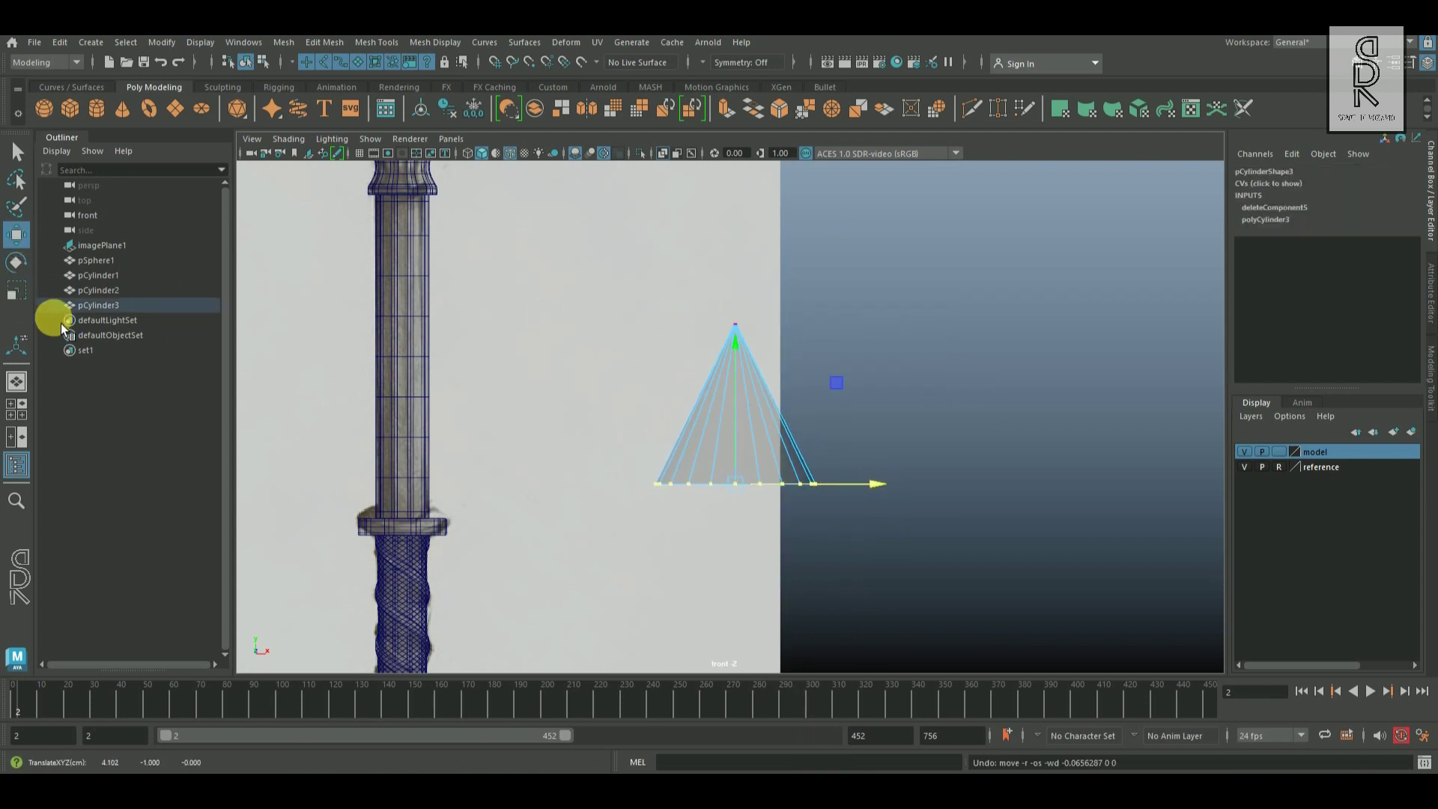
left_click_drag(760, 492, 667, 489)
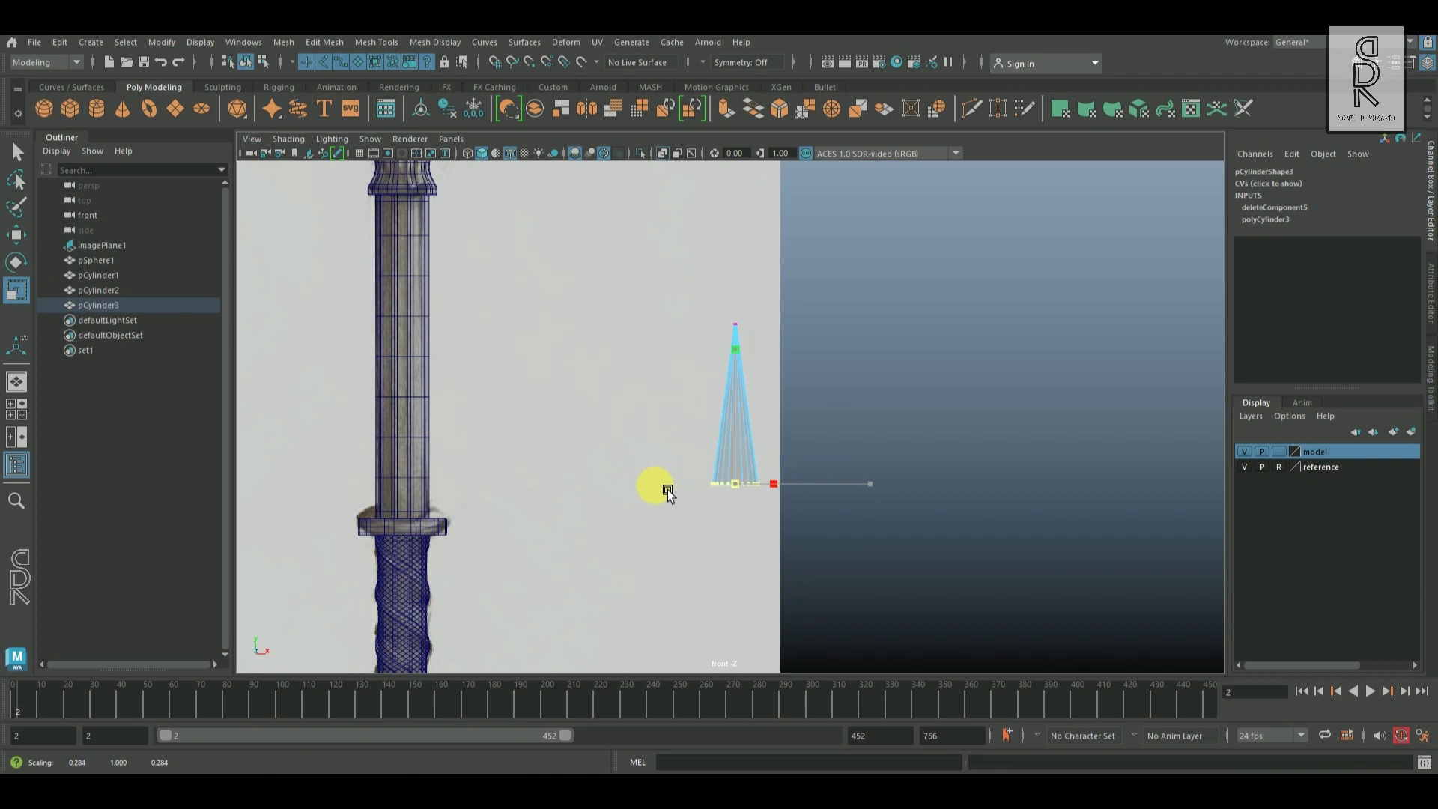
Select the centre vertex of the cone's top and raise it along Y into a sharp point
left_click(16, 235)
right_click_drag(678, 416, 852, 447, "alt")
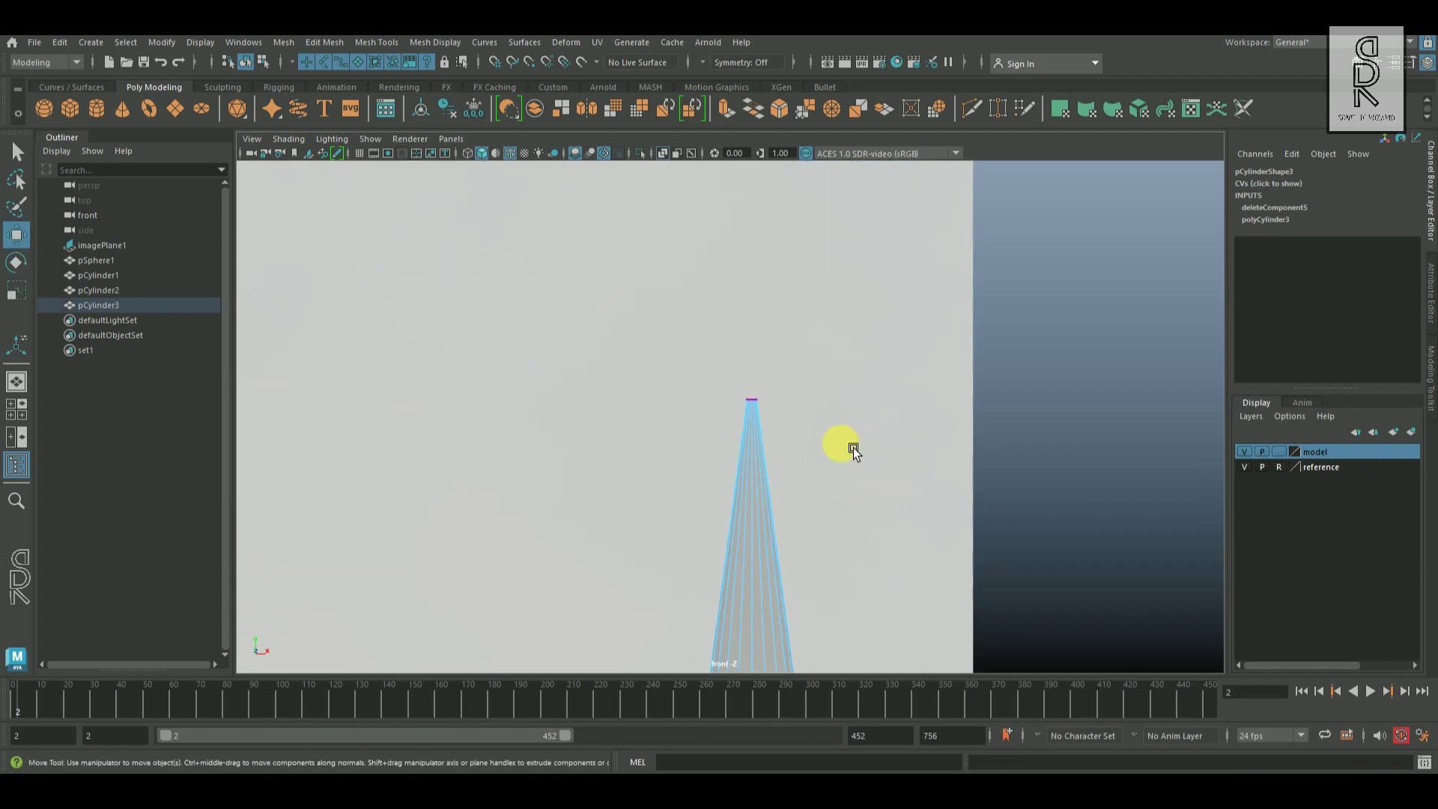
right_click_drag(832, 379, 915, 418, "alt")
left_click_drag(786, 279, 968, 335)
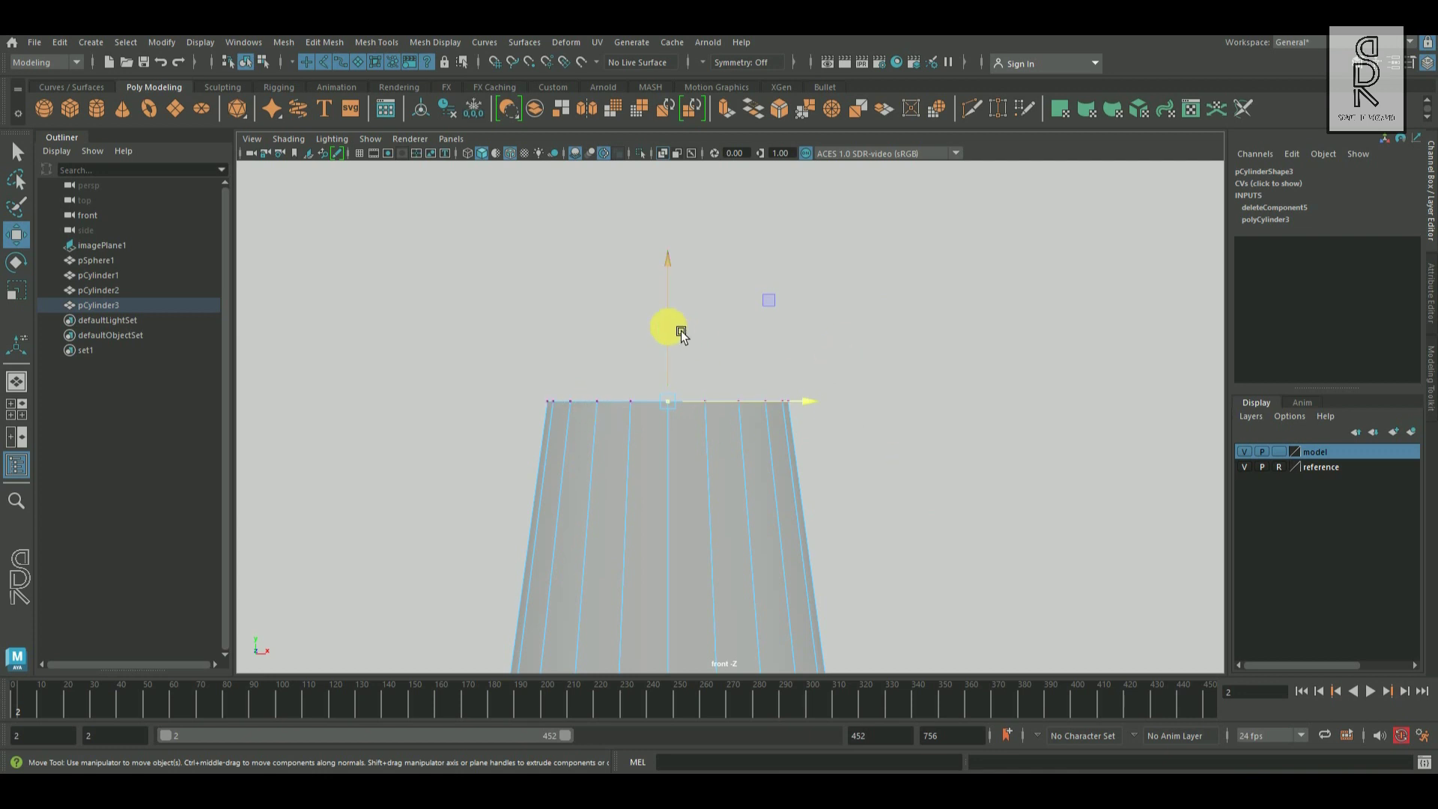
left_click_drag(668, 327, 672, 39)
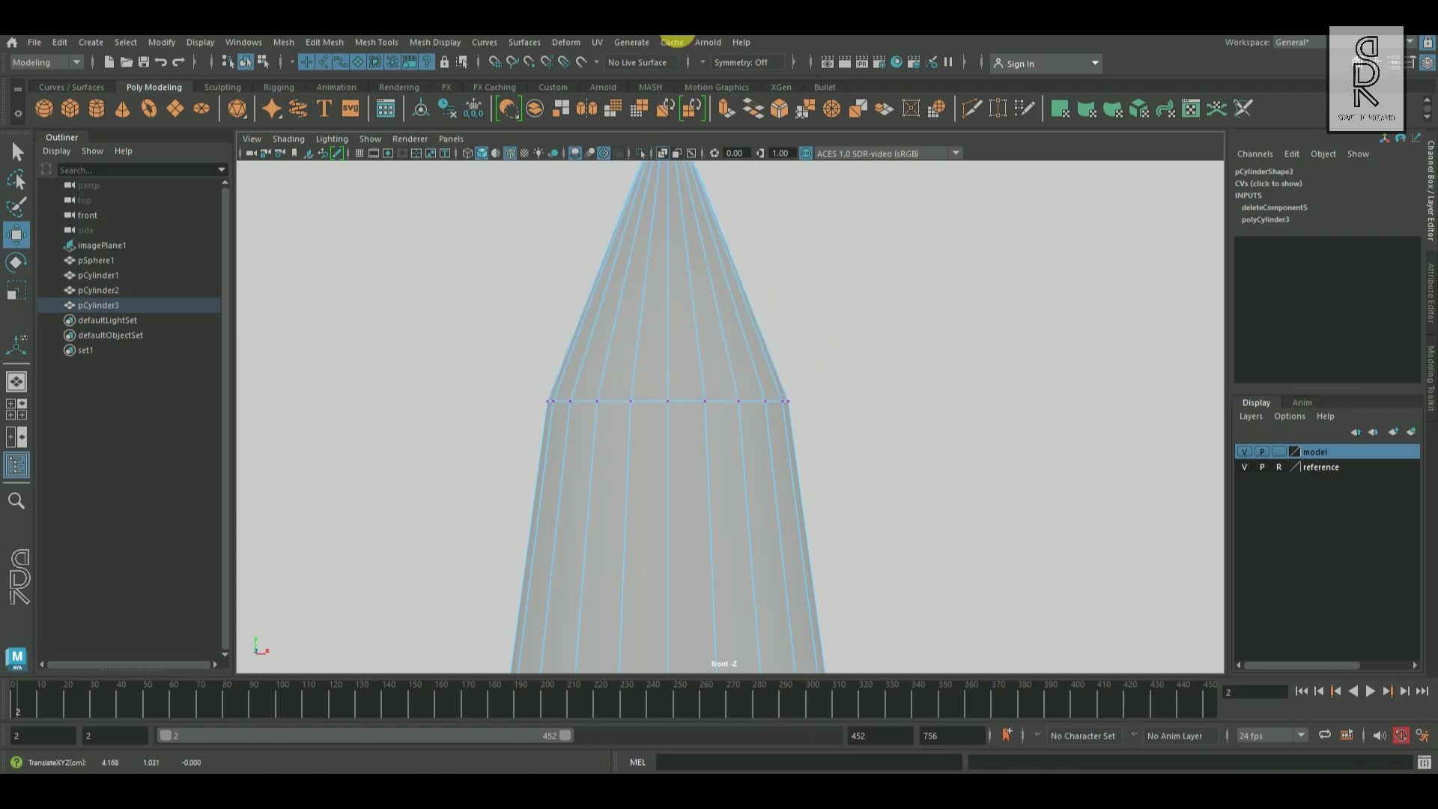
right_click_drag(624, 451, 766, 395, "alt")
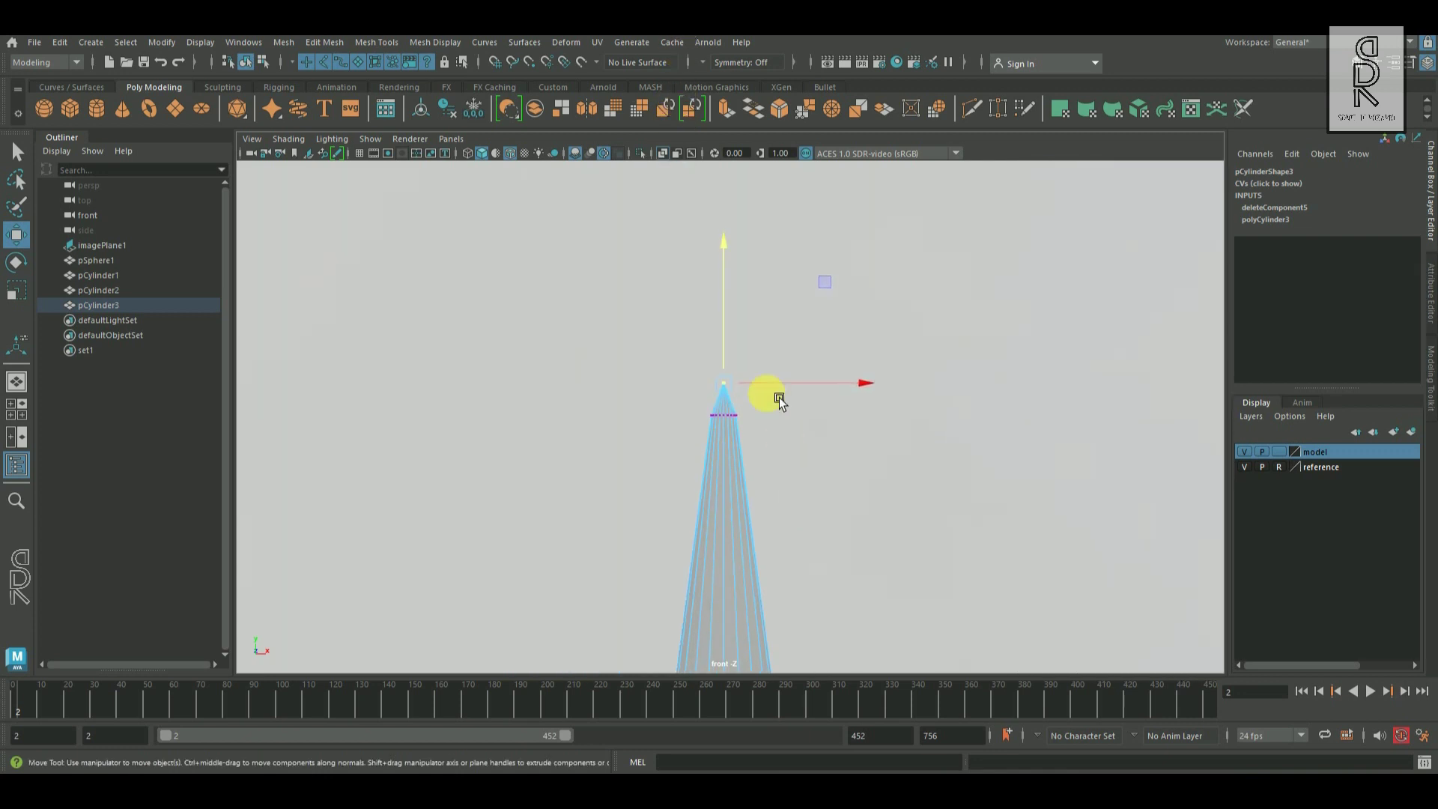
left_click_drag(723, 323, 734, 275)
Return the spike to object selection and scale it to about 0.668 in X and Z and 0.406 in Y
right_click_drag(732, 348, 831, 322)
right_click_drag(1108, 419, 967, 470, "alt")
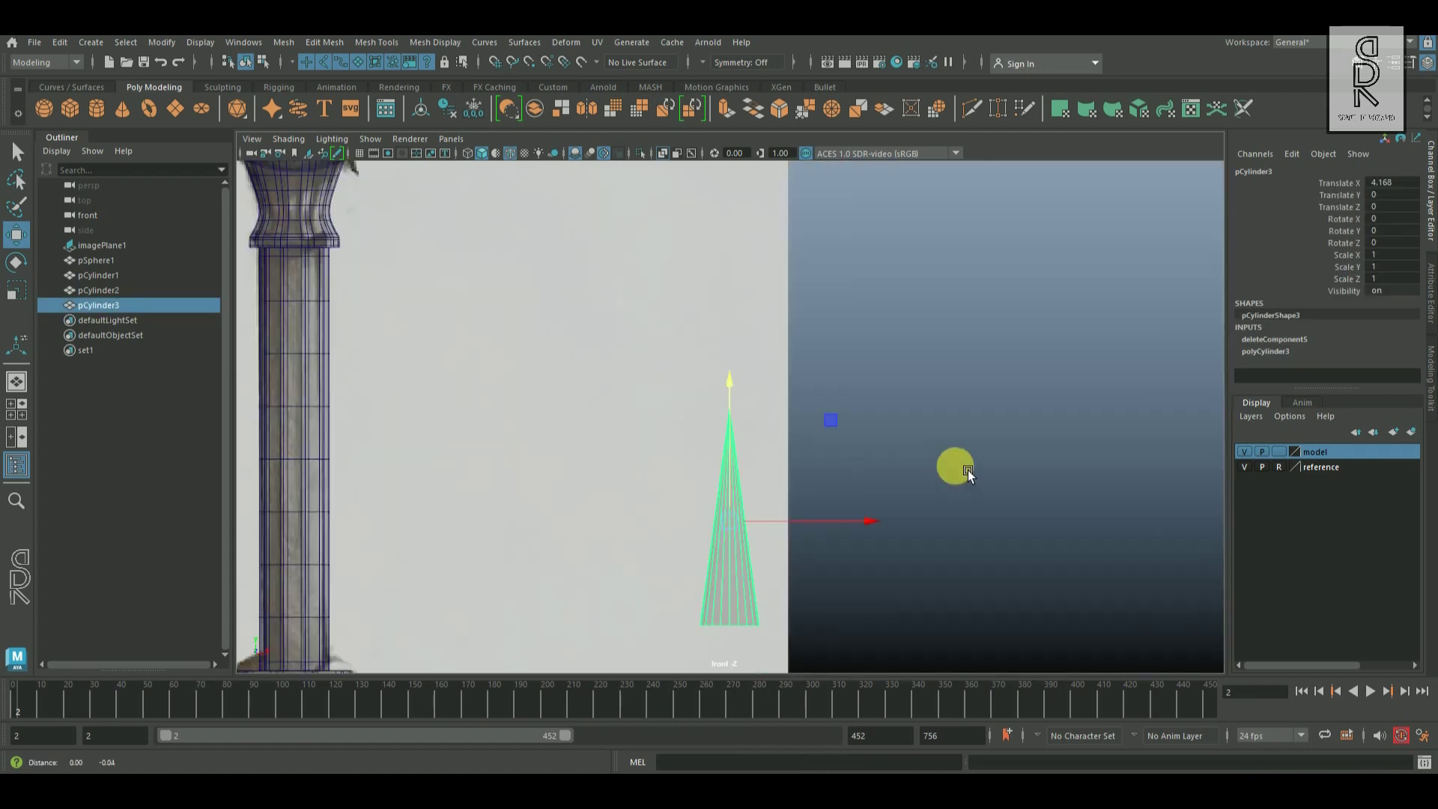
middle_click_drag(742, 603, 739, 504, "alt")
right_click_drag(739, 504, 757, 519, "alt")
left_click(16, 291)
left_click_drag(730, 289, 739, 351)
left_click_drag(749, 431, 746, 432)
left_click_drag(743, 292, 743, 285)
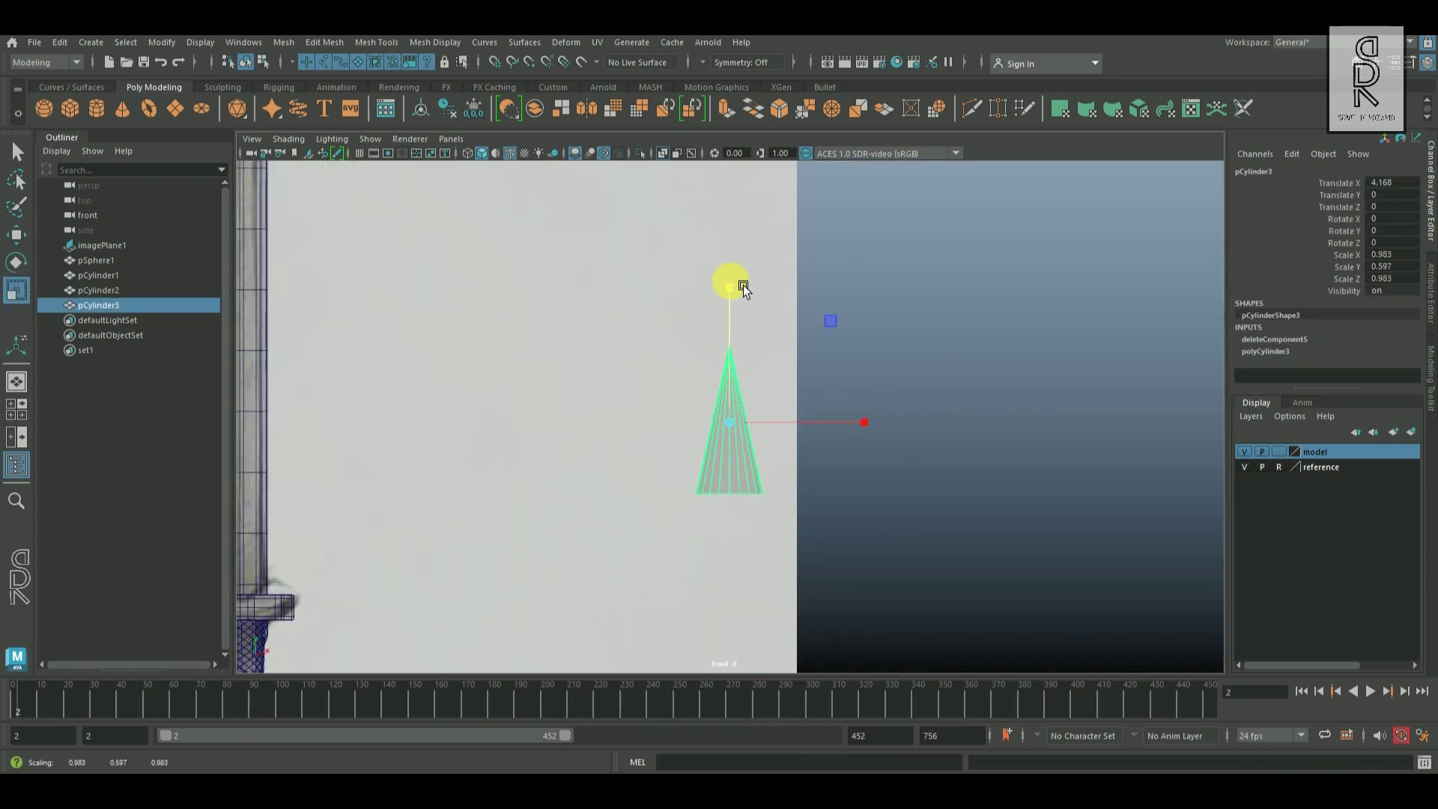
left_click_drag(745, 428, 704, 430)
Move the spike onto the top of the mace head, at about X -0.07 and Y 5.773
right_click_drag(876, 457, 787, 425, "alt")
middle_click_drag(788, 425, 838, 554, "alt")
key("w")
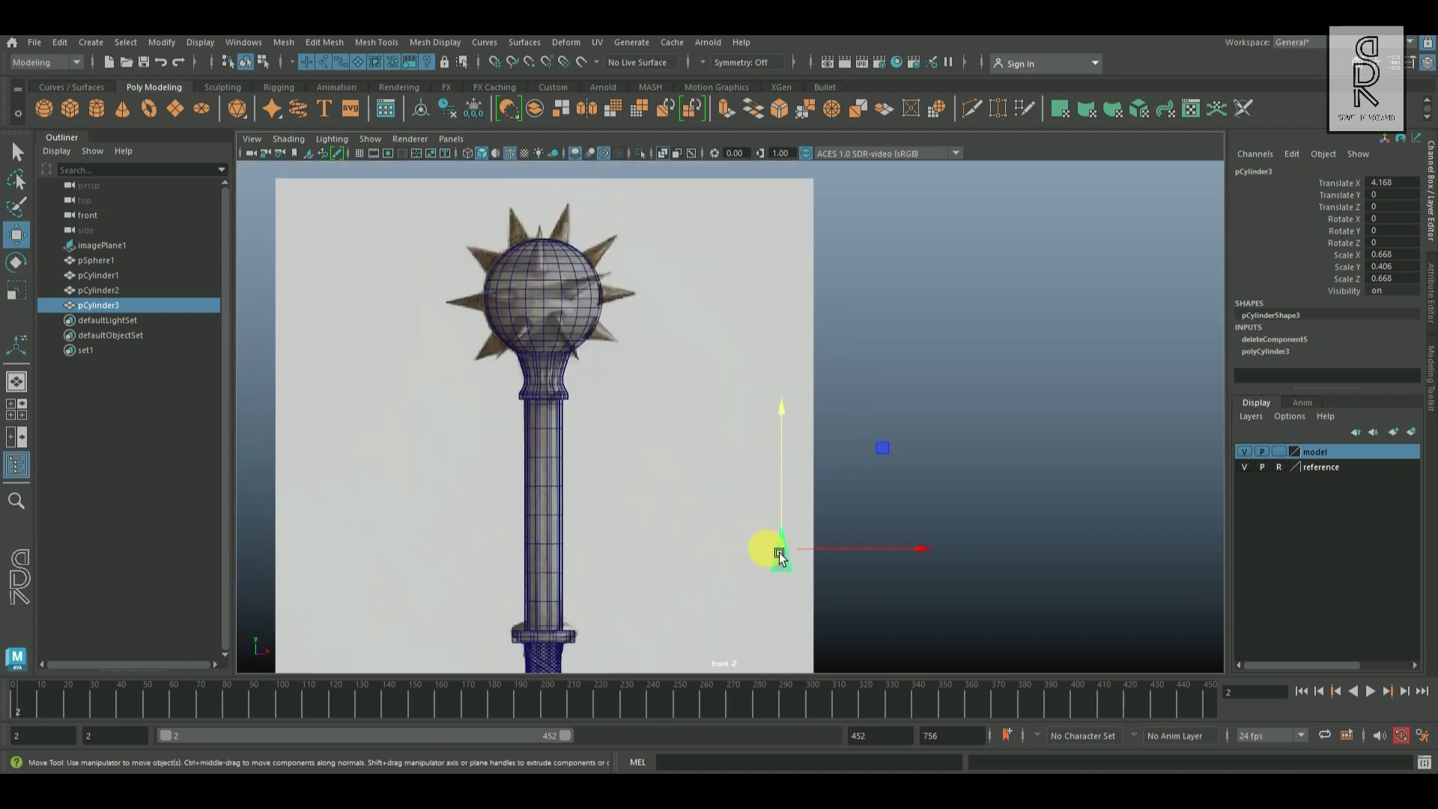
left_click_drag(775, 492, 786, 204)
key("ctrl+z")
left_click_drag(781, 436, 758, 77)
left_click_drag(864, 189, 576, 180)
middle_click_drag(498, 166, 589, 286, "alt")
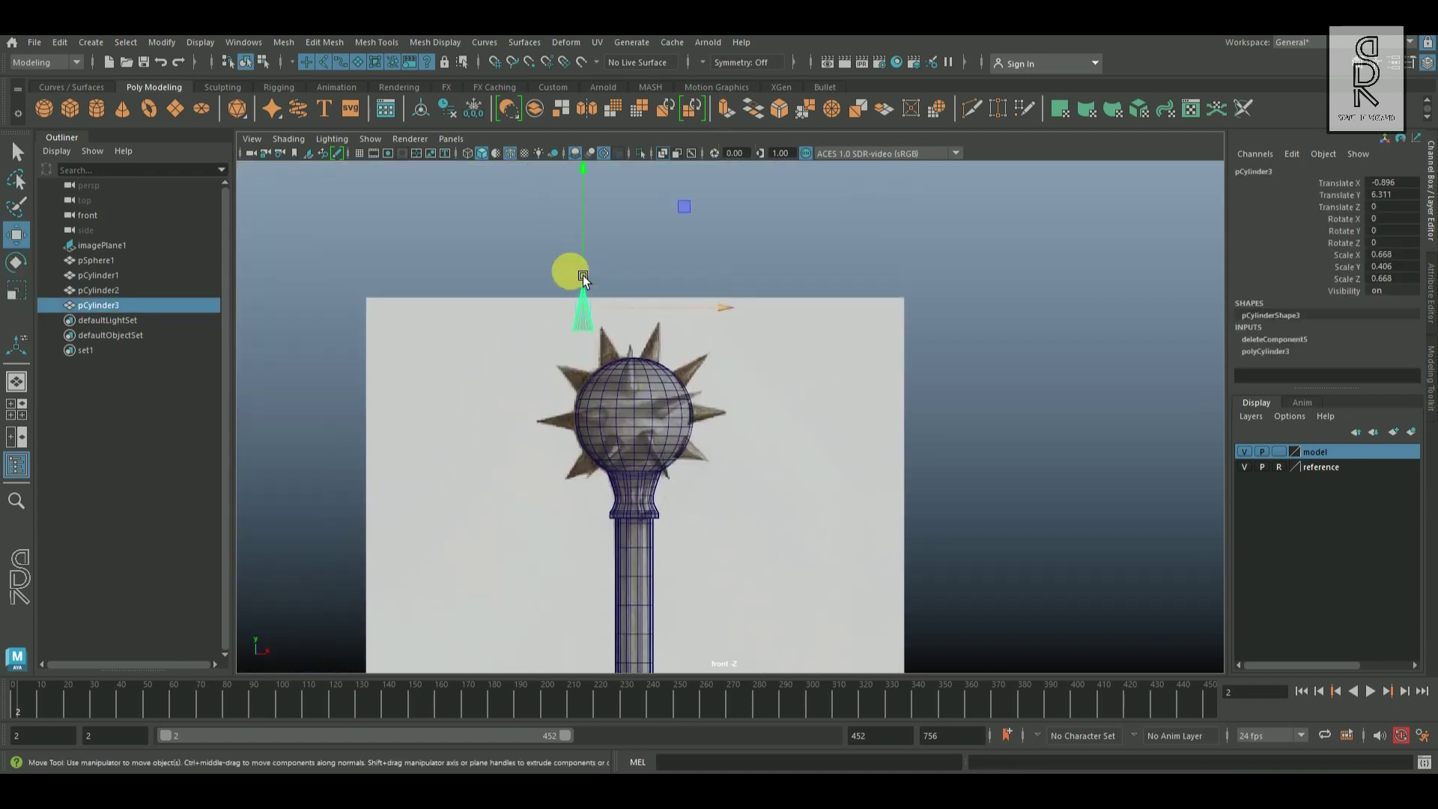
left_click_drag(674, 309, 721, 323)
left_click_drag(633, 264, 635, 298)
Switch to the perspective view and shift the spike along X to about 0.04 over the head
key("space")
key("space")
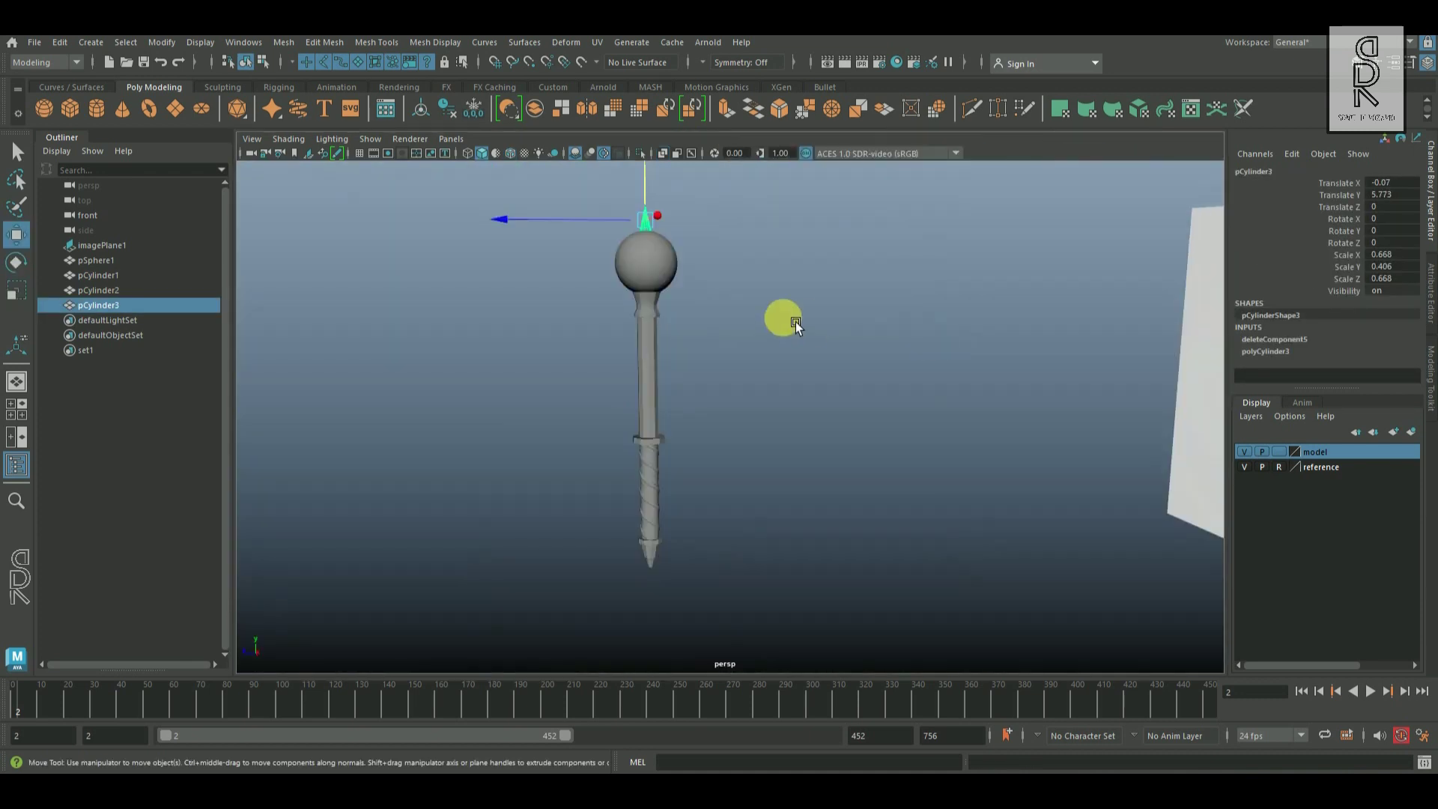
middle_click_drag(795, 321, 859, 517, "alt")
right_click_drag(859, 516, 958, 524, "alt")
left_click_drag(959, 524, 1082, 562, "alt")
left_click_drag(900, 451, 909, 460)
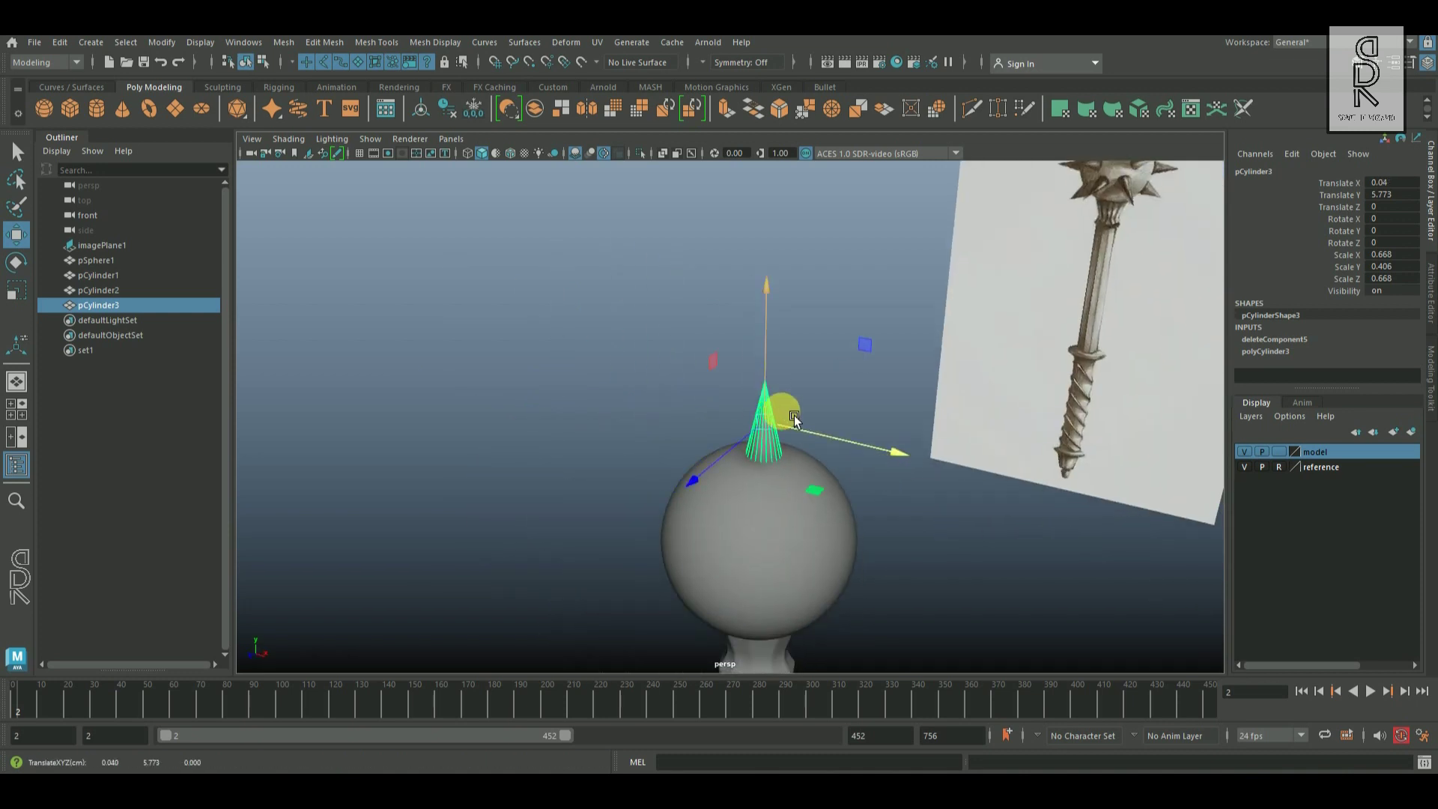
Enlarge the spike to about 0.945 in X and Z and 0.574 in Y, and save the scene
right_click_drag(674, 434, 546, 476, "alt")
left_click_drag(547, 477, 536, 457, "alt")
key("r")
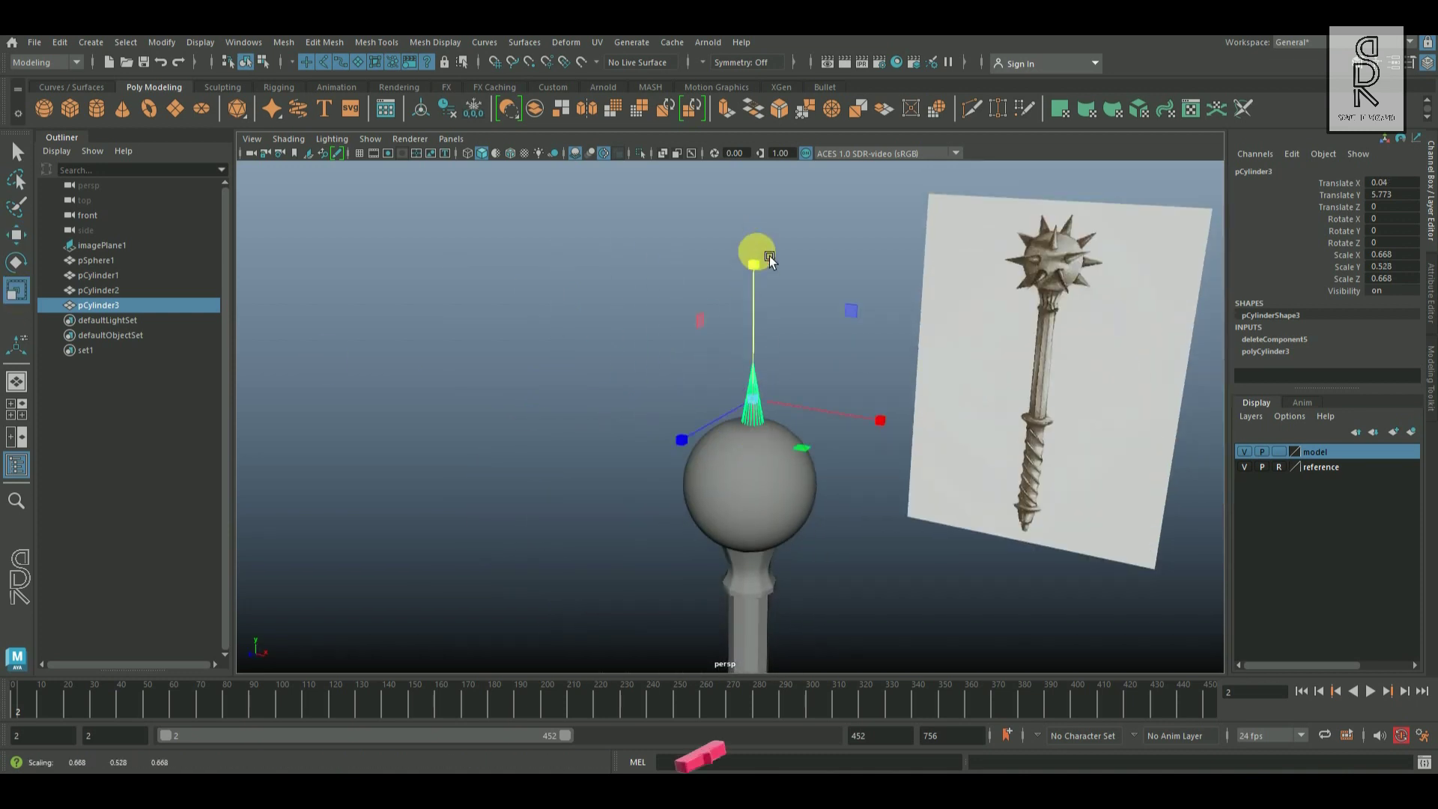
left_click_drag(754, 399, 837, 456)
key("ctrl+s")
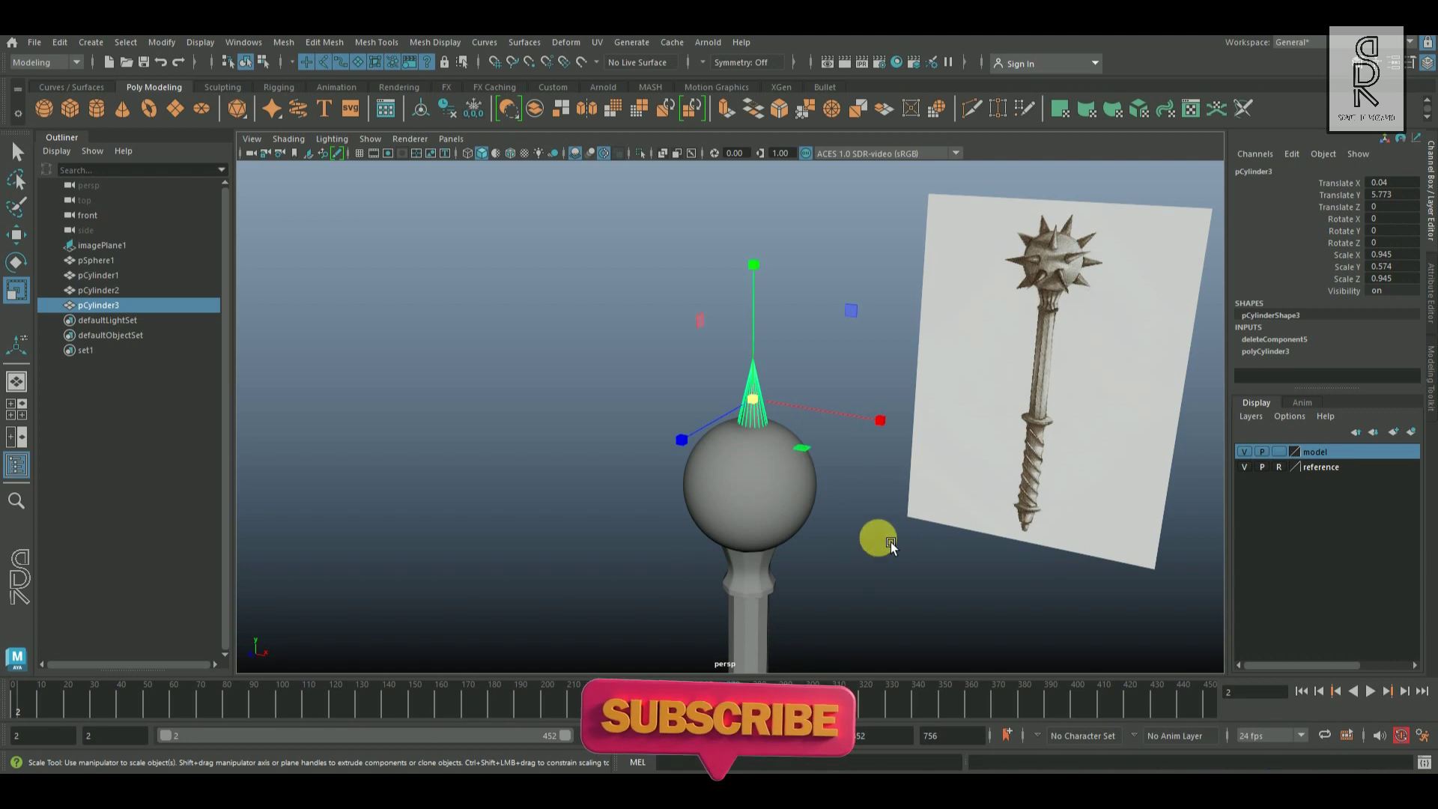
Stretch the spike along Y and reduce its overall size to about 0.866 by 0.595 by 0.866
right_click_drag(891, 541, 749, 504, "alt")
left_click_drag(749, 504, 780, 478, "alt")
left_click_drag(783, 251, 784, 230)
right_click_drag(784, 230, 819, 352, "alt")
left_click_drag(816, 369, 808, 367)
Display wireframe on the shaded model and raise the spike to about Y 5.96
left_click_drag(869, 465, 807, 500, "alt")
left_click(510, 153)
right_click_drag(647, 483, 748, 457, "alt")
key("w")
left_click_drag(747, 334, 747, 314)
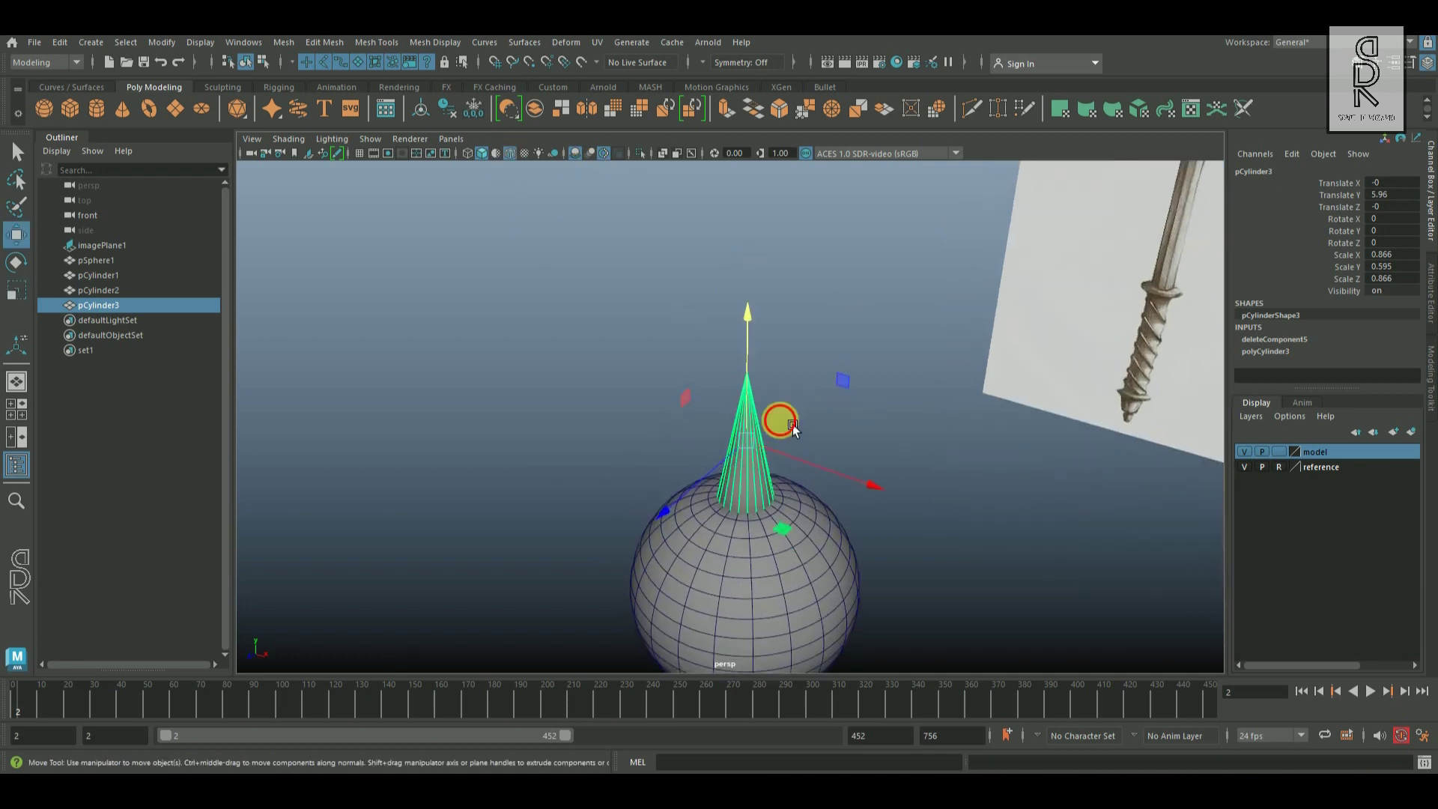
Scale the spike down to about 0.676 in X and Z, with a Y scale of about 0.508
right_click_drag(792, 430, 716, 447, "alt")
left_click_drag(716, 447, 764, 430, "alt")
left_click(16, 290)
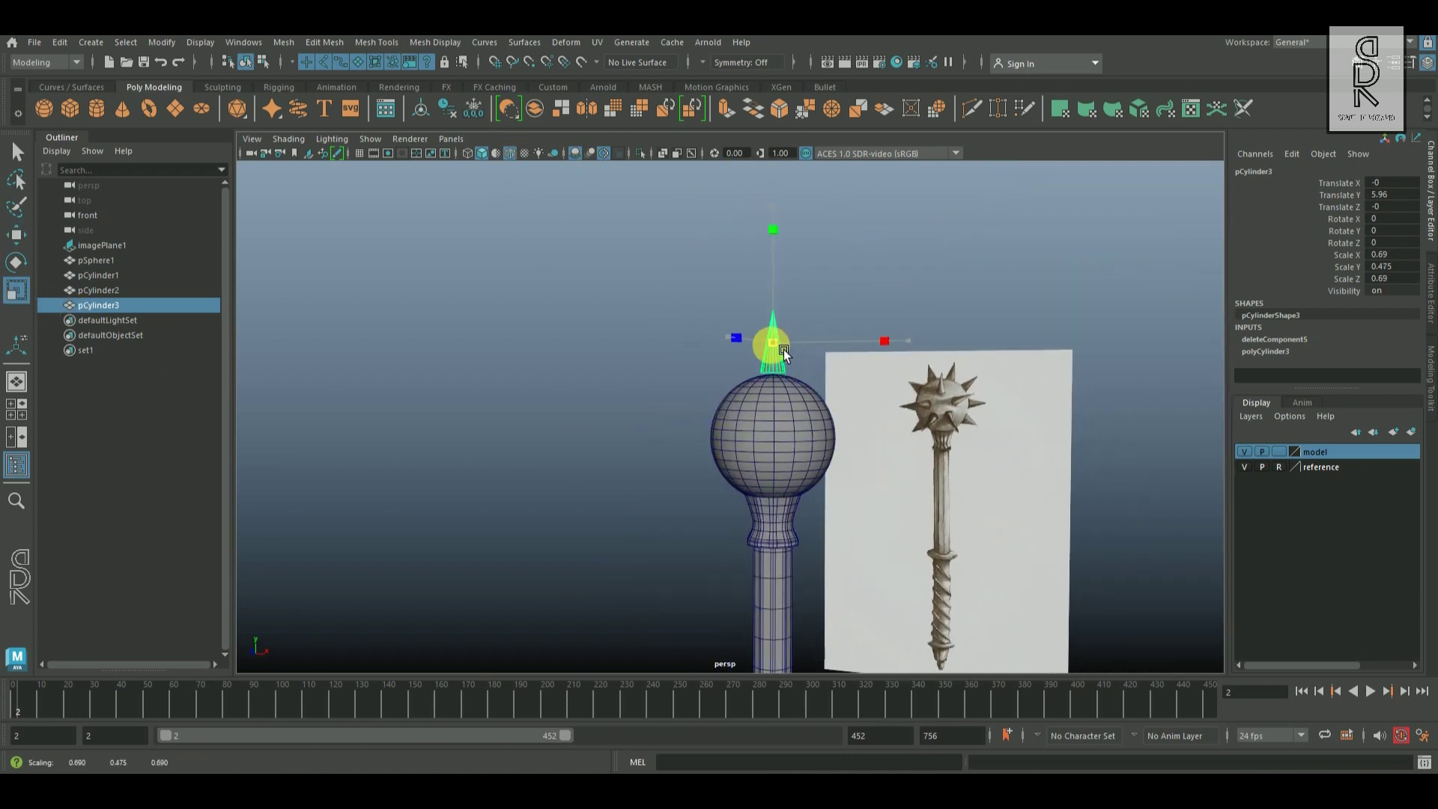
left_click_drag(783, 349, 786, 204)
Lower the spike to about Y 5.887 on the head and lengthen its Y scale to about 0.589
key("w")
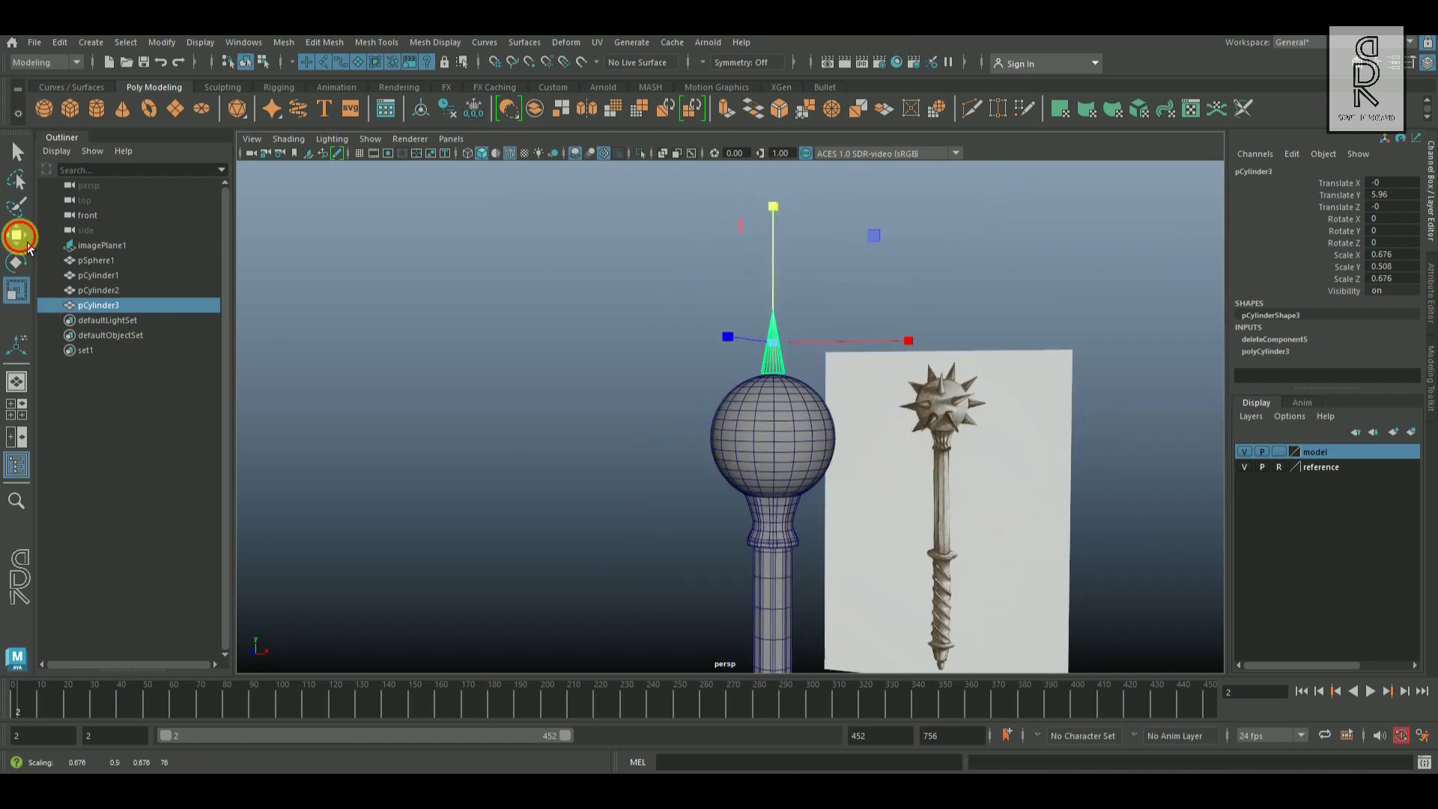
left_click(654, 336)
left_click_drag(655, 335, 798, 389, "alt")
left_click(797, 389)
left_click(16, 290)
left_click_drag(788, 237, 786, 213)
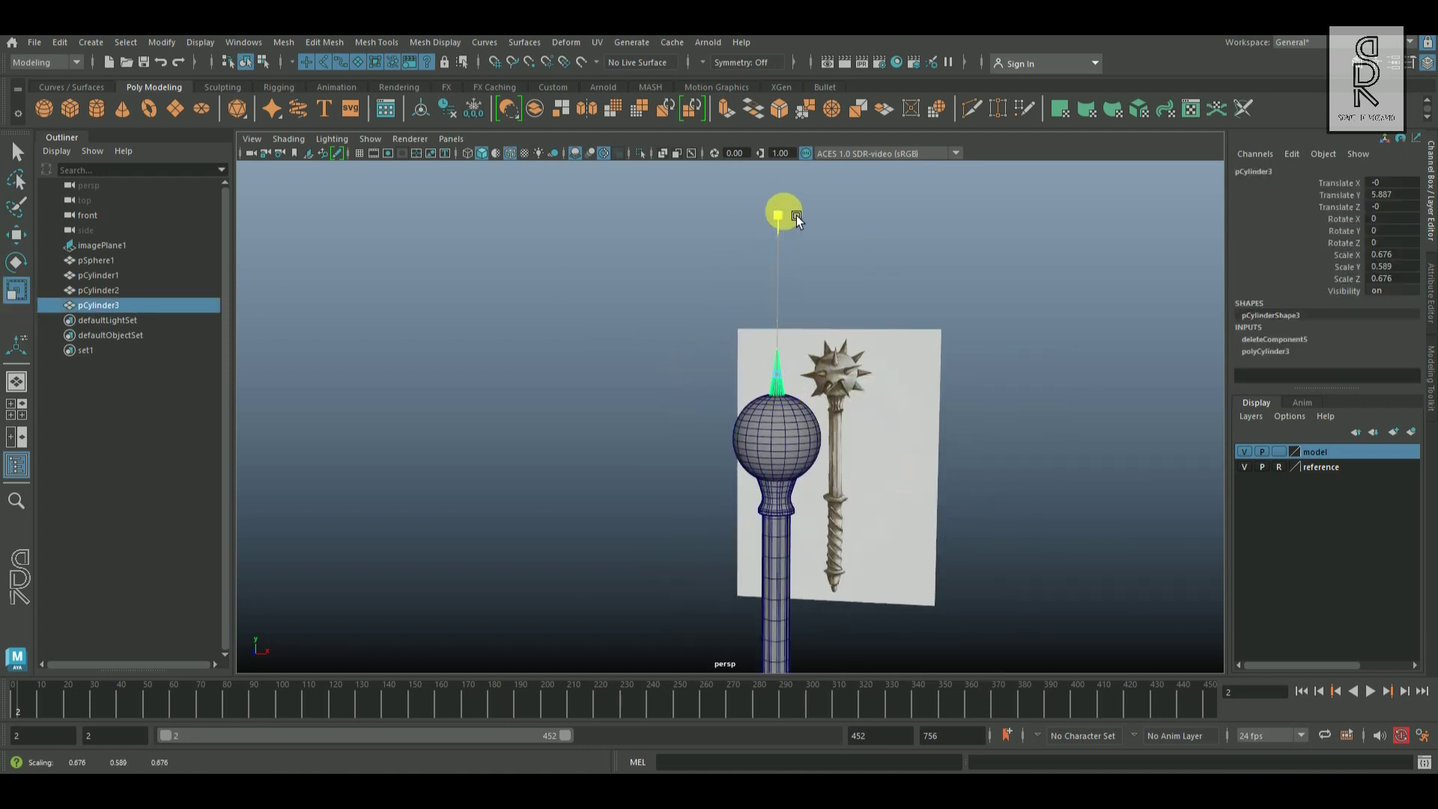
Examine the spike on the mace head against the reference image, with the wireframe overlay turned off
left_click_drag(1007, 470, 967, 494, "alt")
scroll(967, 494, "up", 8)
scroll(631, 478, "down", 6)
left_click_drag(632, 477, 783, 461, "alt")
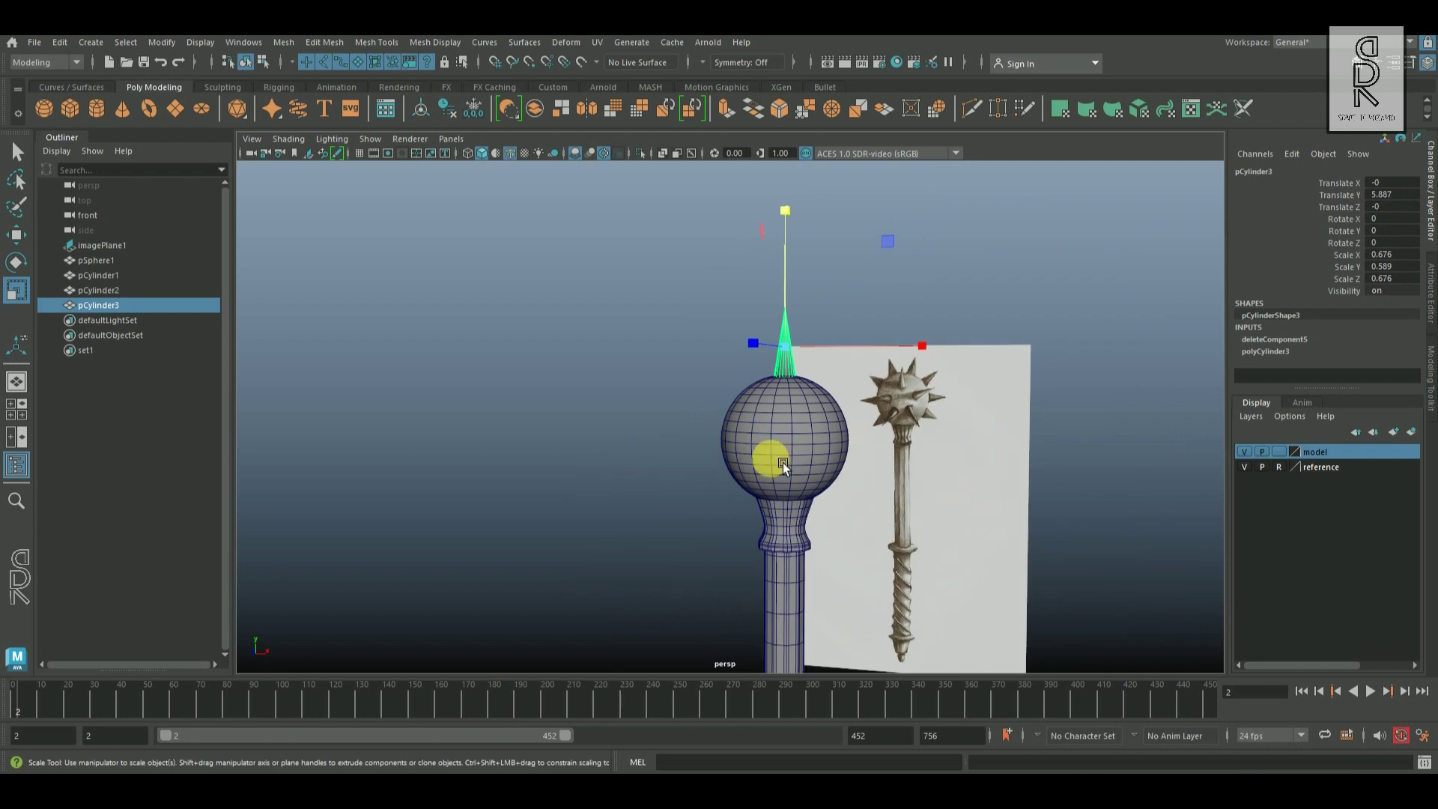
left_click(711, 539)
scroll(744, 566, "down", 6)
left_click_drag(745, 566, 798, 562, "alt")
left_click(512, 154)
mouse_move(974, 528)
left_mouse_down("alt")
mouse_move(802, 571)
mouse_move(786, 408)
left_mouse_up("alt")
left_click(800, 400)
left_click(717, 502)
scroll(758, 510, "up", 7)
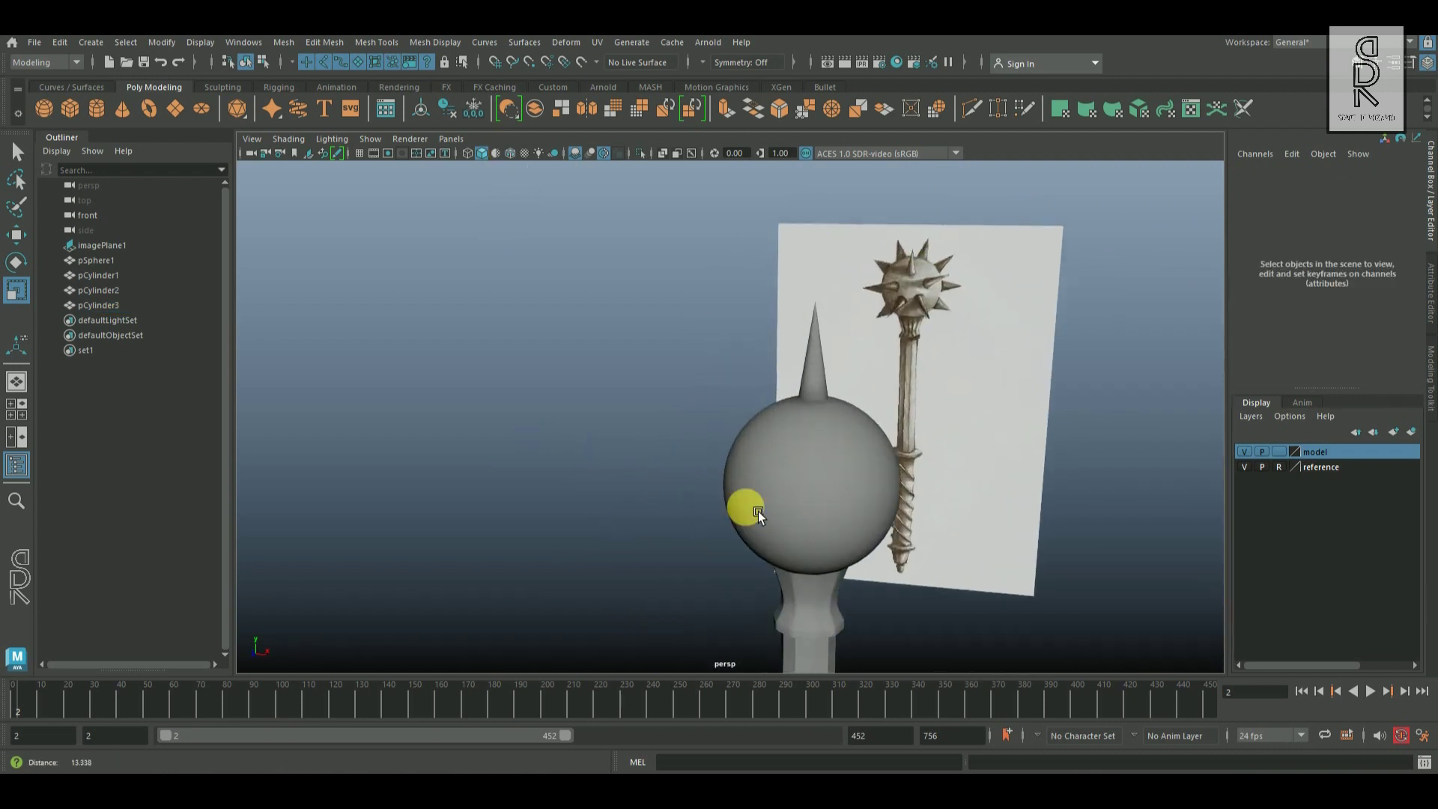
Select the spike and isolate it in the front view
left_click(887, 361)
left_click(16, 236)
key("space")
left_click_drag(879, 429, 882, 494)
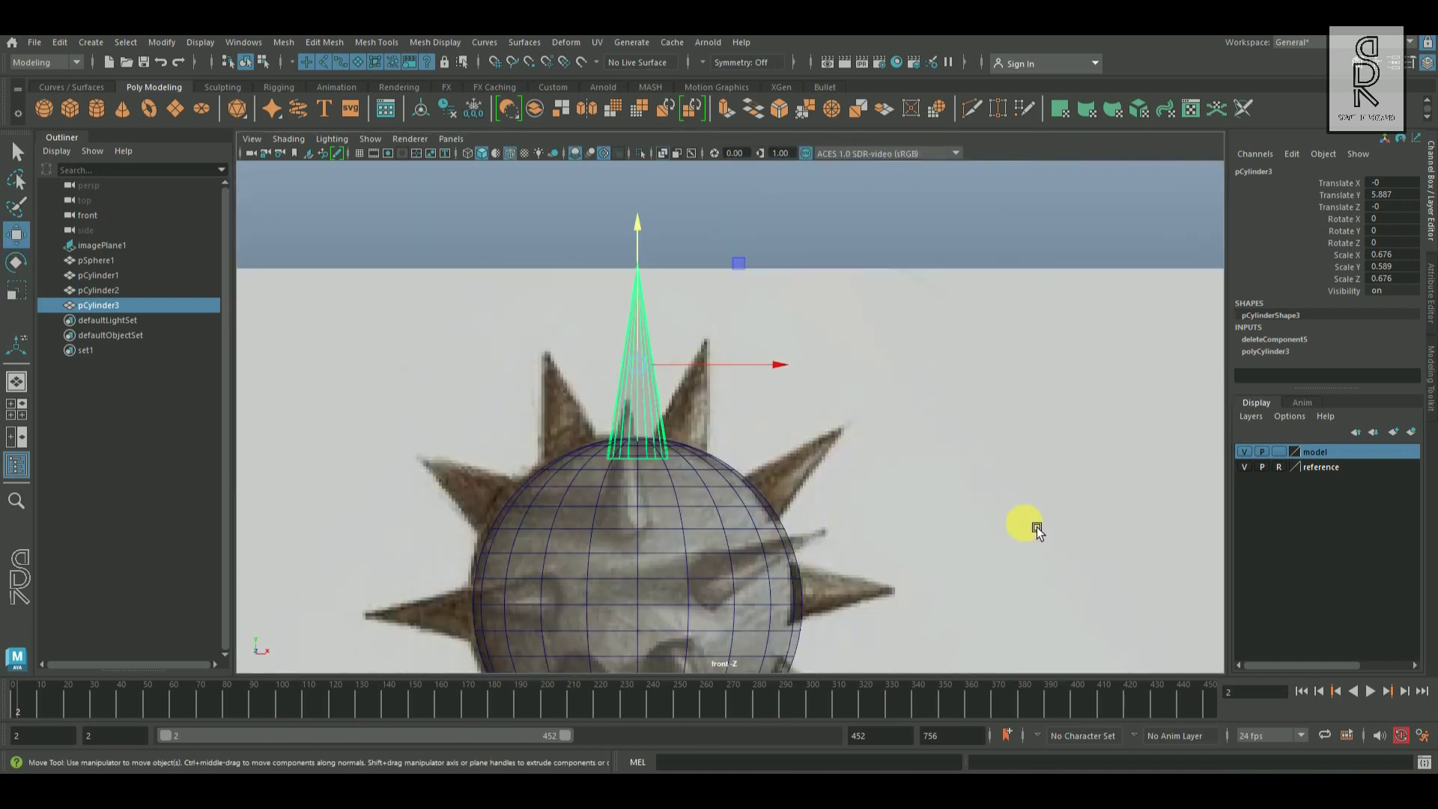
right_click_drag(1037, 527, 1145, 531, "alt")
middle_click_drag(1145, 532, 1074, 488, "alt")
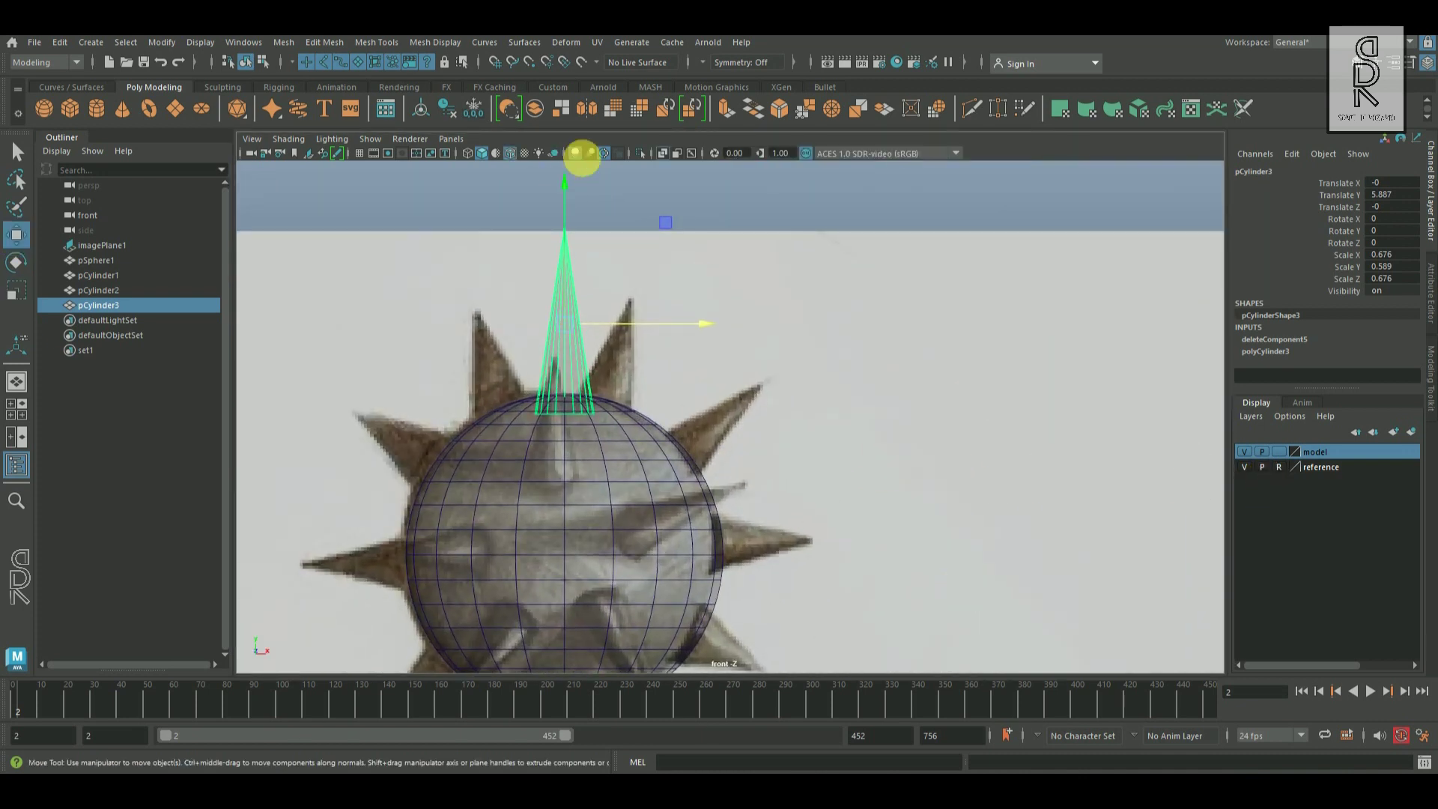
left_click(641, 153)
middle_click_drag(738, 385, 793, 379, "alt")
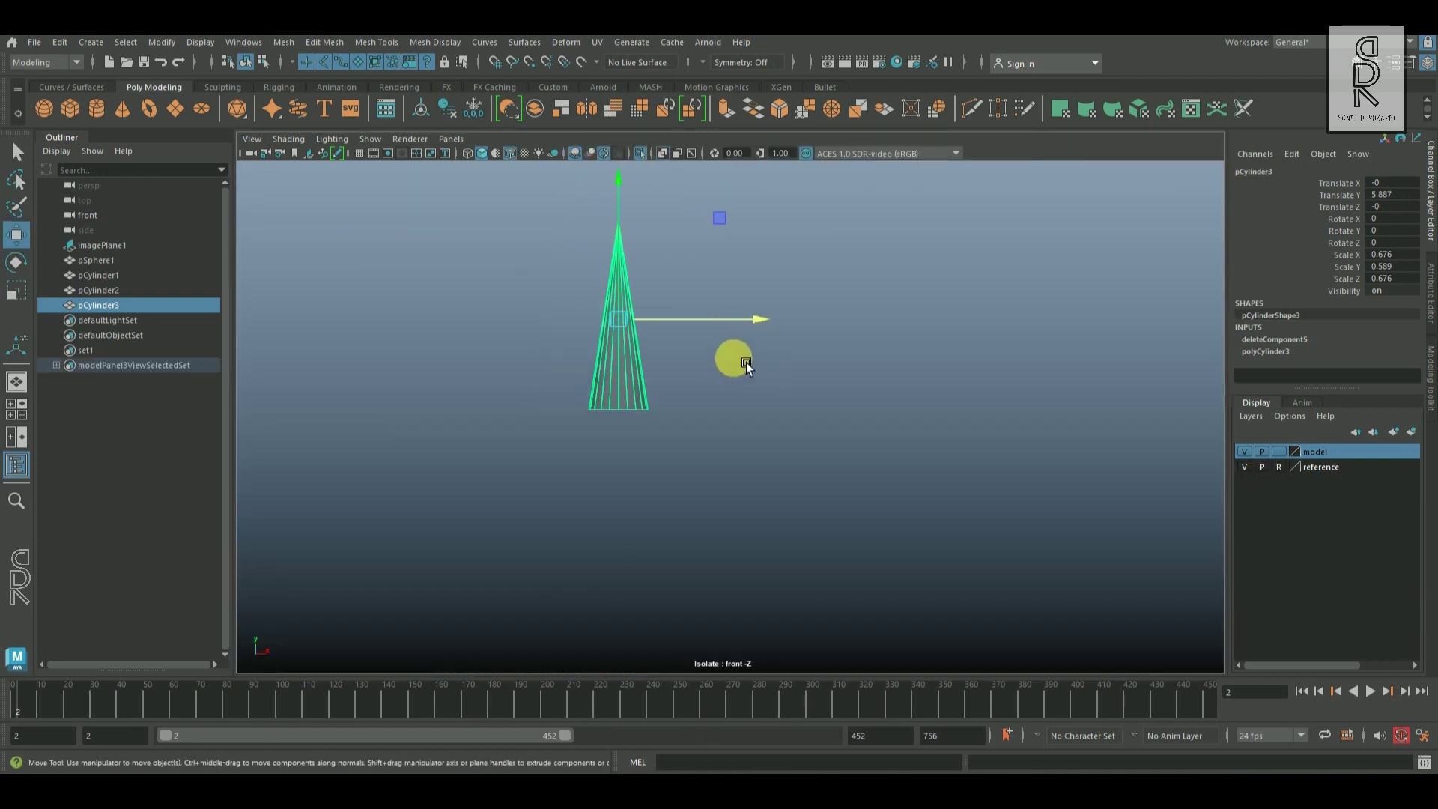
Move the spike's pivot point down and snap it to the centre of its base
right_click_drag(746, 361, 766, 421, "alt")
middle_click_drag(766, 420, 851, 455, "alt")
key("v")
key("d")
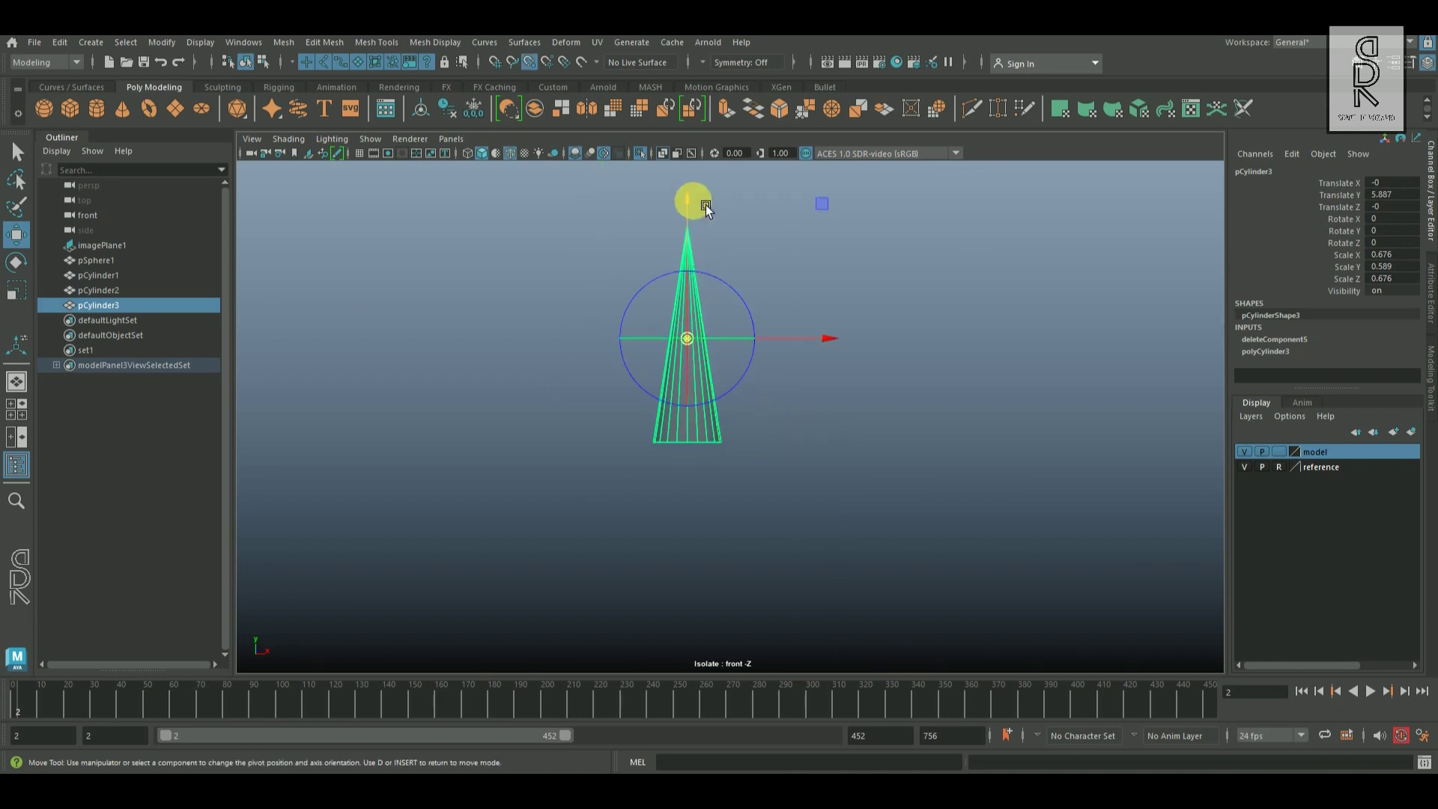
left_click_drag(697, 201, 703, 453)
middle_click(703, 453)
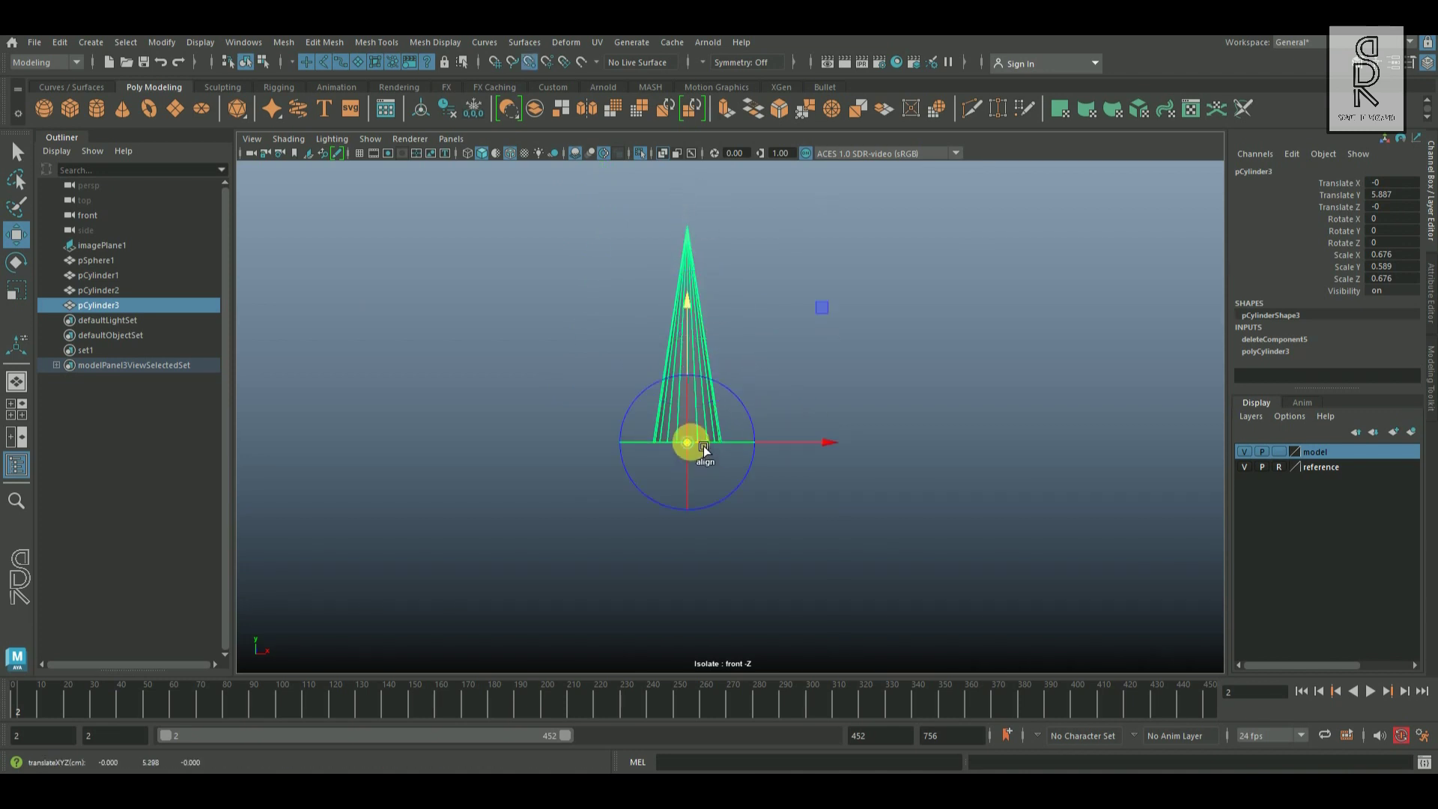
Switch the spike to edge selection and insert a horizontal edge loop around its middle
right_click_drag(581, 412, 722, 482, "alt")
middle_click_drag(666, 416, 705, 484, "alt")
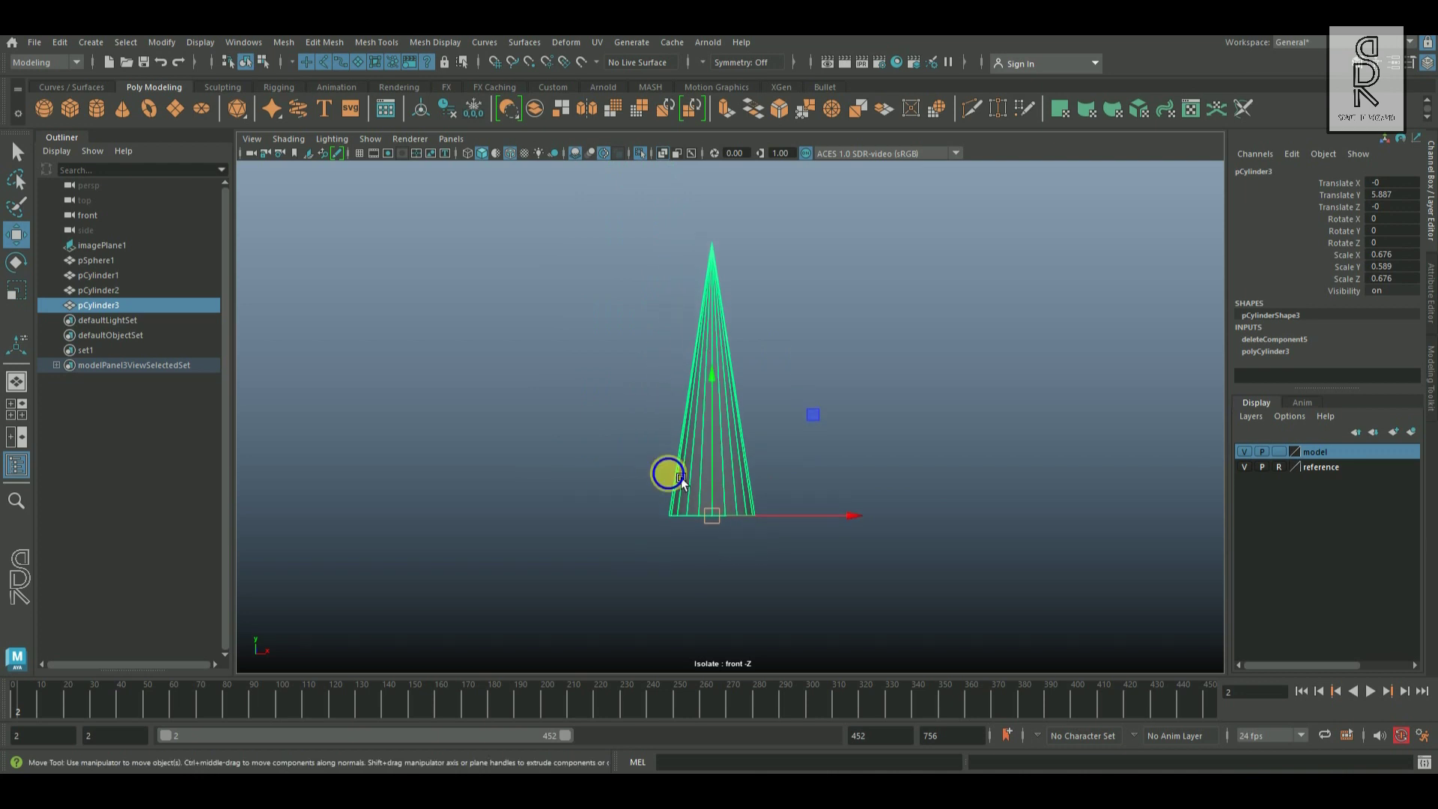
right_click_drag(677, 481, 779, 465, "alt")
right_click_drag(732, 346, 732, 274)
left_click(698, 369)
right_click_drag(704, 369, 779, 402, "ctrl")
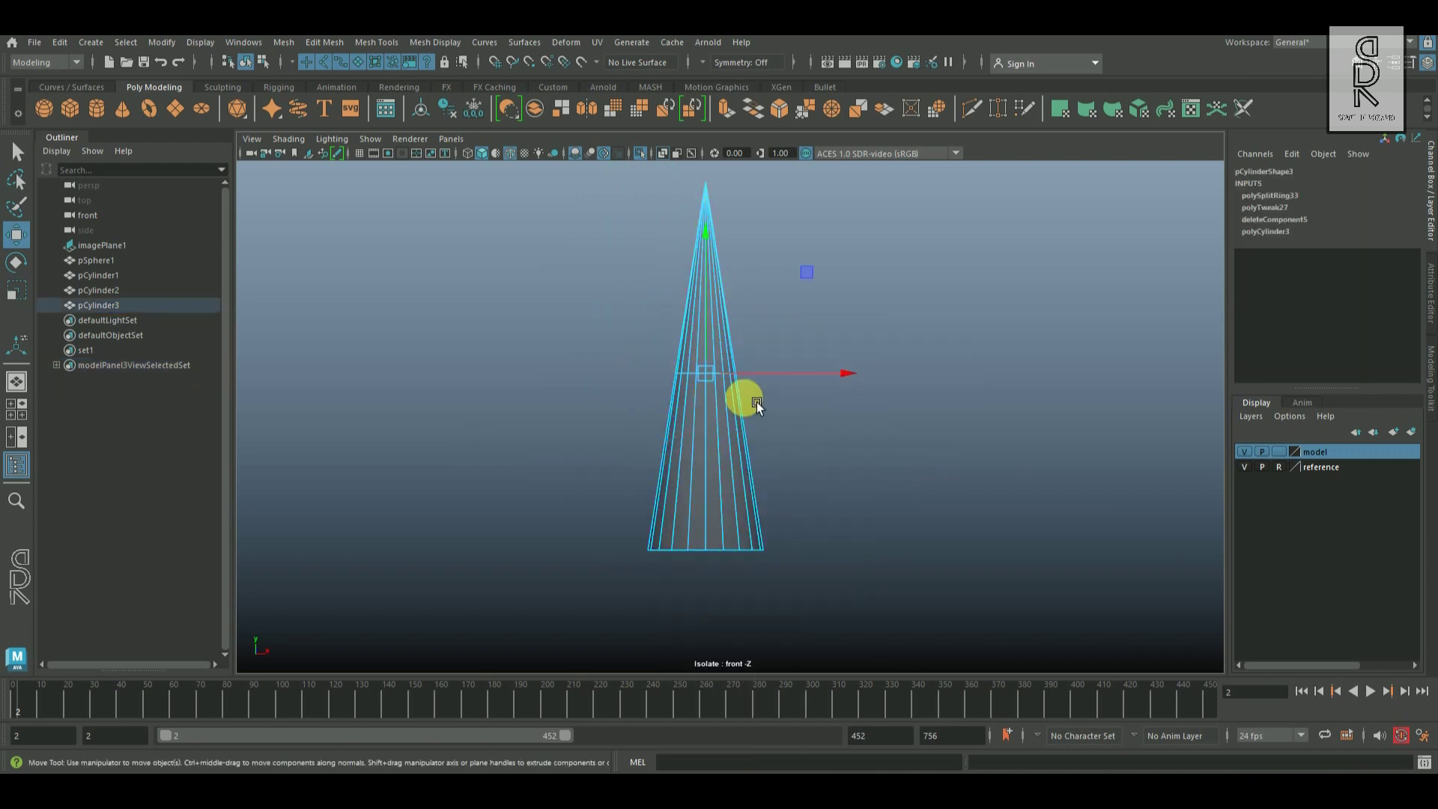
Insert four more horizontal edge loops on the spike, one above the middle loop and three below it
left_click(721, 463)
right_click_drag(724, 463, 778, 479, "ctrl")
left_click(722, 346)
key("g")
left_click(720, 430)
key("g")
left_click(708, 501)
key("g")
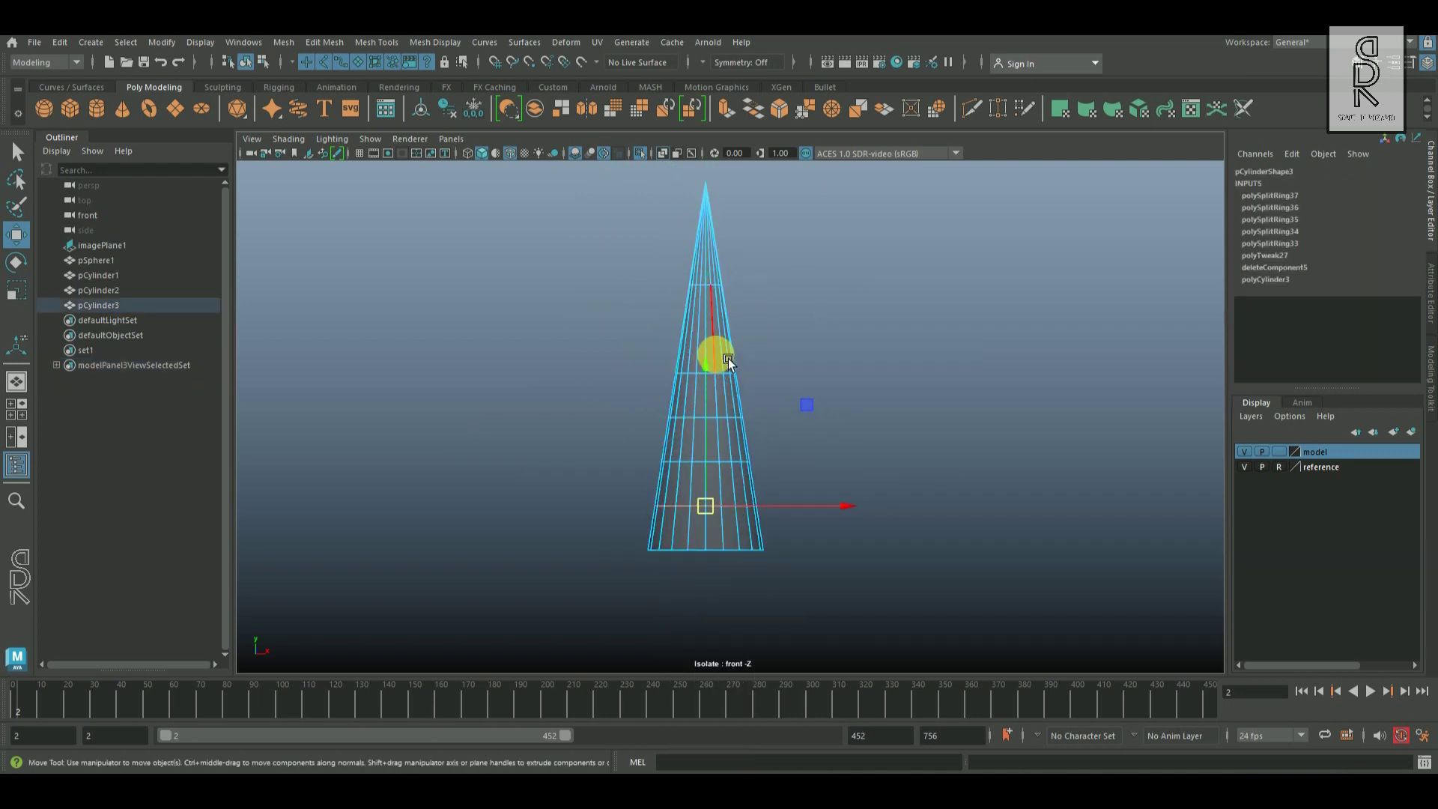
Insert two more horizontal edge loops in the upper half of the spike and return to object selection
left_click(708, 349)
key("g")
right_click_drag(689, 346, 762, 325)
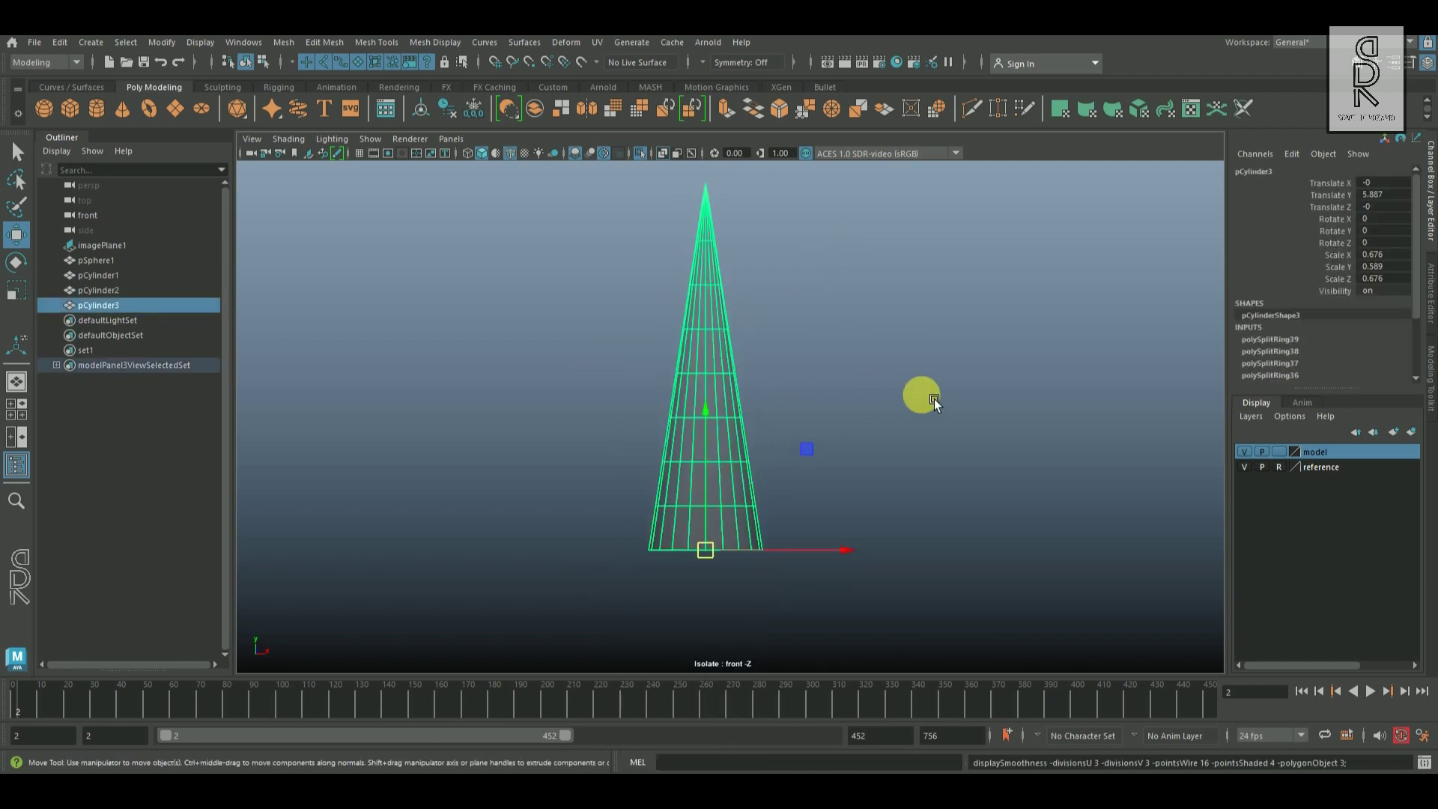
Turn off the spike's isolation and raise it slightly on the head, to Translate Y 5.968
left_click(966, 372)
left_click(641, 153)
left_click(719, 418)
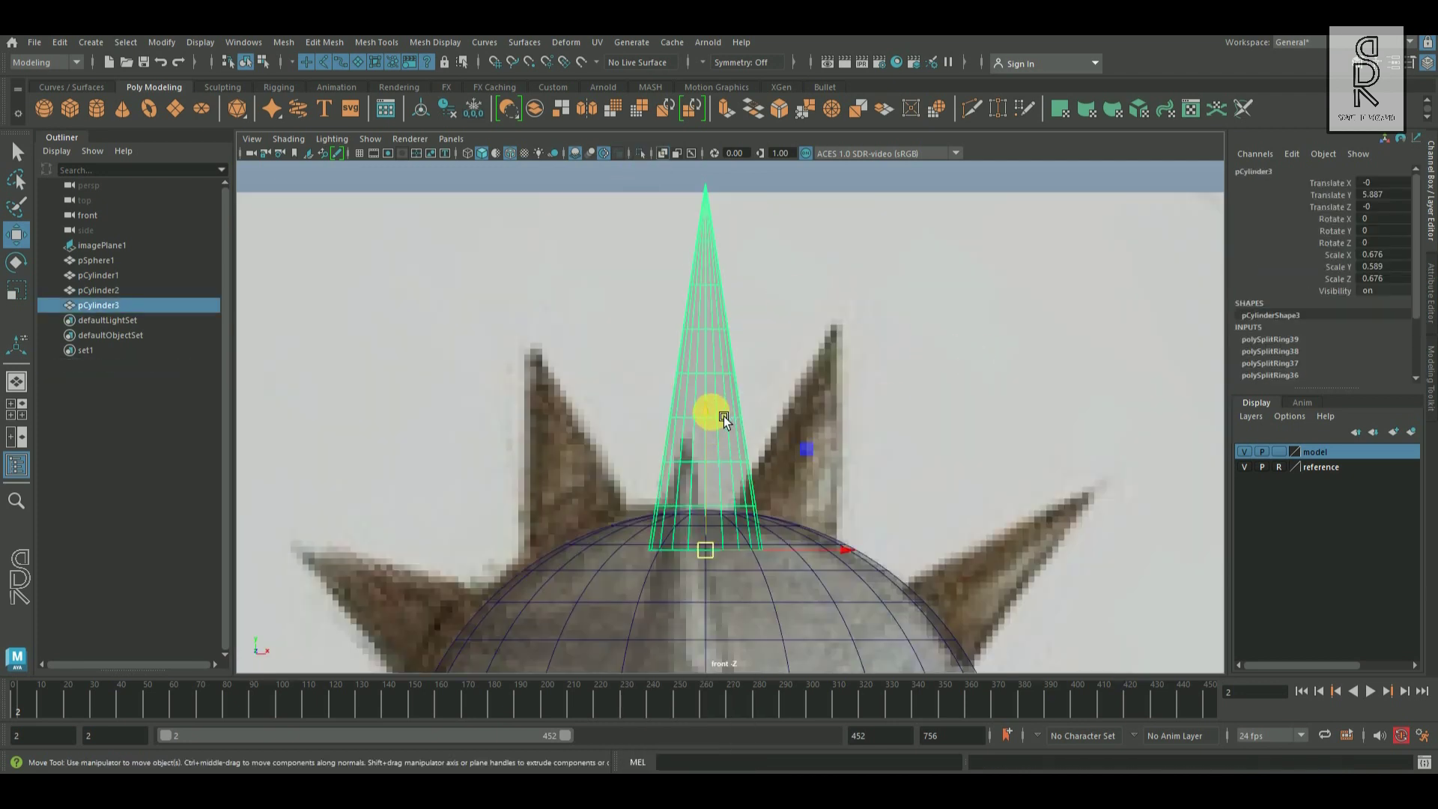
left_click_drag(723, 415, 724, 391)
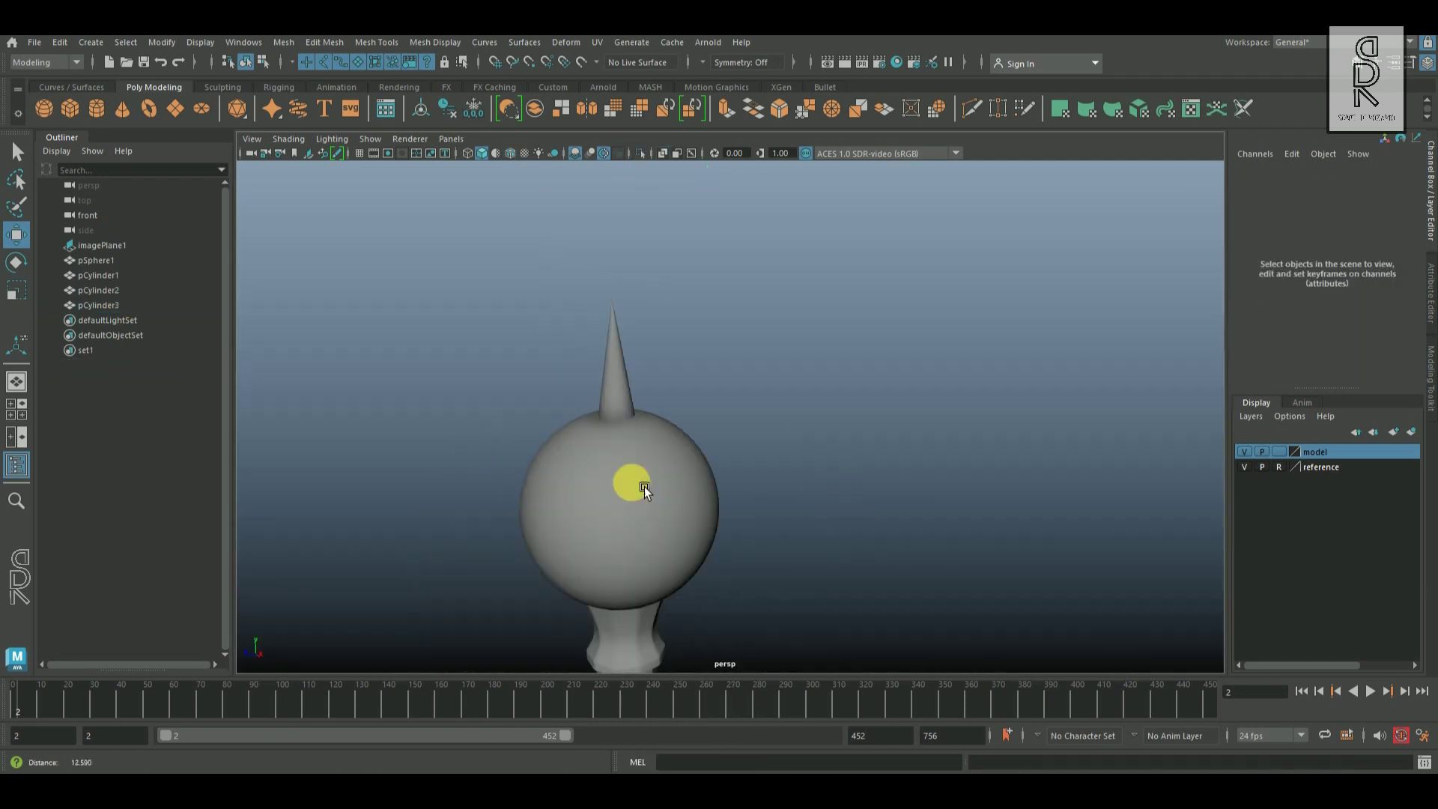
Duplicate the spike in the perspective view and move the copy sideways to Translate X 7.851
left_click_drag(643, 487, 749, 372, "alt")
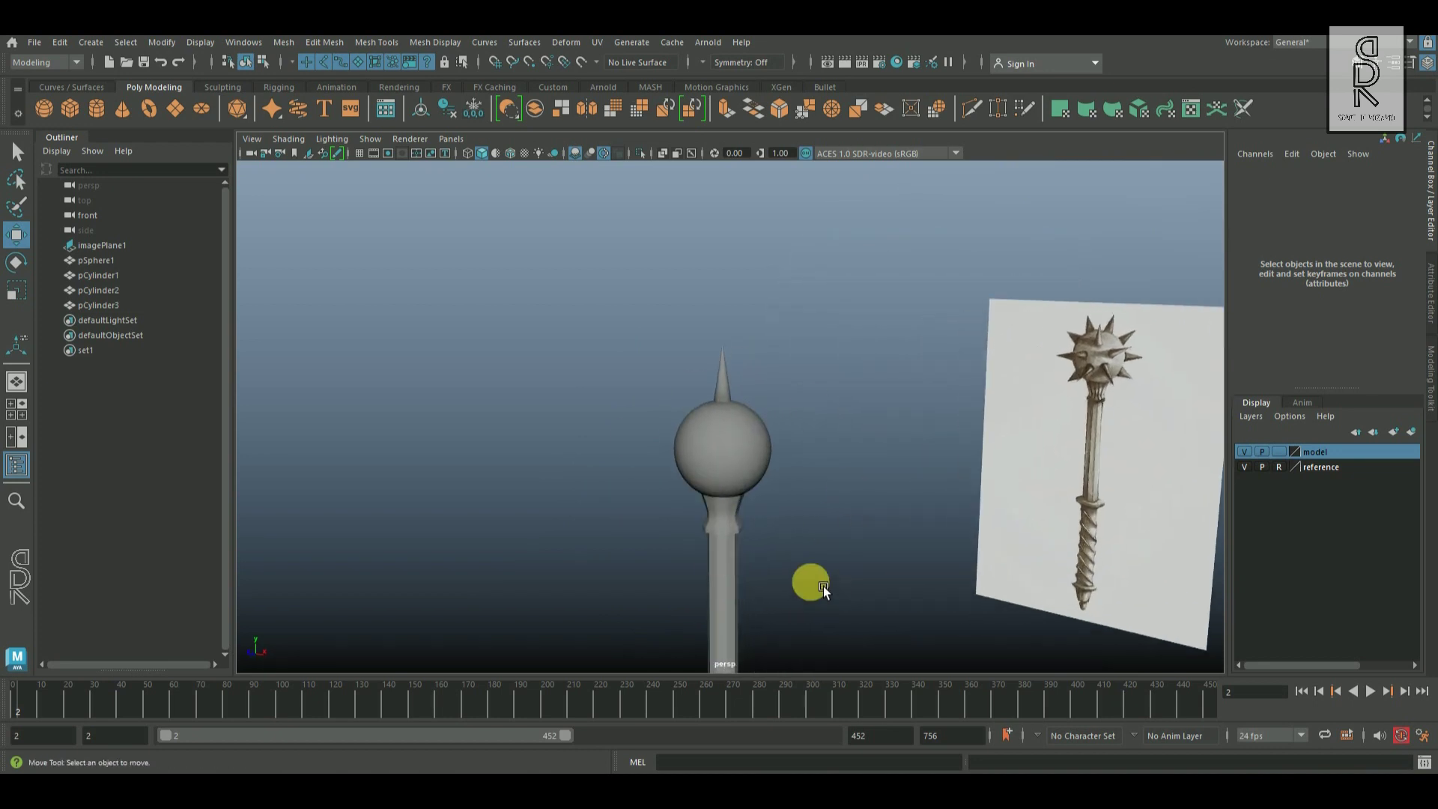
left_click_drag(823, 585, 799, 504, "alt")
left_click(825, 384)
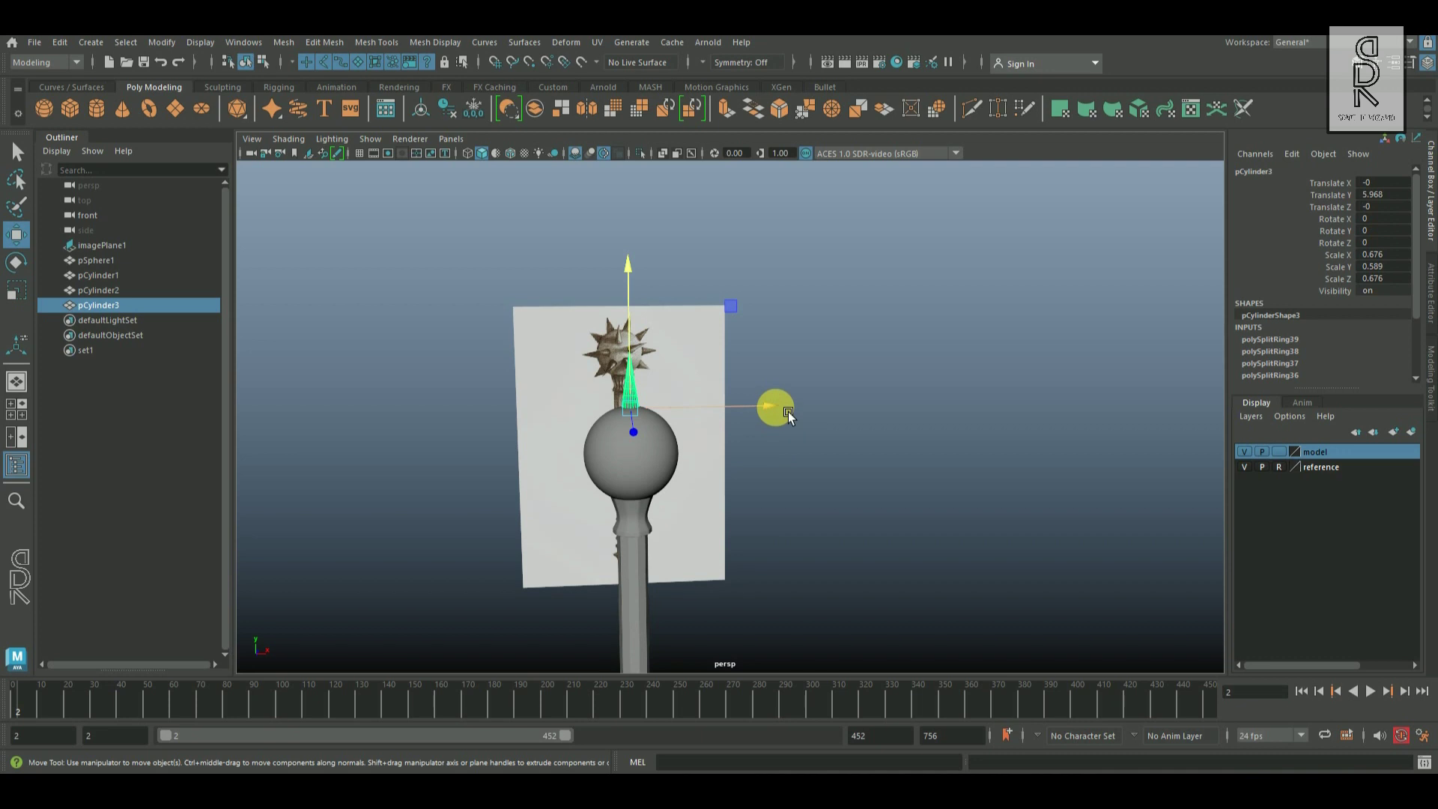
key("ctrl+d")
left_click_drag(783, 411, 1130, 420)
key("space")
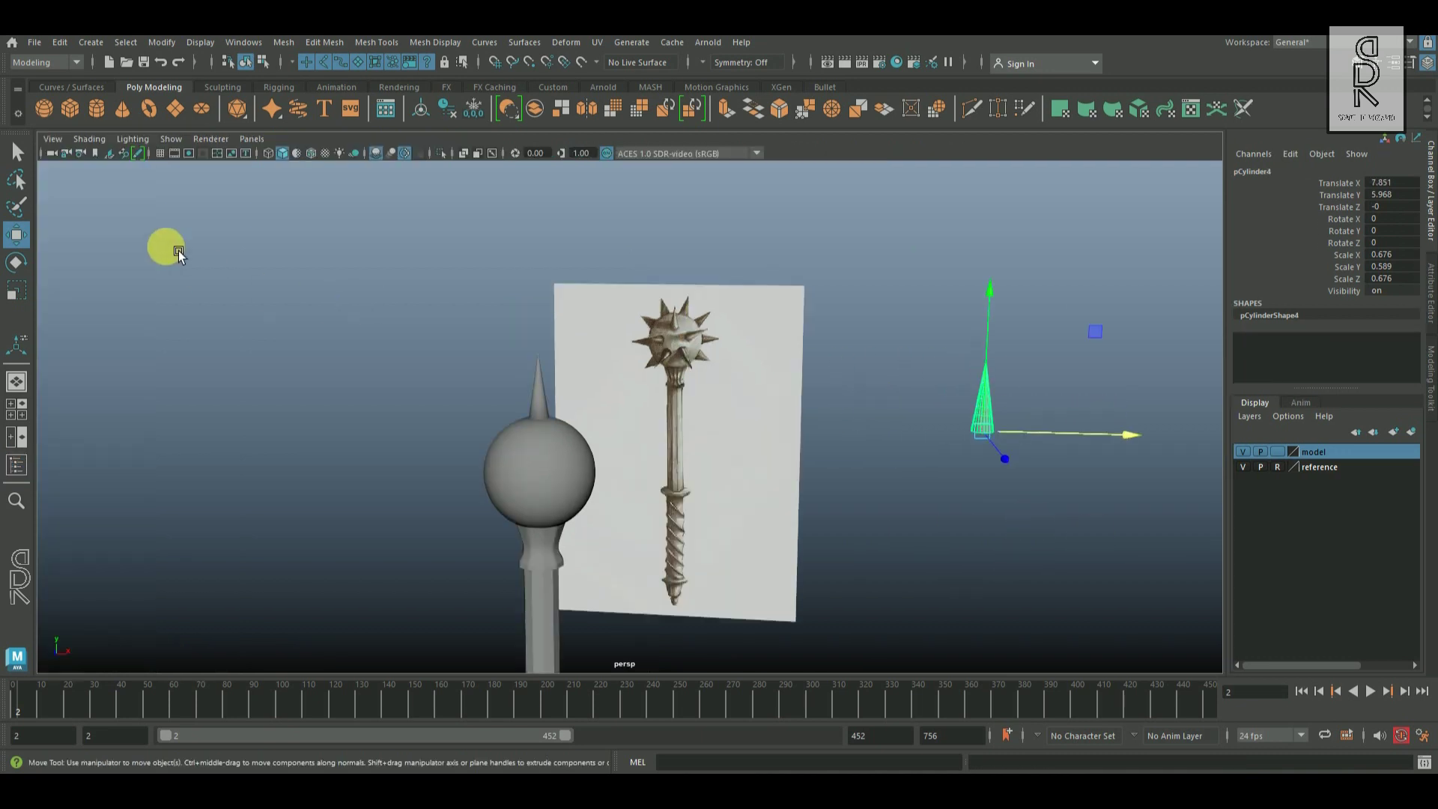
Reset the Duplicate Special settings, set the number of copies to 12 and duplicate the offset spike
left_click(59, 42)
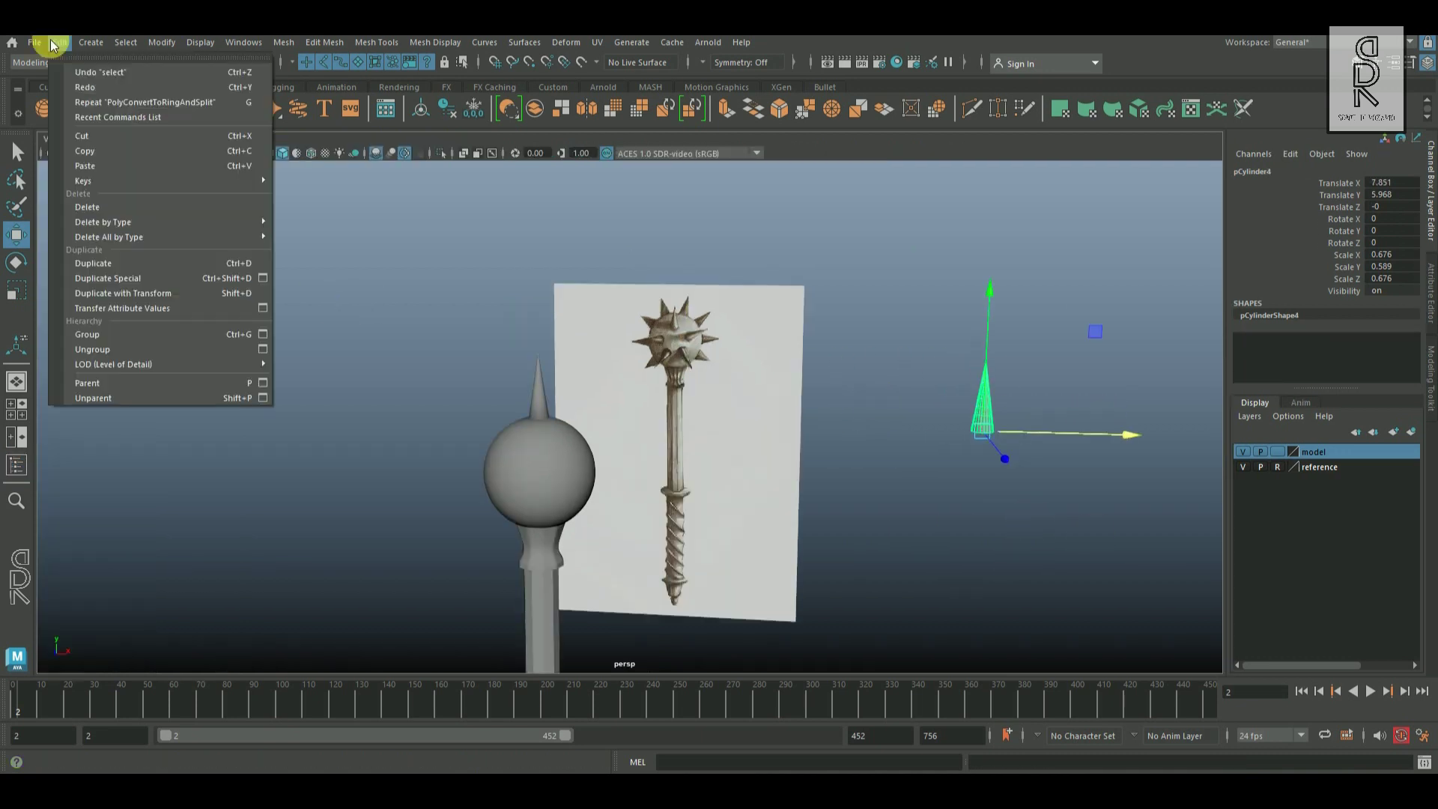
left_click(262, 278)
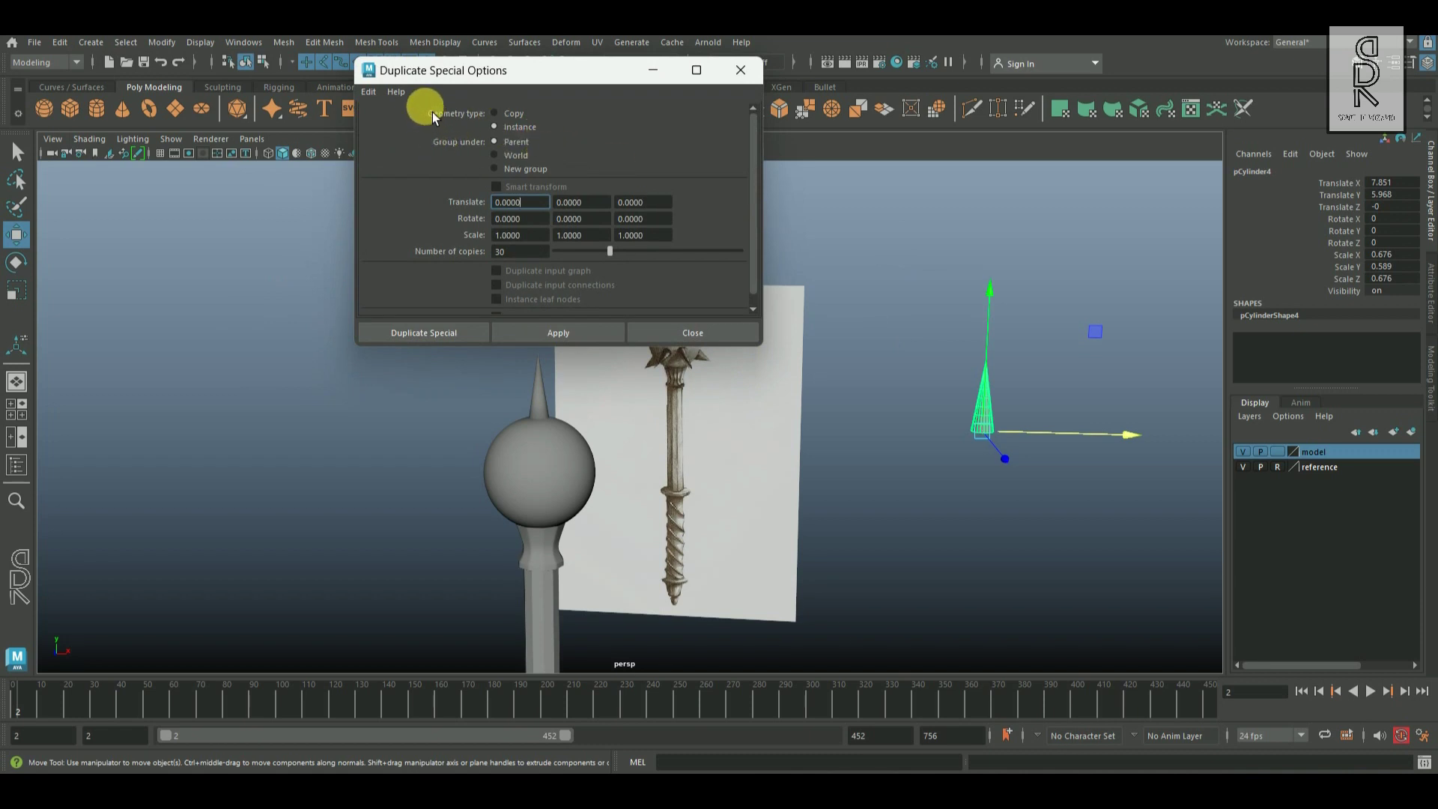
left_click(369, 92)
left_click(412, 113)
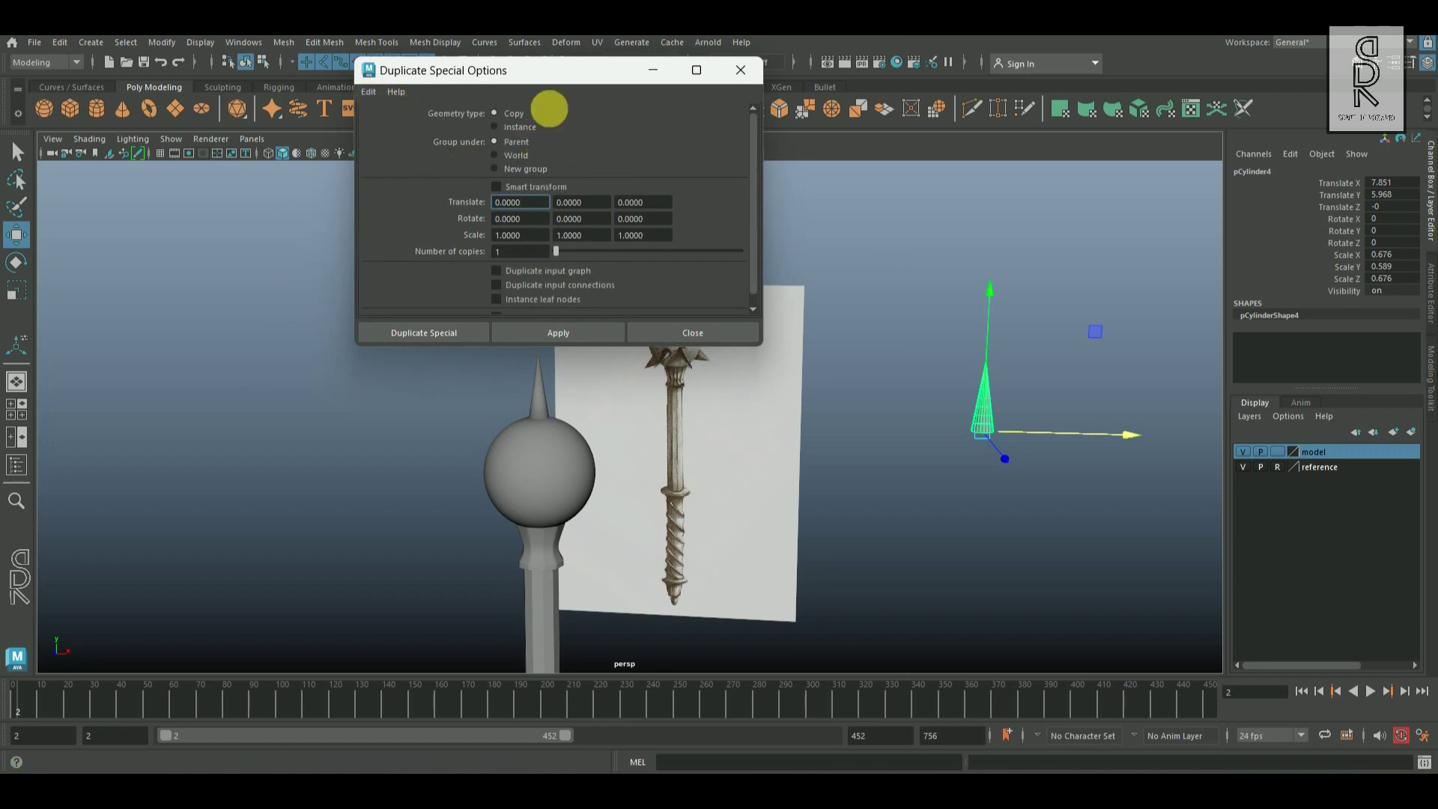
left_click_drag(555, 69, 392, 112)
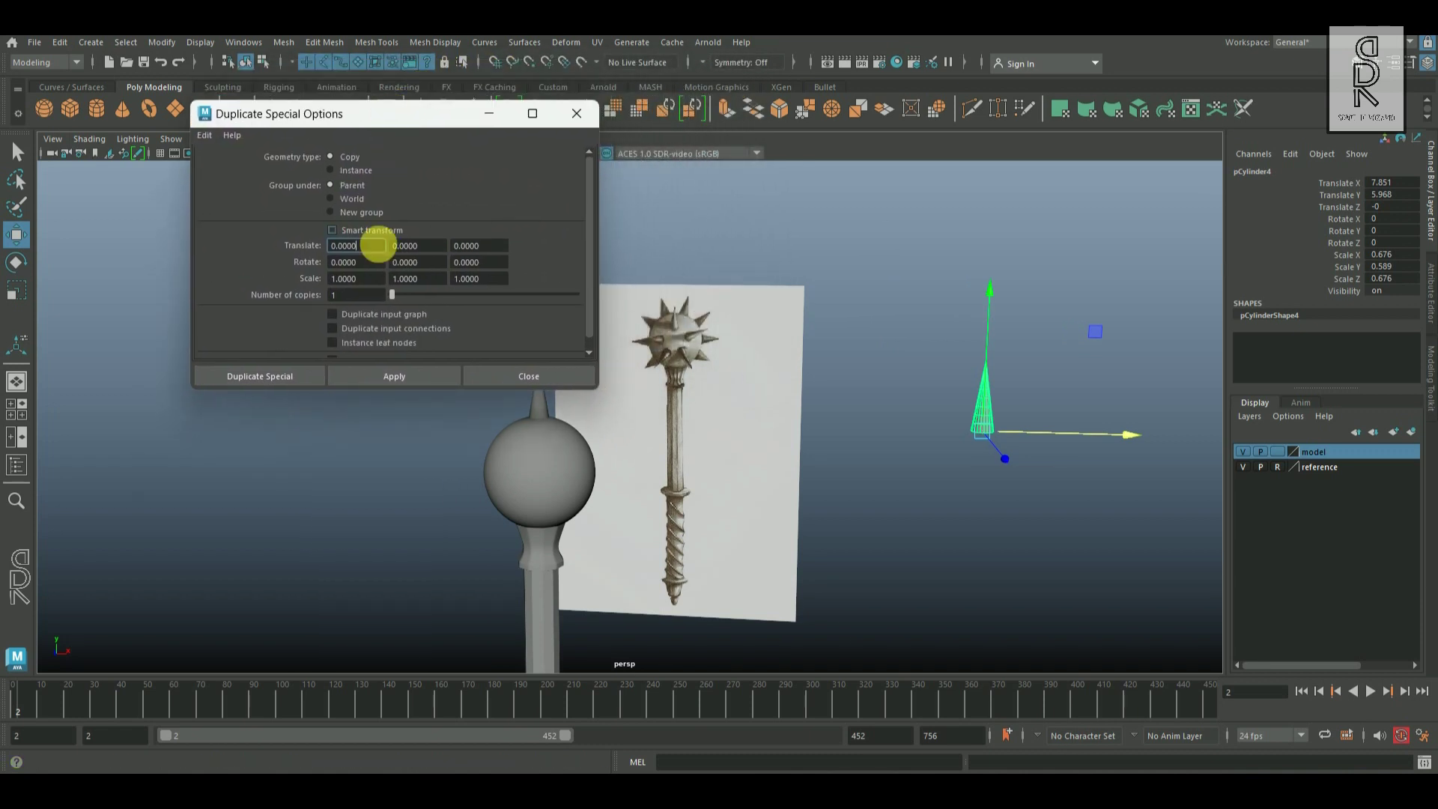
left_click(356, 295)
left_click_drag(386, 121, 294, 90)
type("2")
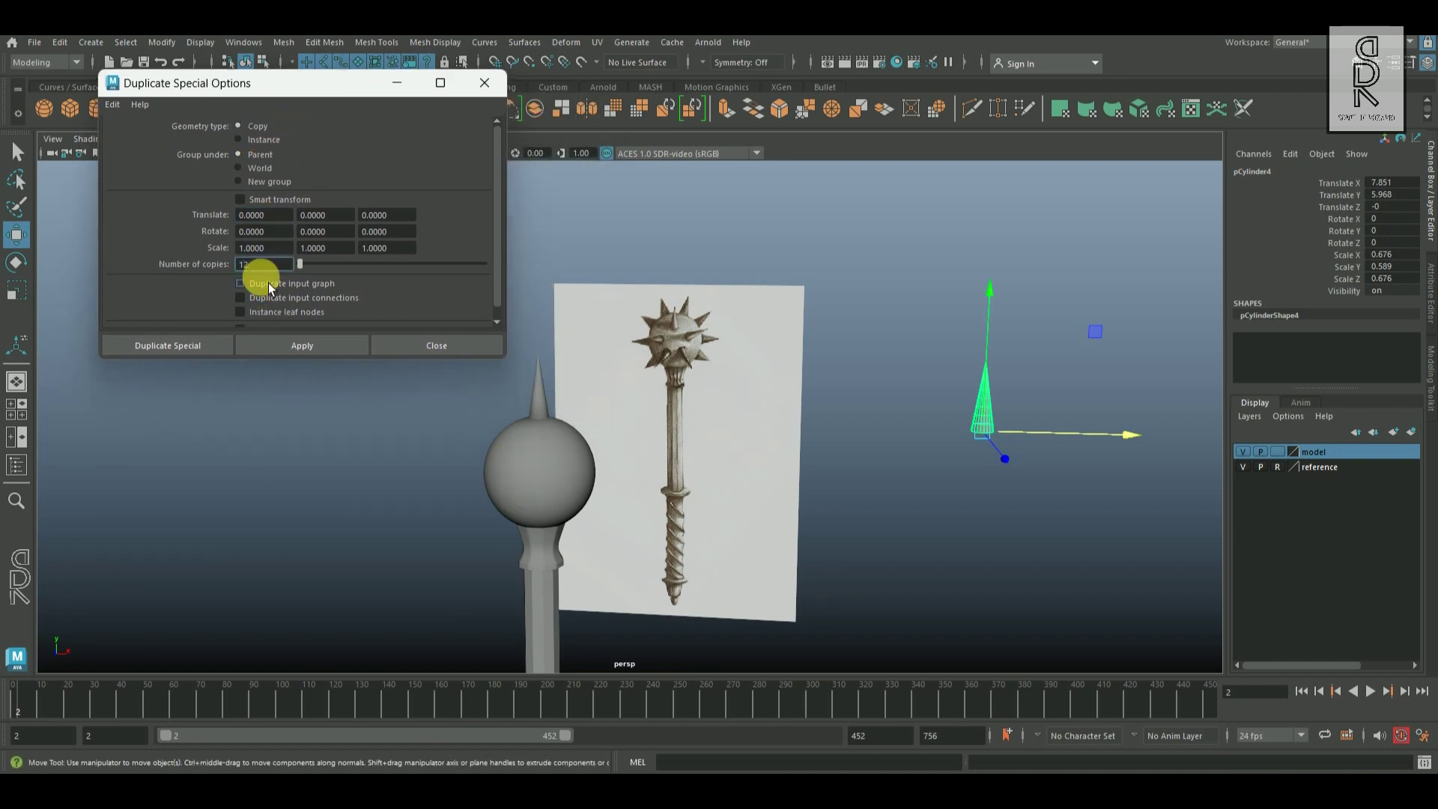
left_click(180, 345)
left_click(1036, 581)
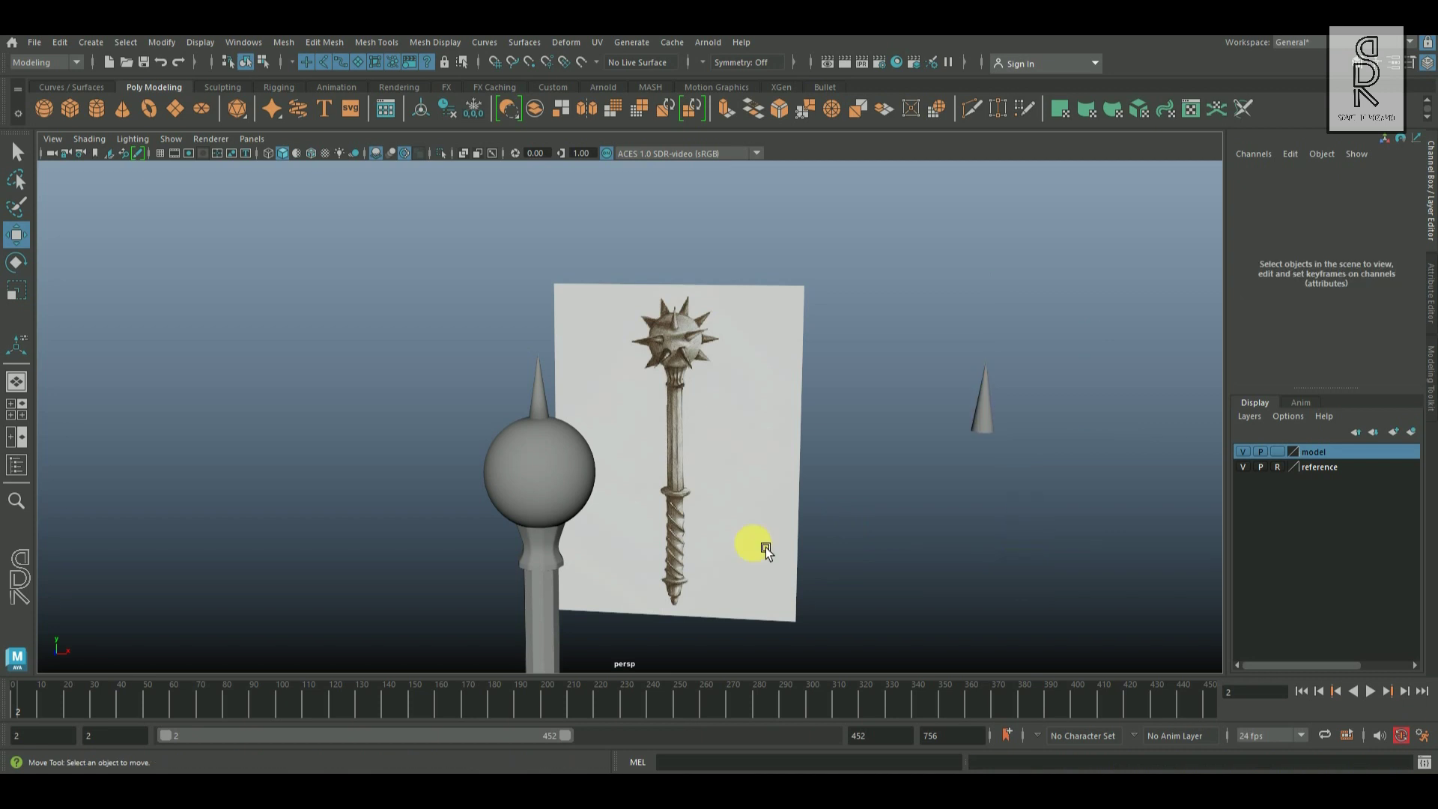
Select the head sphere and switch to the Animation menu set
left_click_drag(765, 547, 752, 492, "alt")
scroll(717, 584, "up", 3)
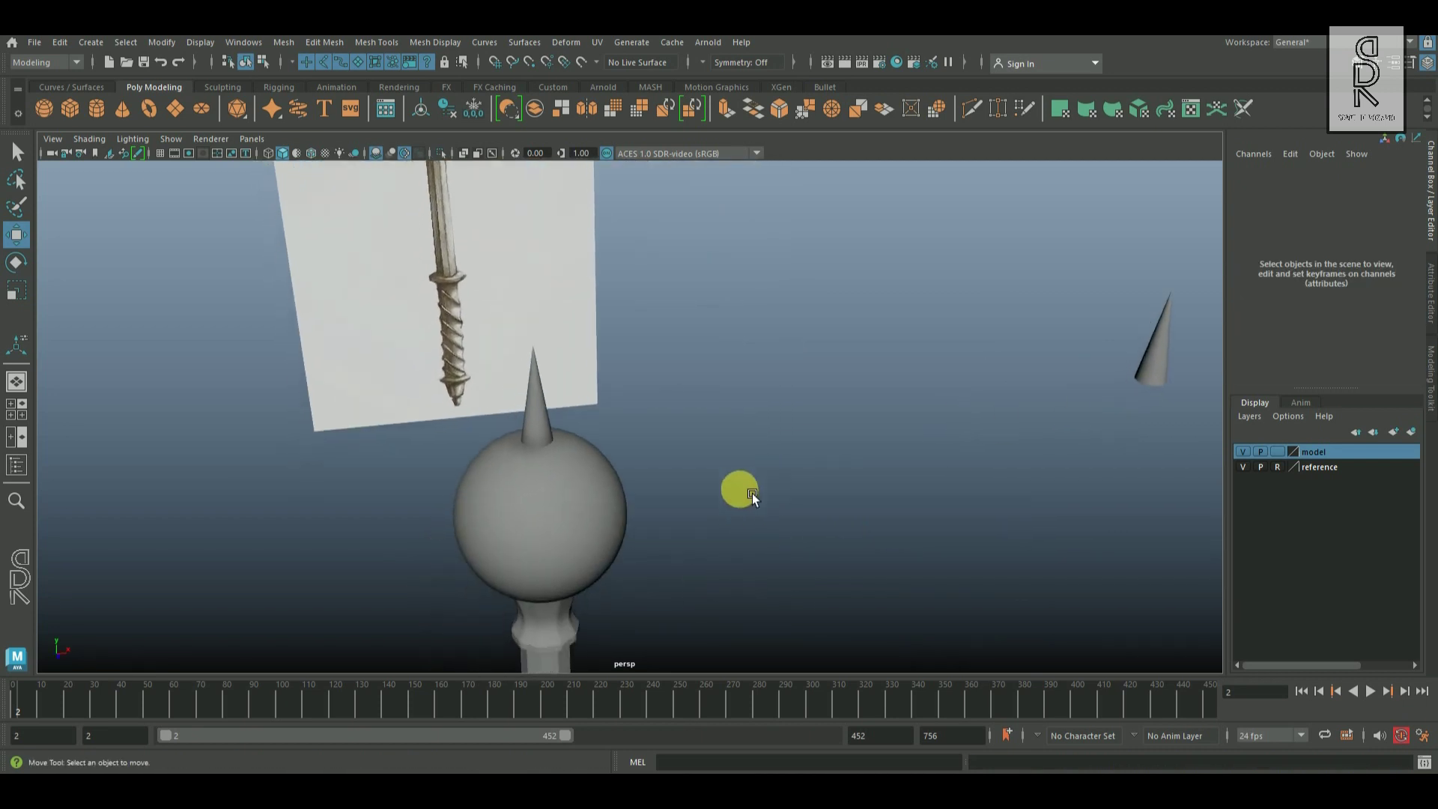
left_click(599, 521)
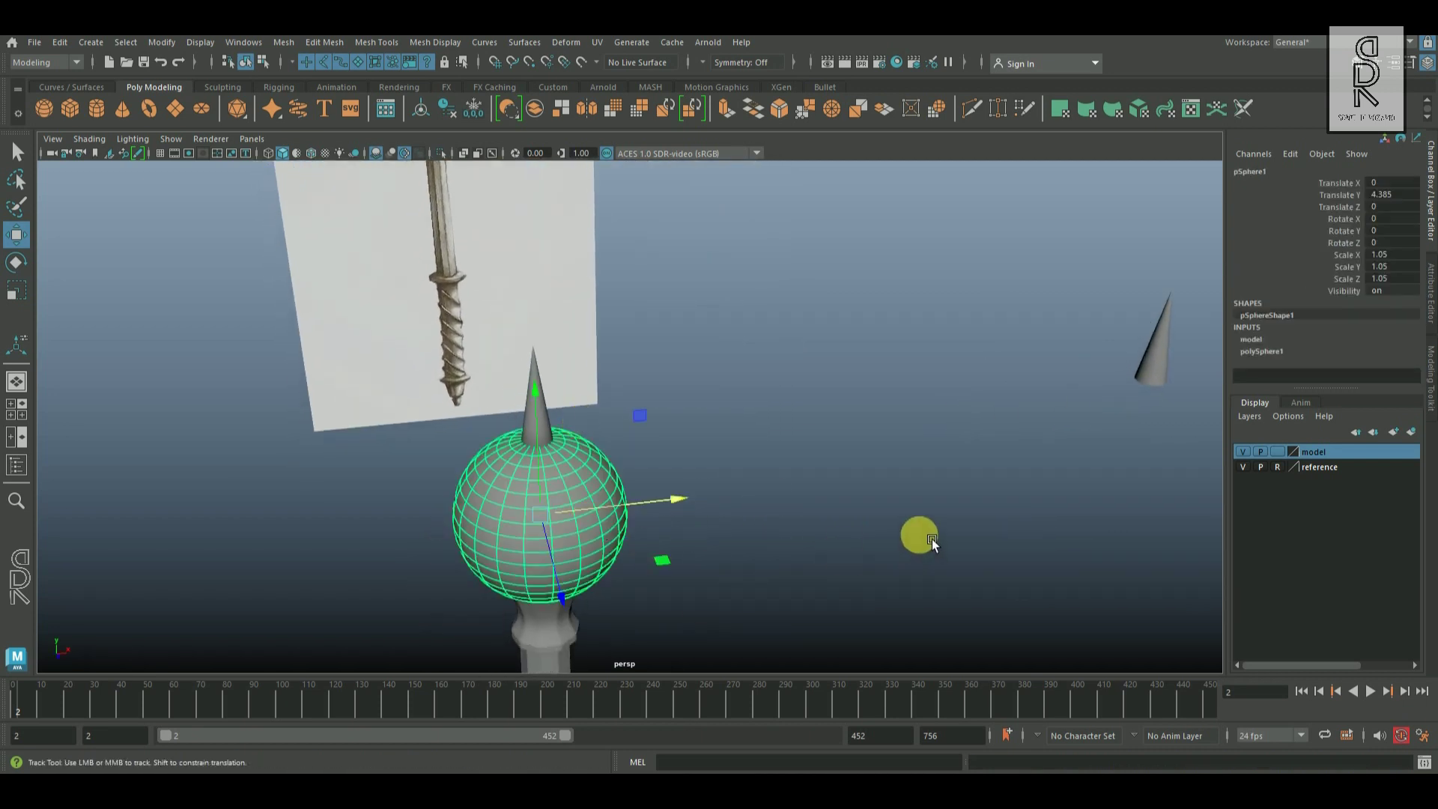
left_click_drag(931, 538, 715, 530, "alt")
left_click(80, 67)
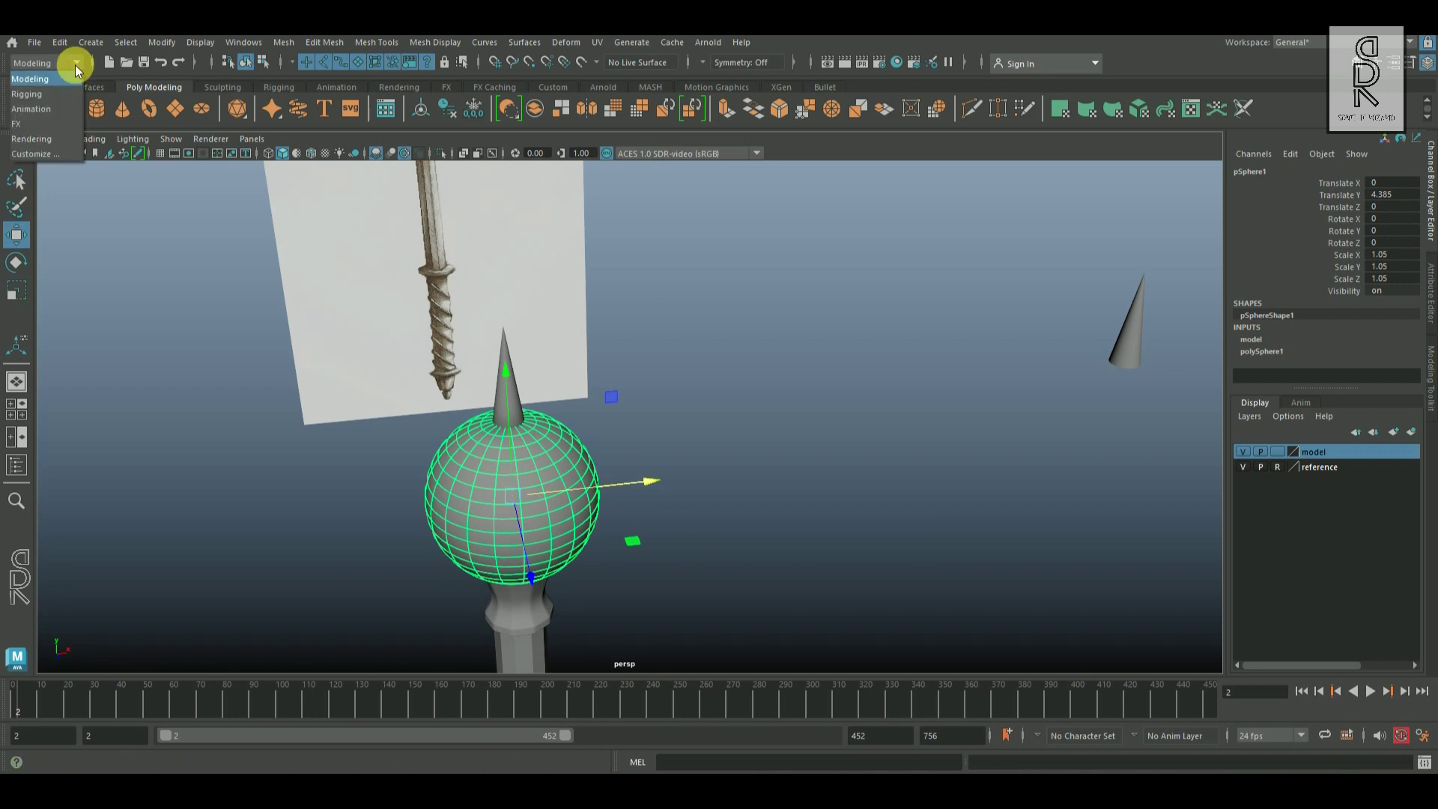
left_click(55, 110)
left_click_drag(569, 209, 628, 410, "alt")
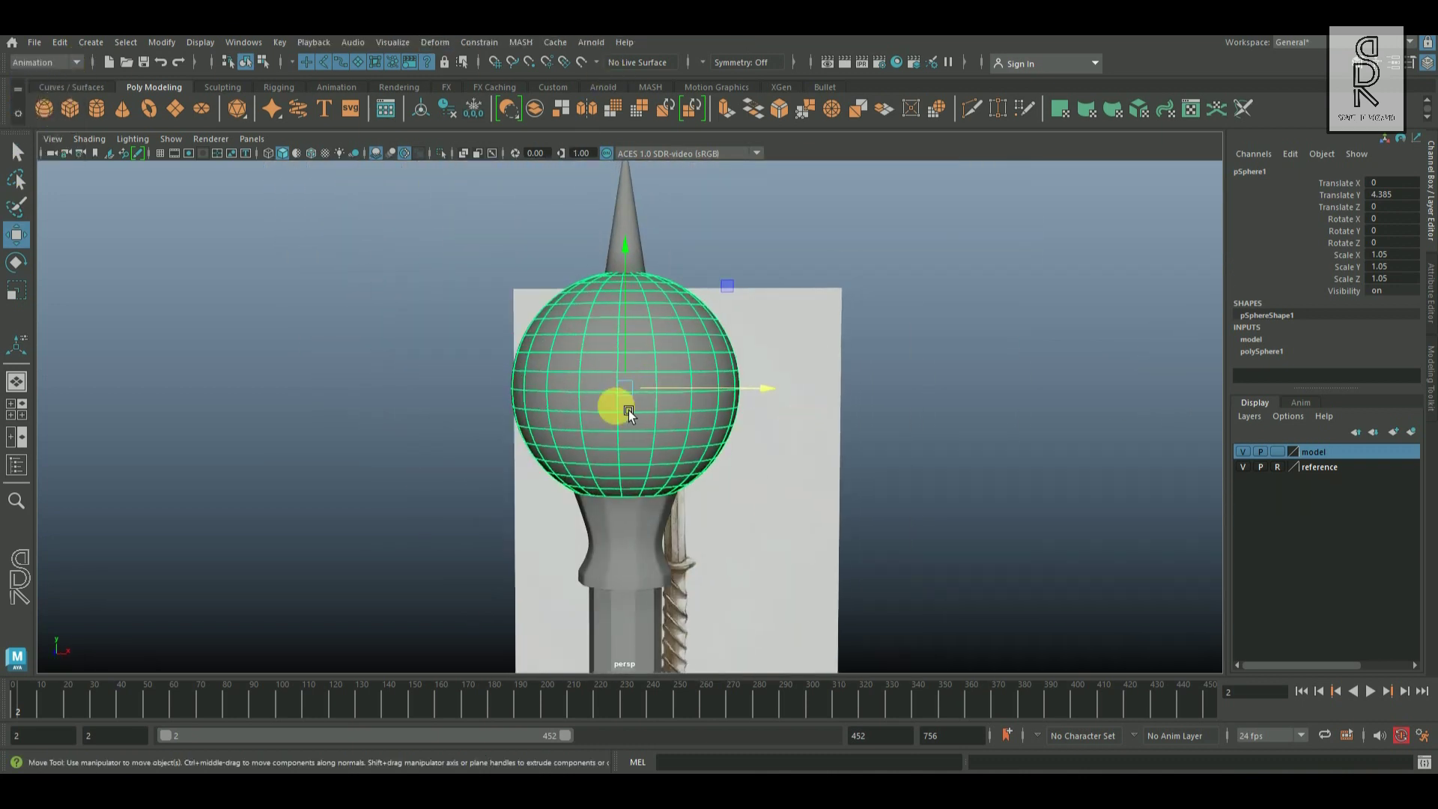
Select a vertex on the front of the head sphere and add a loose spike copy to the selection
right_click_drag(625, 344, 573, 344)
left_click_drag(635, 434, 617, 429, "alt")
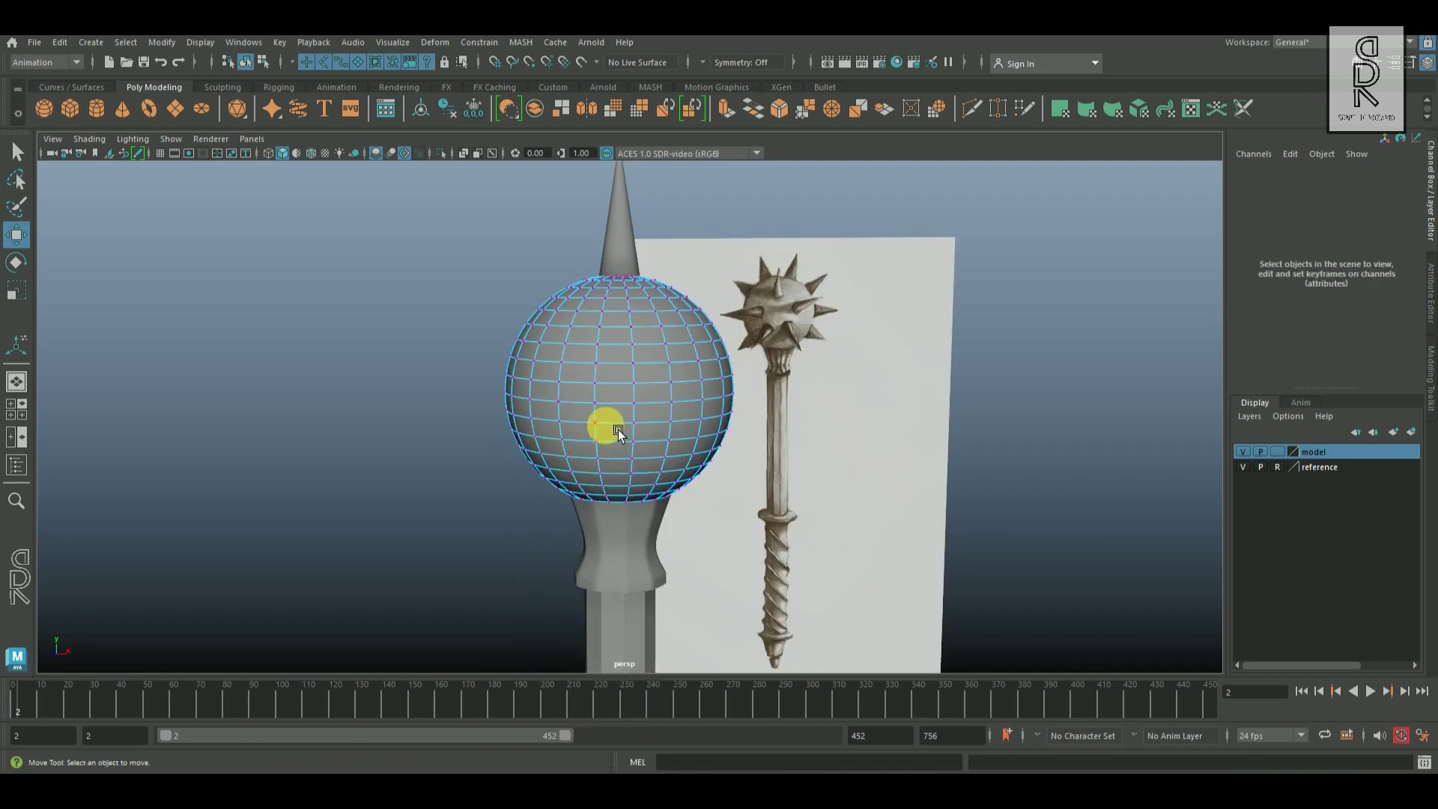
left_click(605, 407)
left_click_drag(984, 519, 869, 524, "alt")
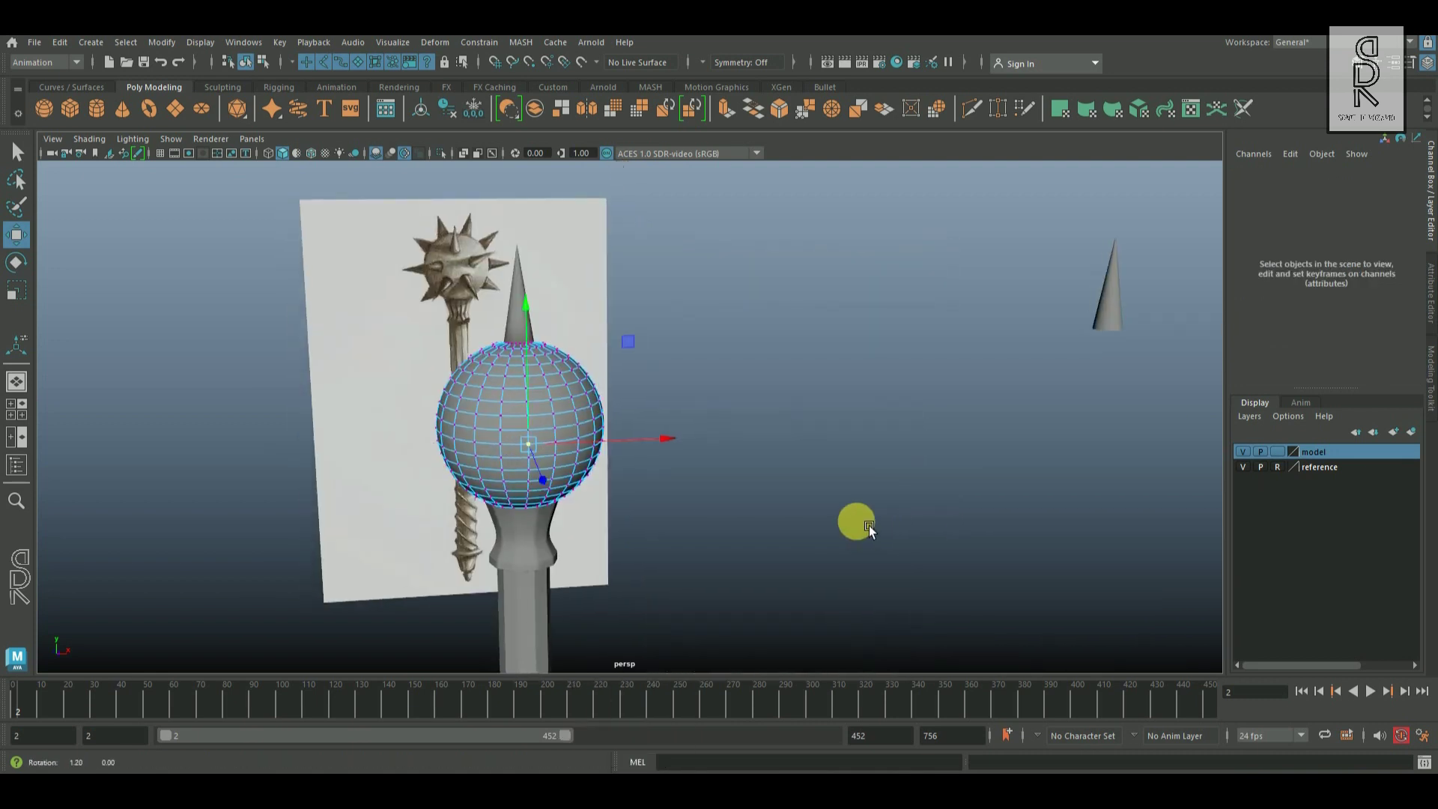
left_click(1123, 316)
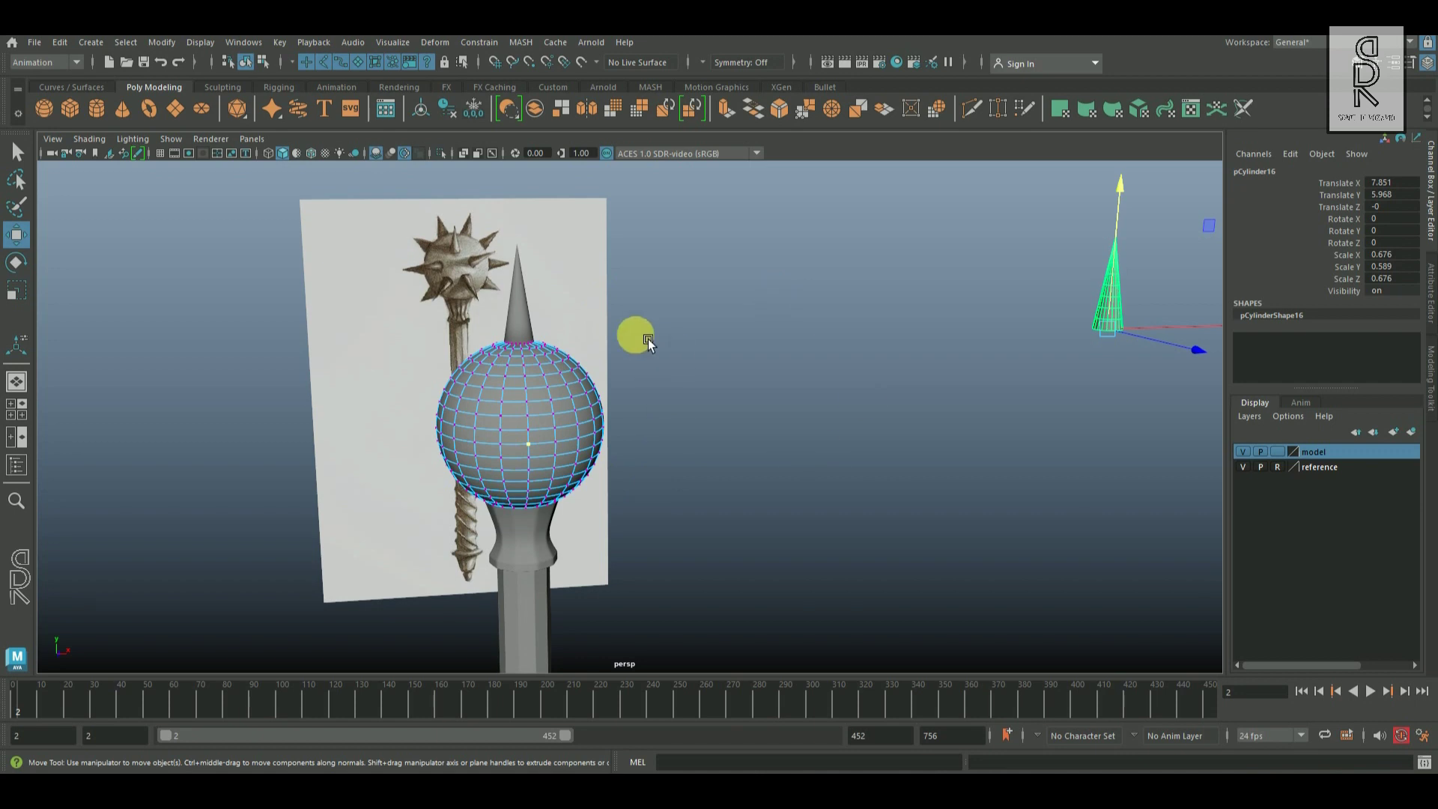
Attach the spike copy to the selected sphere vertex with a Point On Poly constraint and return to object selection
left_click(487, 45)
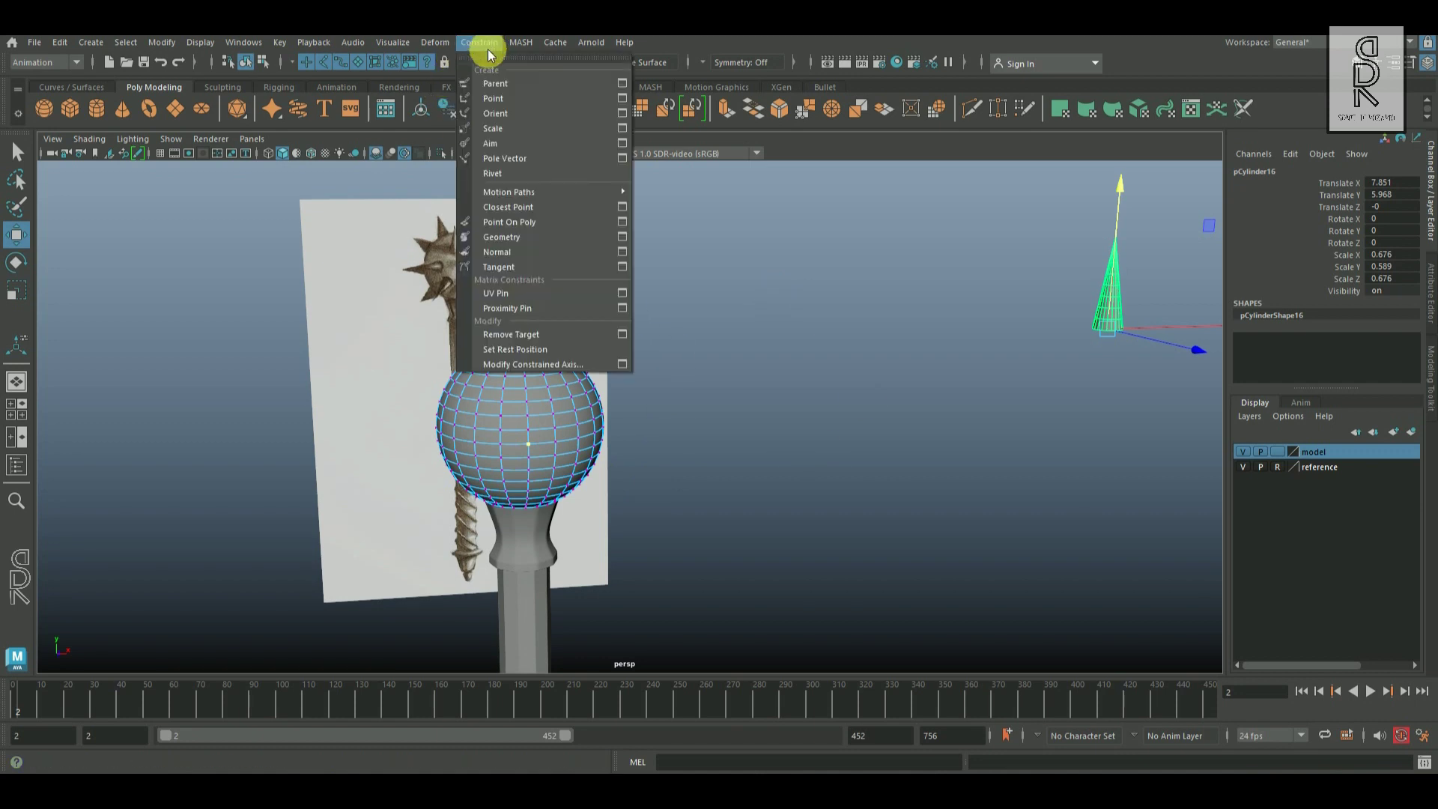
left_click(547, 220)
left_click_drag(873, 456, 648, 484, "alt")
right_click_drag(584, 345, 693, 274)
left_click_drag(798, 397, 664, 457, "alt")
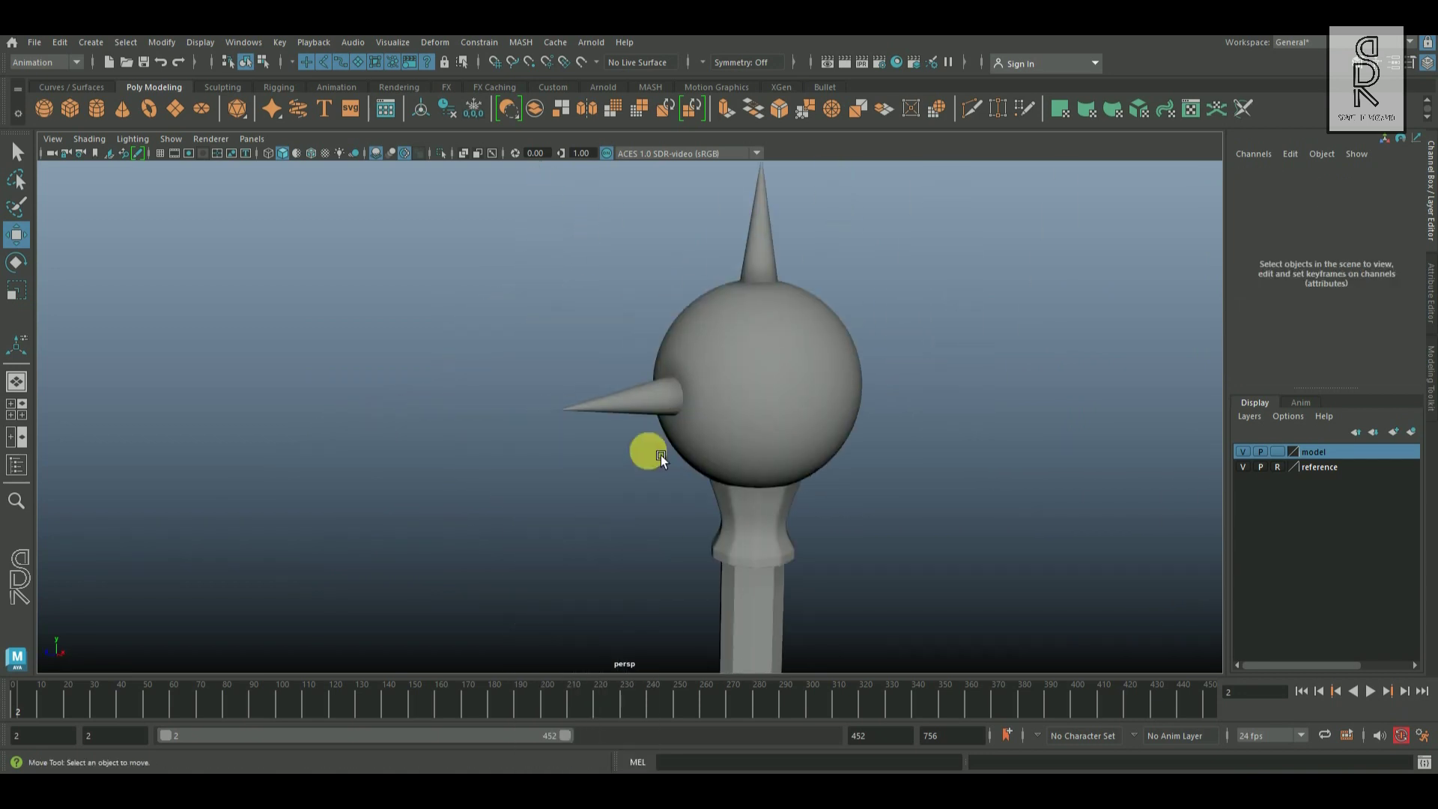
Inspect the attached spike, try moving the head sphere with the constraint in place, and undo the move
left_click(653, 400)
left_click_drag(851, 469, 783, 483, "alt")
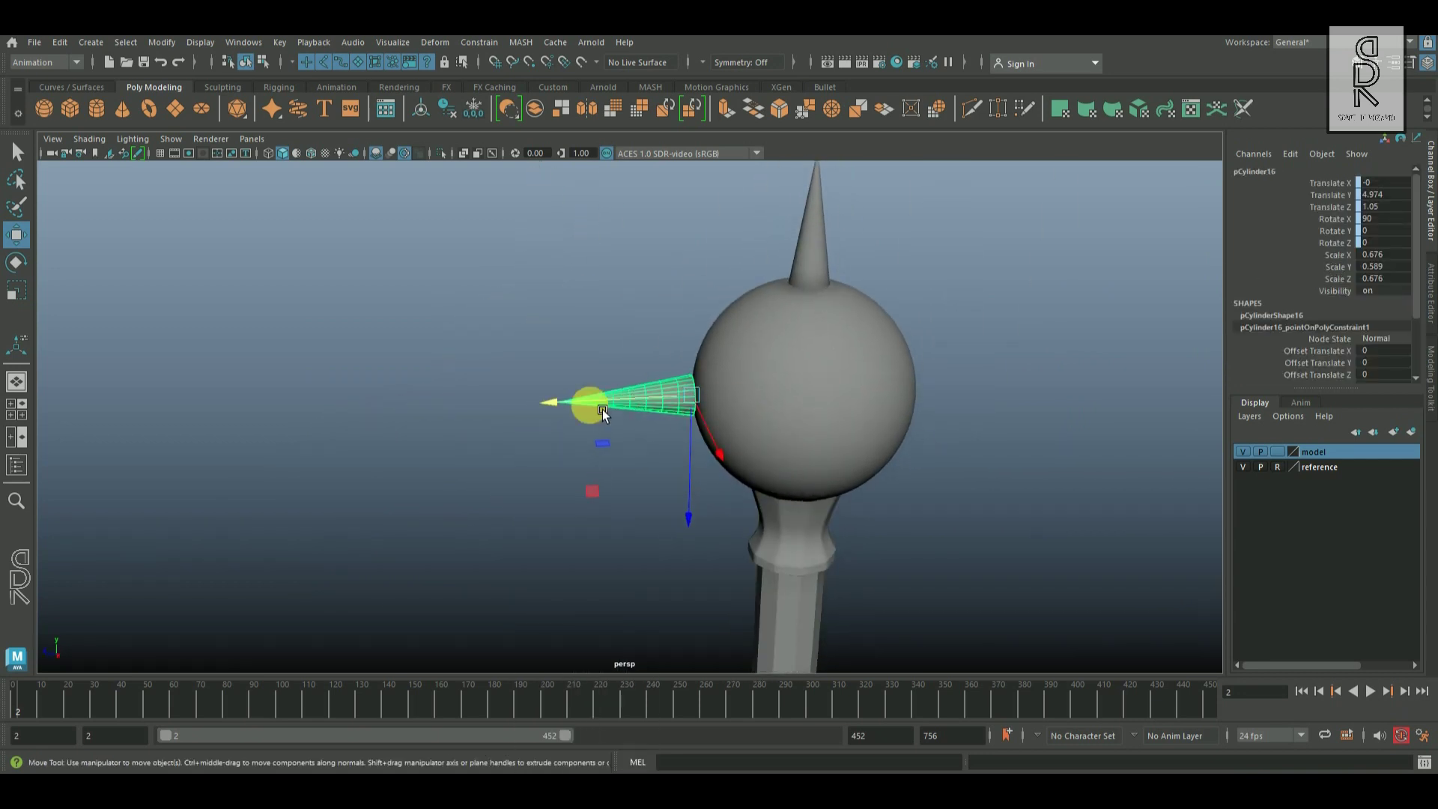
left_click_drag(650, 431, 765, 446, "alt")
right_click_drag(765, 447, 883, 532, "alt")
left_click_drag(883, 532, 966, 511, "alt")
left_click(867, 463)
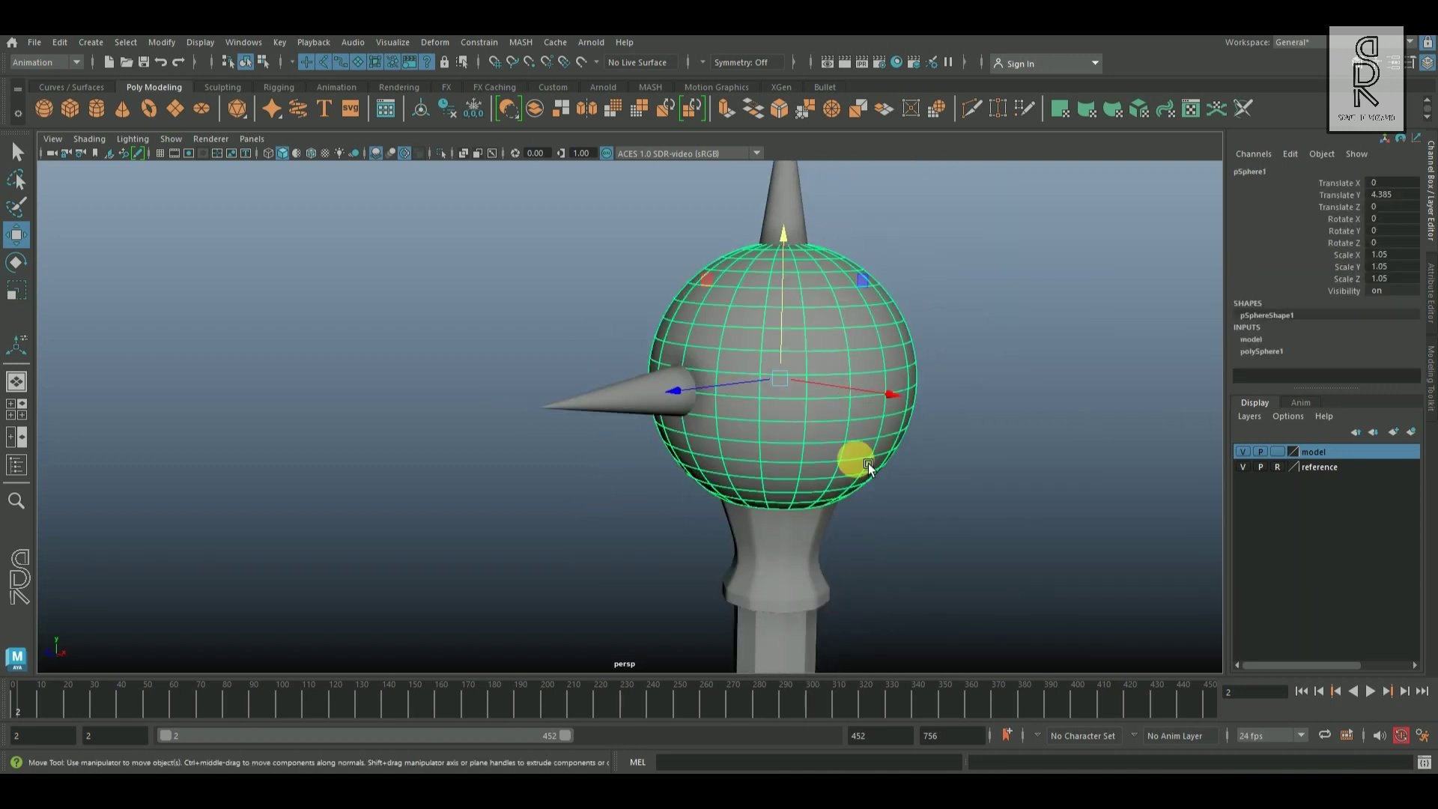
left_click_drag(788, 376, 973, 539)
key("ctrl+z")
Try to move the constrained spike straight out from the head sphere
left_click_drag(601, 476, 548, 469, "alt")
scroll(569, 487, "up", 3)
left_click(640, 542)
left_click(685, 391)
scroll(712, 412, "down", 3)
left_click_drag(722, 431, 747, 413, "alt")
left_click_drag(639, 405, 334, 418)
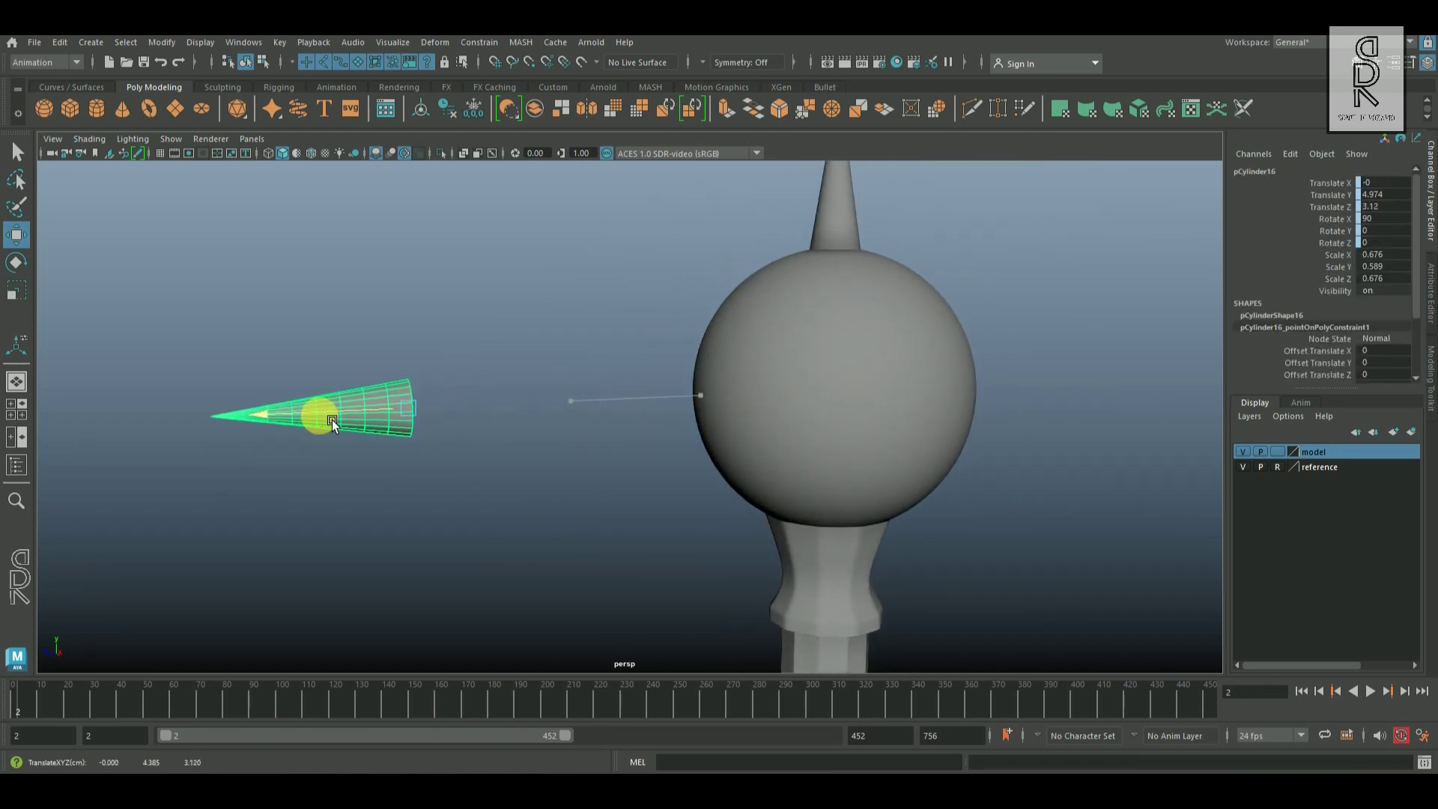
Shift the head sphere to test whether the pulled-out spike follows it, and undo the sphere's move
scroll(568, 488, "down", 1)
left_click_drag(567, 488, 539, 466, "alt")
left_click(659, 474)
left_click(786, 462)
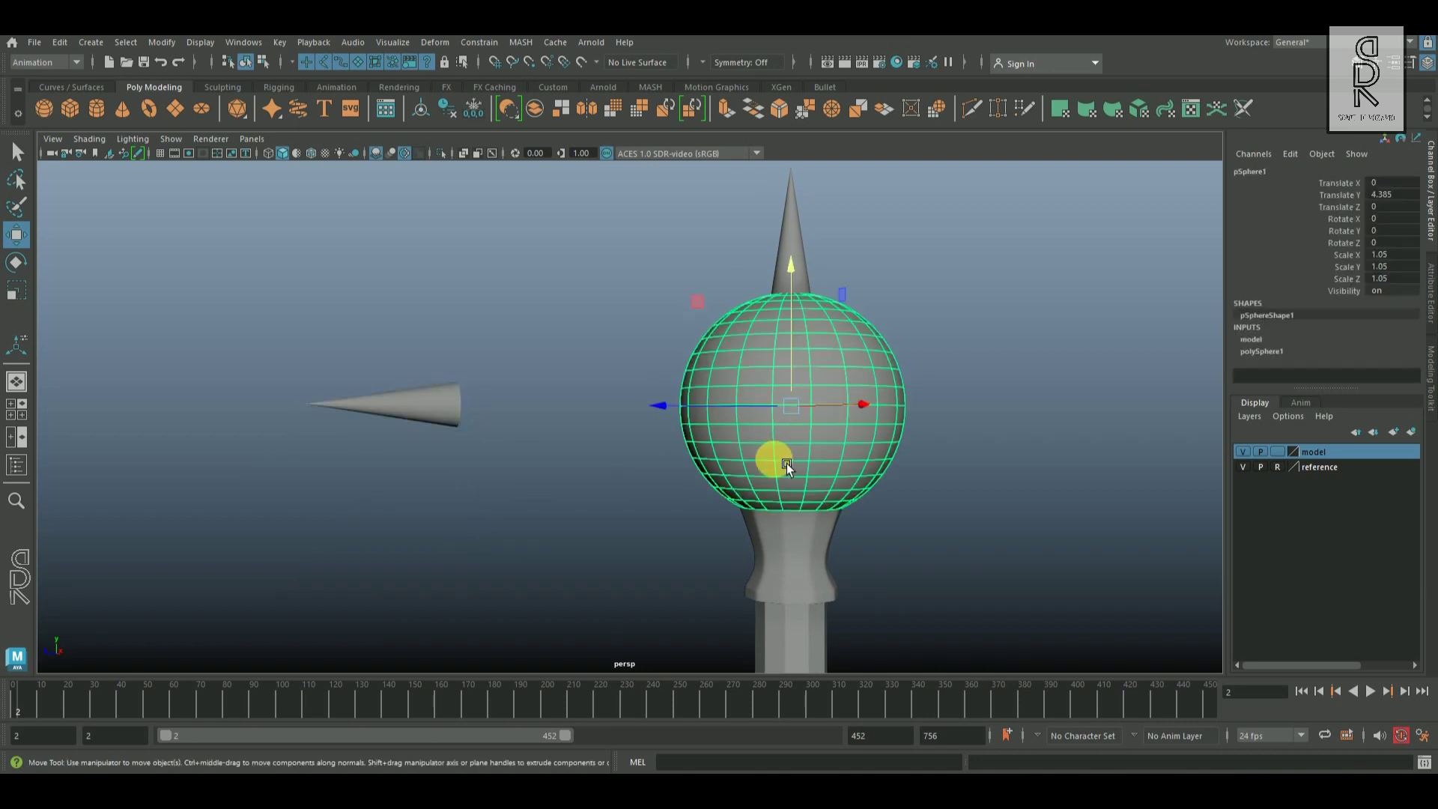
left_click_drag(861, 450, 842, 391)
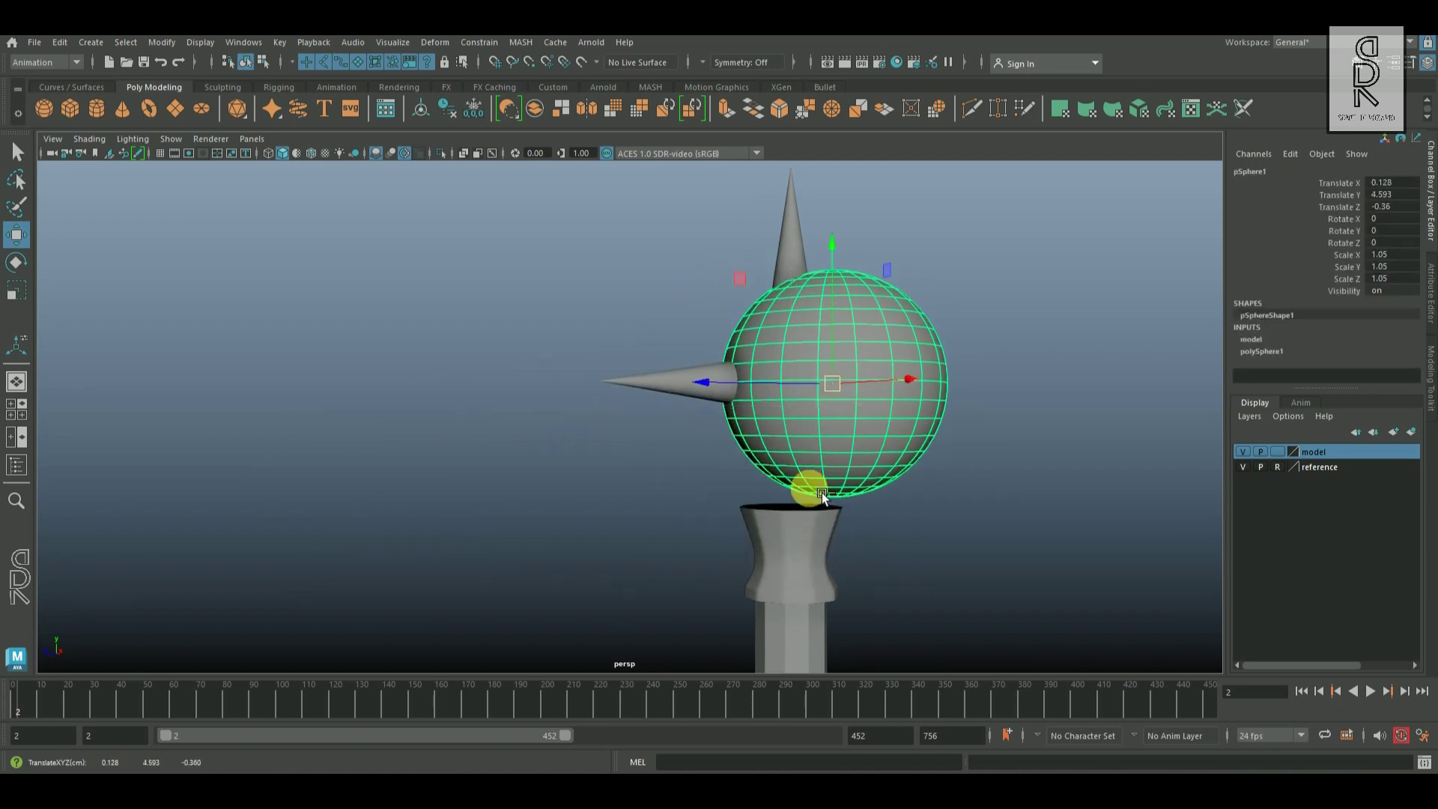
key("ctrl+z")
Select the attached spike and delete its constraint
left_click(577, 487)
left_click(659, 413)
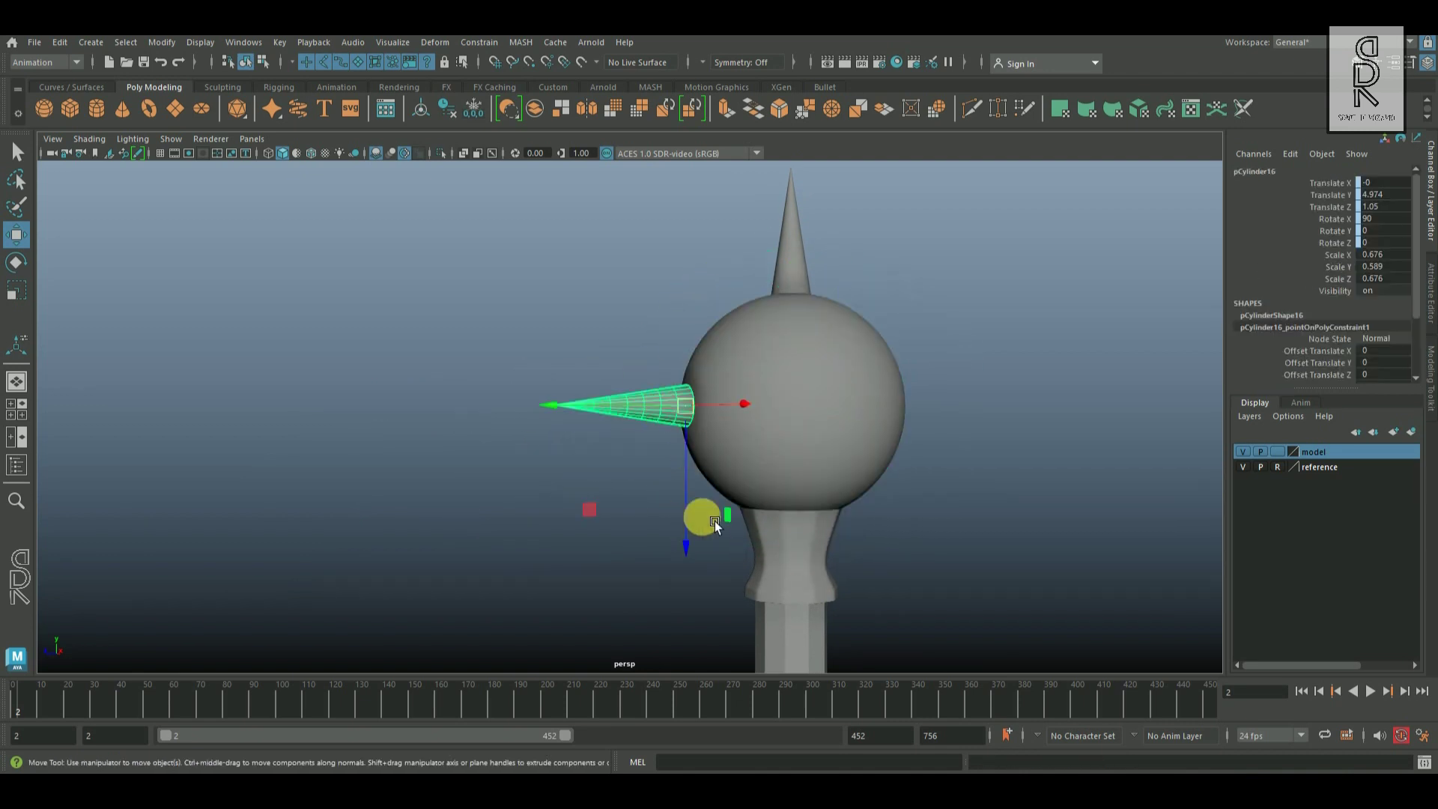
left_click_drag(715, 520, 517, 548, "alt")
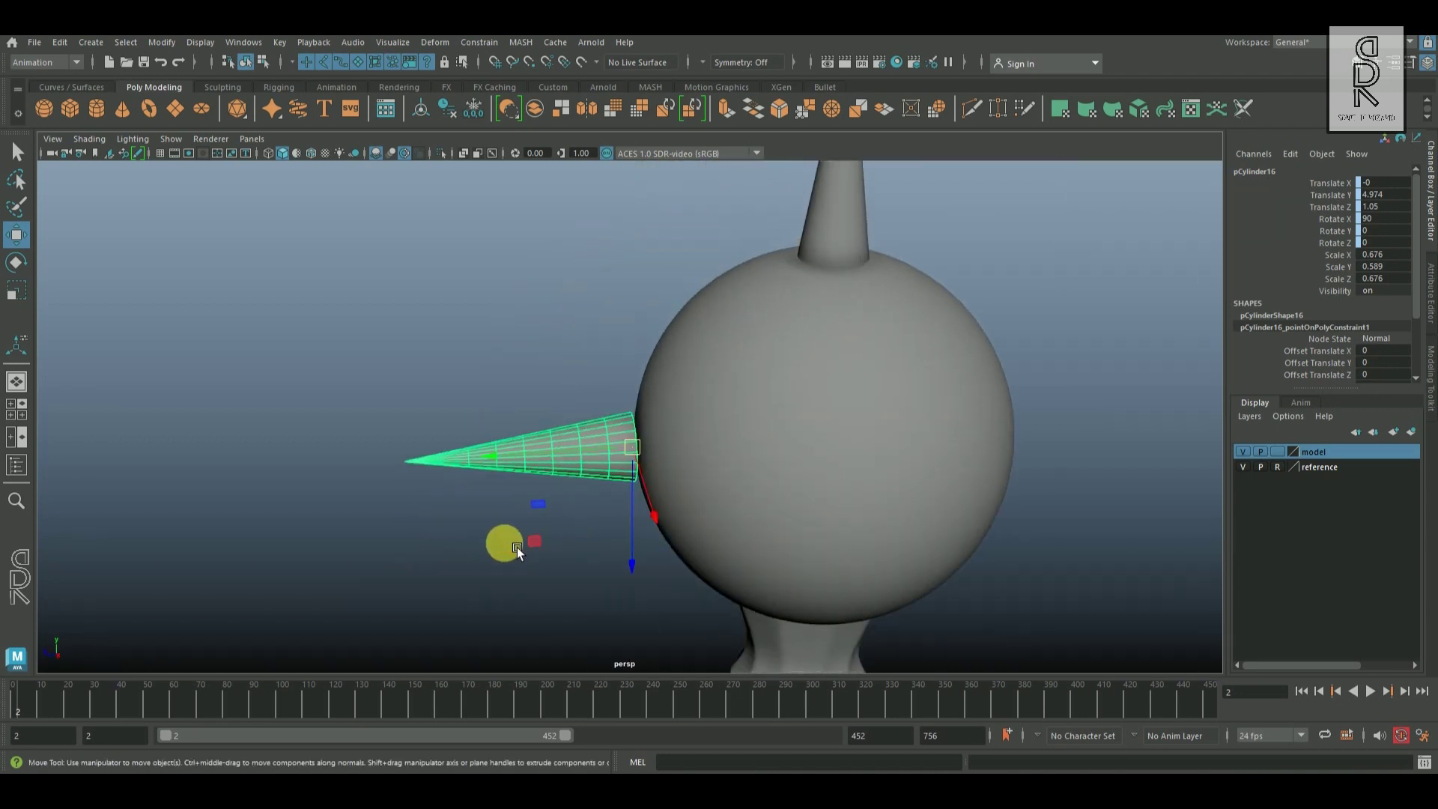
left_click(434, 559)
left_click(587, 466)
left_click(64, 46)
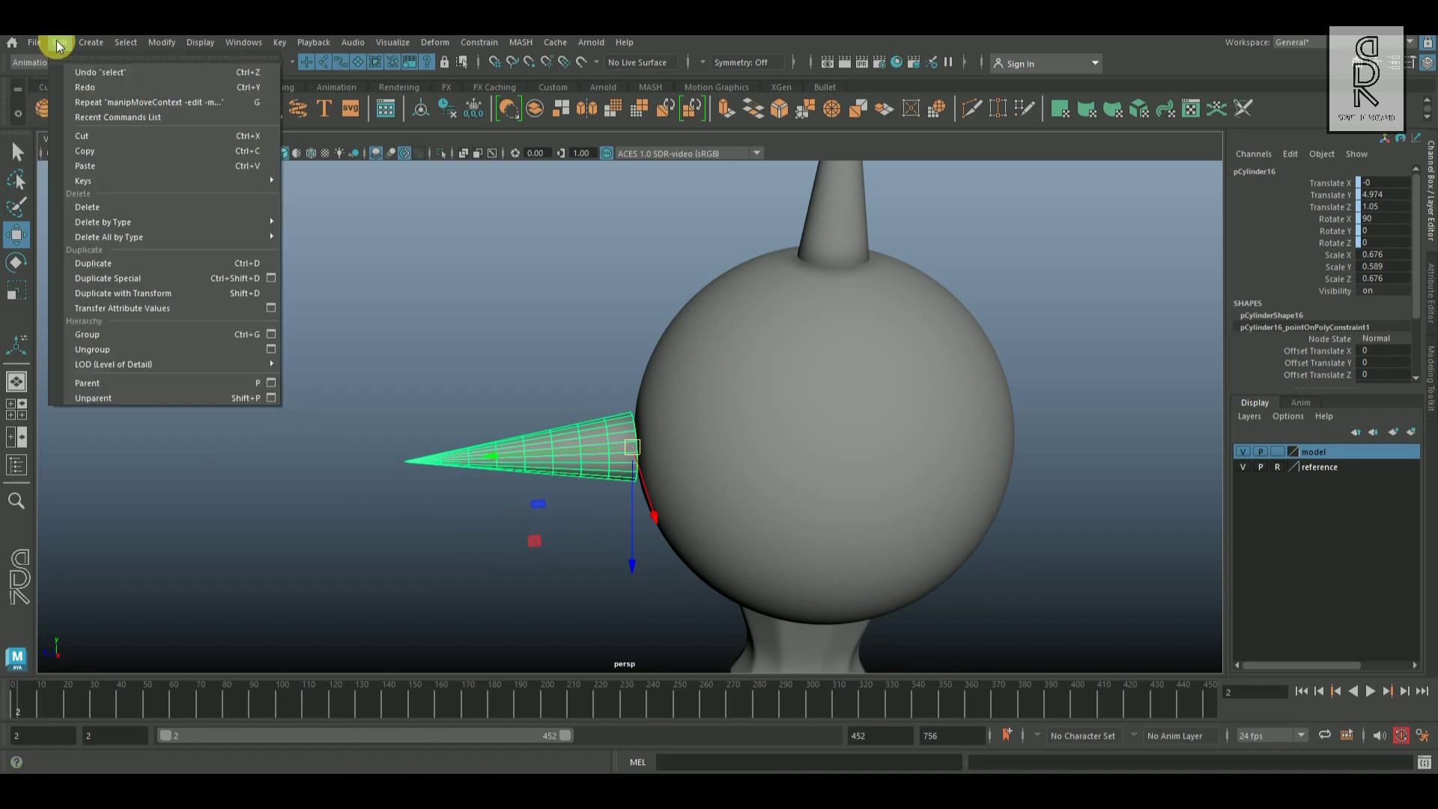
mouse_move(117, 223)
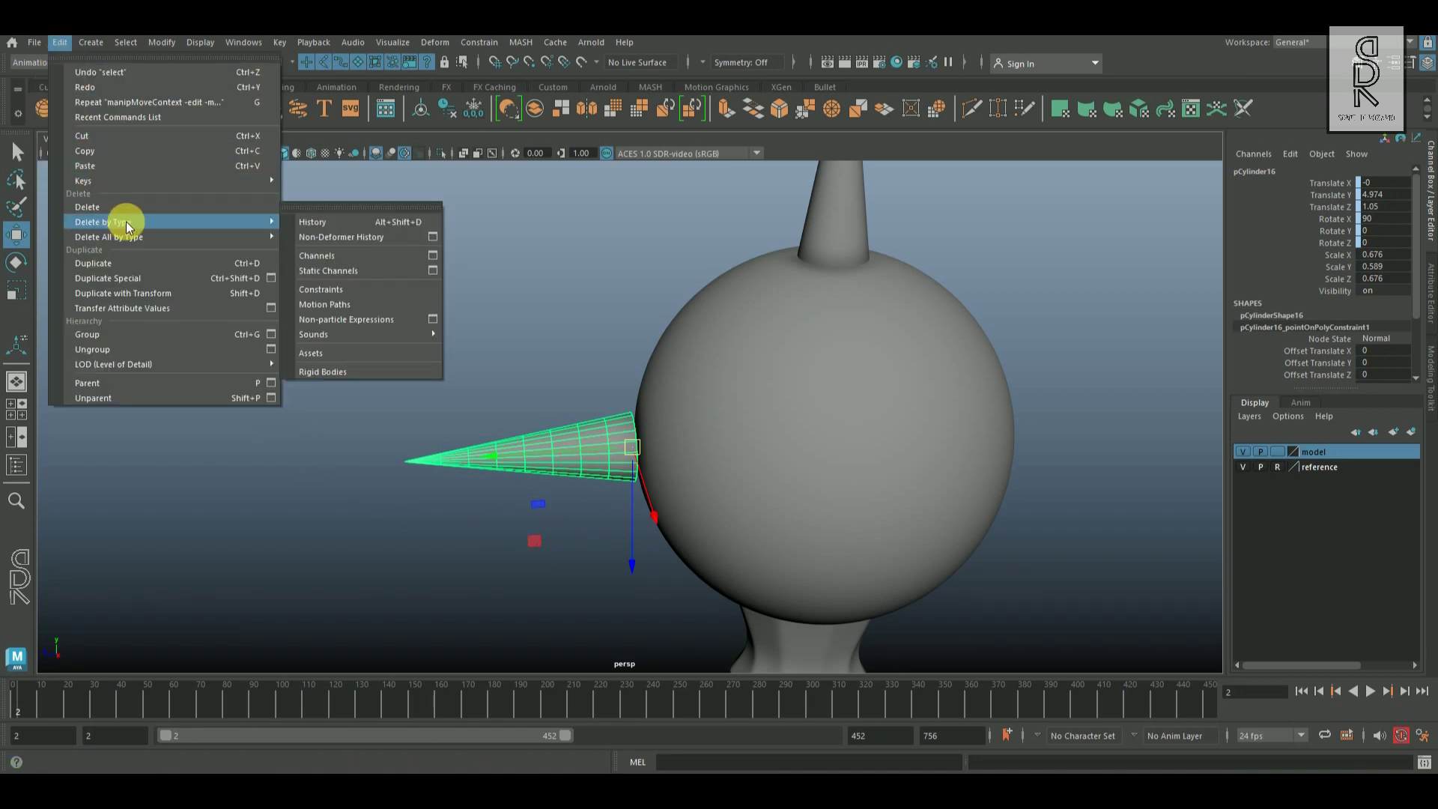
left_click(347, 273)
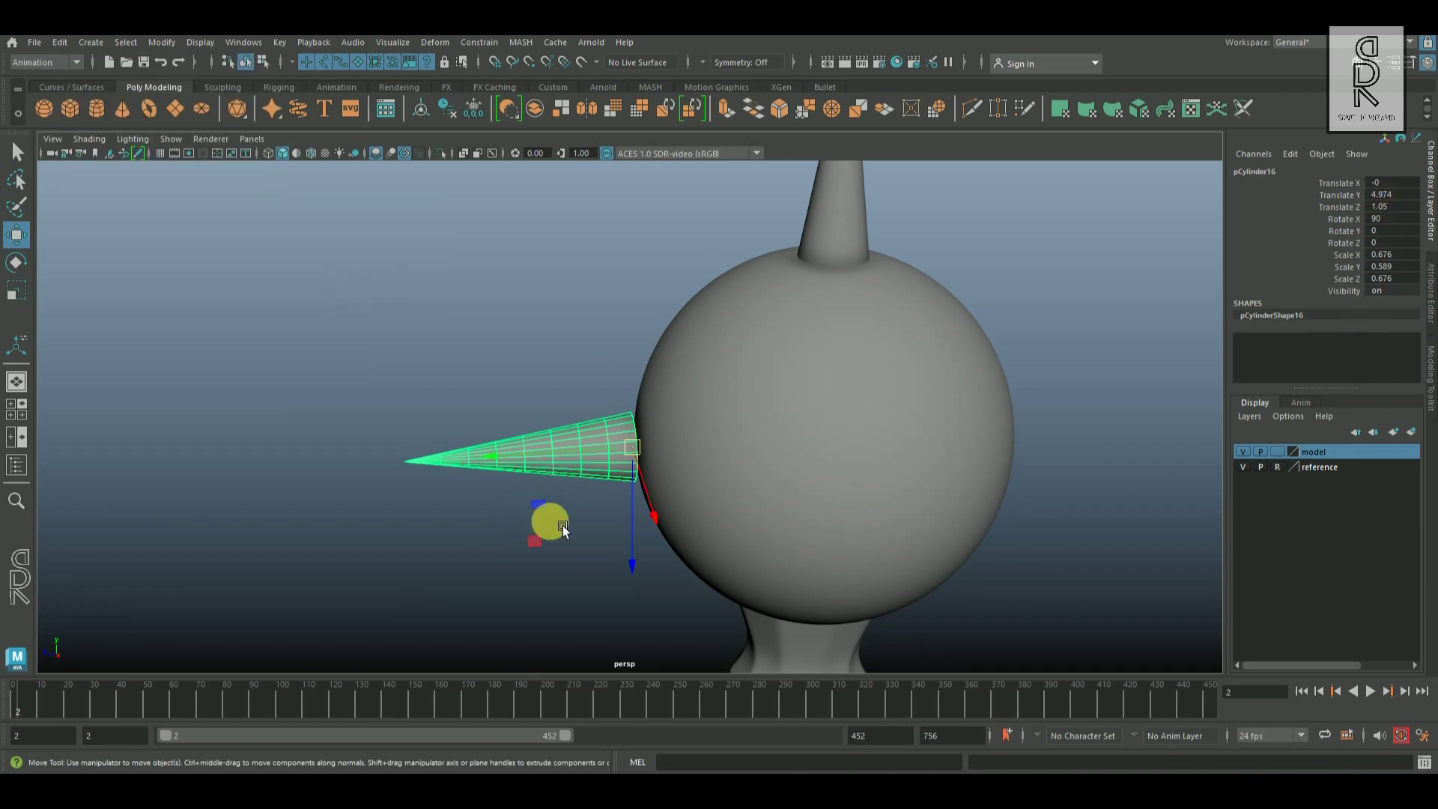
Try moving the unconstrained spike outward to Translate Z 2.966 and shifting the head sphere, and undo the sphere's move
left_click(621, 521)
left_click(616, 458)
left_click_drag(548, 470, 315, 456)
left_click(783, 503)
left_click_drag(783, 426, 949, 482)
key("ctrl+z")
key("ctrl+z")
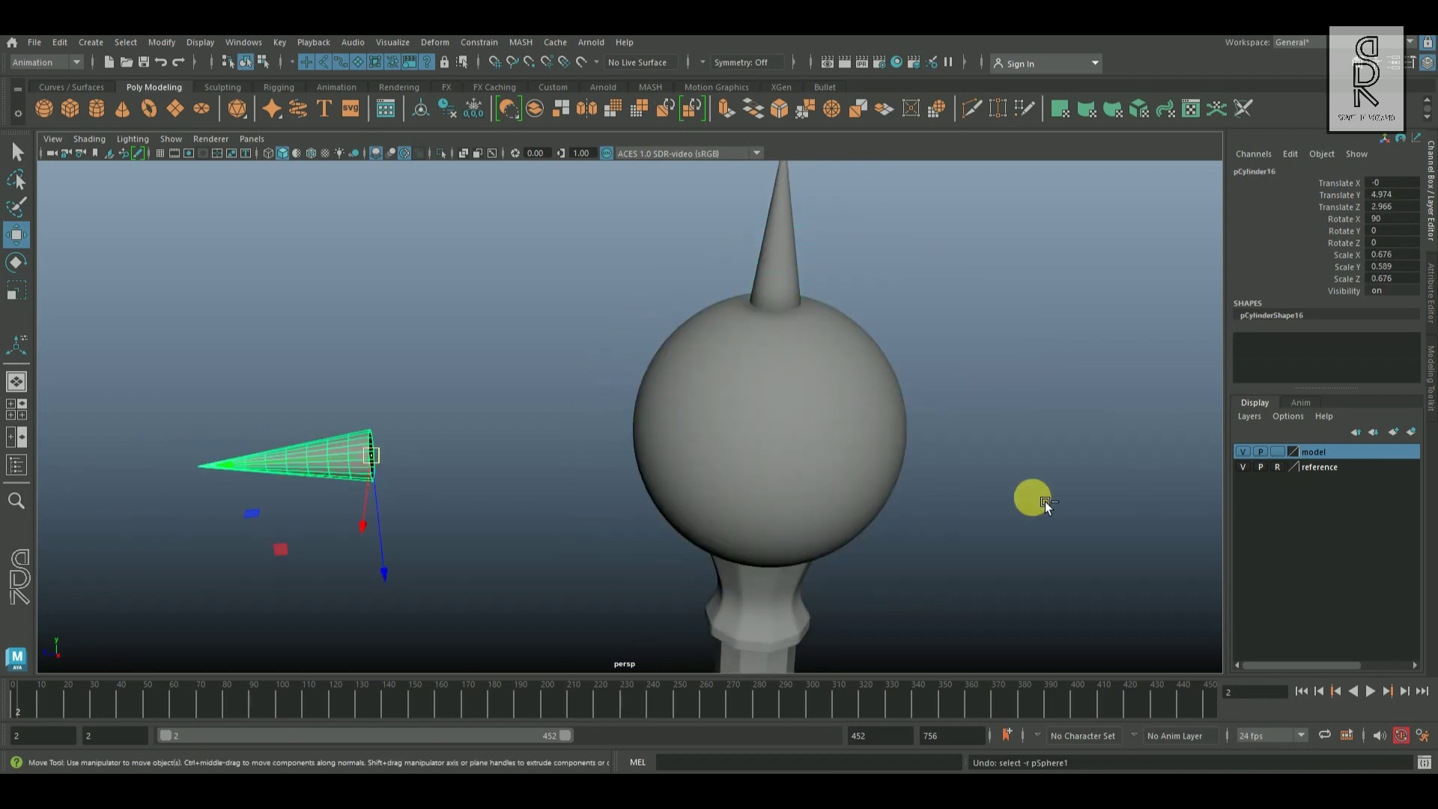
Sink the base of the attached spike slightly into the head sphere, to Translate Z 0.99
left_click(1059, 391)
scroll(669, 415, "up", 5)
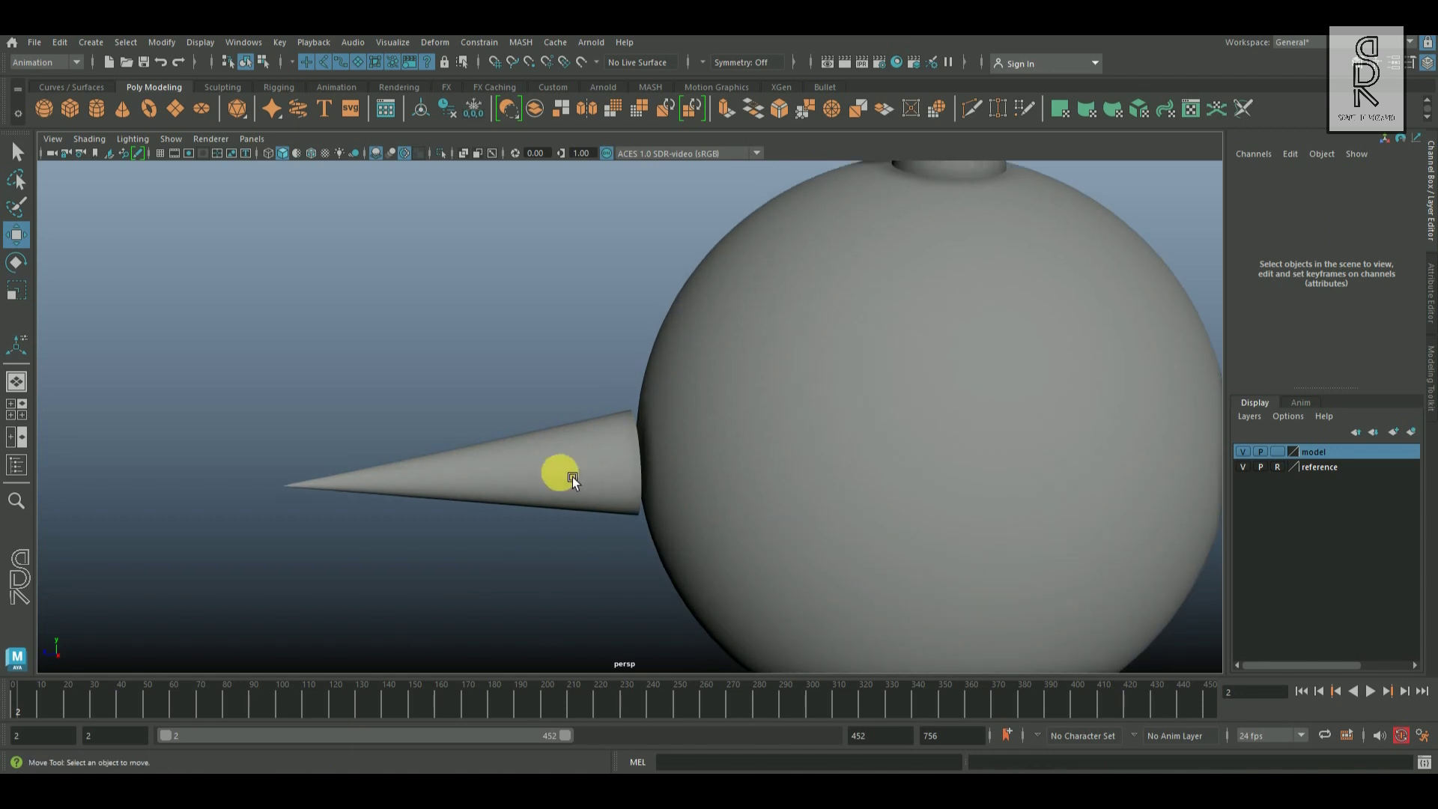
left_click(482, 478)
scroll(482, 478, "up", 2)
left_click_drag(507, 488, 528, 488)
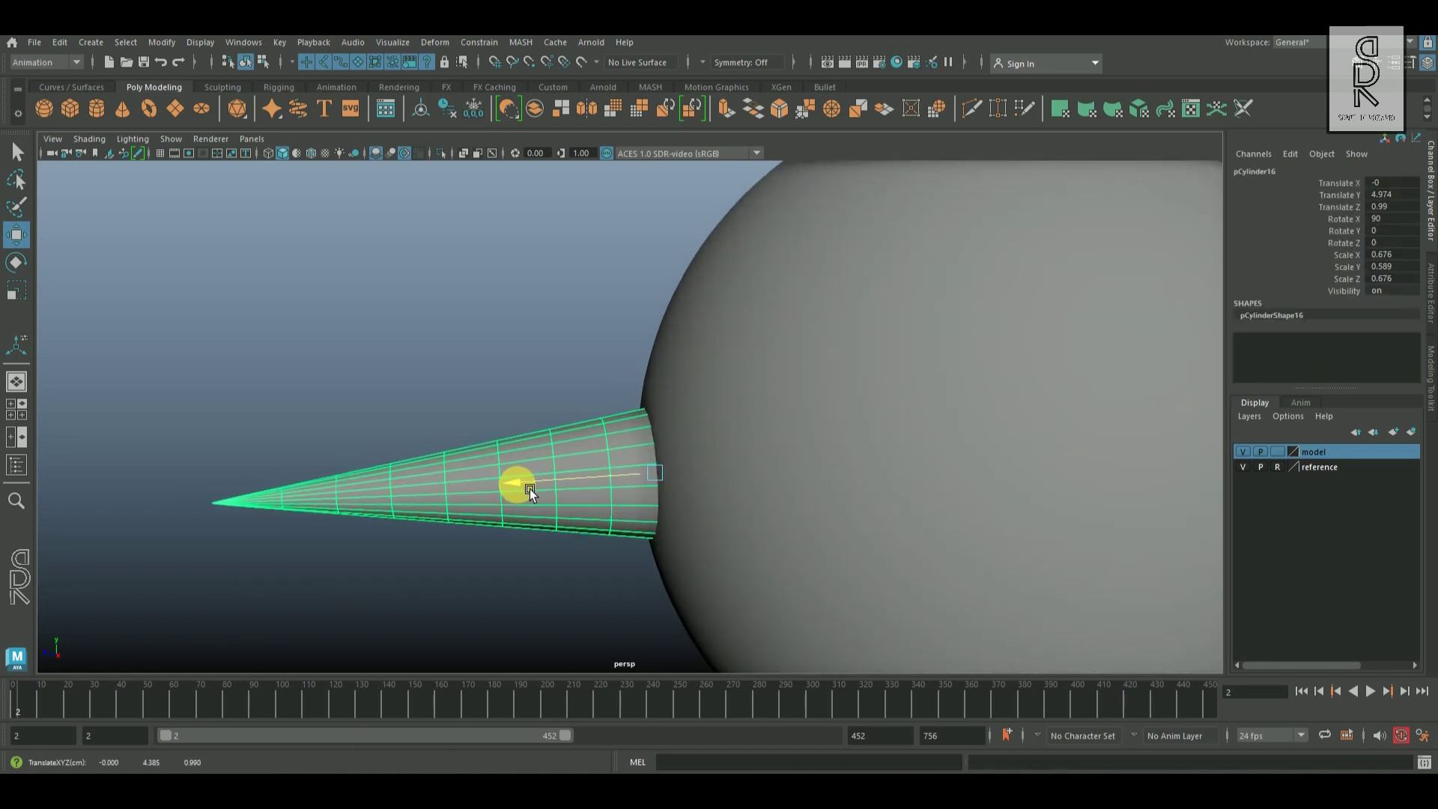
left_click(1065, 522)
right_click_drag(1064, 522, 658, 423, "alt")
left_click_drag(658, 423, 723, 475, "alt")
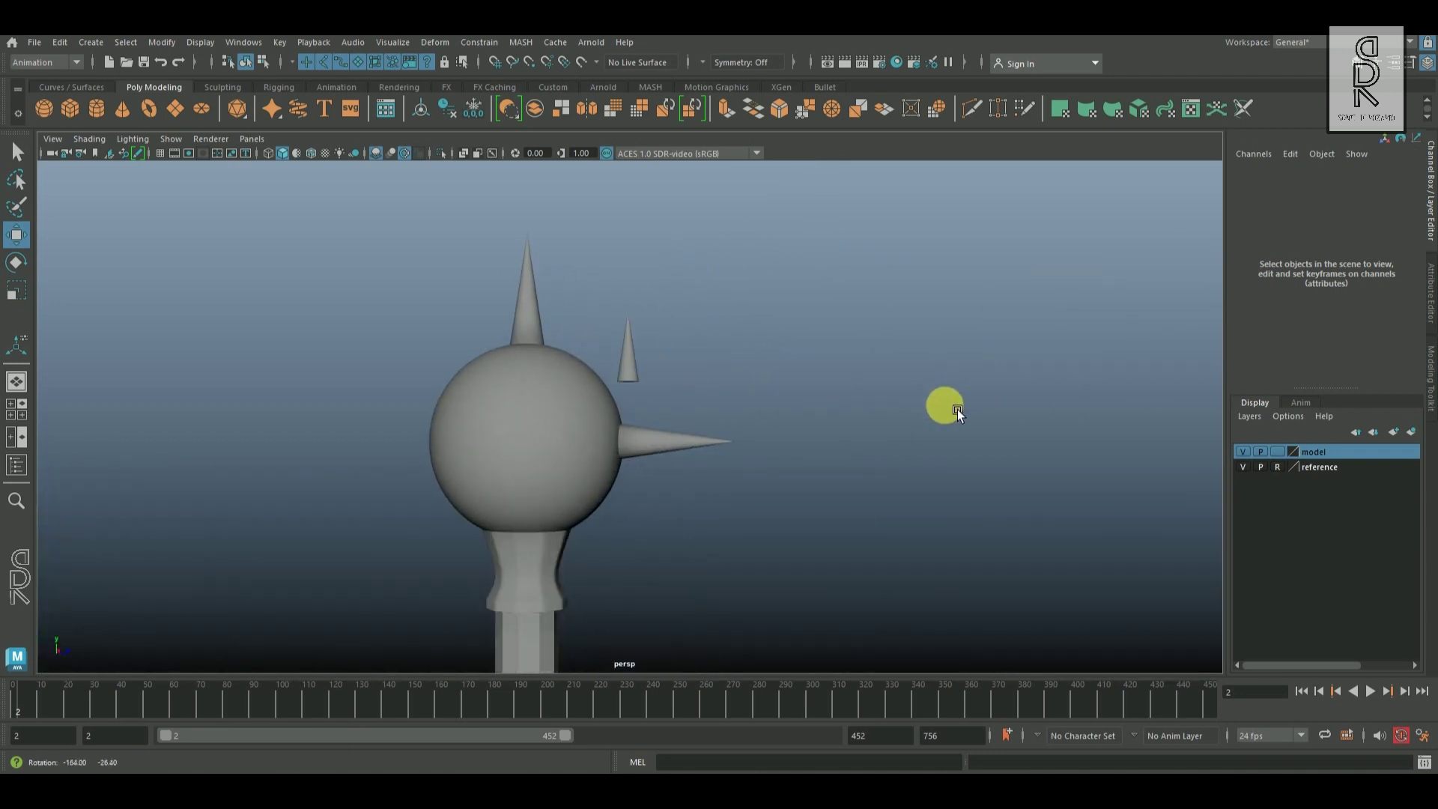
Attach a spare spike to a vertex at the middle of the head sphere's positive X side with a Point On Poly constraint
left_click(703, 483)
right_click_drag(703, 482, 847, 550, "alt")
left_click_drag(846, 550, 798, 548, "alt")
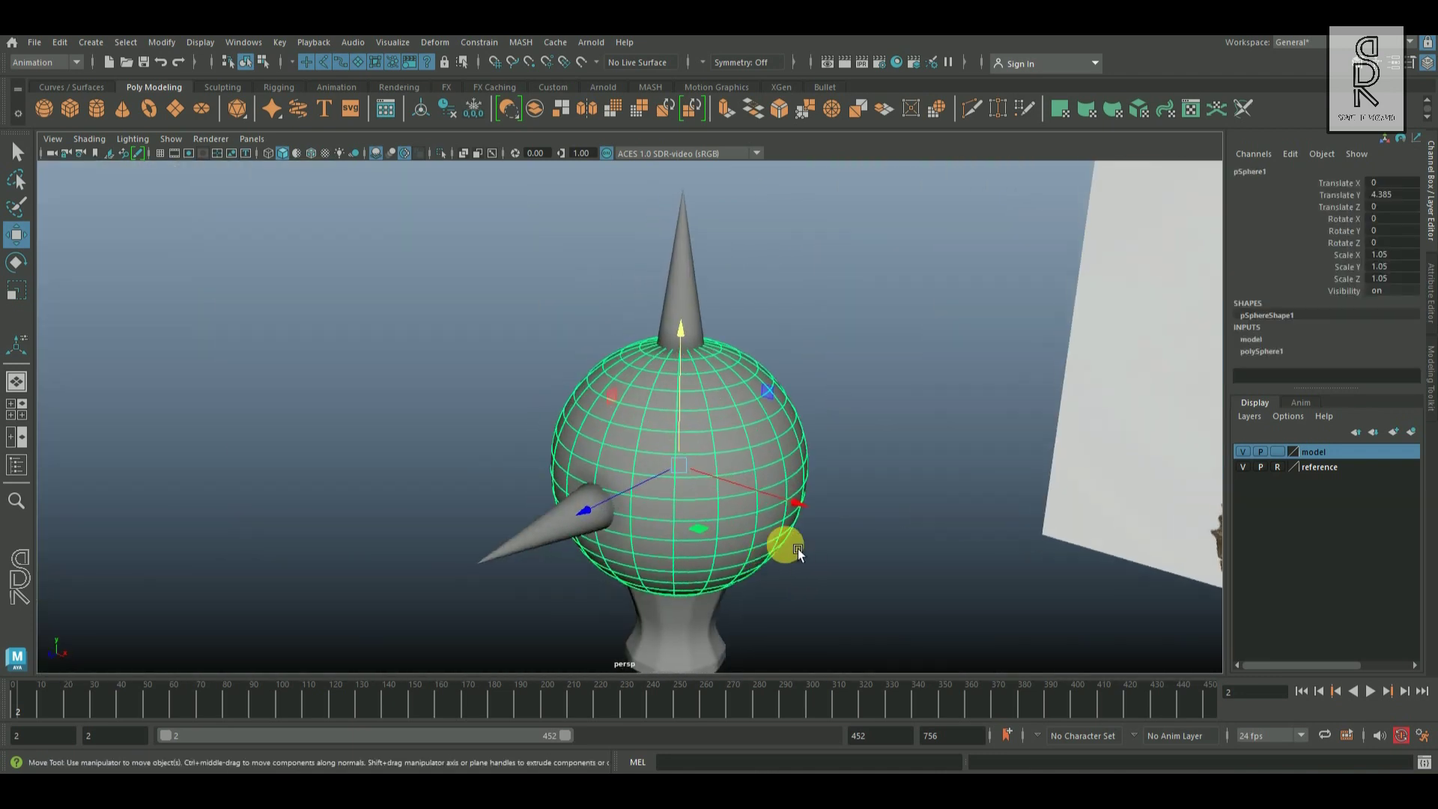
right_click_drag(768, 346, 769, 453)
key("space")
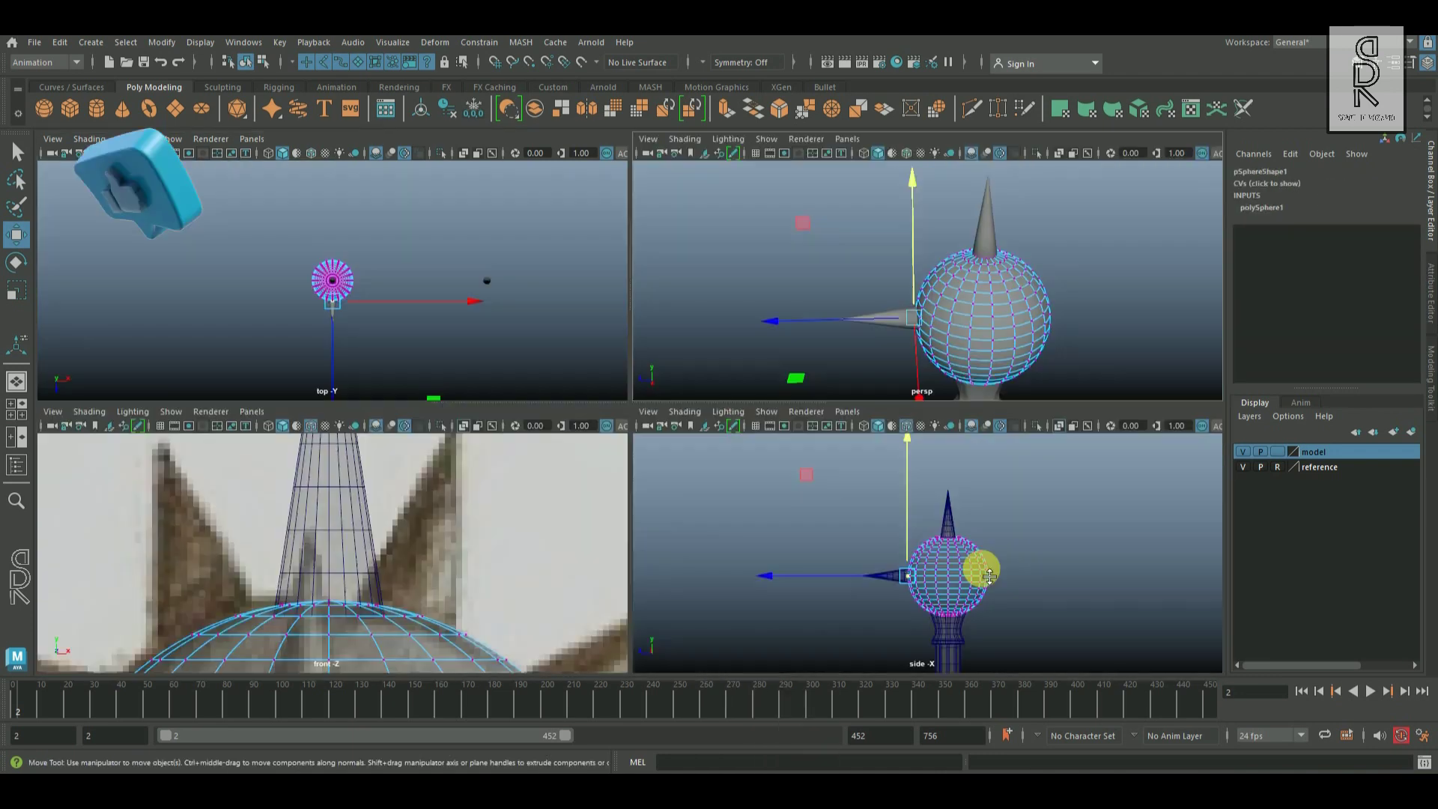
key("space")
key("space")
key("space")
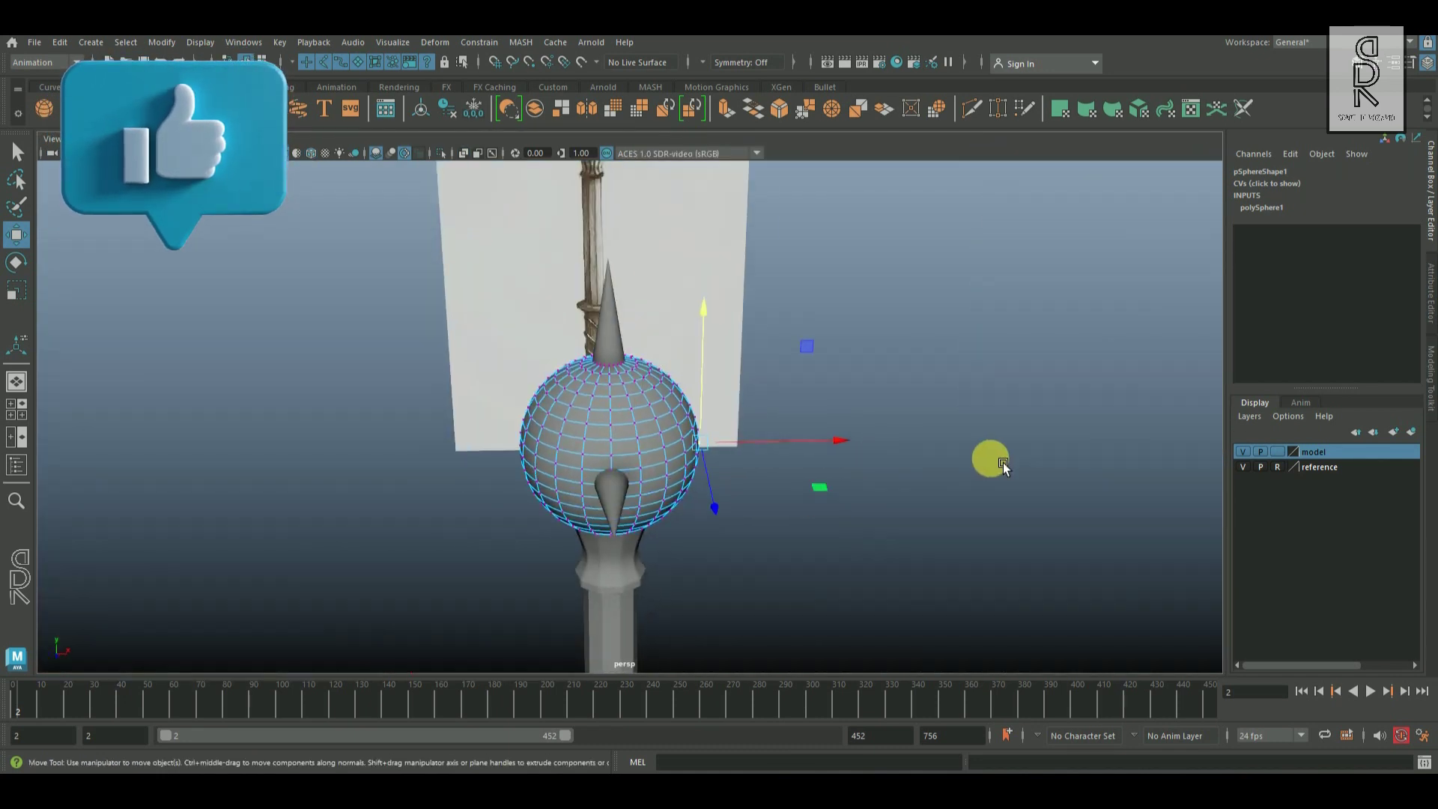
left_click_drag(989, 456, 955, 383, "alt")
left_click(956, 383, "shift")
left_click(479, 41)
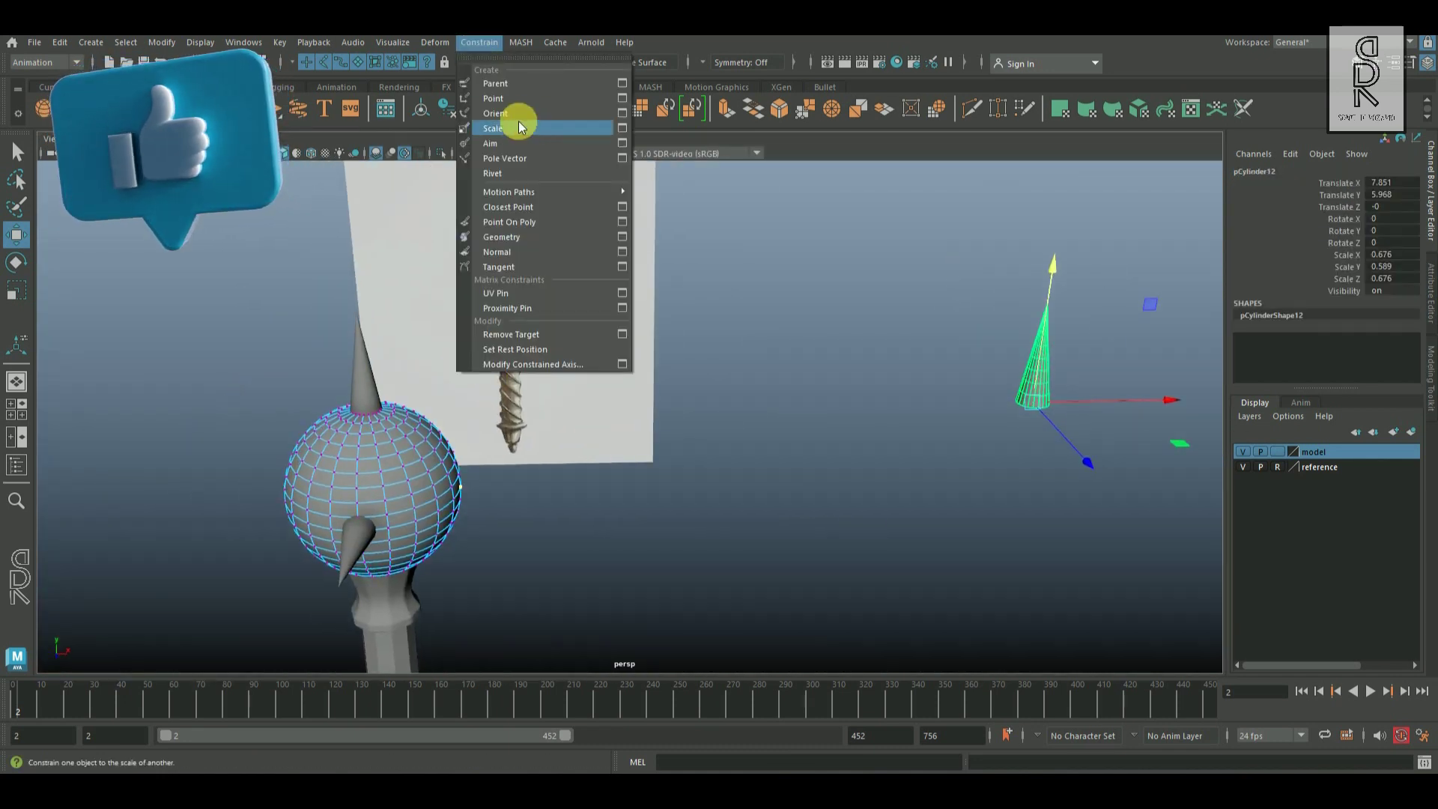
left_click(507, 240)
Attach another spare spike to the middle vertex on the back of the head sphere with a Point On Poly constraint
left_click_drag(570, 287, 970, 439, "alt")
scroll(970, 438, "down", 6)
left_click(280, 317)
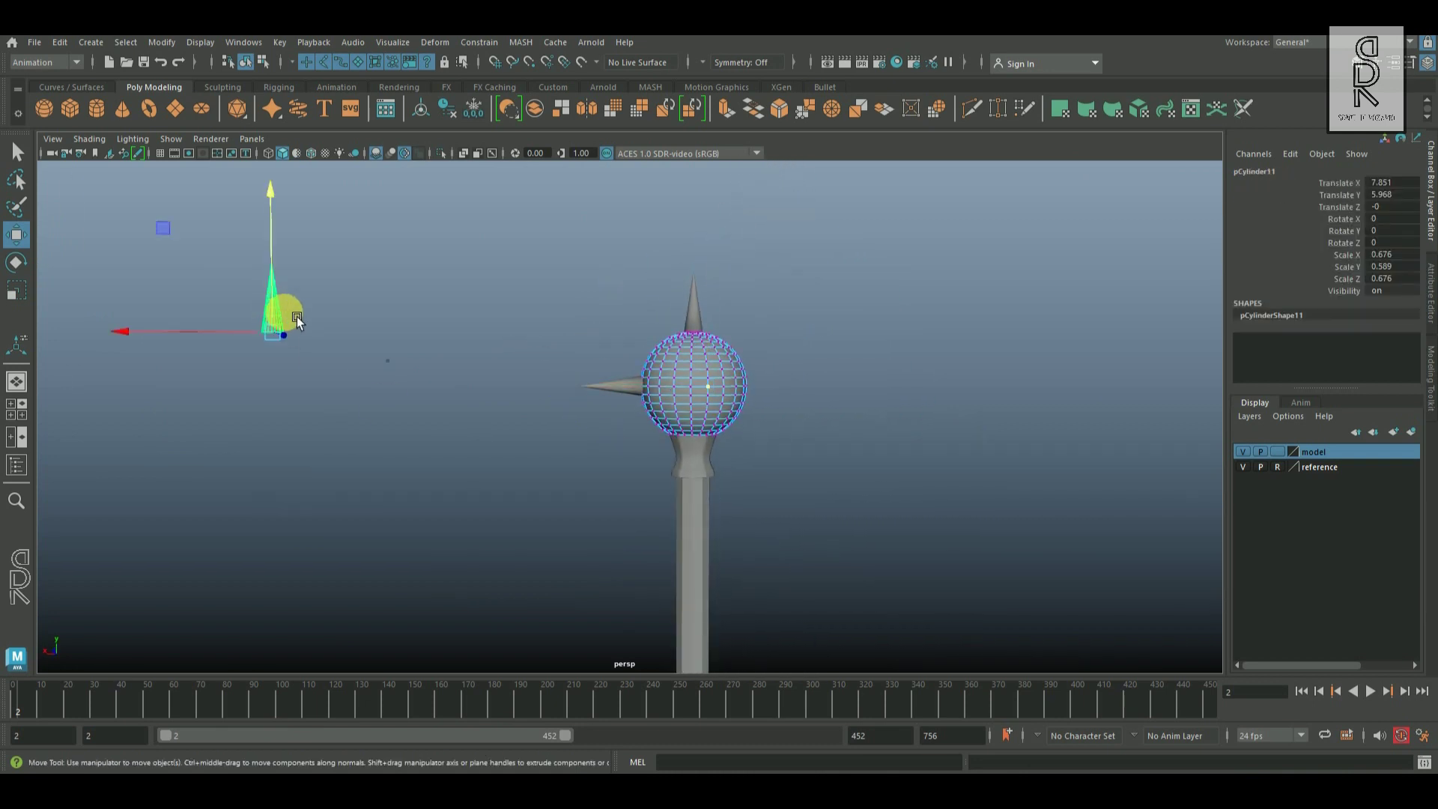
key("g")
Constrain a spare spike to the middle vertex on the head sphere's negative X side with Point On Poly
left_click_drag(857, 449, 633, 466, "alt")
scroll(810, 534, "up", 4)
left_click_drag(811, 535, 852, 524, "alt")
left_click(682, 396)
left_click_drag(704, 420, 736, 416, "alt")
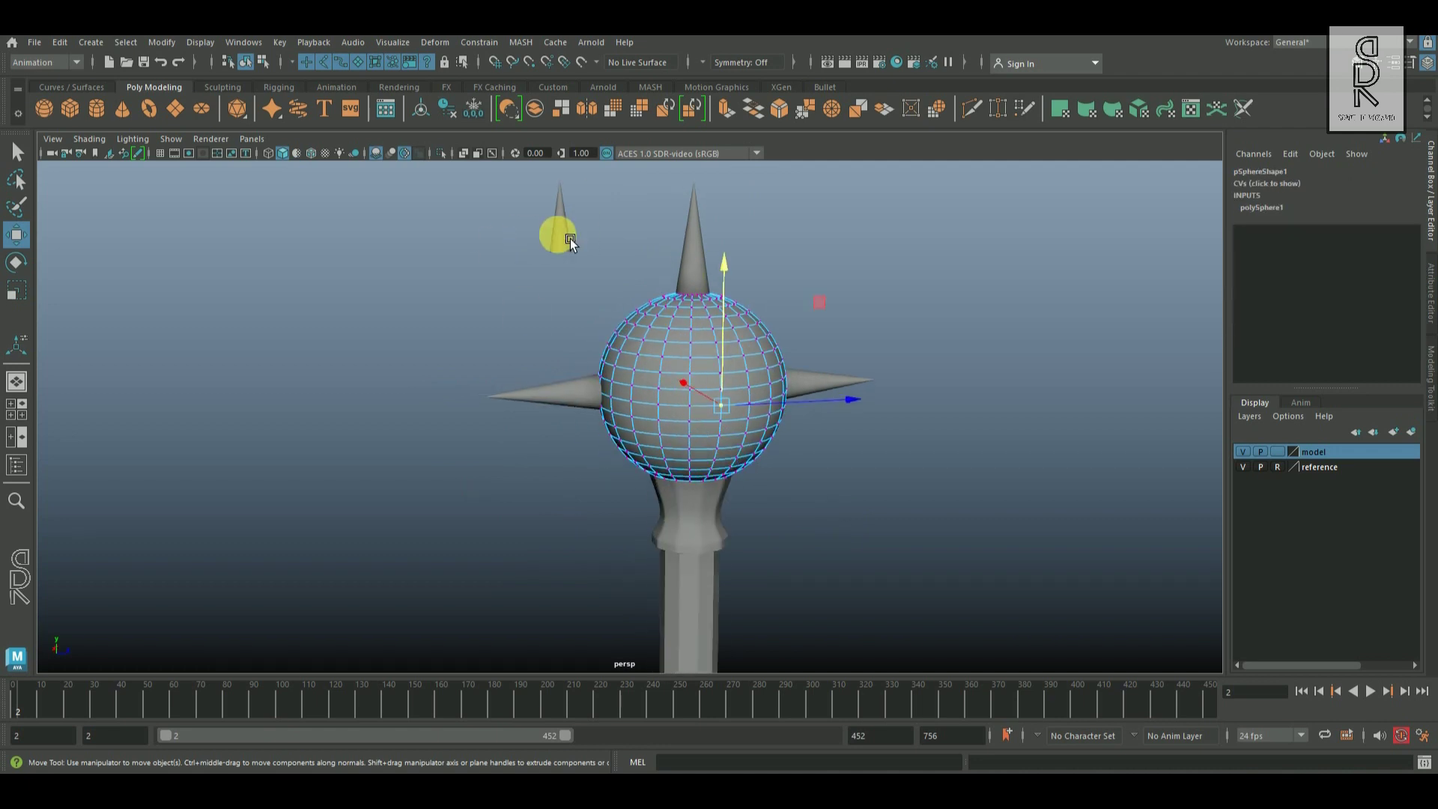
left_click(564, 236, "shift")
key("g")
Switch the head sphere from vertex to face selection
left_click_drag(857, 451, 646, 472, "alt")
mouse_move(645, 472)
right_mouse_down("alt")
mouse_move(623, 470)
mouse_move(650, 473)
right_mouse_up("alt")
left_click_drag(668, 517, 710, 484, "alt")
left_click(647, 274)
left_click_drag(648, 556, 884, 443, "alt")
left_click(565, 430)
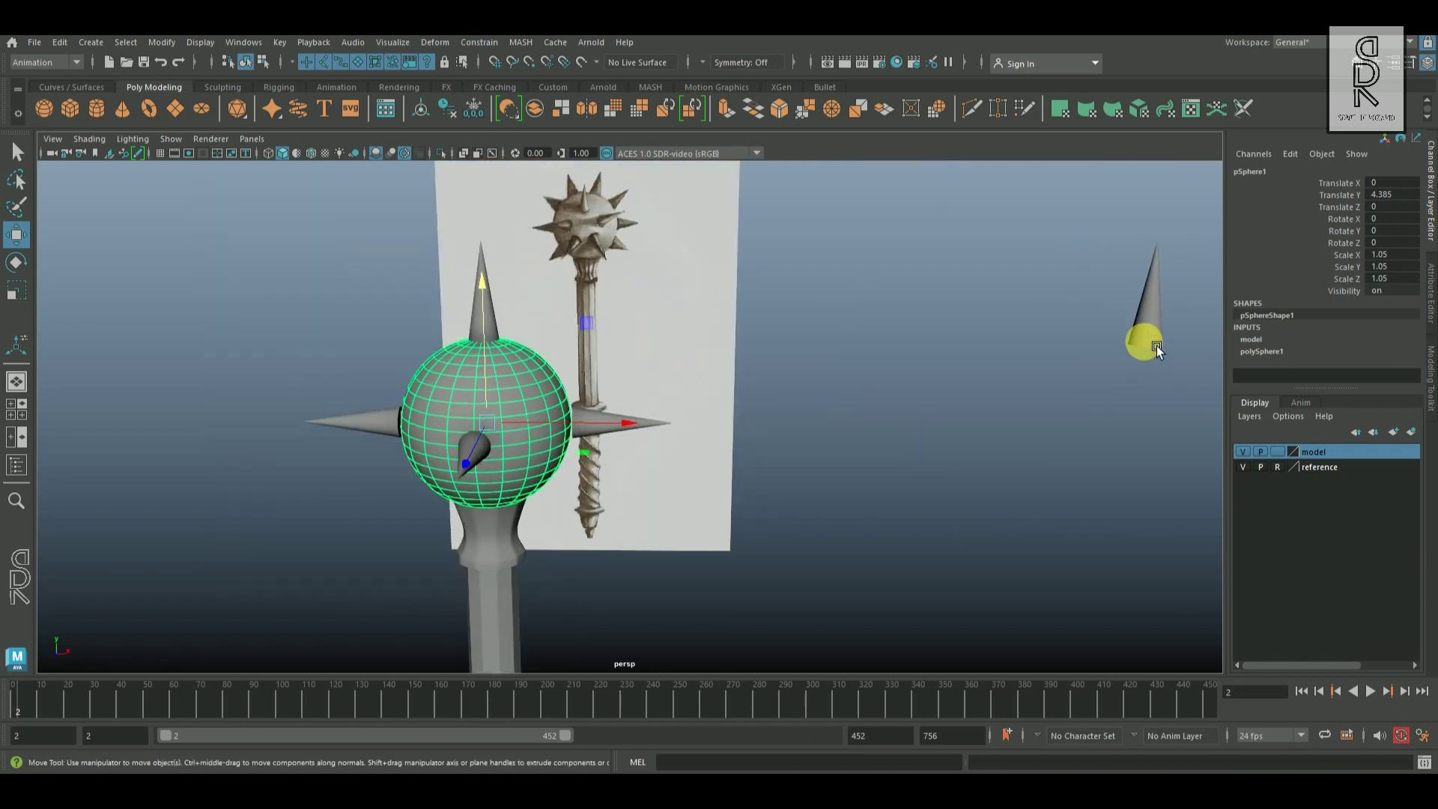
left_click(1153, 335)
left_click(472, 456)
scroll(530, 397, "up", 1)
left_click(530, 397)
scroll(591, 442, "up", 3)
middle_click_drag(645, 470, 793, 497, "alt")
left_click_drag(794, 497, 667, 469, "alt")
right_click(626, 345)
right_click_drag(626, 345, 658, 371)
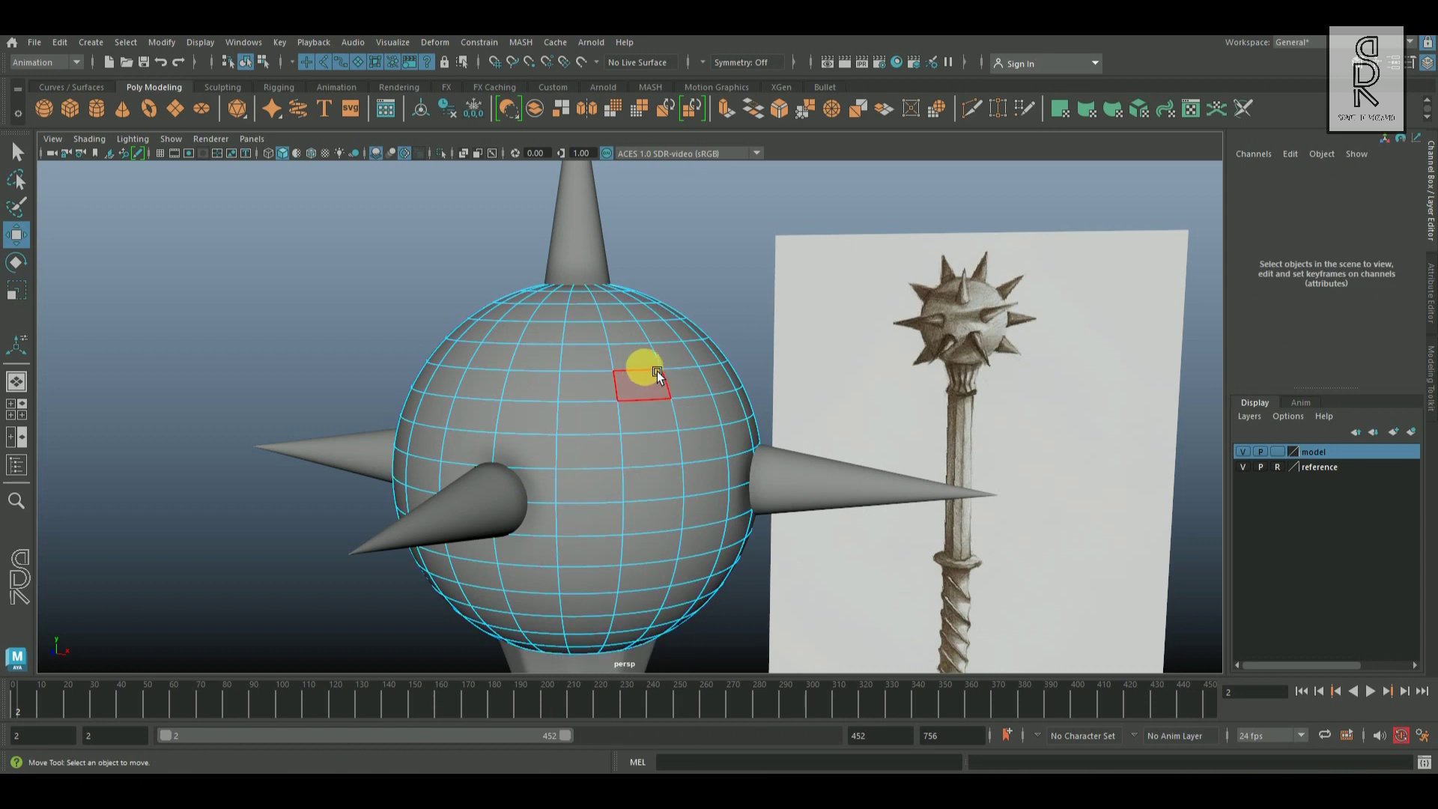
Attach a spare spike to an upper face of the head sphere, midway between the front and positive X spikes, with Point On Poly
scroll(611, 412, "down", 1)
left_click_drag(611, 412, 615, 437, "alt")
left_click(615, 437)
scroll(615, 438, "down", 3)
left_click_drag(868, 512, 929, 513, "alt")
scroll(793, 502, "down", 3)
middle_click_drag(794, 498, 672, 539, "alt")
left_click(934, 294, "shift")
left_click_drag(929, 479, 857, 463, "alt")
key("g")
Attach a spare spike to the matching upper face between the positive X and back spikes with Point On Poly
left_click_drag(636, 479, 505, 470, "alt")
scroll(824, 565, "up", 4)
left_click_drag(847, 569, 715, 588, "alt")
left_click(812, 421)
scroll(786, 450, "down", 5)
middle_click_drag(757, 475, 663, 497, "alt")
left_click_drag(651, 513, 771, 484, "alt")
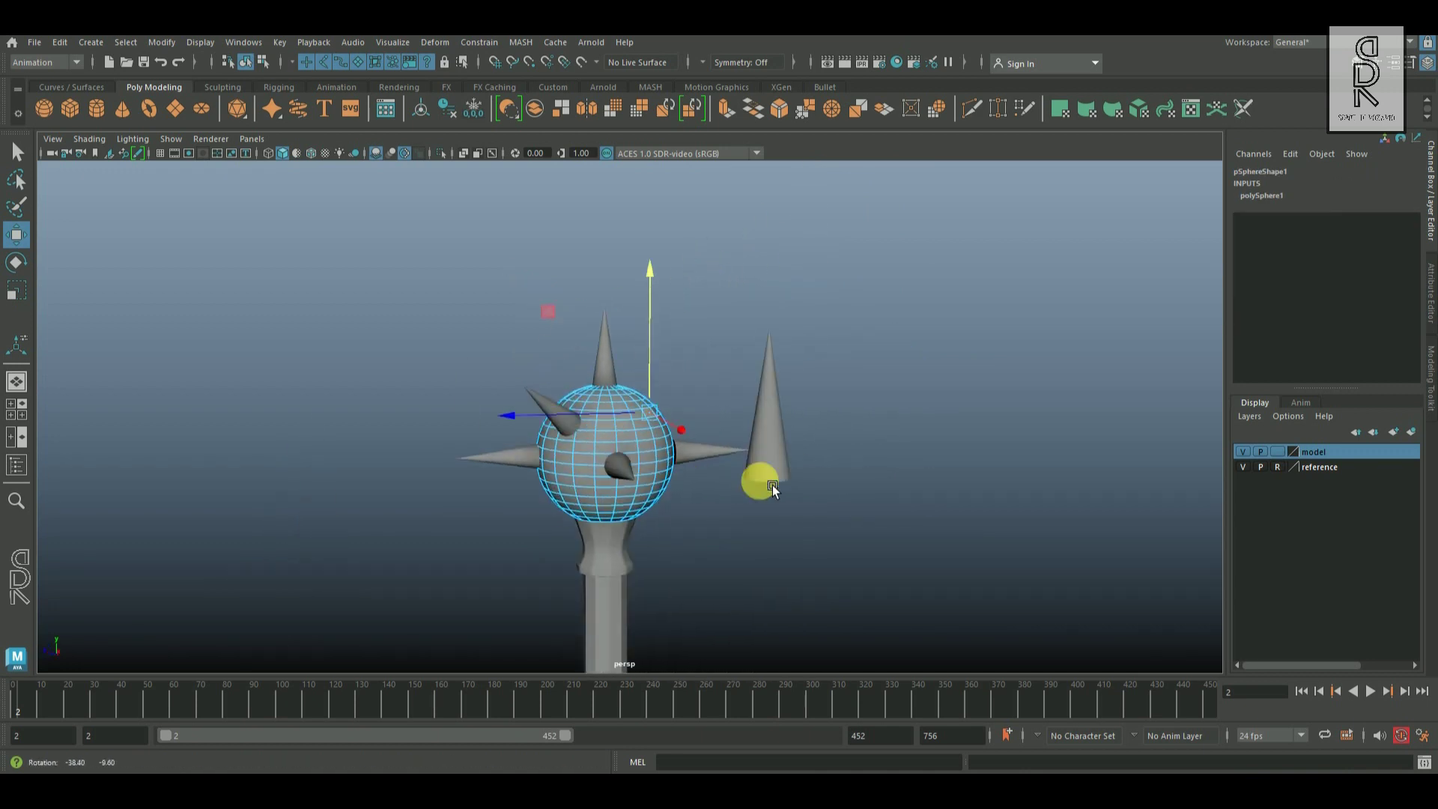
left_click(773, 456, "shift")
key("g")
Attach a spare spike to the upper face between the back and negative X spikes with Point On Poly
left_click_drag(924, 519, 704, 565, "alt")
scroll(735, 572, "up", 5)
left_click(743, 486)
scroll(742, 486, "down", 4)
left_click(441, 312, "shift")
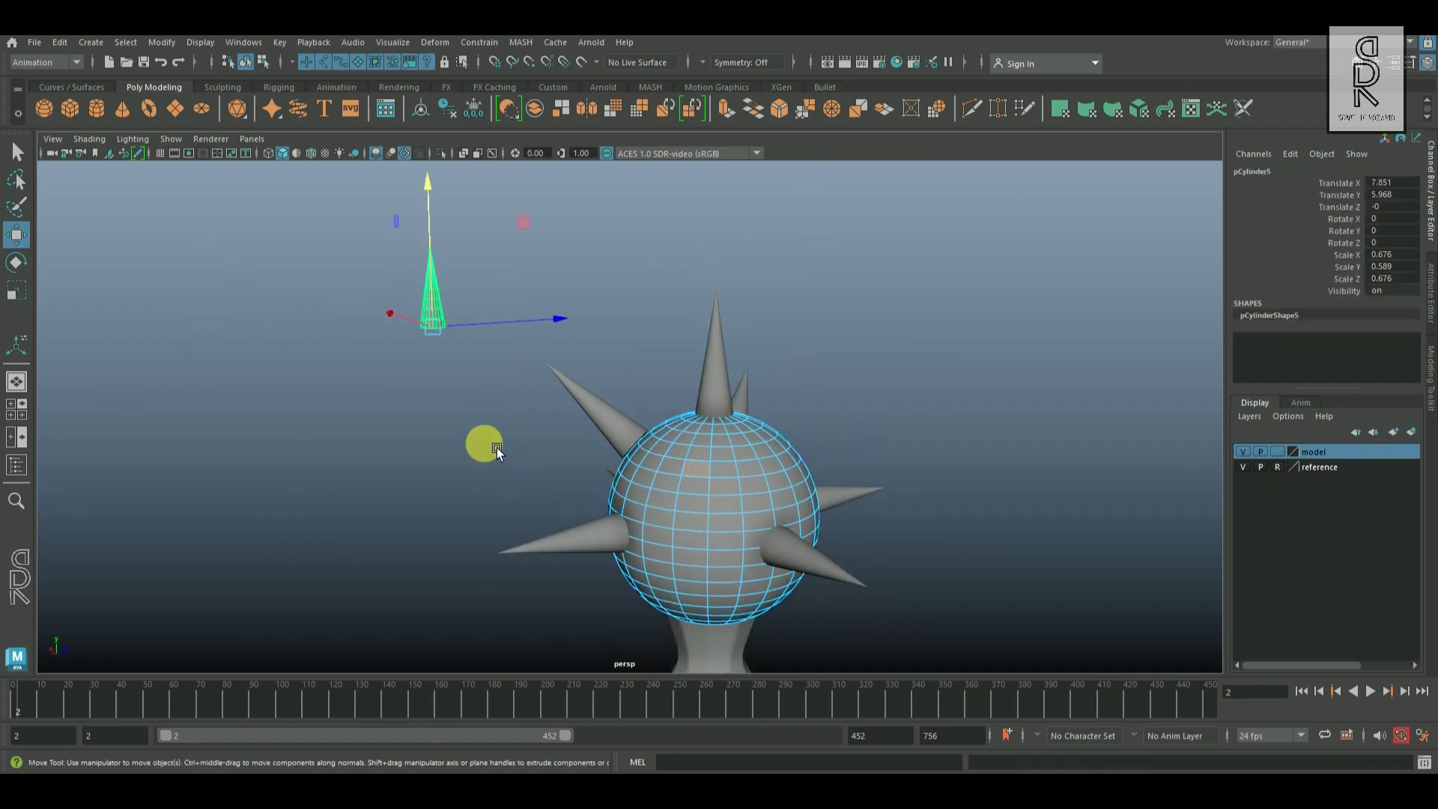
key("g")
Complete the upper diagonal ring by constraining a spare spike to the face between the negative X and front spikes
left_click_drag(536, 443, 780, 383, "alt")
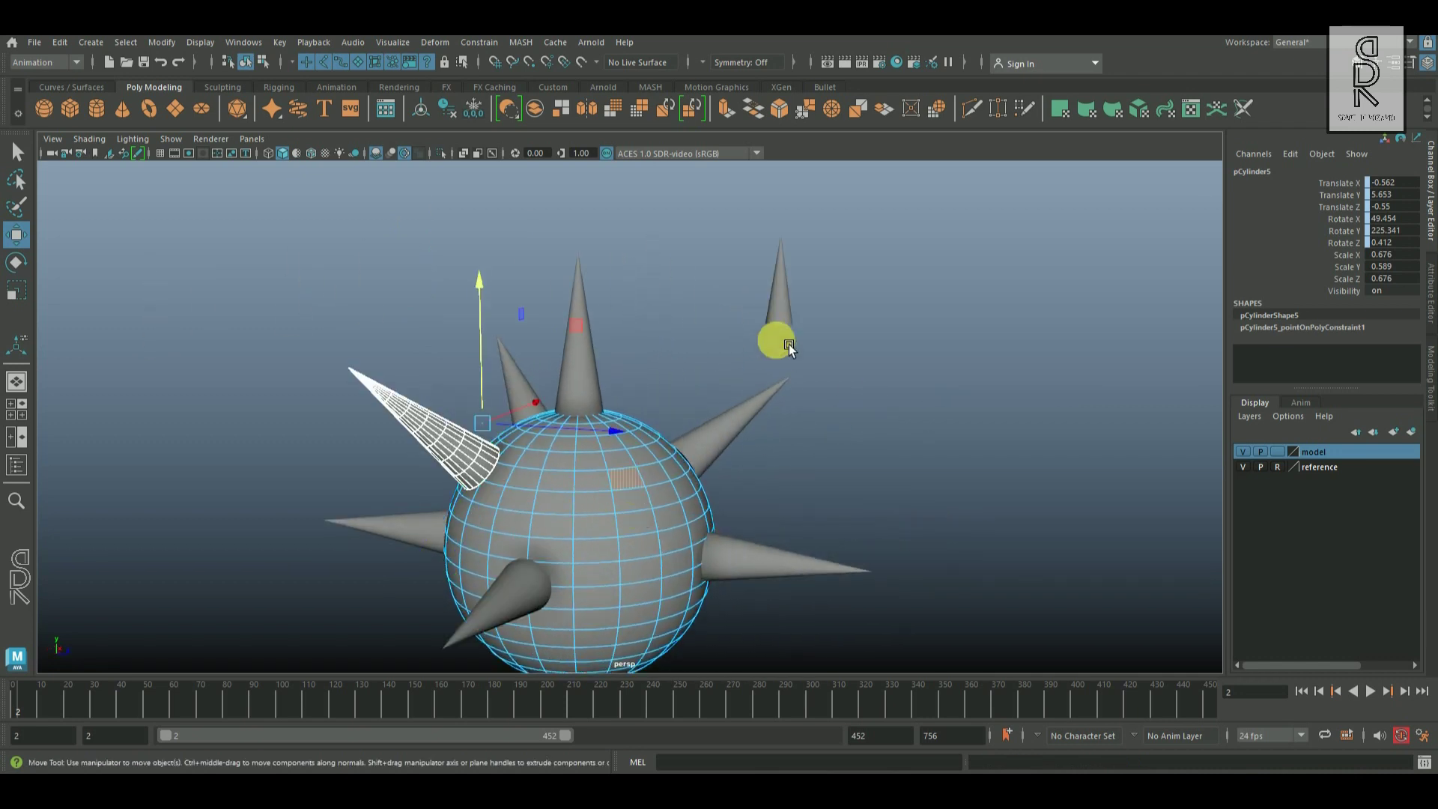
left_click(779, 308, "shift")
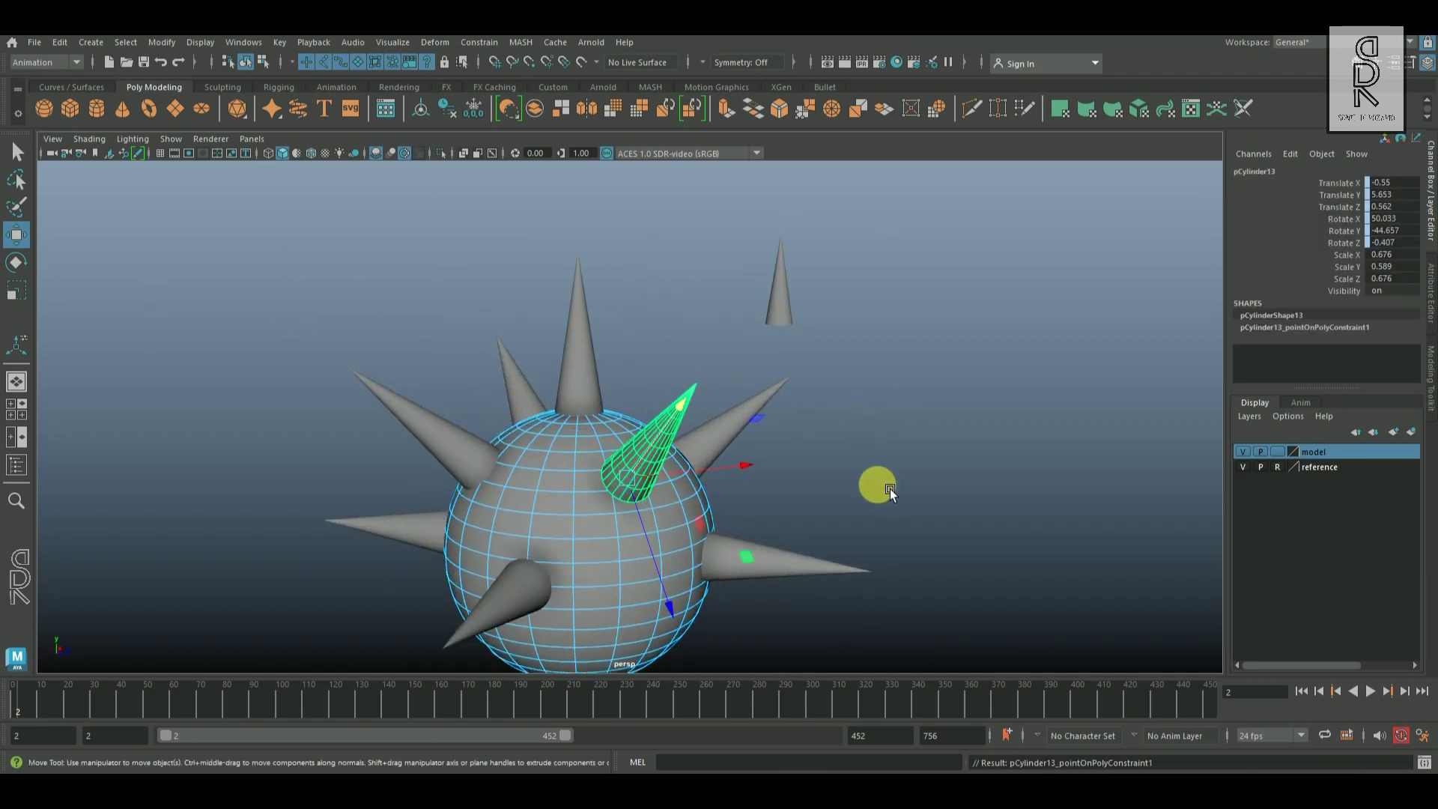
left_click(890, 488)
Attach a spare spike to a lower face of the head sphere between the front and positive X spikes with Point On Poly
left_click_drag(889, 488, 854, 517, "alt")
left_click(569, 430)
left_click(1156, 274, "shift")
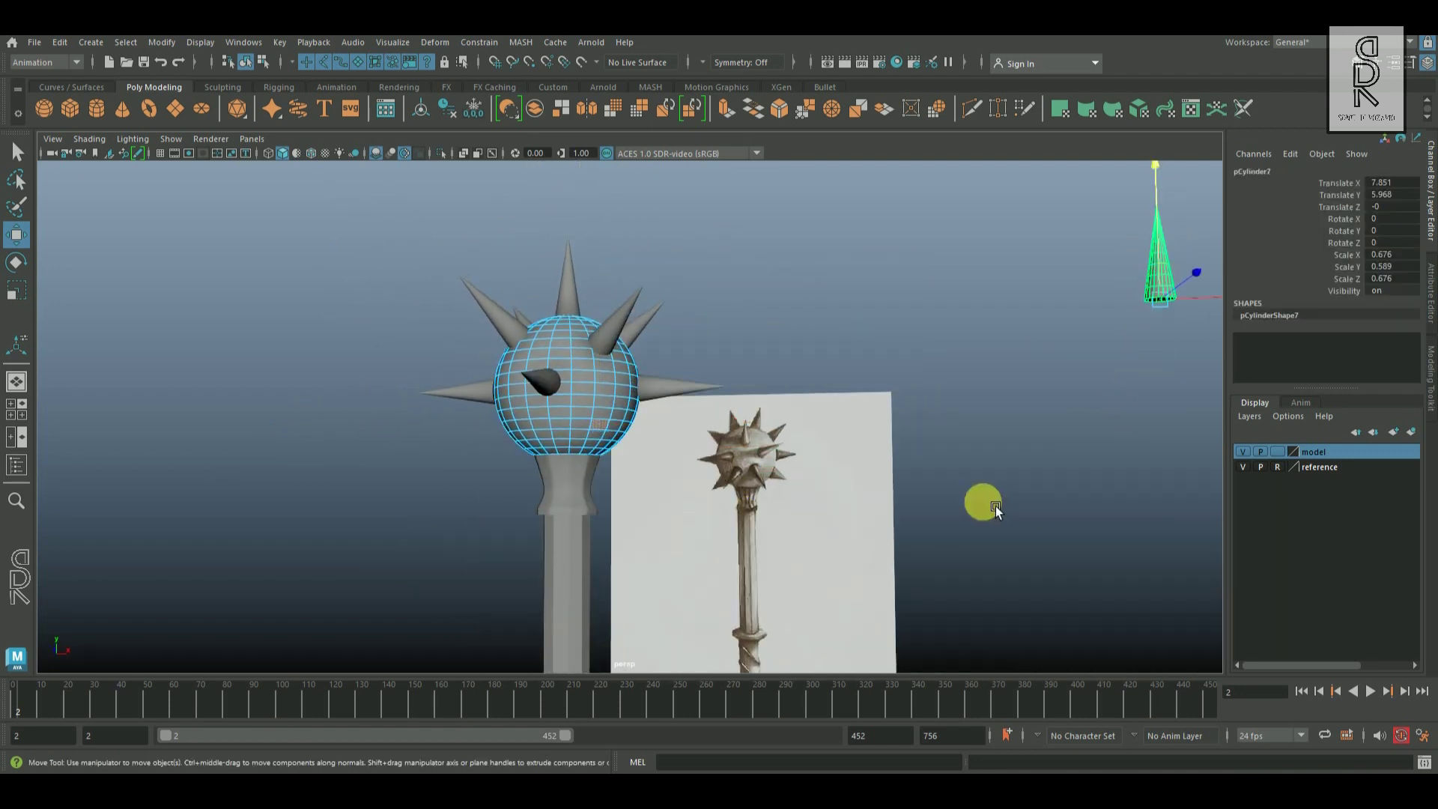
key("g")
Constrain a spare spike to the lower face between the positive X and back spikes with Point On Poly
left_click_drag(995, 506, 717, 439, "alt")
scroll(707, 487, "up", 4)
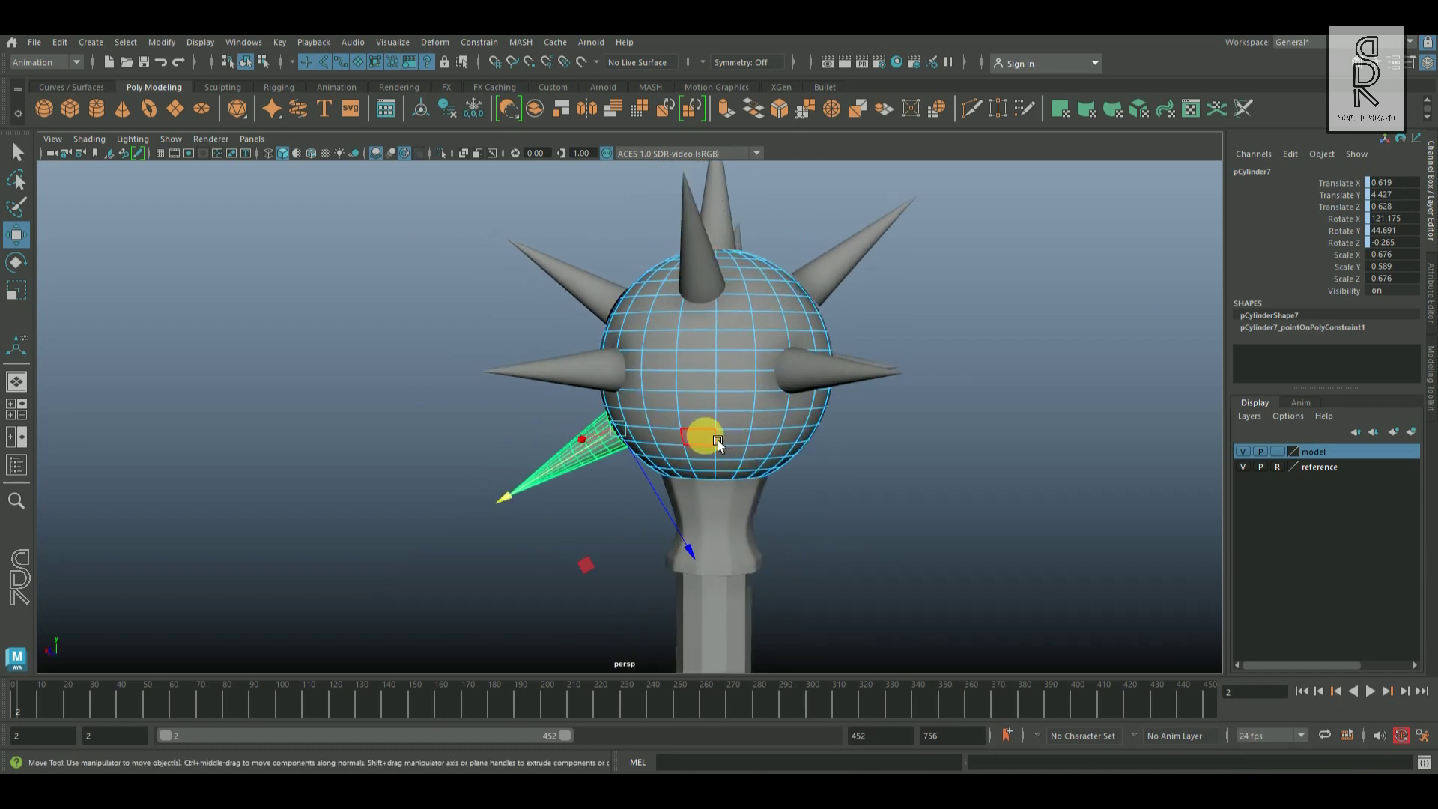
left_click(713, 438)
scroll(623, 528, "down", 6)
left_click(291, 329, "shift")
key("g")
Constrain a spare spike to the lower face between the back and negative X spikes with Point On Poly
scroll(864, 501, "up", 6)
left_click_drag(864, 502, 754, 515, "alt")
left_click(684, 434)
scroll(696, 450, "down", 3)
left_click(366, 228, "shift")
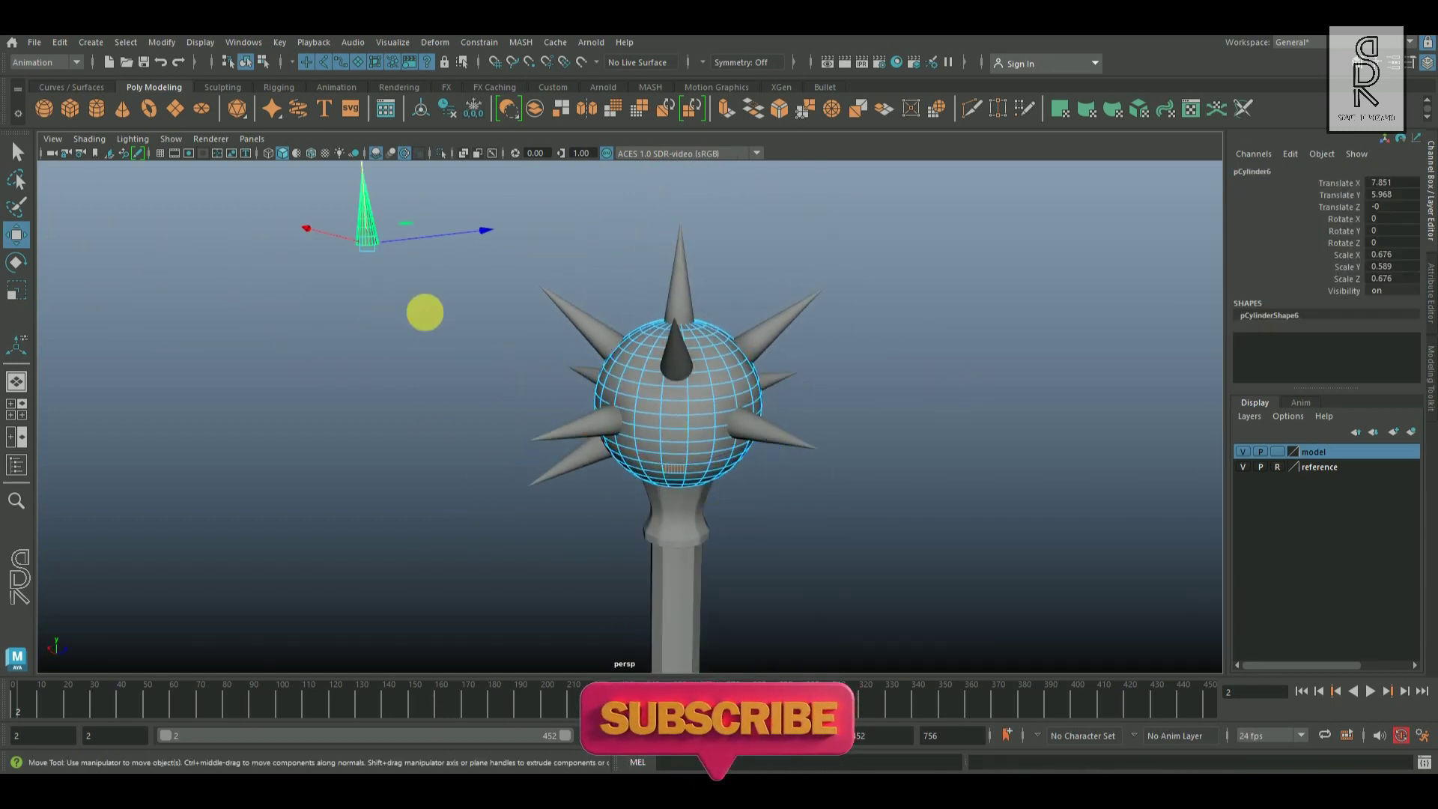
key("g")
Complete the lower diagonal ring by constraining a spare spike to the face between the negative X and front spikes
left_click_drag(978, 534, 756, 491, "alt")
scroll(756, 490, "up", 3)
left_click(605, 469)
left_click_drag(905, 527, 869, 509, "alt")
left_click(985, 289, "shift")
key("g")
Return to object selection, select the mace head with all its attached spikes, and delete their constraints by type
right_click_drag(603, 345, 680, 324)
left_click(899, 480)
left_click_drag(1048, 536, 644, 422, "alt")
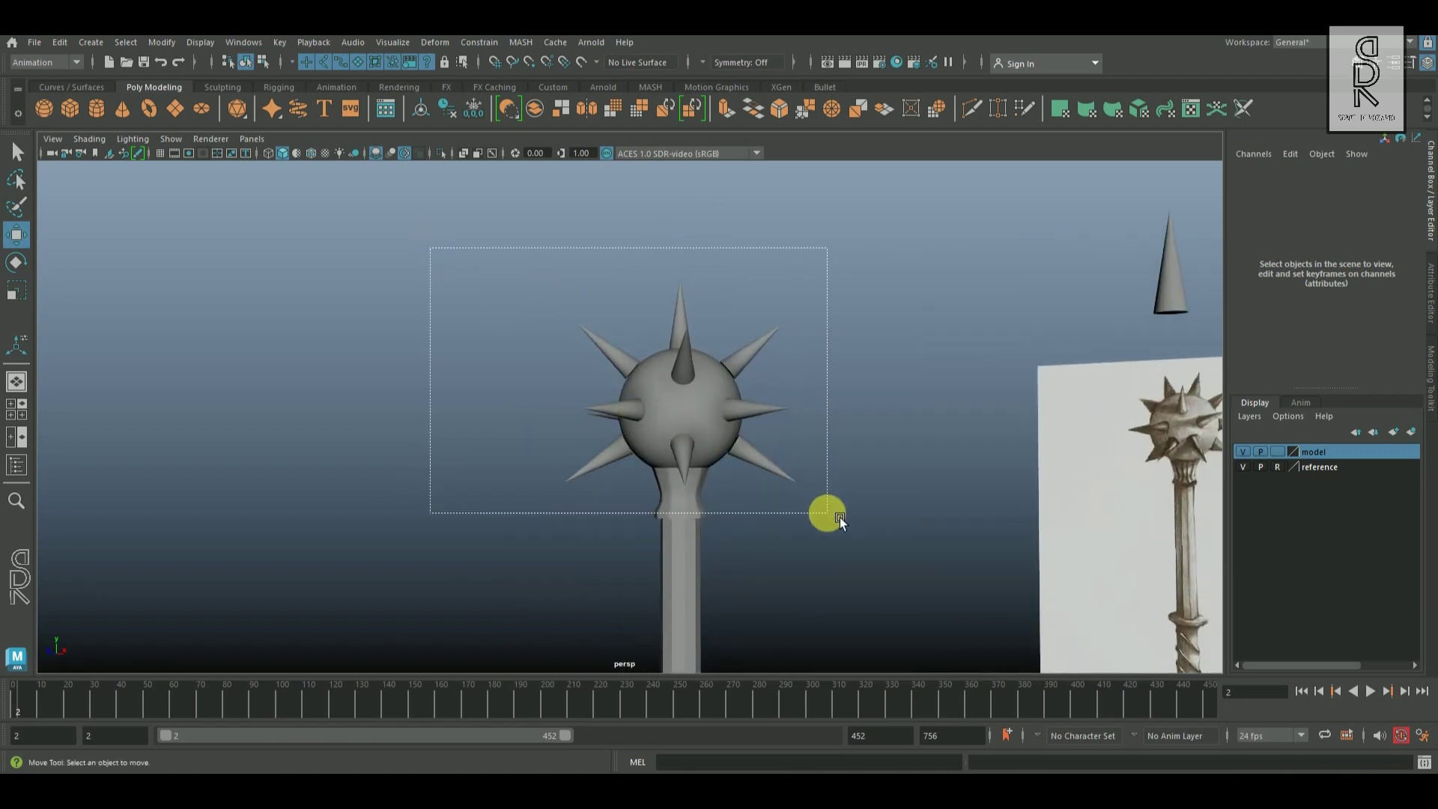
left_click_drag(839, 516, 838, 517)
left_click(60, 43)
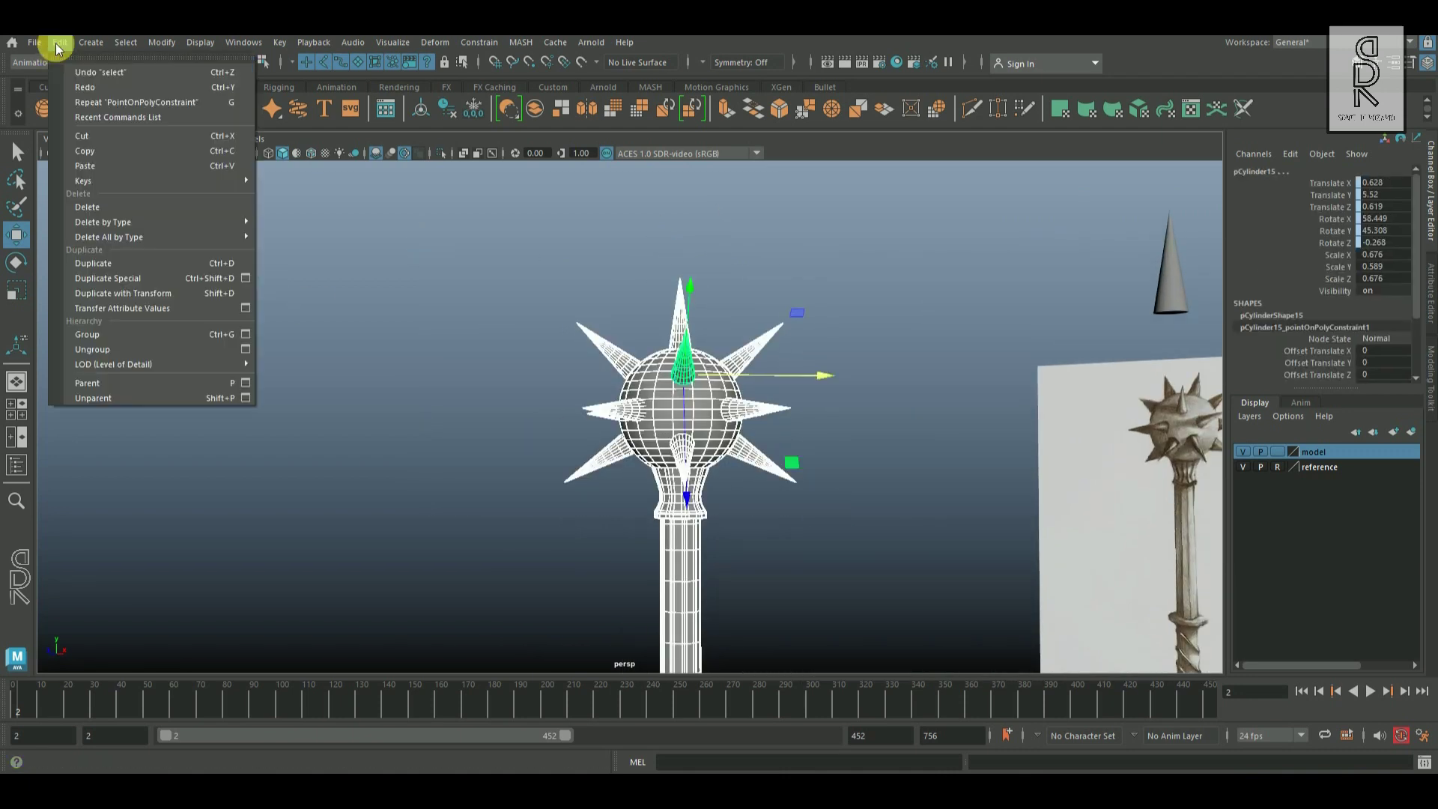
mouse_move(218, 225)
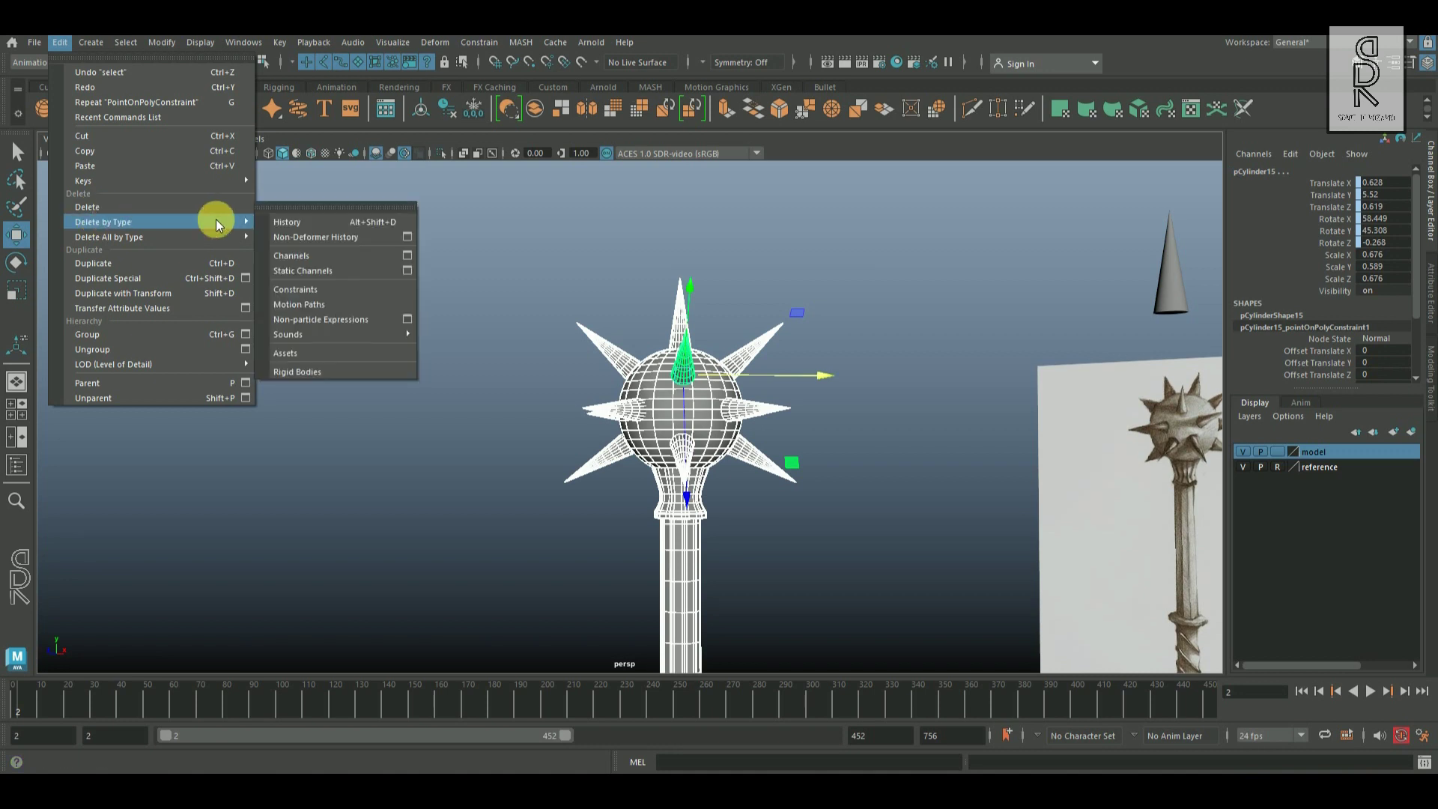
left_click(313, 292)
Align the Move tool's axes with the object and sink the base of a diagonal spike slightly into the head sphere
left_click(480, 428)
left_click_drag(483, 431, 852, 537, "alt")
scroll(852, 538, "up", 4)
left_click_drag(756, 506, 891, 453, "alt")
left_click(853, 378)
left_click_drag(771, 404, 870, 410, "alt")
scroll(870, 409, "up", 3)
middle_click_drag(870, 409, 734, 453, "alt")
right_click_drag(900, 334, 792, 305, "ctrl+shift")
scroll(856, 450, "up", 5)
left_click_drag(847, 308, 842, 320)
Sink the base of the neighbouring spike slightly into the head sphere and select the positive X spike
left_click_drag(1131, 446, 990, 436, "alt")
left_click(1041, 550)
middle_click_drag(1040, 550, 945, 485, "alt")
left_click_drag(945, 485, 892, 476, "alt")
left_click_drag(770, 492, 763, 492)
left_click_drag(762, 491, 674, 569, "alt")
left_click(599, 632)
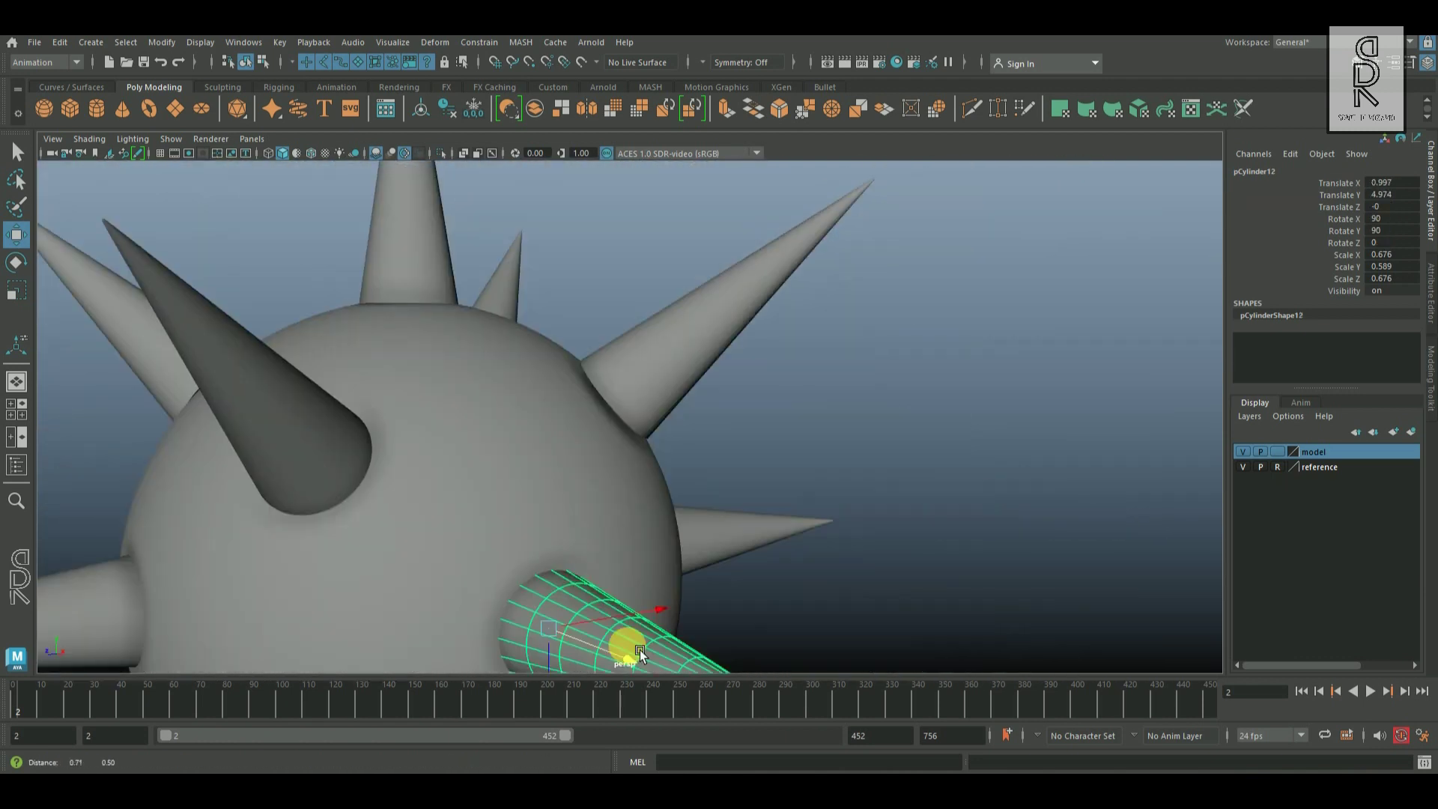
Push the bases of further spikes slightly into the head sphere along their own axes
left_click(673, 355)
left_click_drag(718, 323, 604, 361)
left_click(605, 361)
left_click_drag(717, 370, 706, 370)
left_click_drag(706, 369, 936, 390, "alt")
scroll(719, 502, "up", 3)
left_click(686, 524)
scroll(693, 525, "up", 2)
left_click_drag(704, 524, 539, 476)
Select the remaining spikes around the head sphere and check how their bases meet its surface
left_click(861, 488)
left_click(329, 456)
scroll(331, 455, "down", 2)
left_click(365, 399)
left_click(429, 448)
left_click_drag(366, 398, 929, 480, "alt")
left_click(595, 303)
left_click(419, 428)
left_click(806, 541)
left_click(751, 497)
middle_click_drag(928, 481, 928, 431, "alt")
Select the leftover spare spike standing beside the mace
scroll(919, 408, "down", 2)
left_click(857, 231)
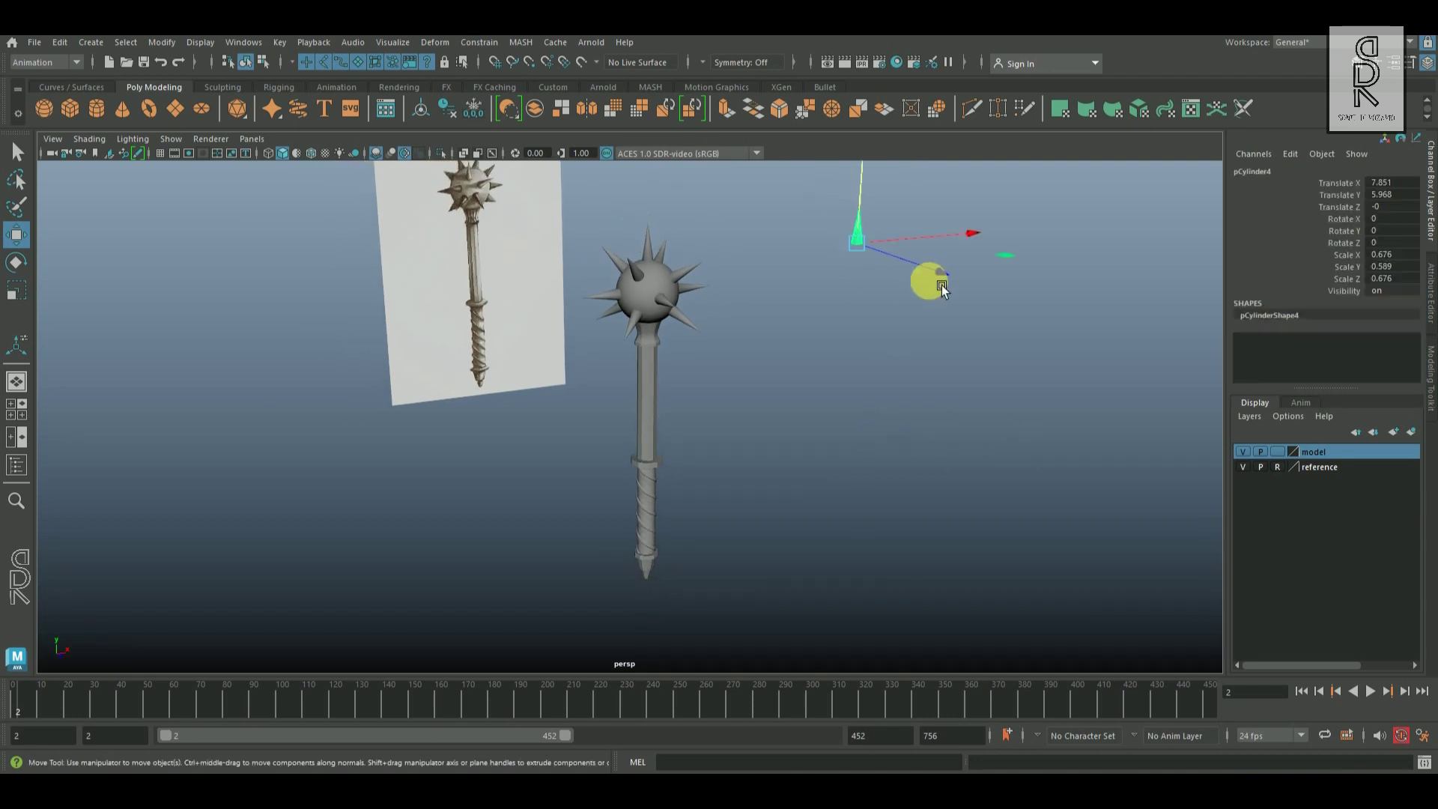